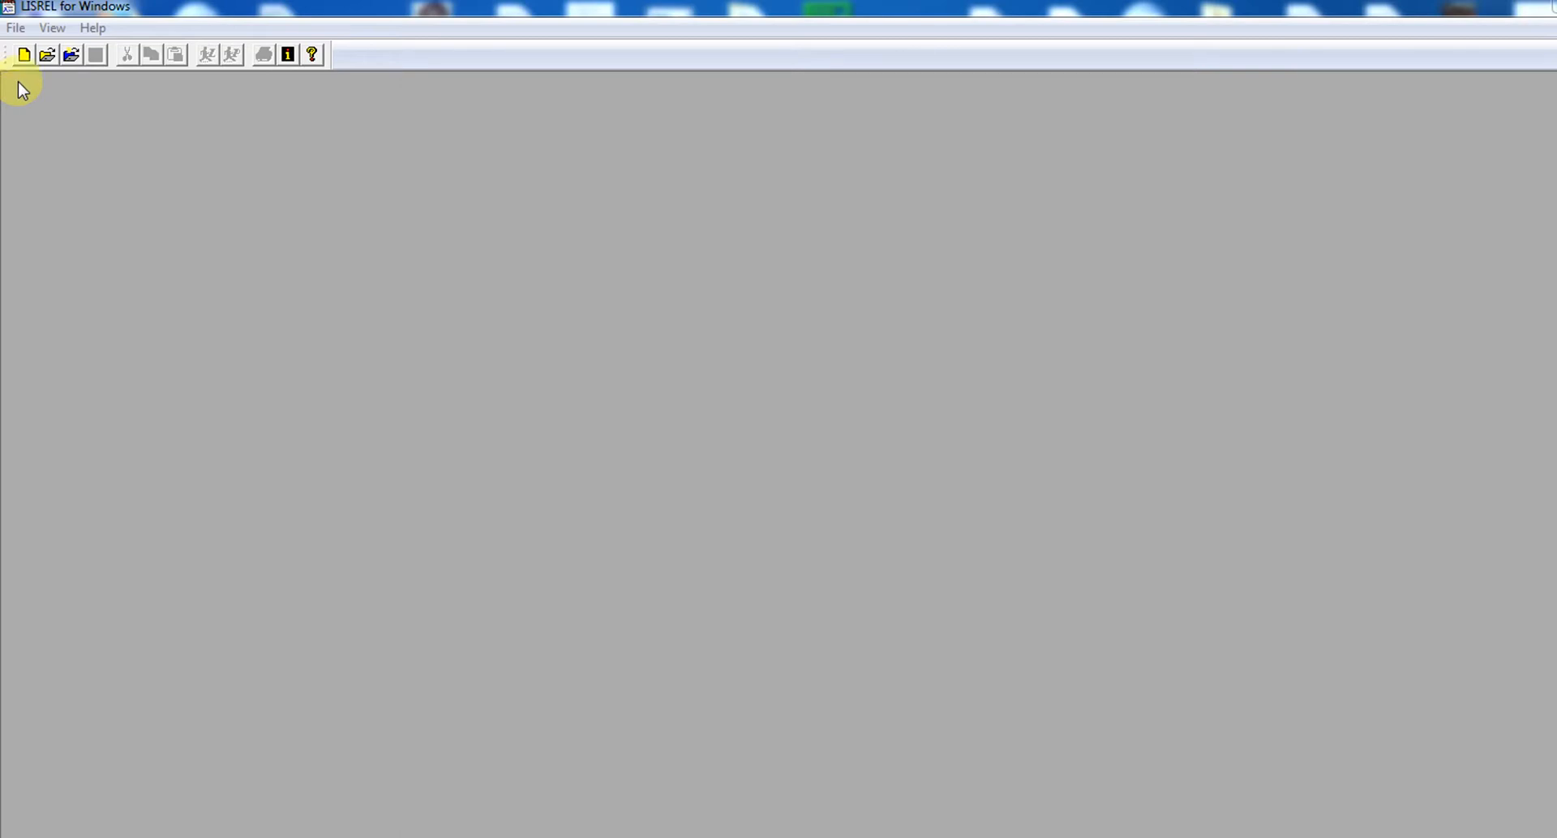
left_click(17, 29)
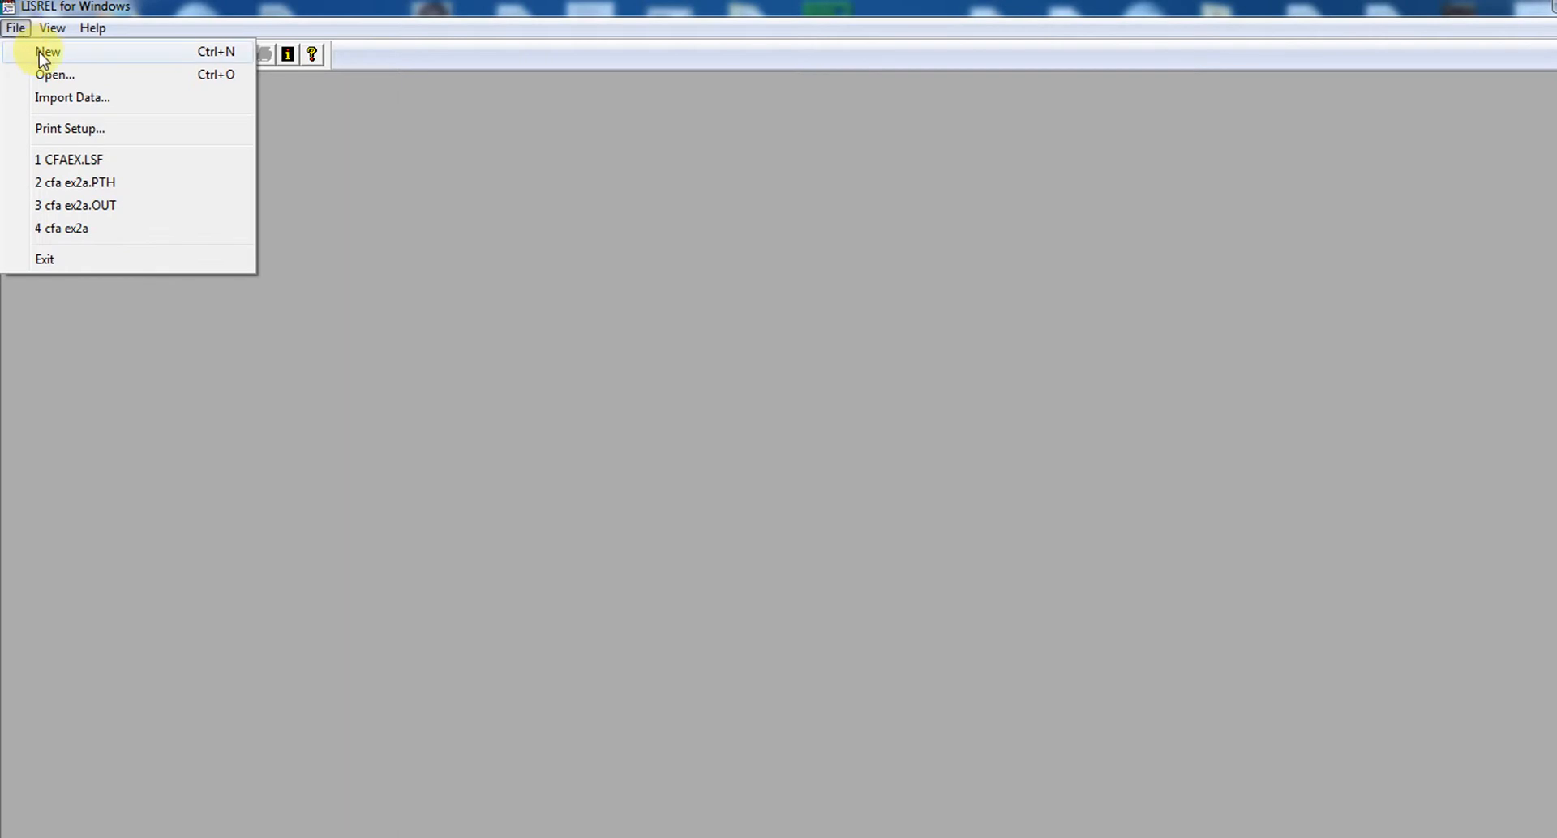
left_click(45, 52)
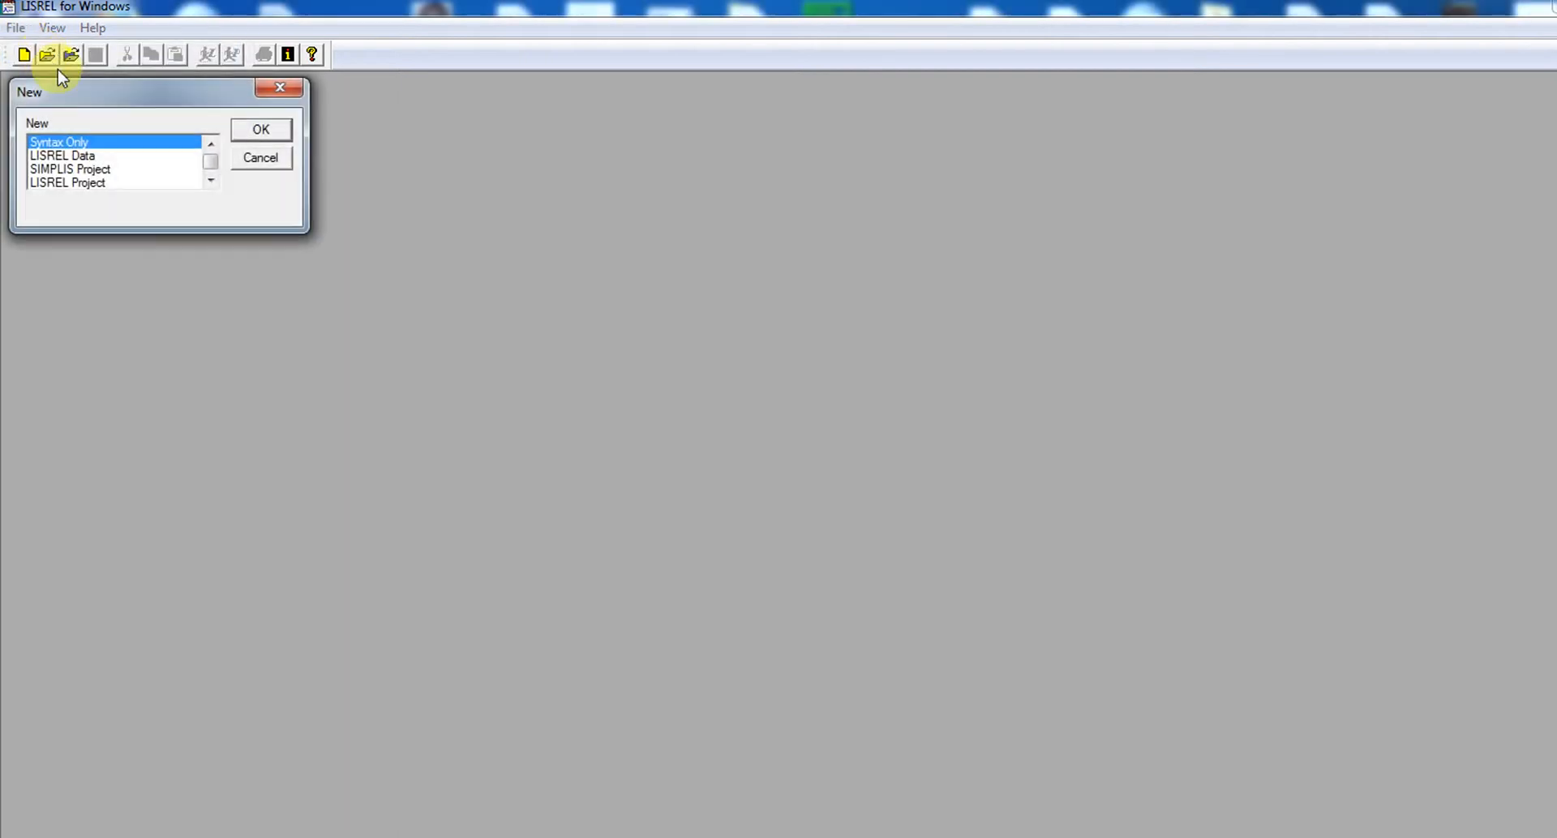
left_click(297, 89)
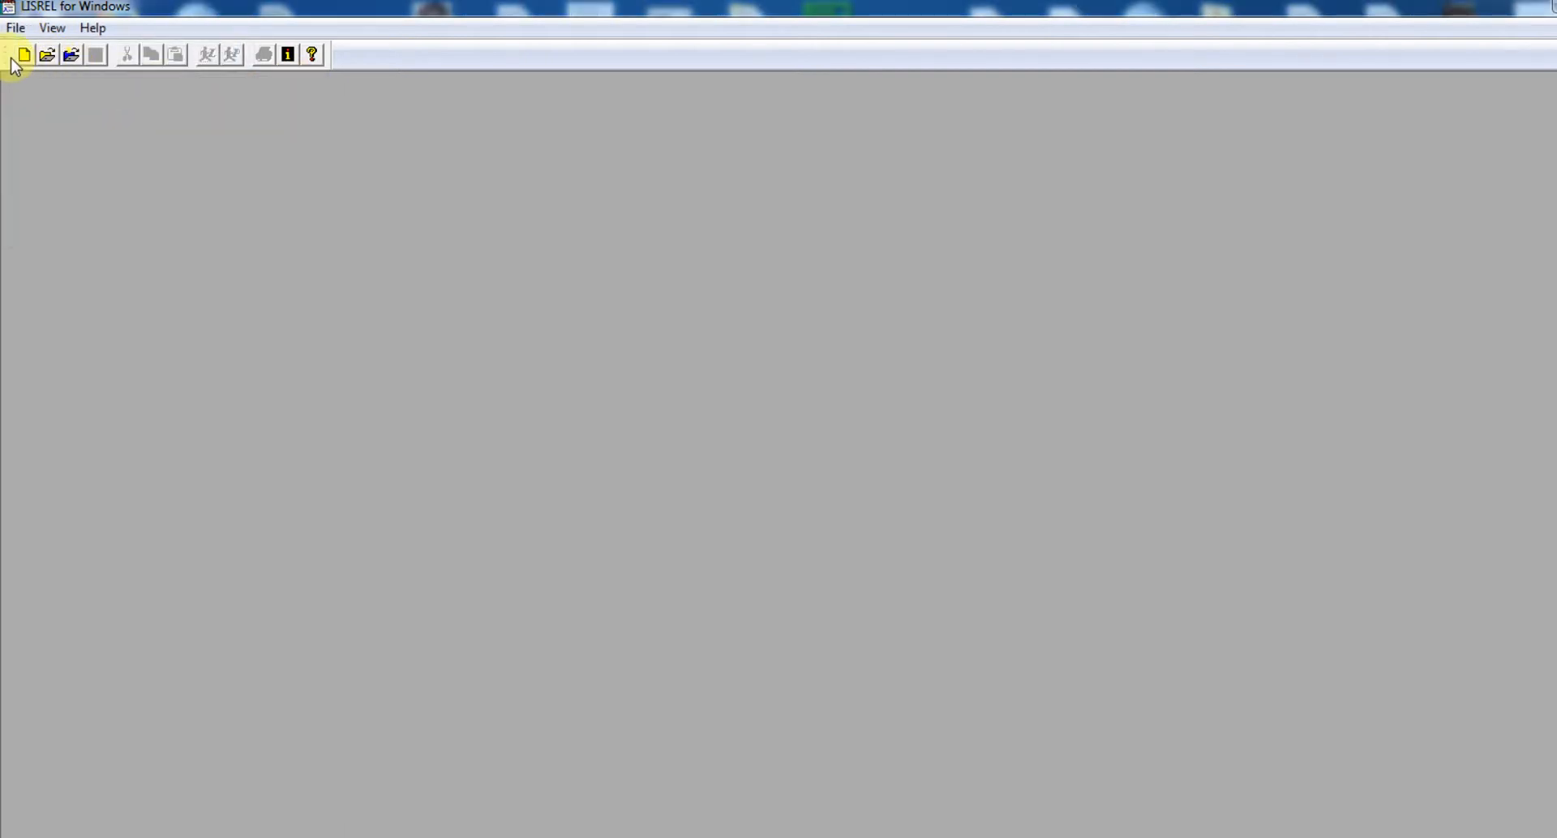
Import the SPSS for Windows file CFAex1 from the SEM spring 2016 folder and save it as LISREL data named CFAex1
left_click(16, 30)
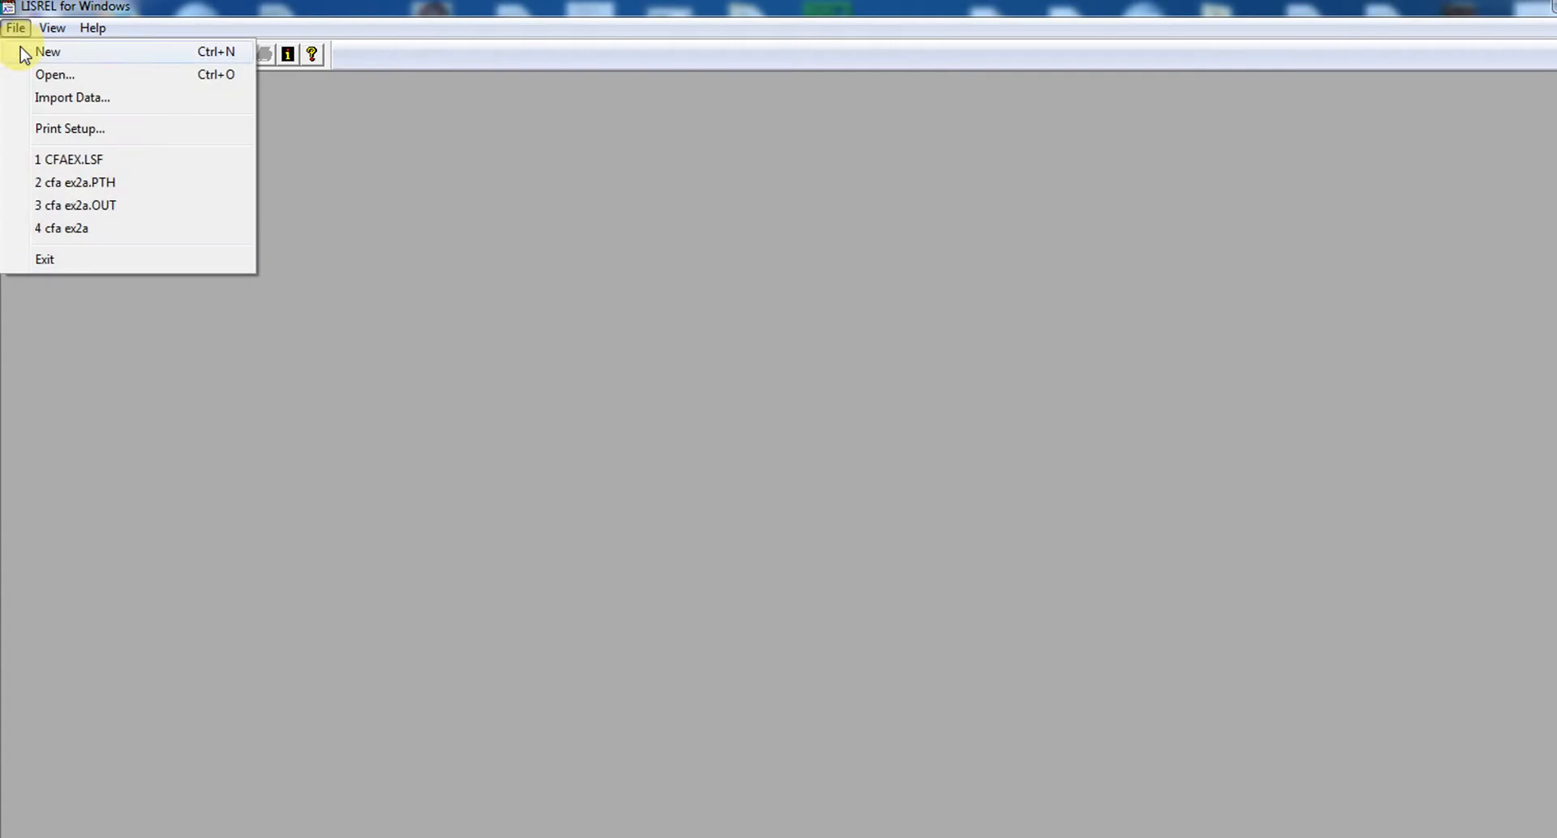
left_click(71, 98)
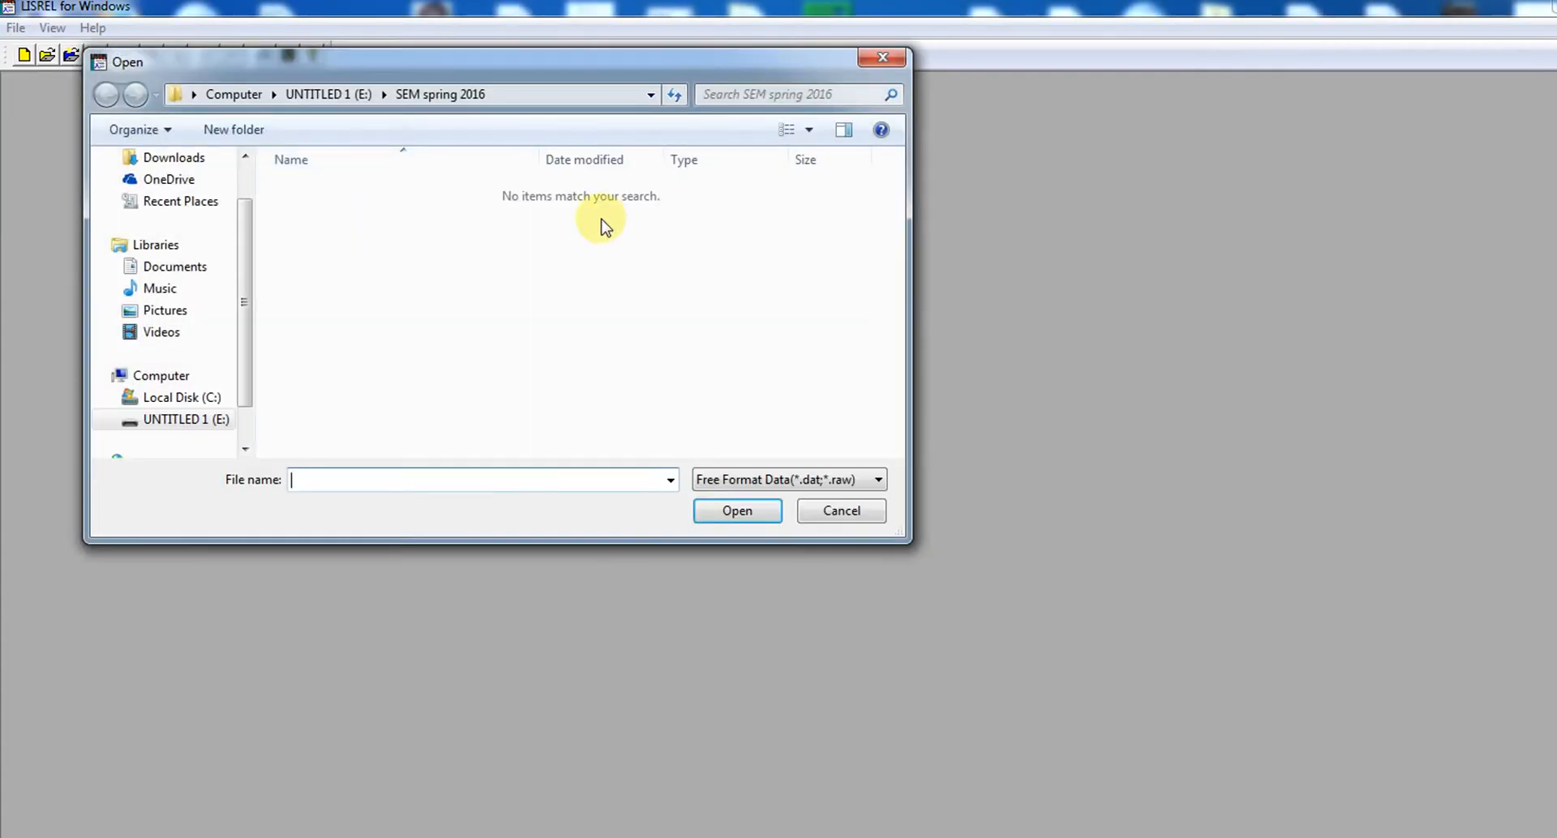
left_click_drag(509, 62, 547, 109)
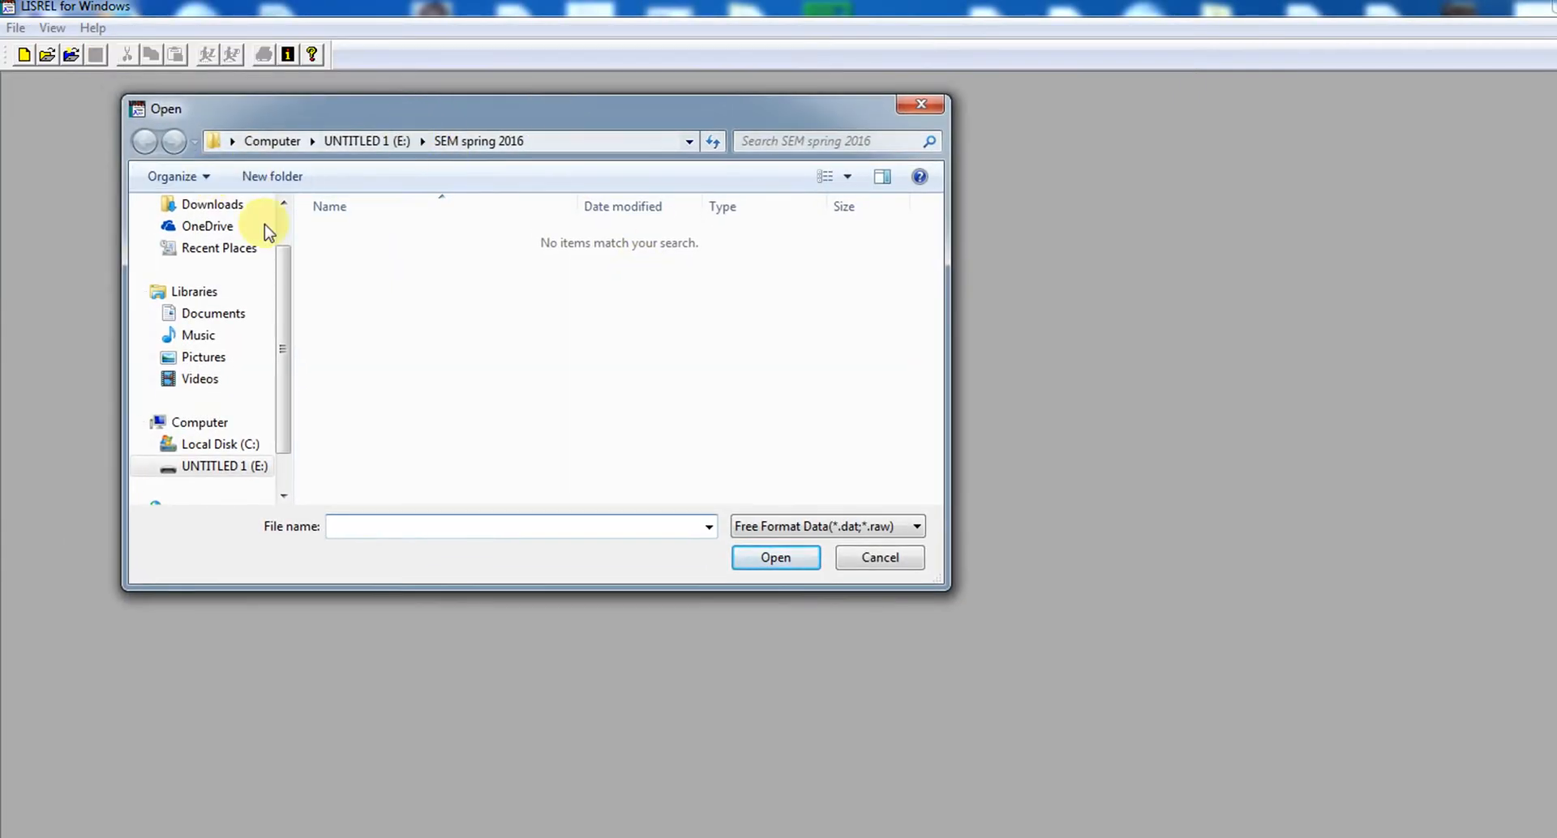
left_click(919, 528)
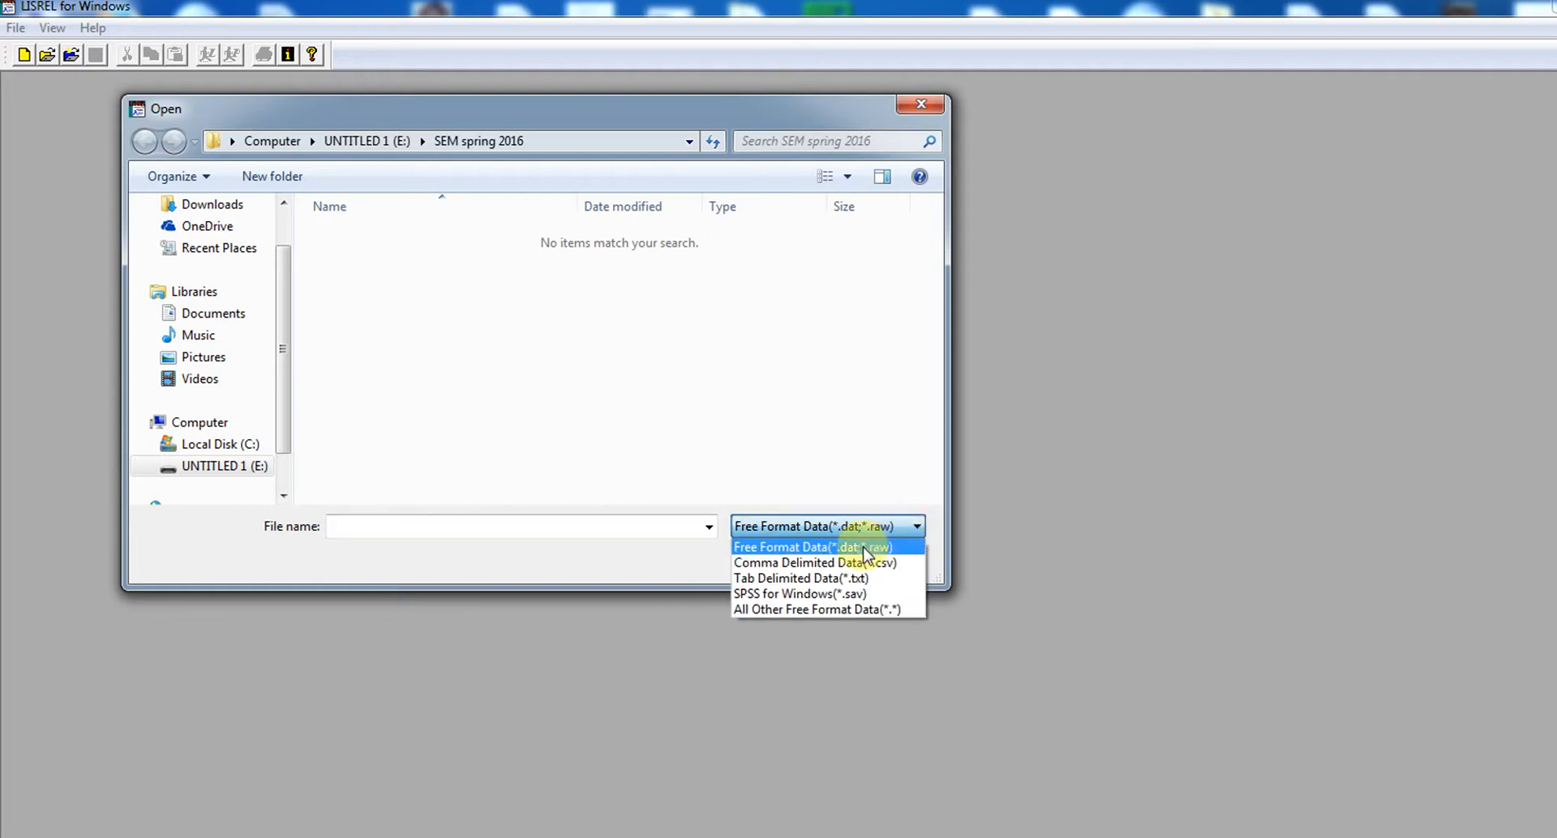
left_click(827, 598)
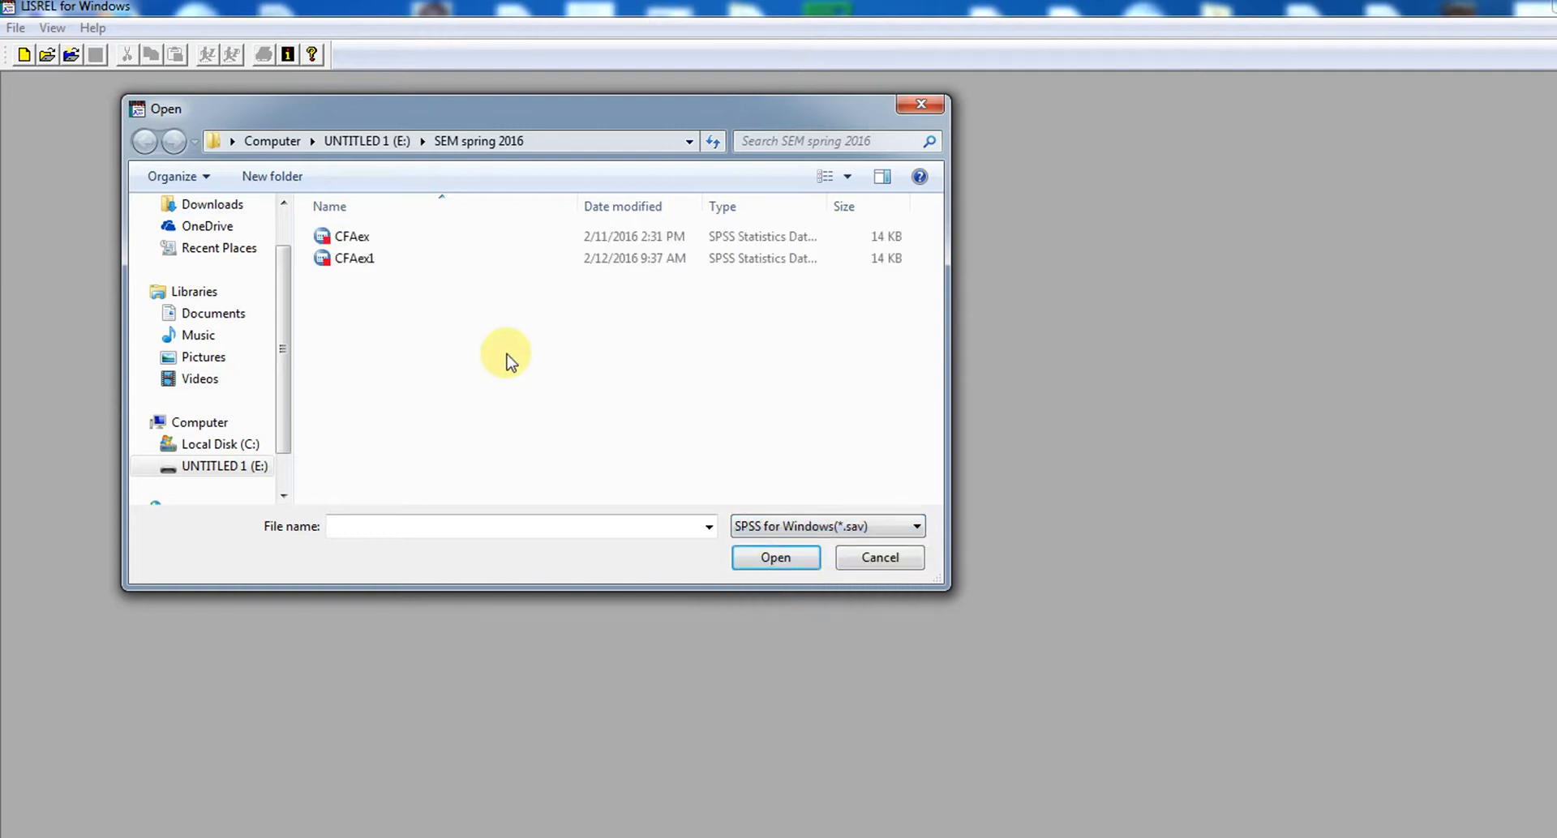
left_click(357, 262)
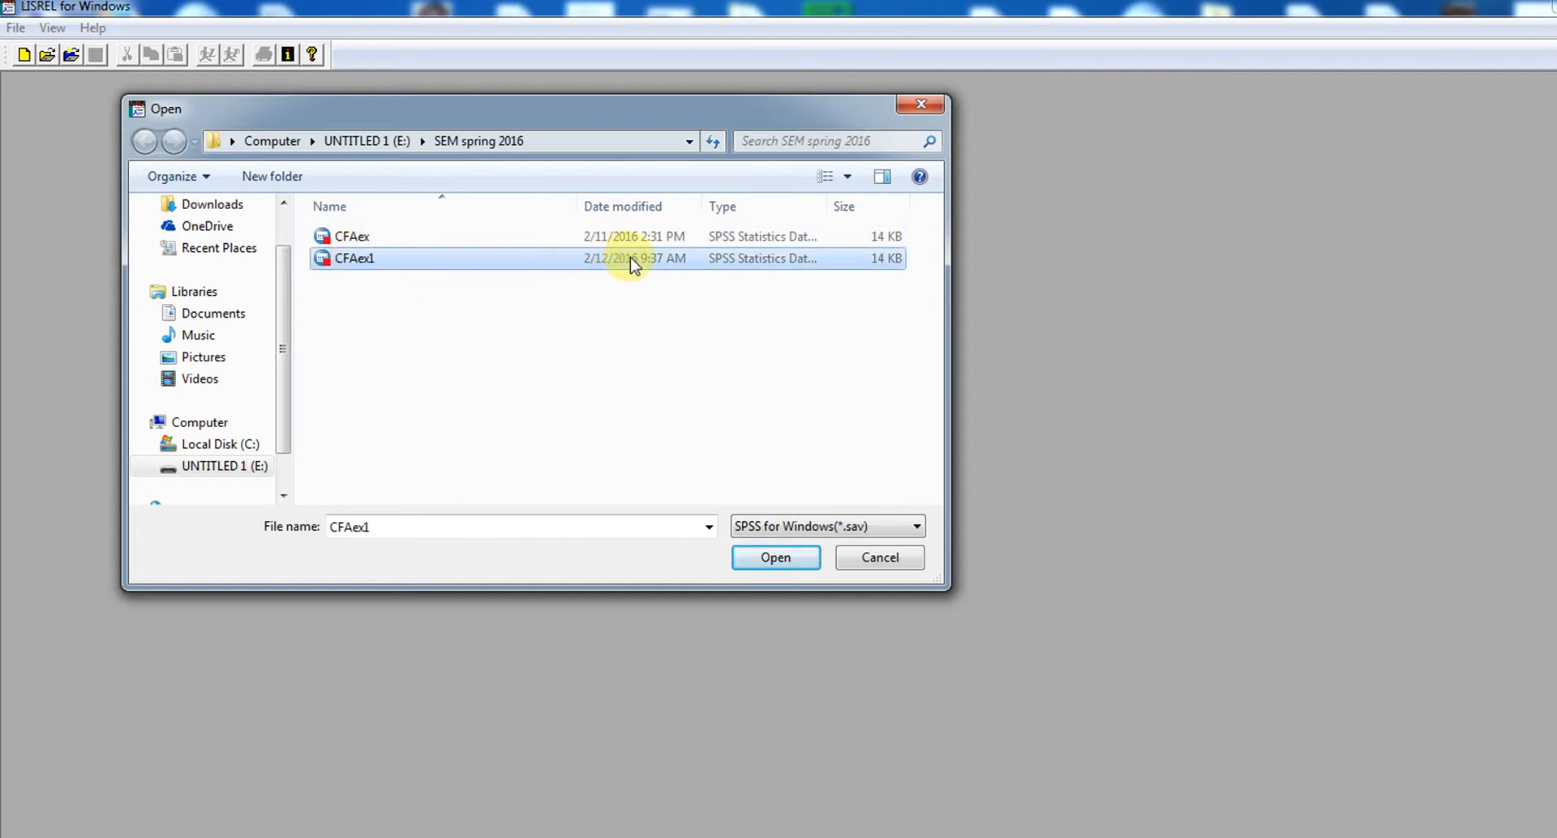
left_click(781, 559)
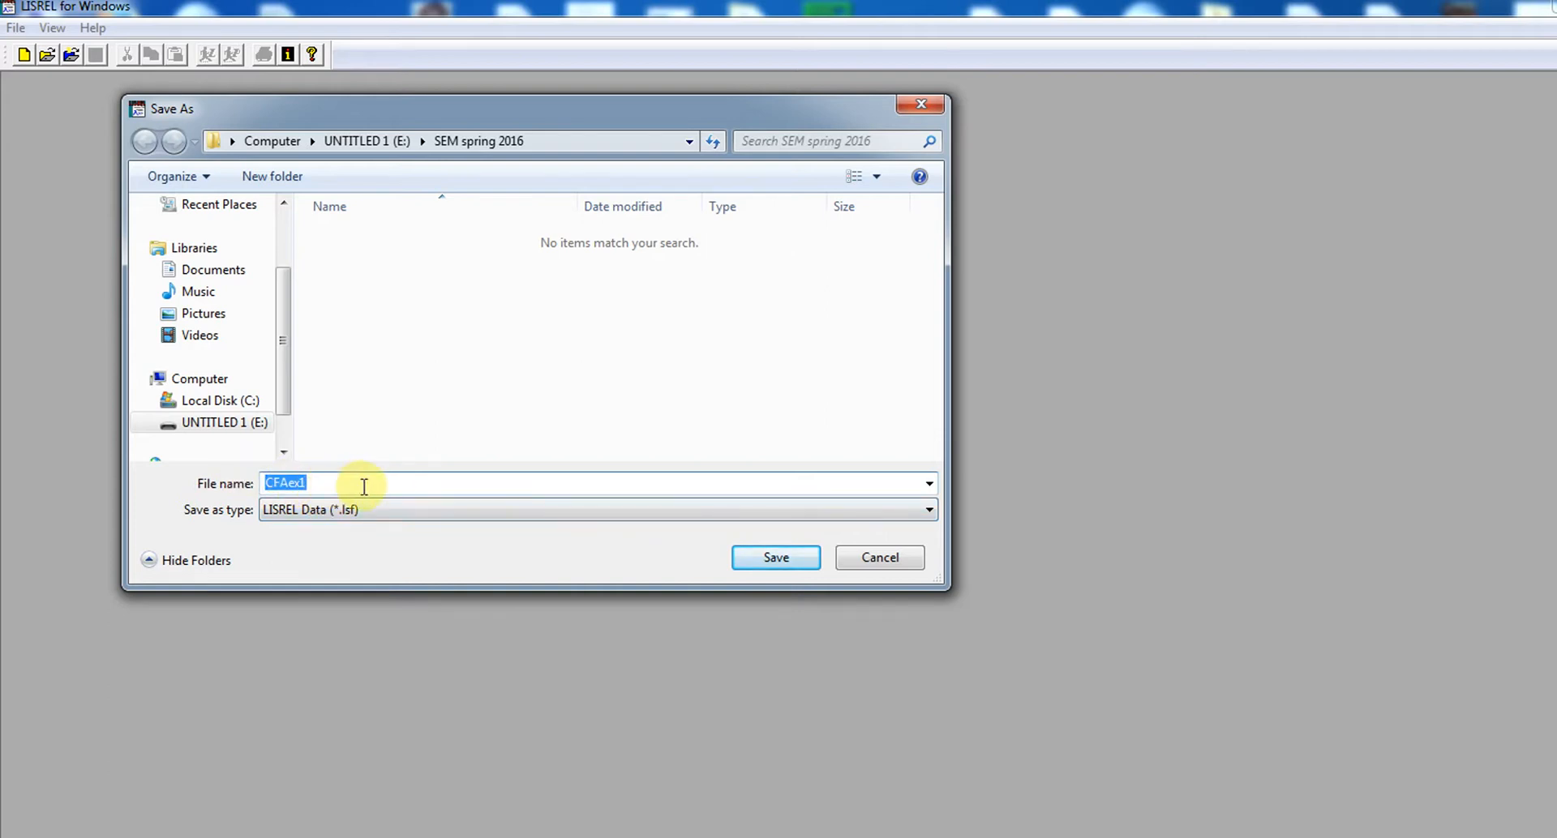
left_click(769, 560)
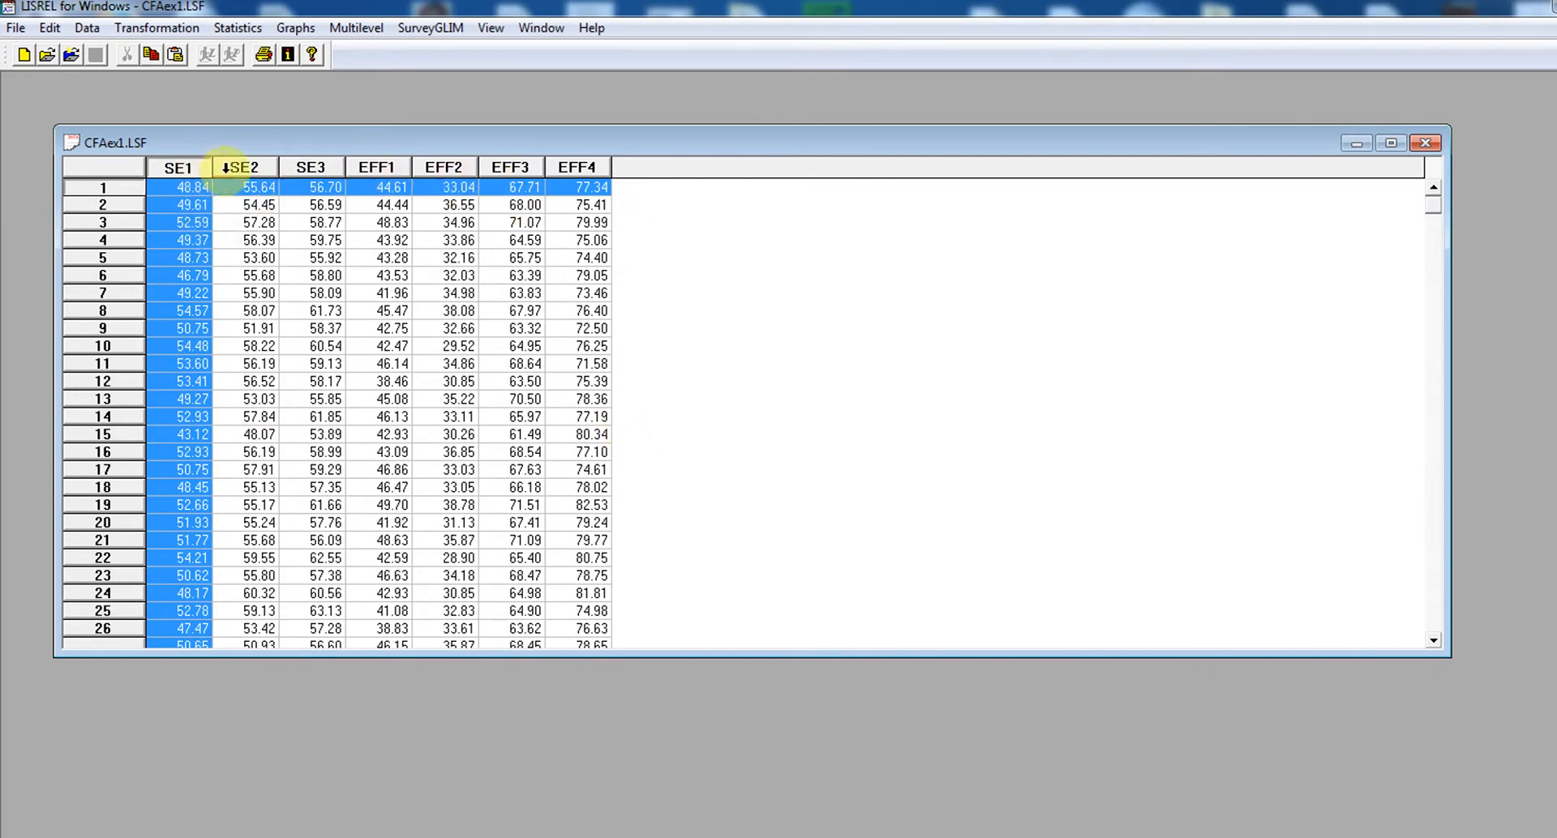
Examine the imported SE and EFF variables and check the cases down to the last row of the dataset
left_click(228, 167)
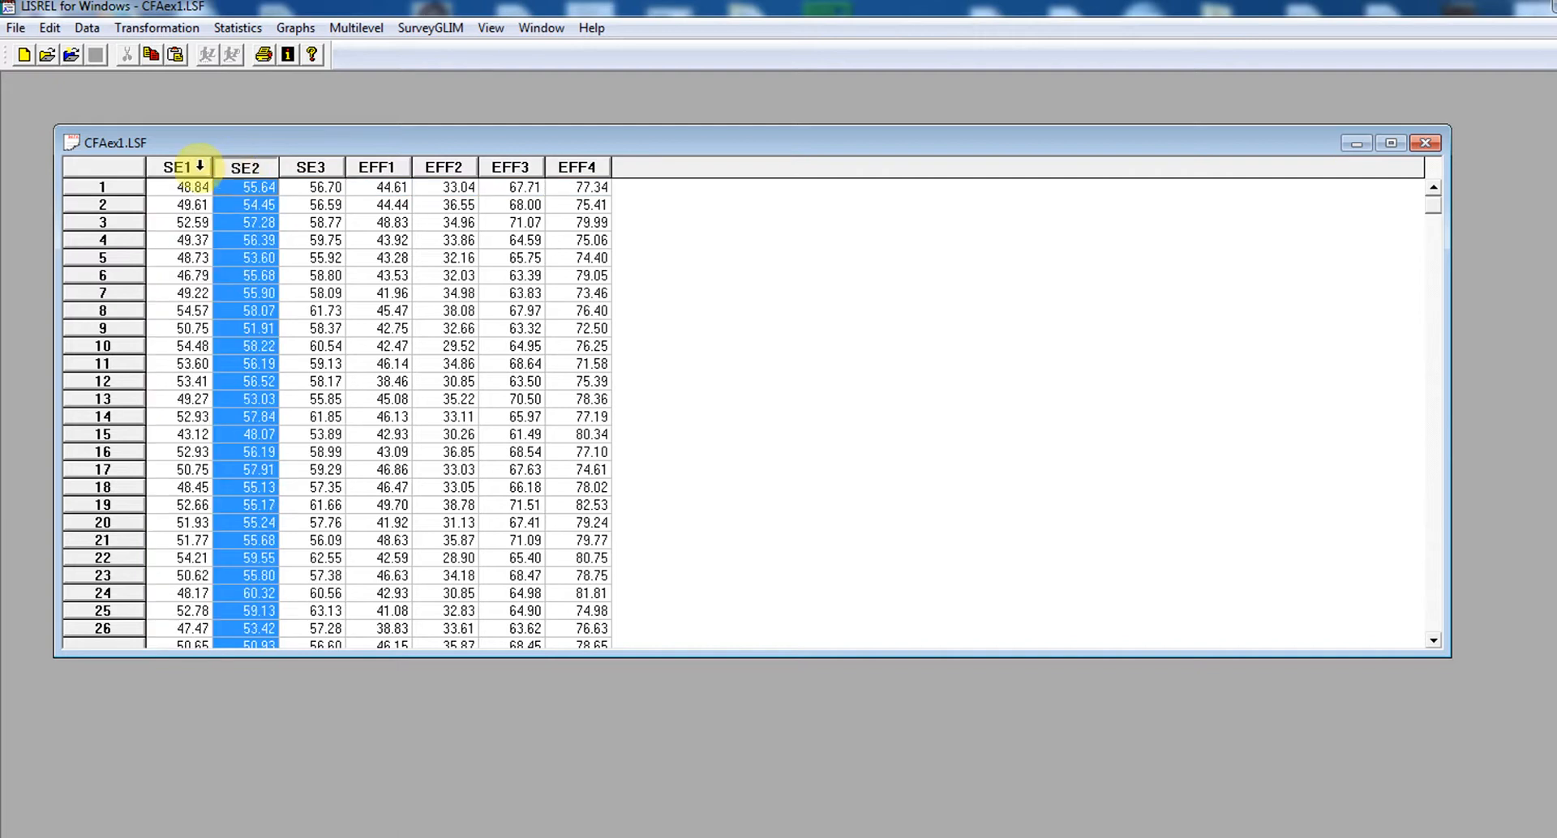
left_click(193, 167)
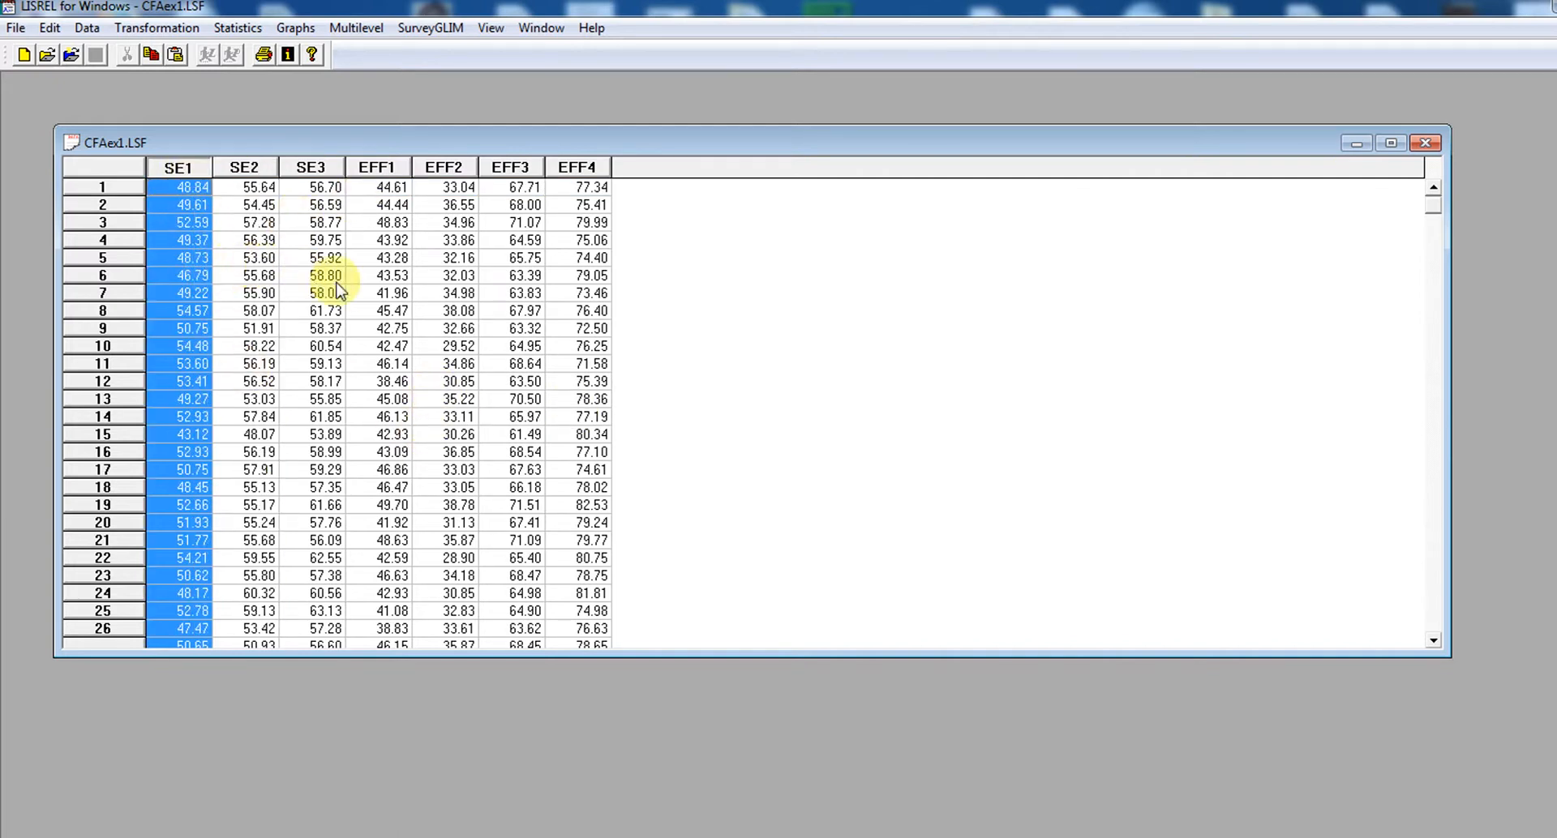
left_click_drag(1433, 199, 1477, 610)
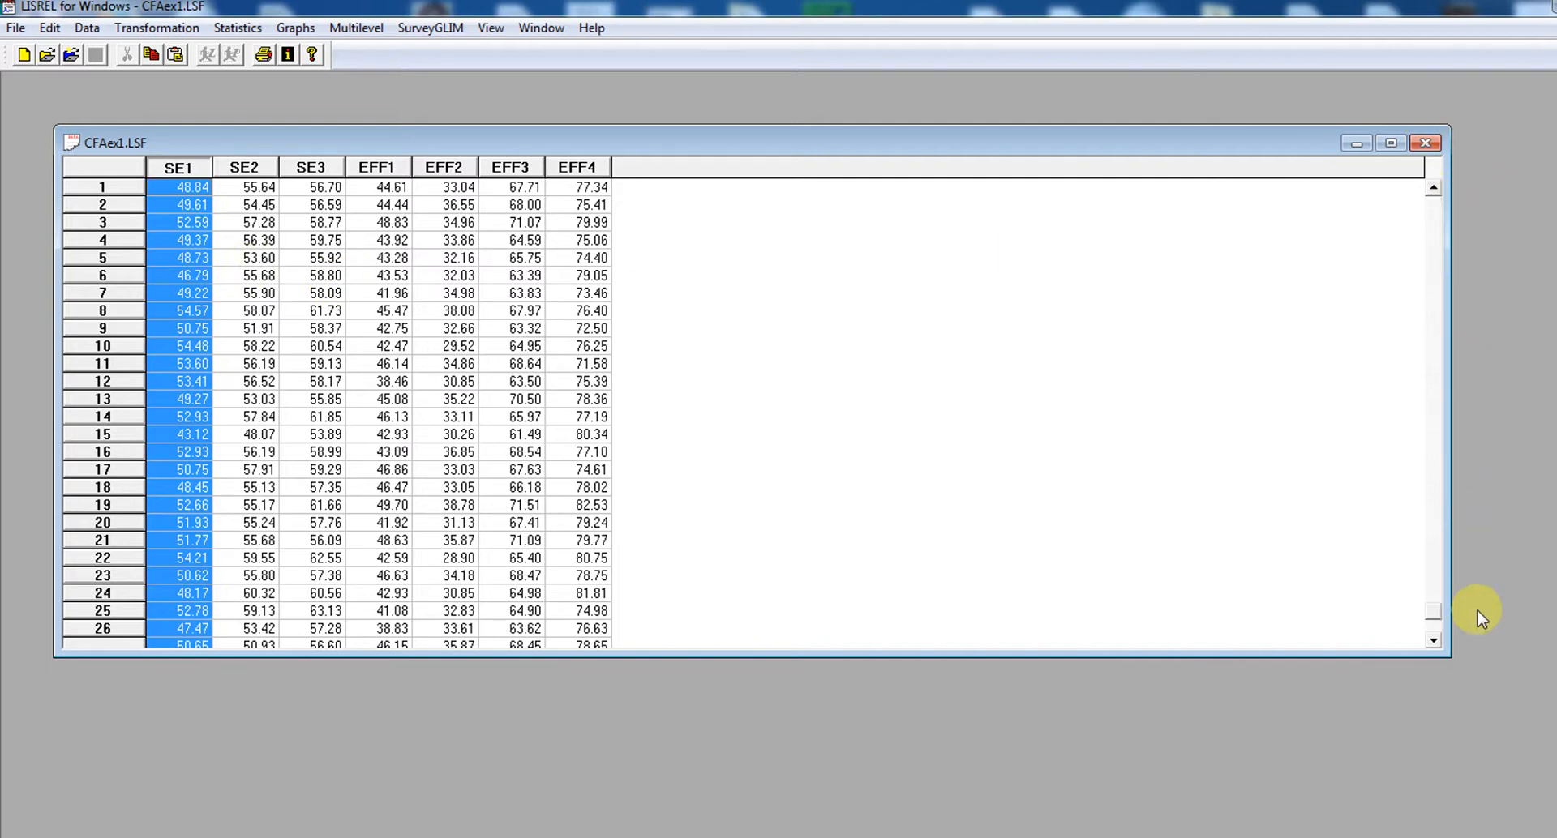
left_click(1434, 644)
left_click(1434, 645)
left_click(1433, 644)
left_click(1433, 644)
left_click(1433, 644)
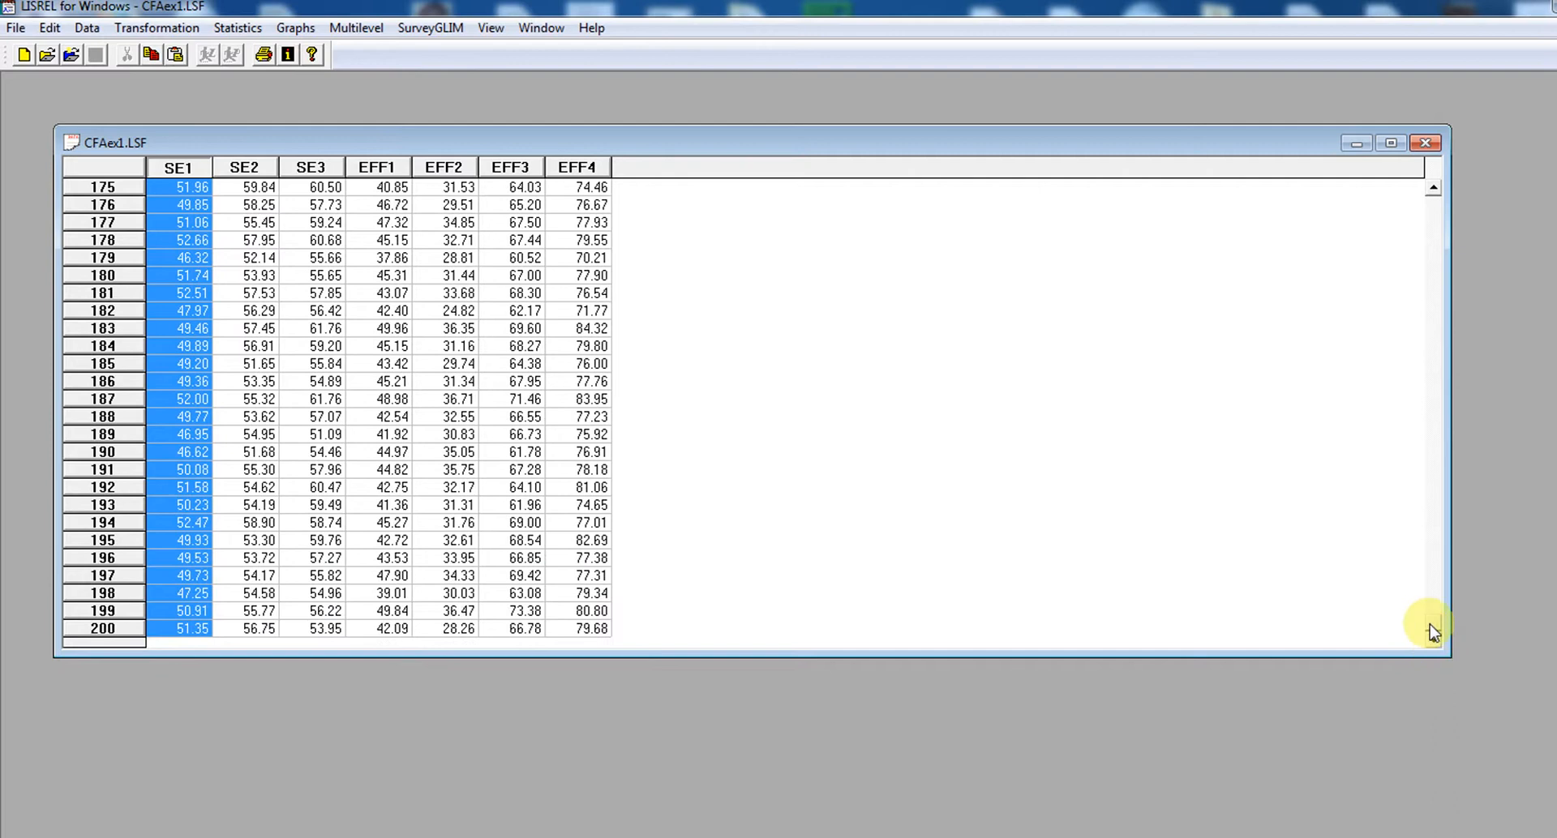
left_click_drag(1434, 632, 1430, 193)
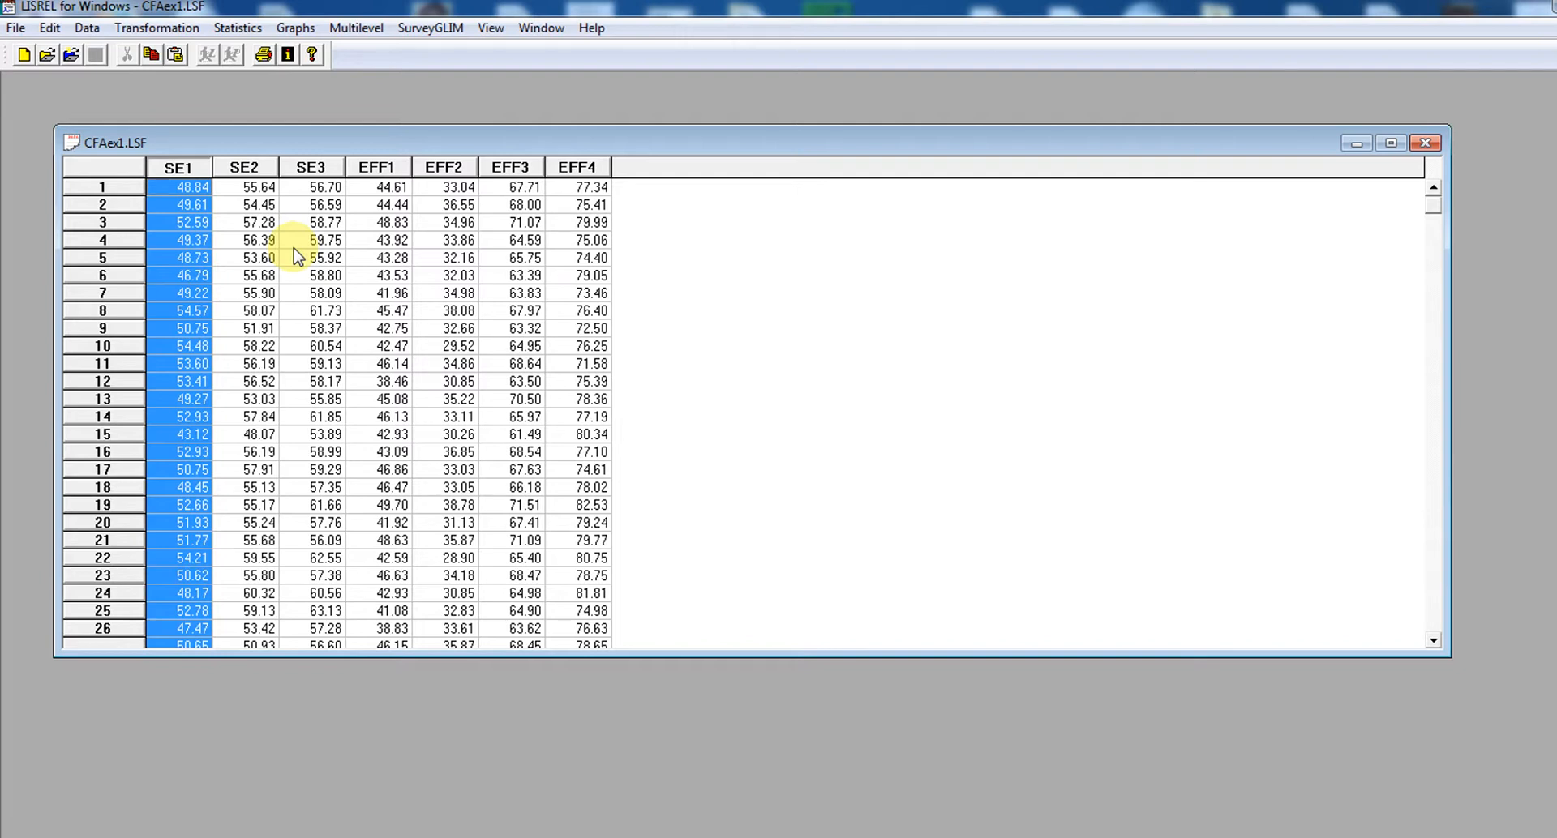
Define all variables from SE1 to EFF4 as Continuous
left_click(86, 28)
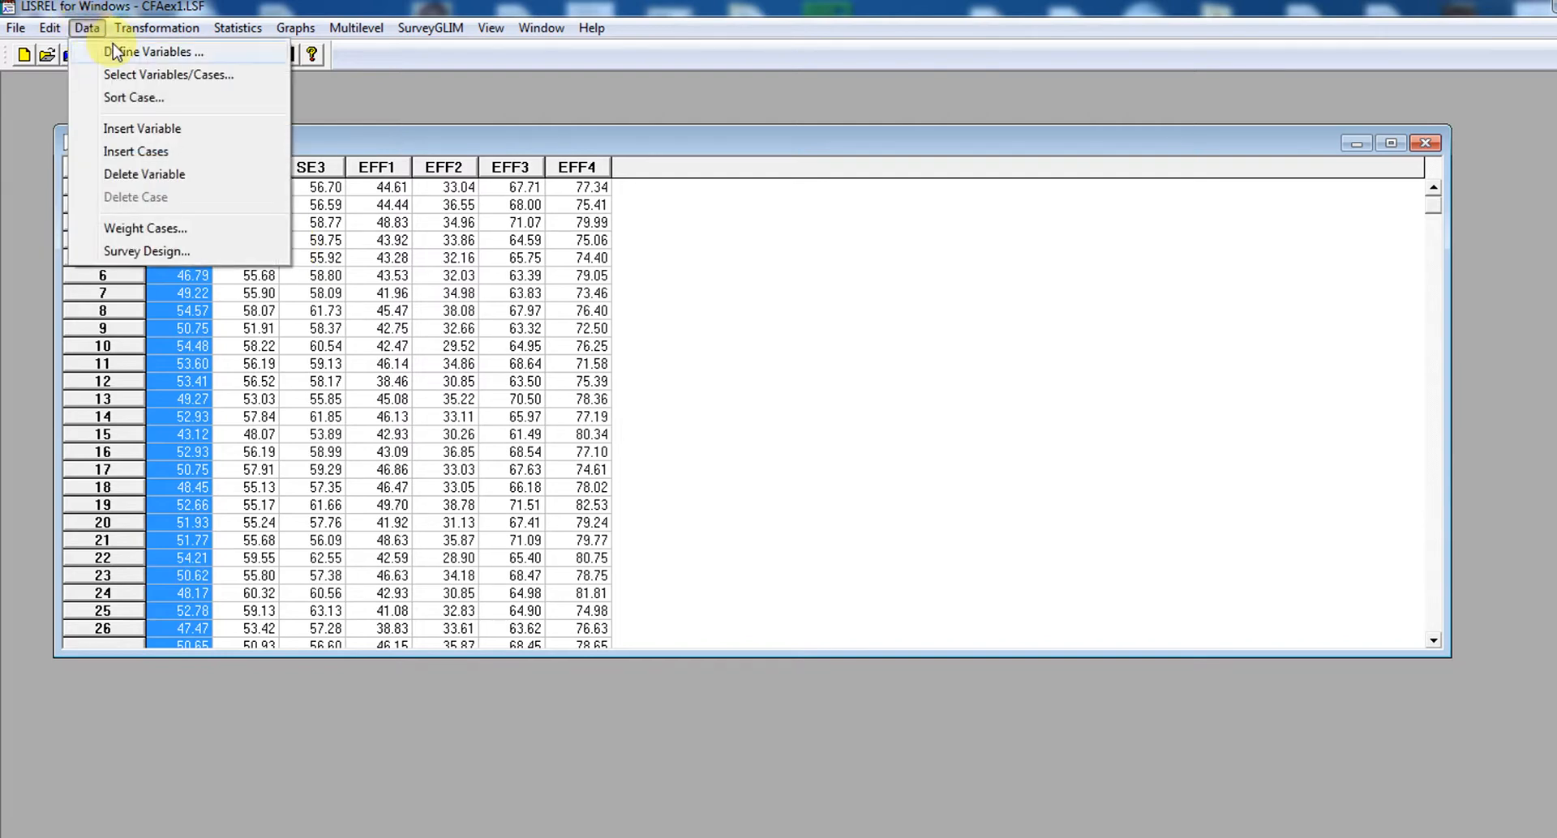
left_click(116, 52)
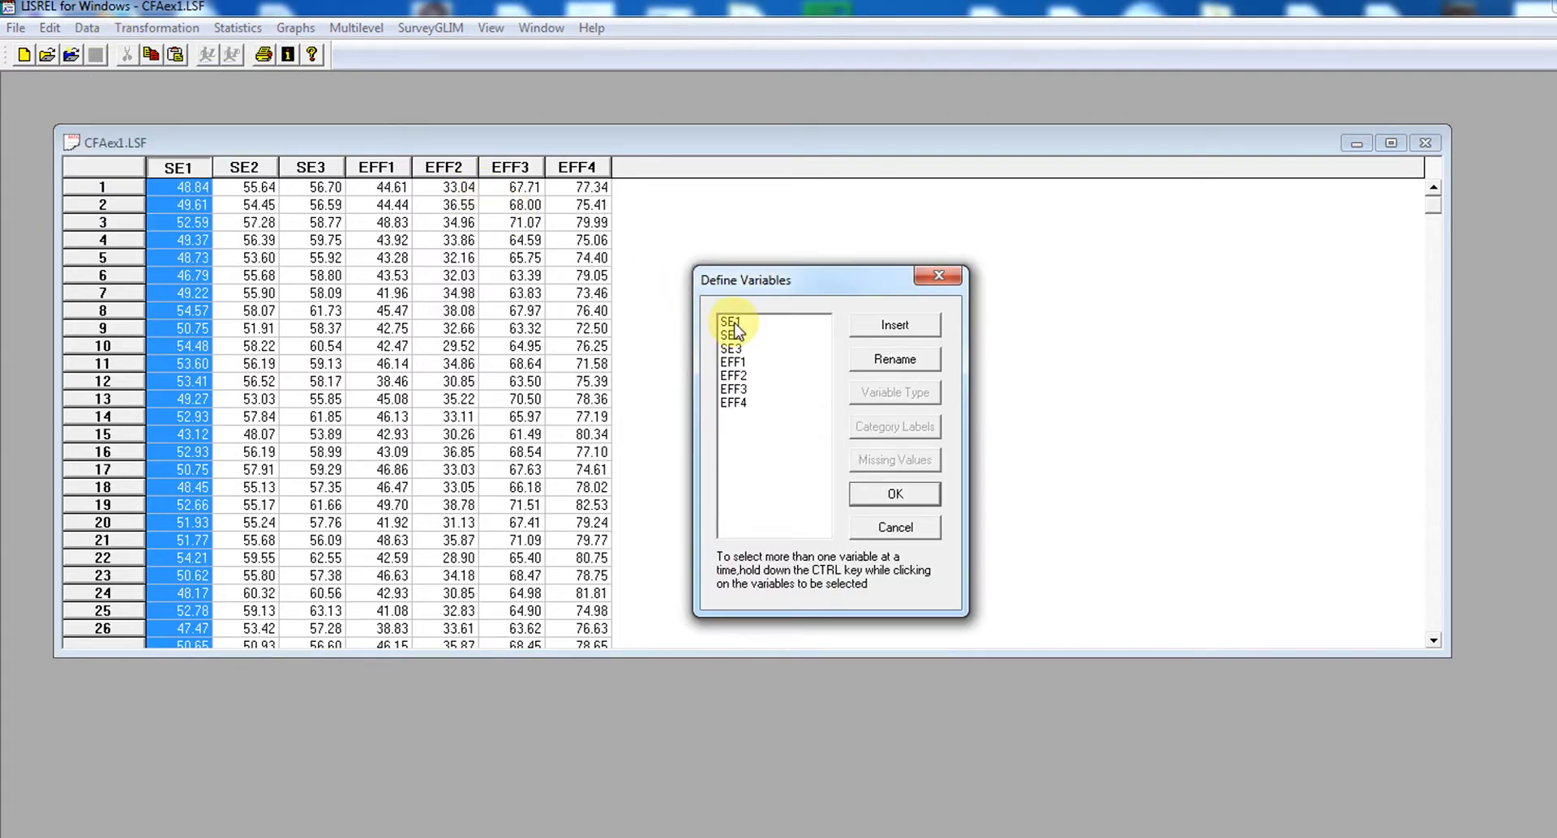
left_click_drag(734, 324, 744, 422)
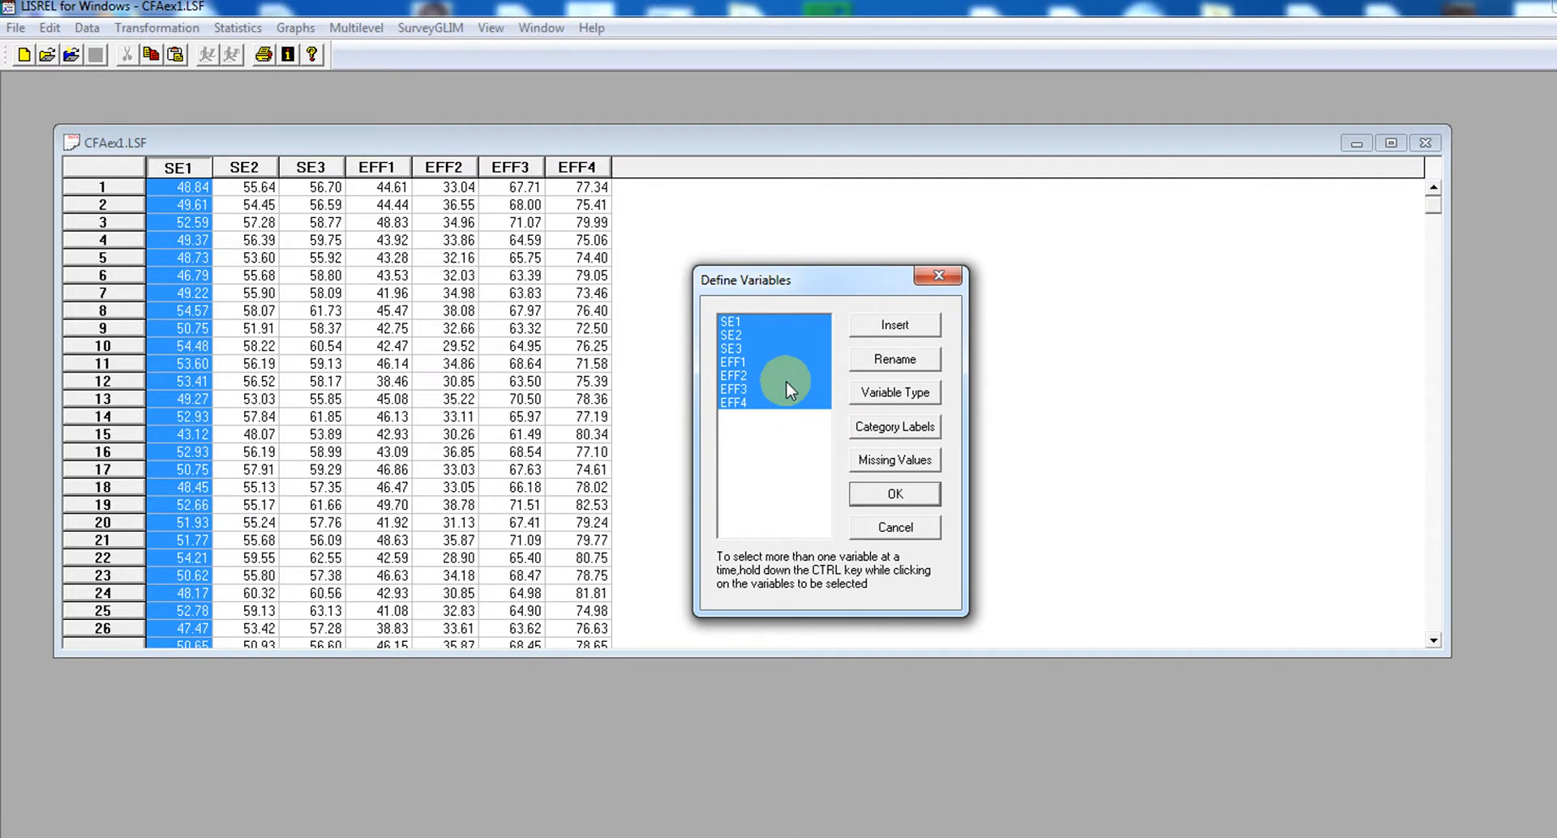
left_click(897, 395)
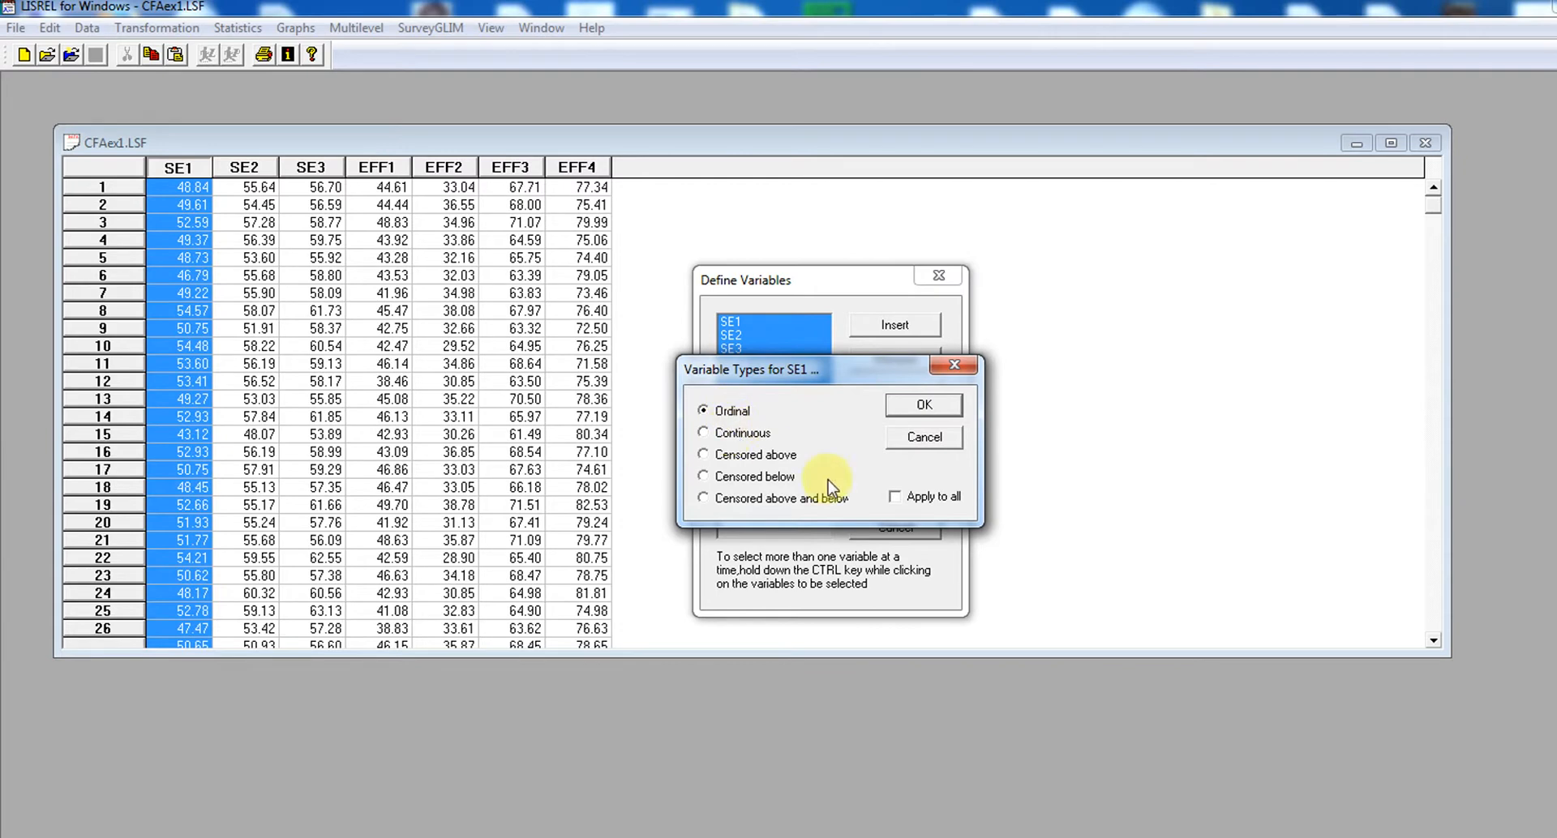
left_click(705, 436)
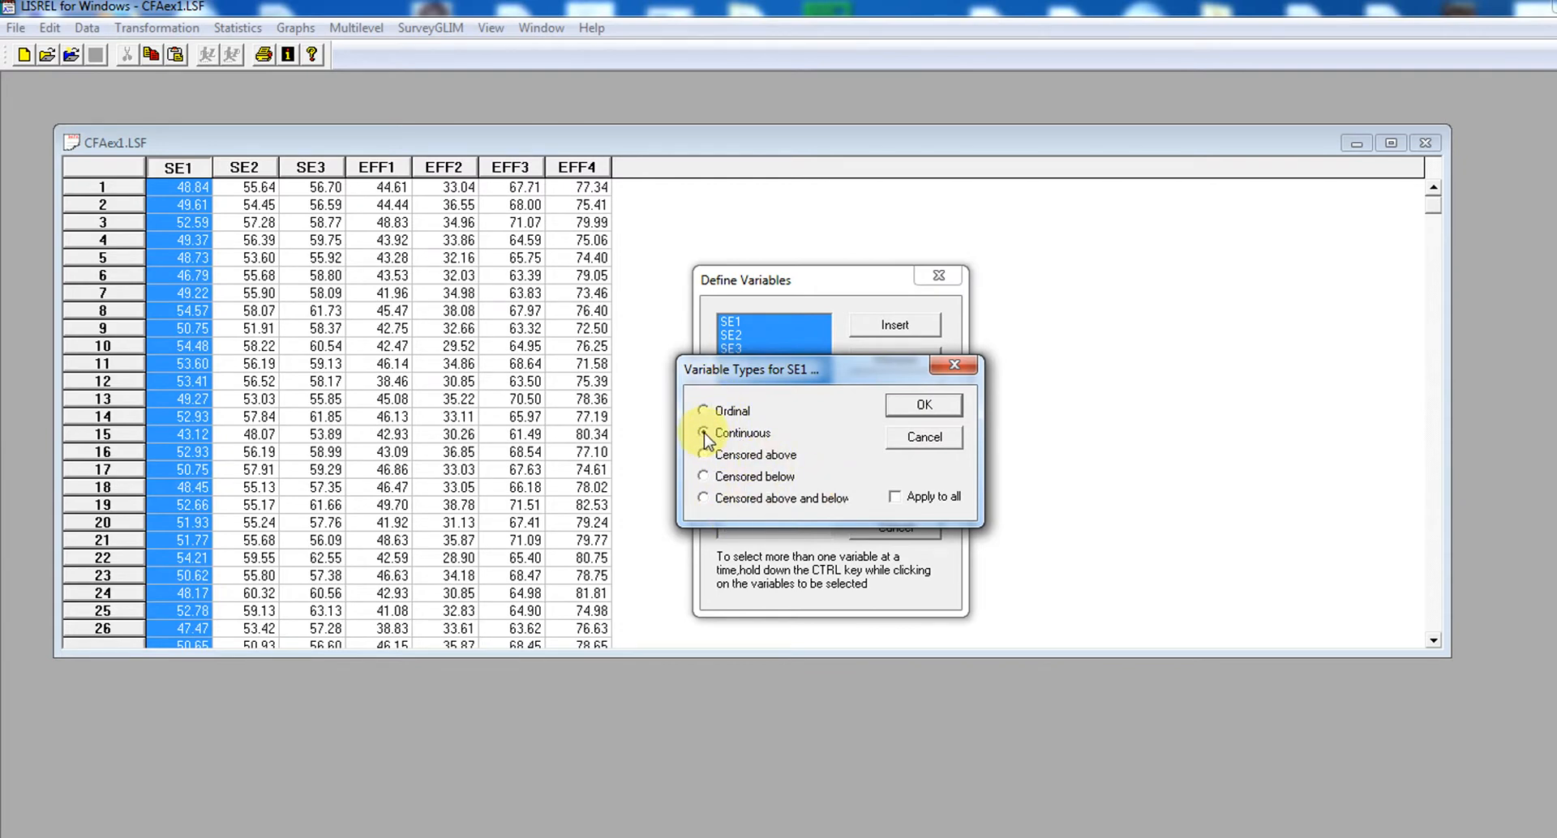
left_click(922, 404)
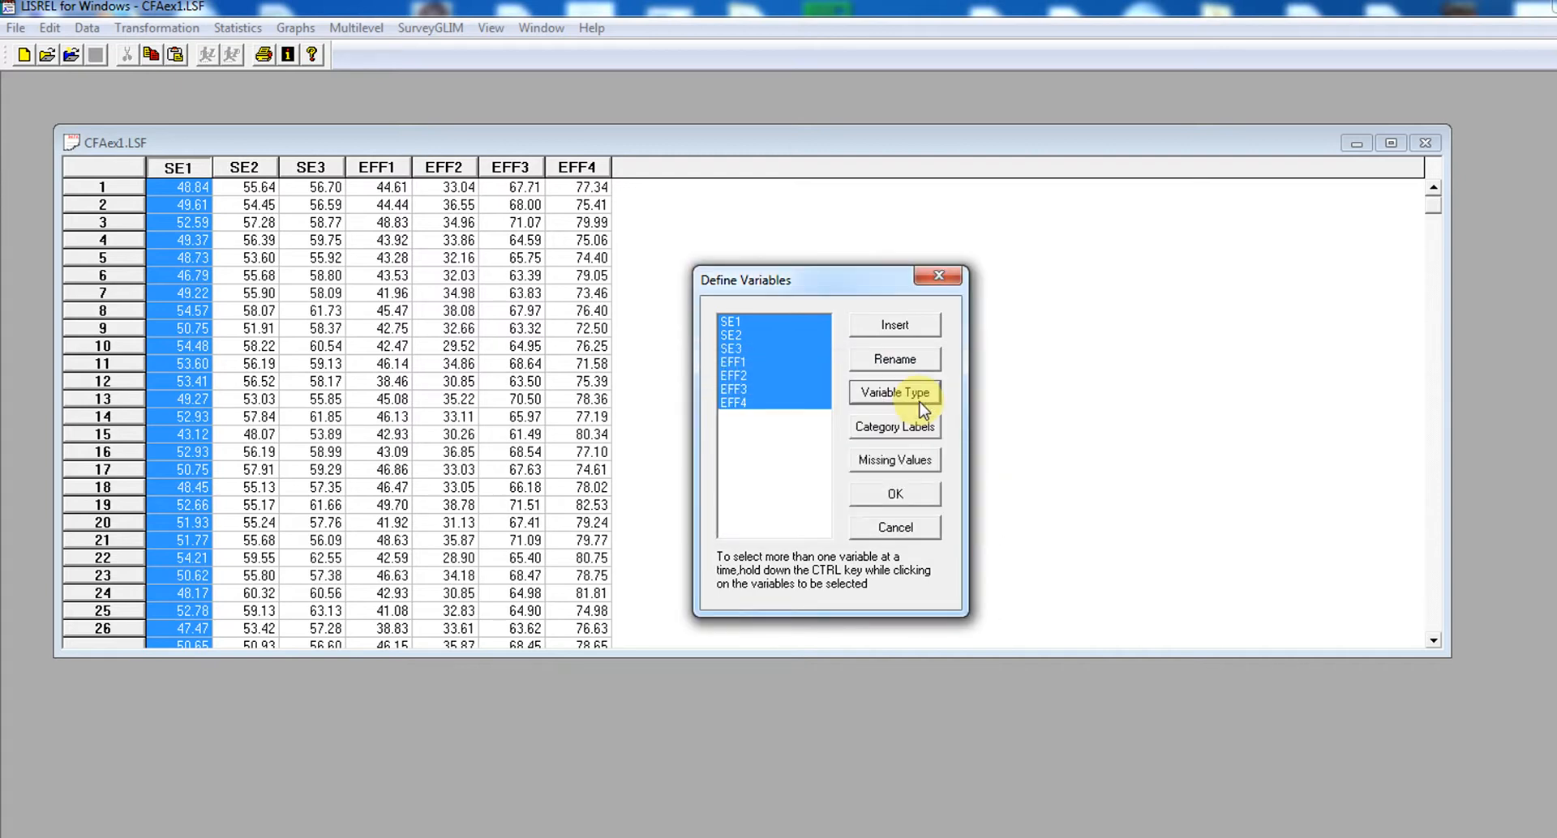
Specify no missing values for the selected variables, accept the variable definitions and save the dataset
left_click(909, 462)
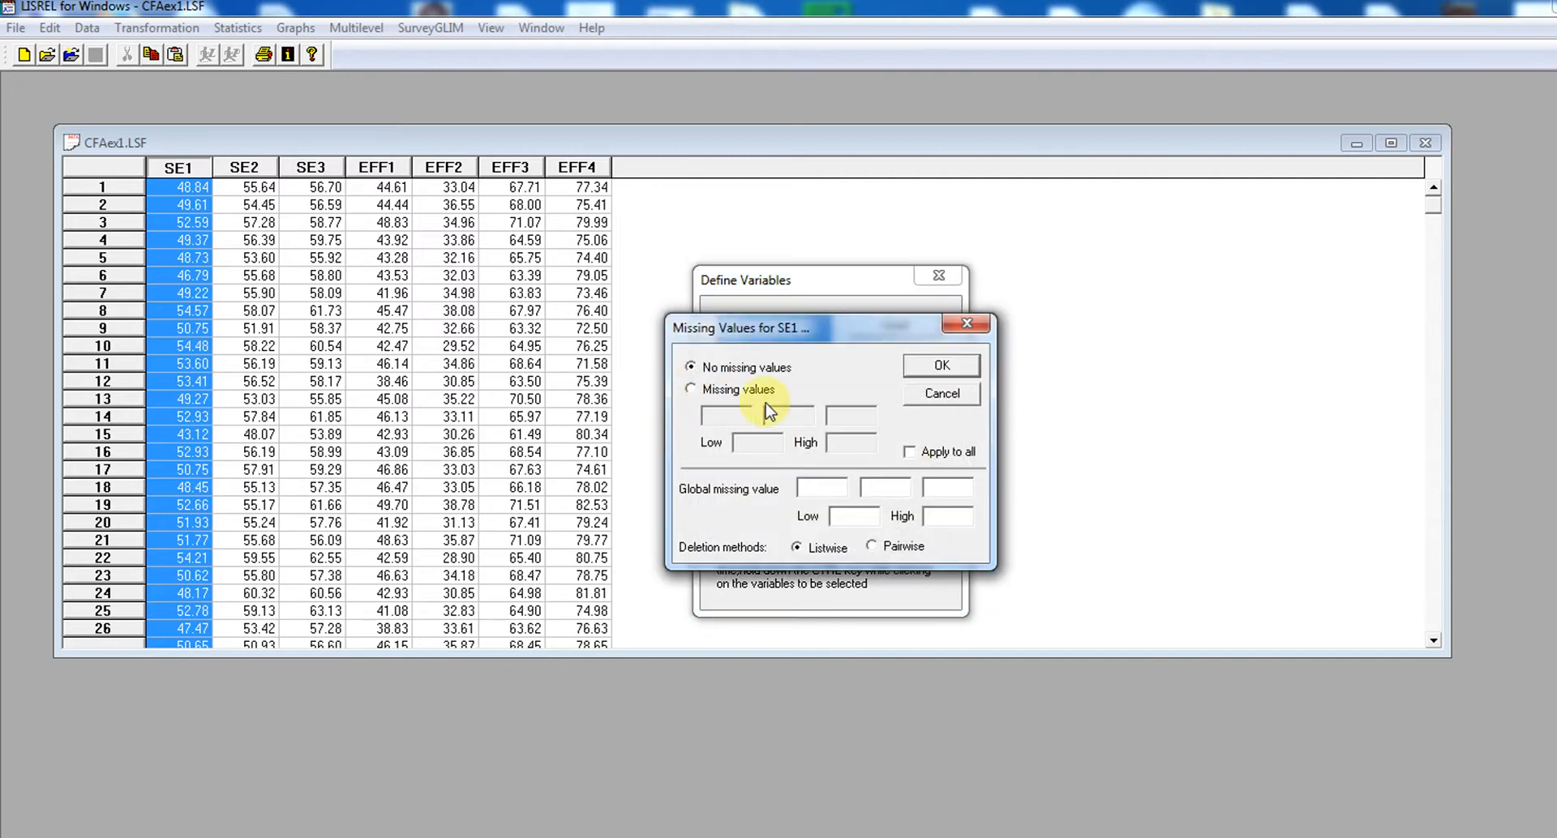
left_click(716, 393)
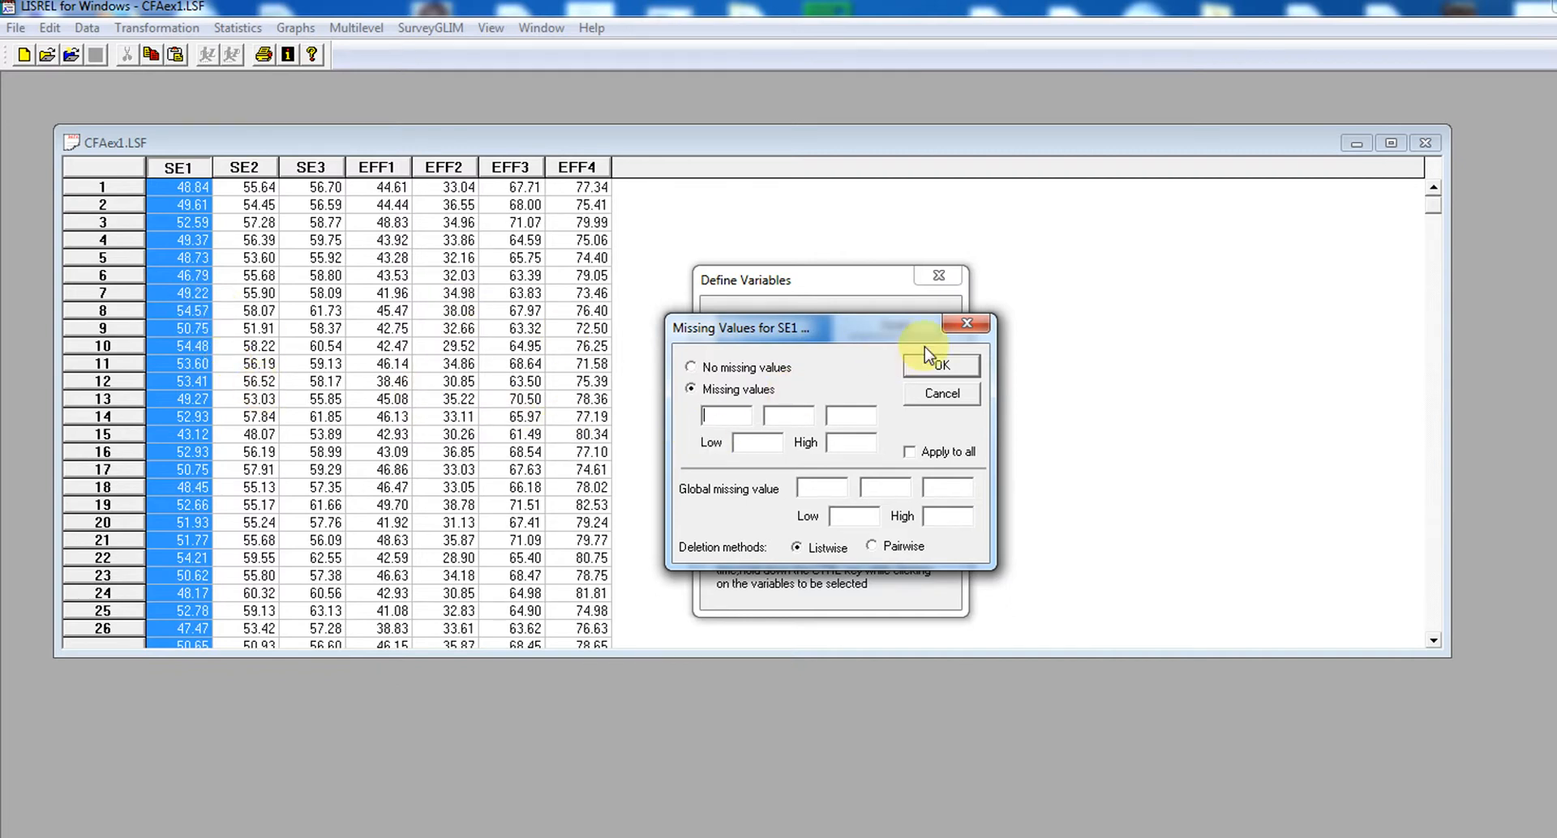
left_click(757, 369)
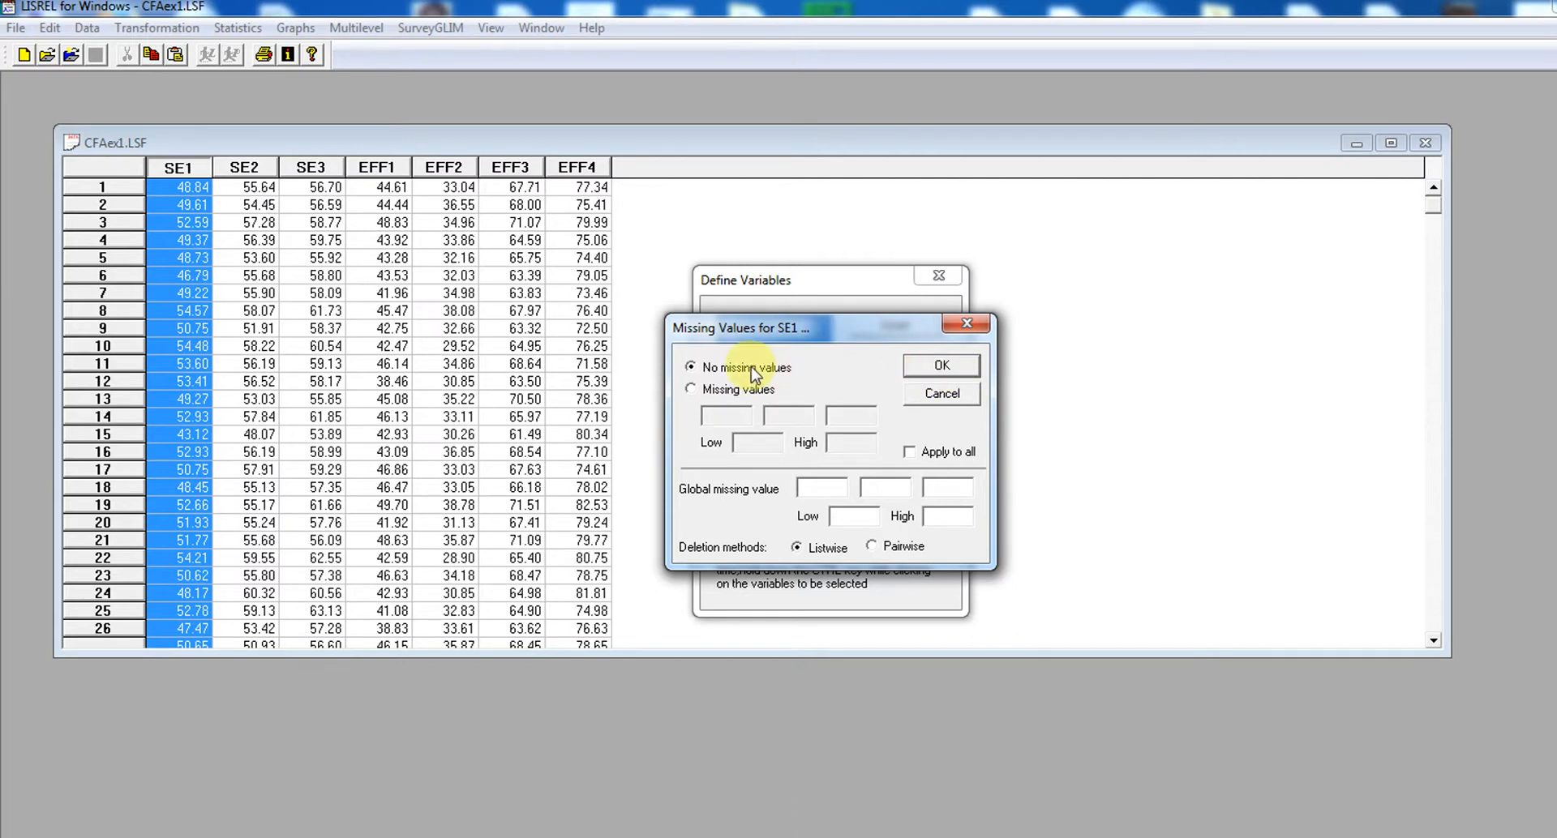
left_click(941, 366)
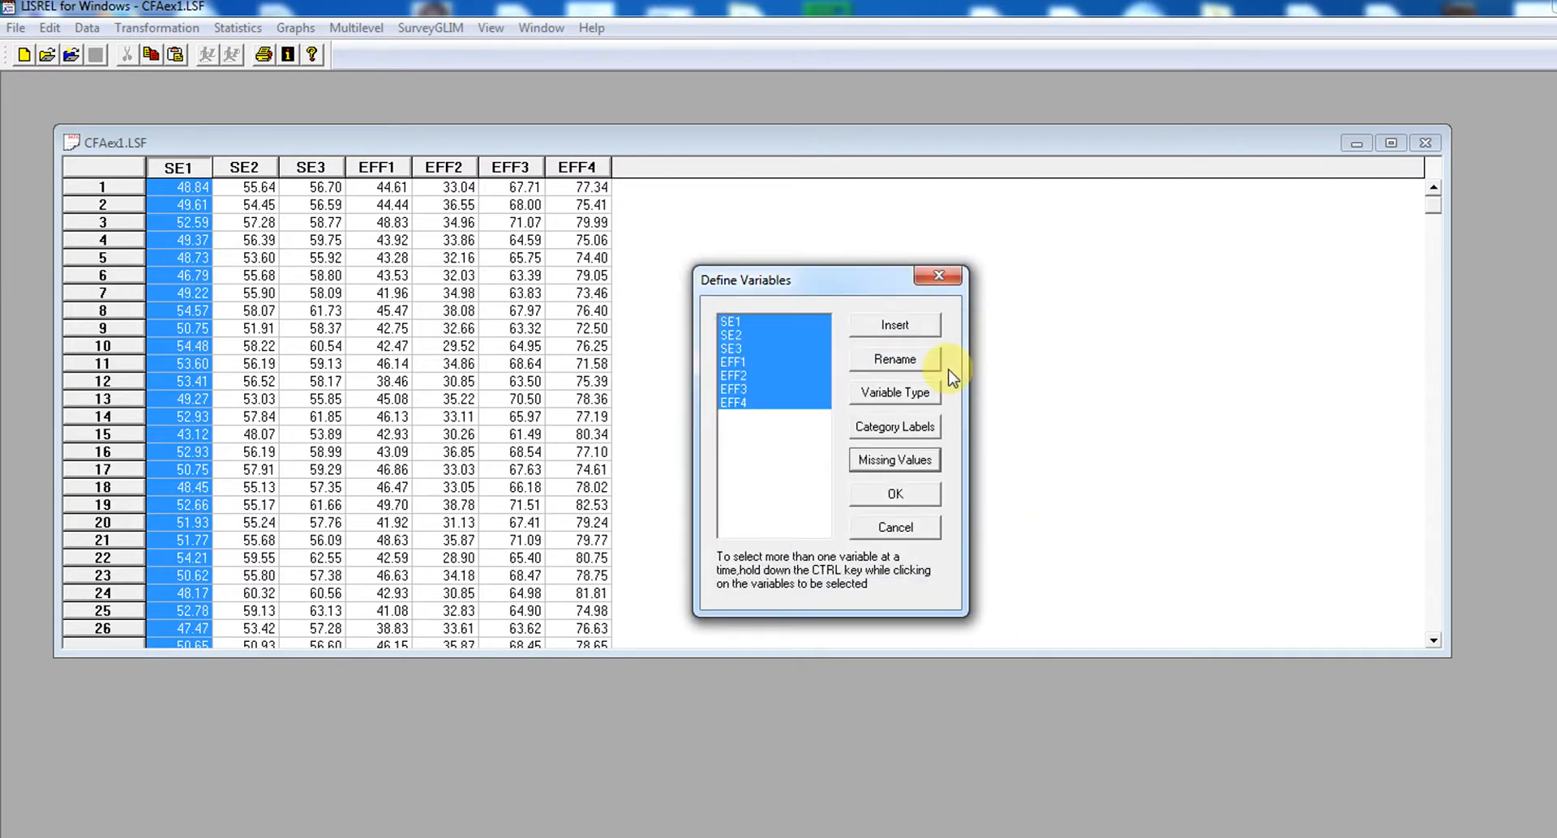
left_click(897, 496)
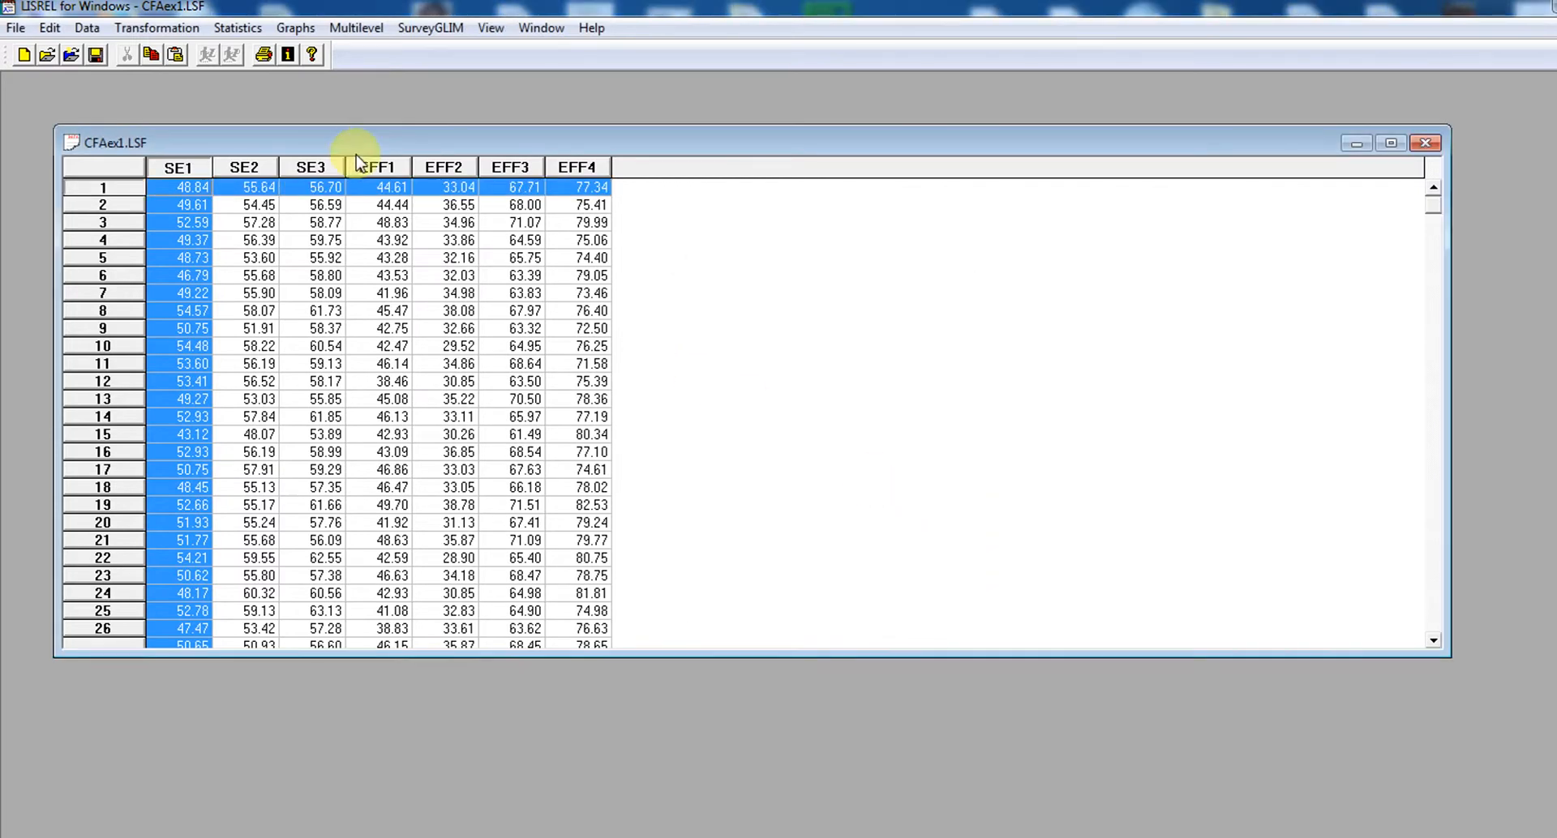
left_click(96, 56)
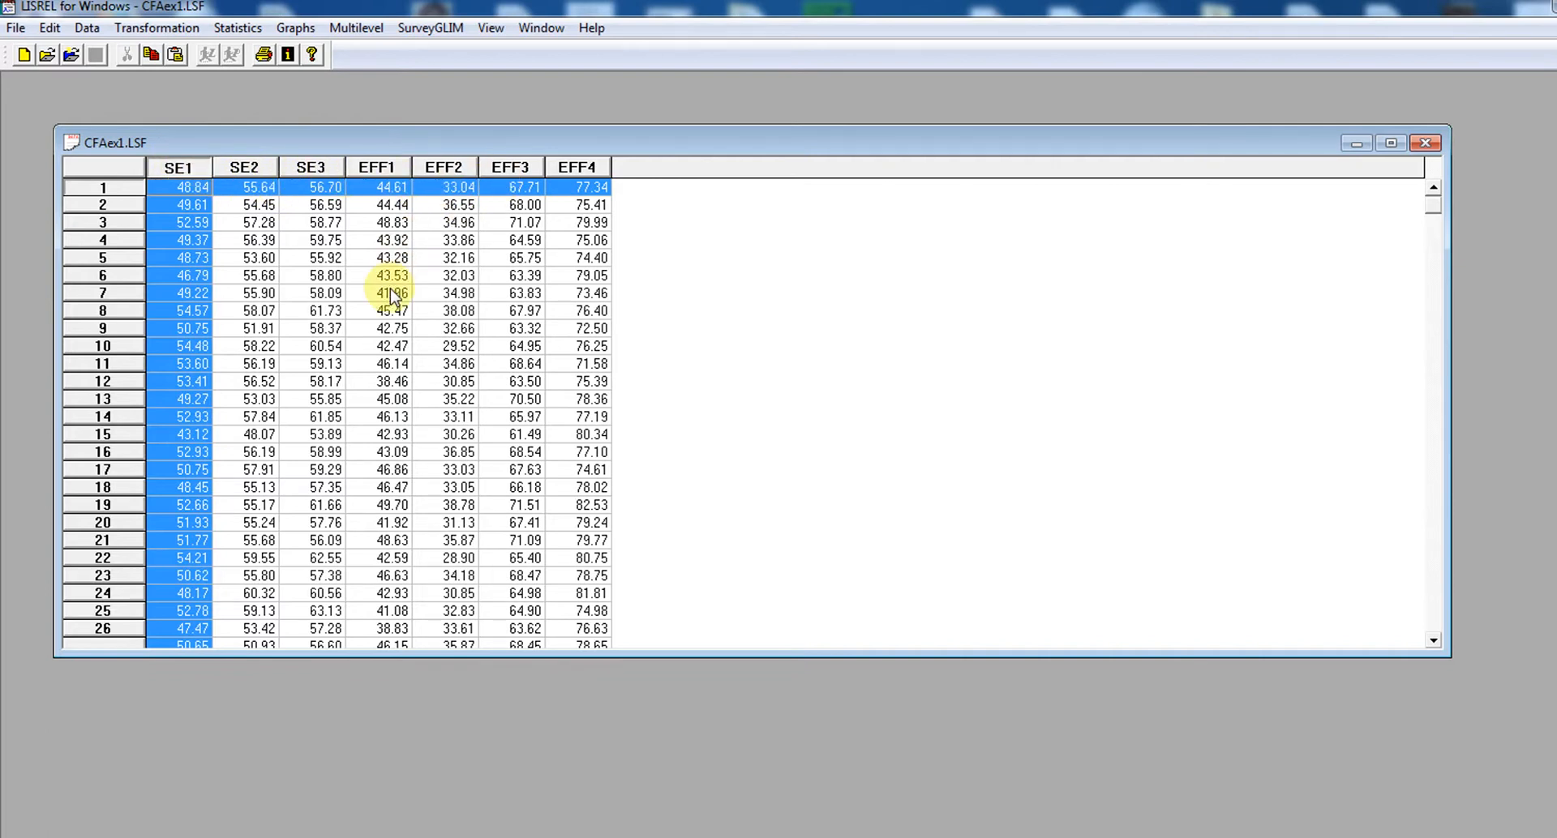
Run Data Screening on the dataset and examine the univariate summary statistics and the univariate normality tests
left_click(250, 29)
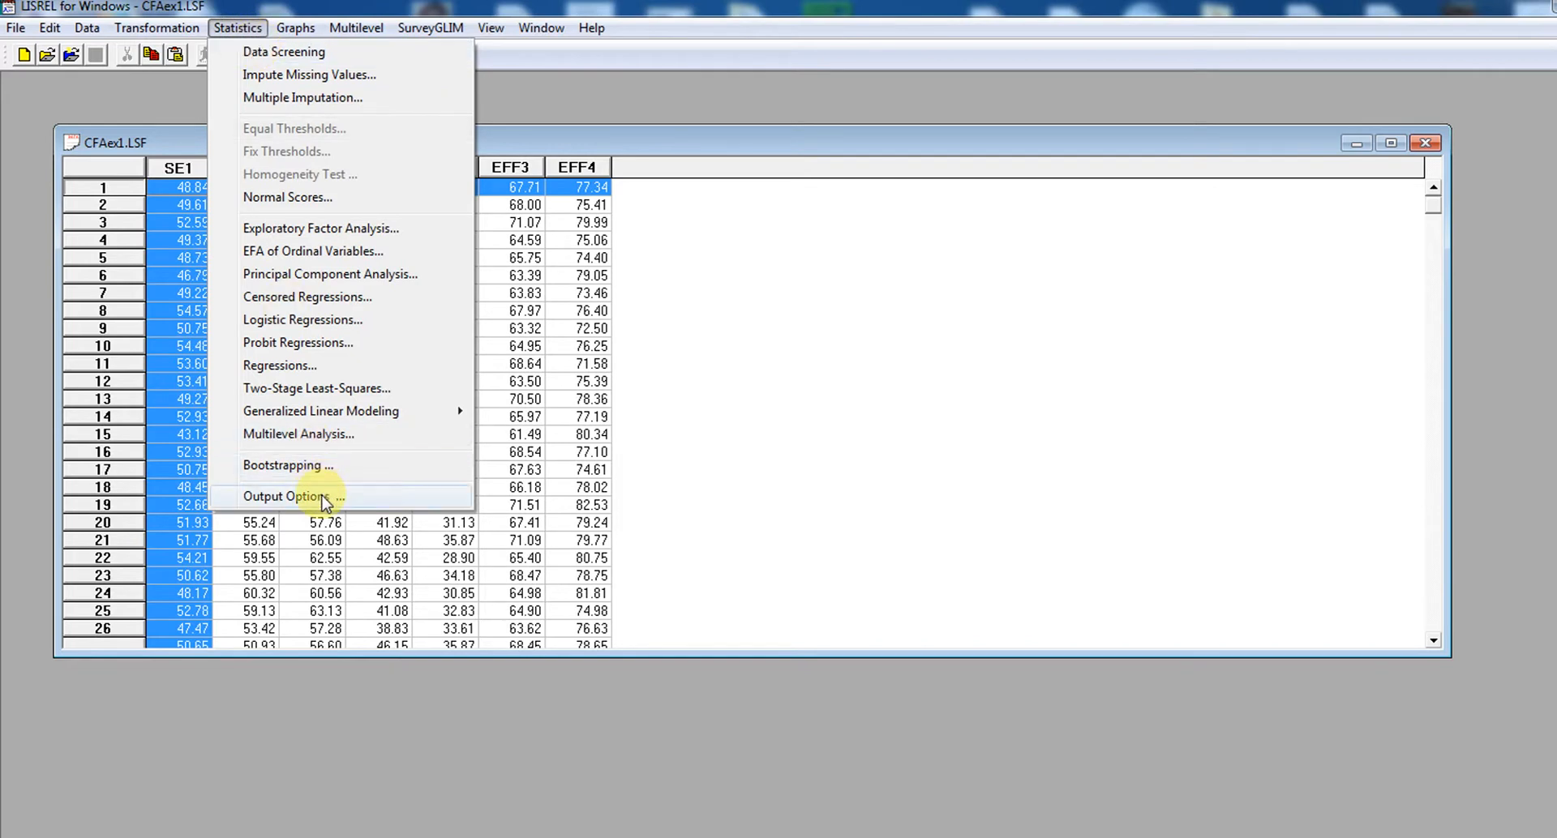
left_click(332, 54)
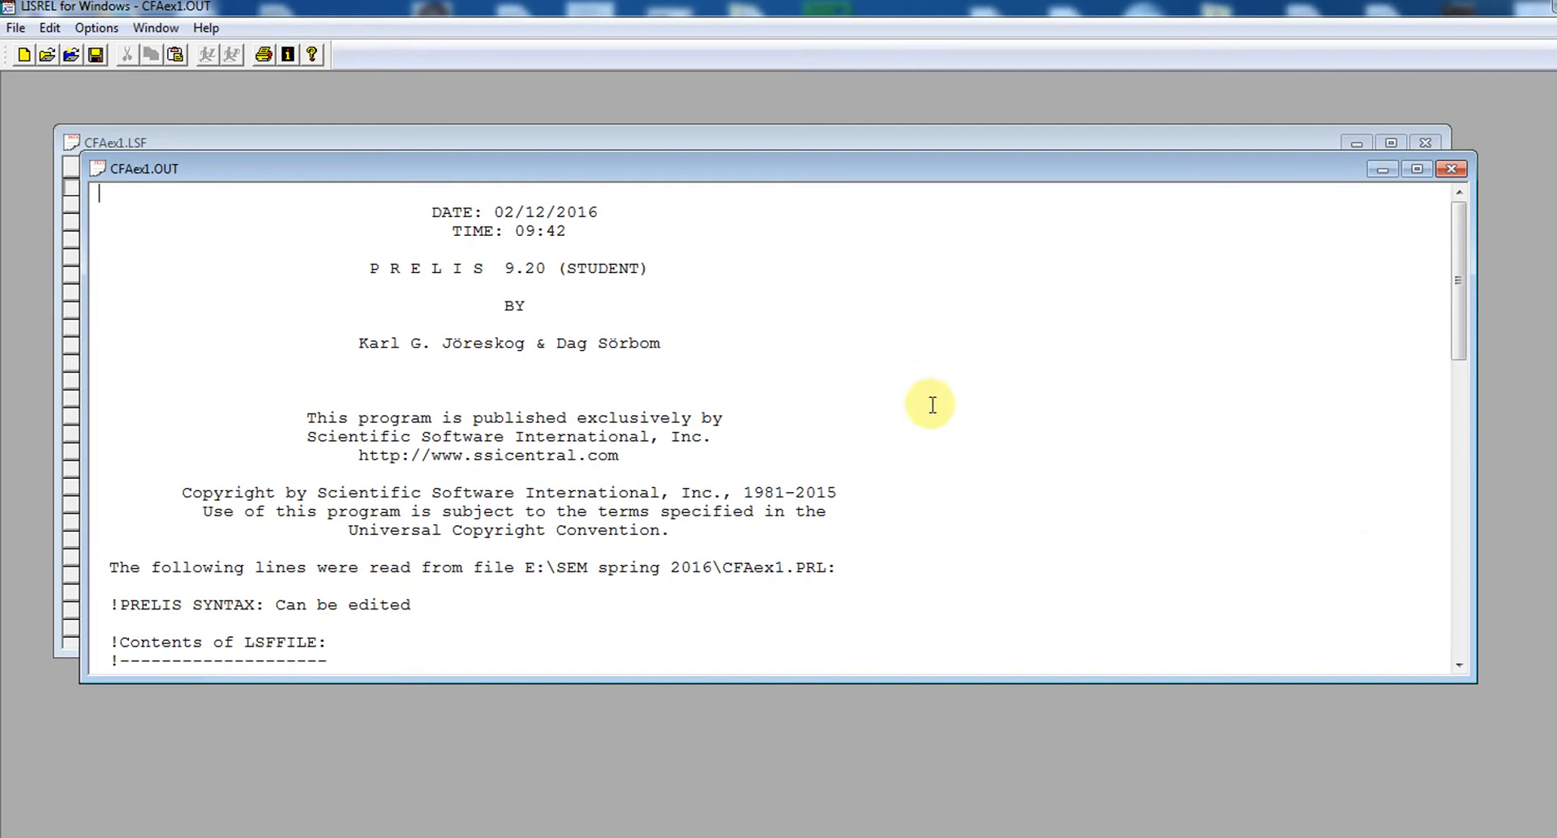
left_click_drag(1458, 670, 1459, 670)
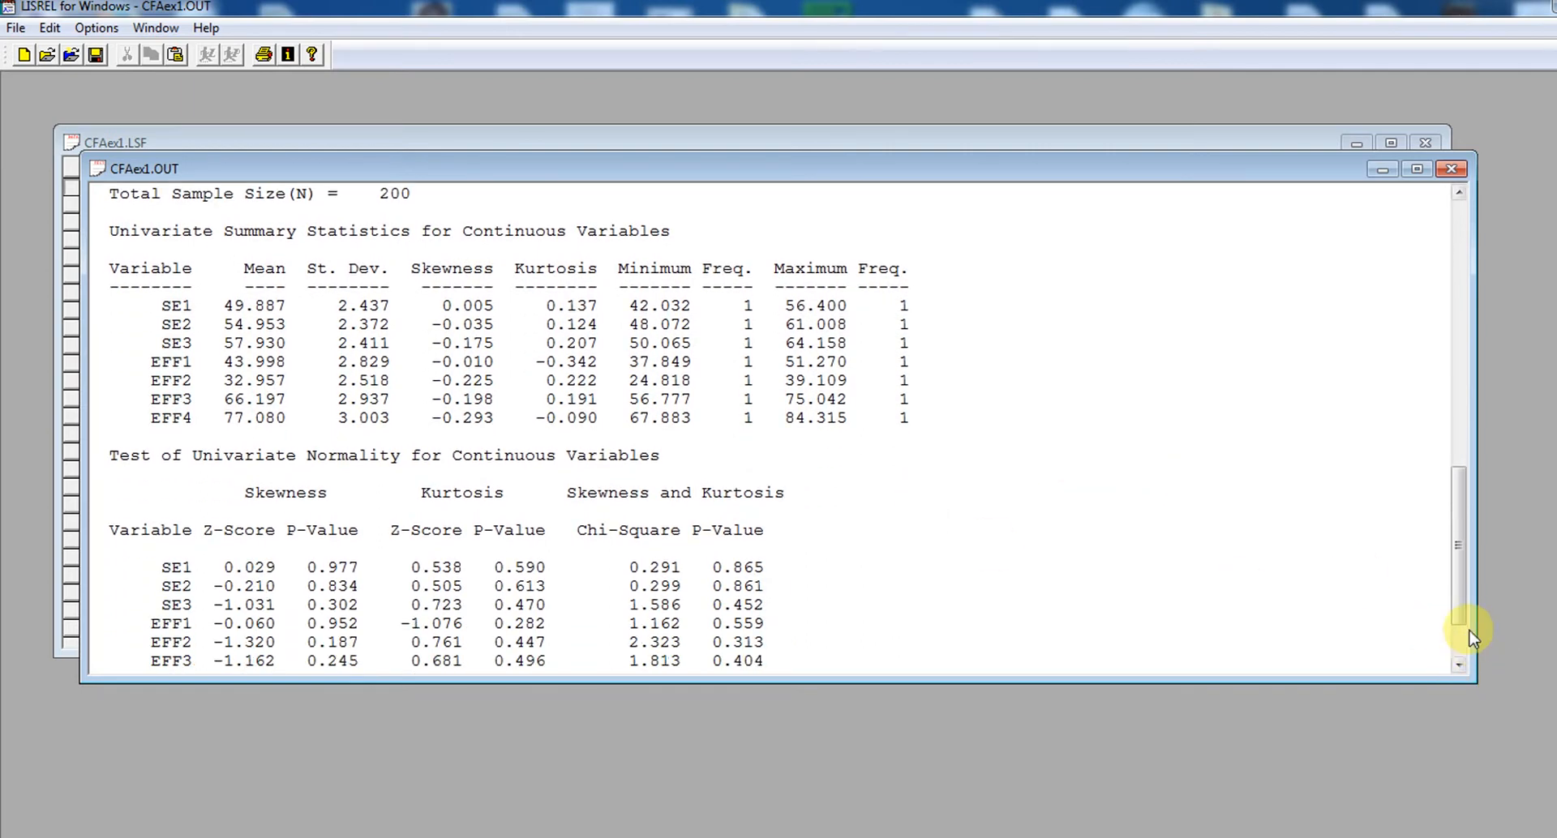
left_click_drag(1463, 612, 1462, 616)
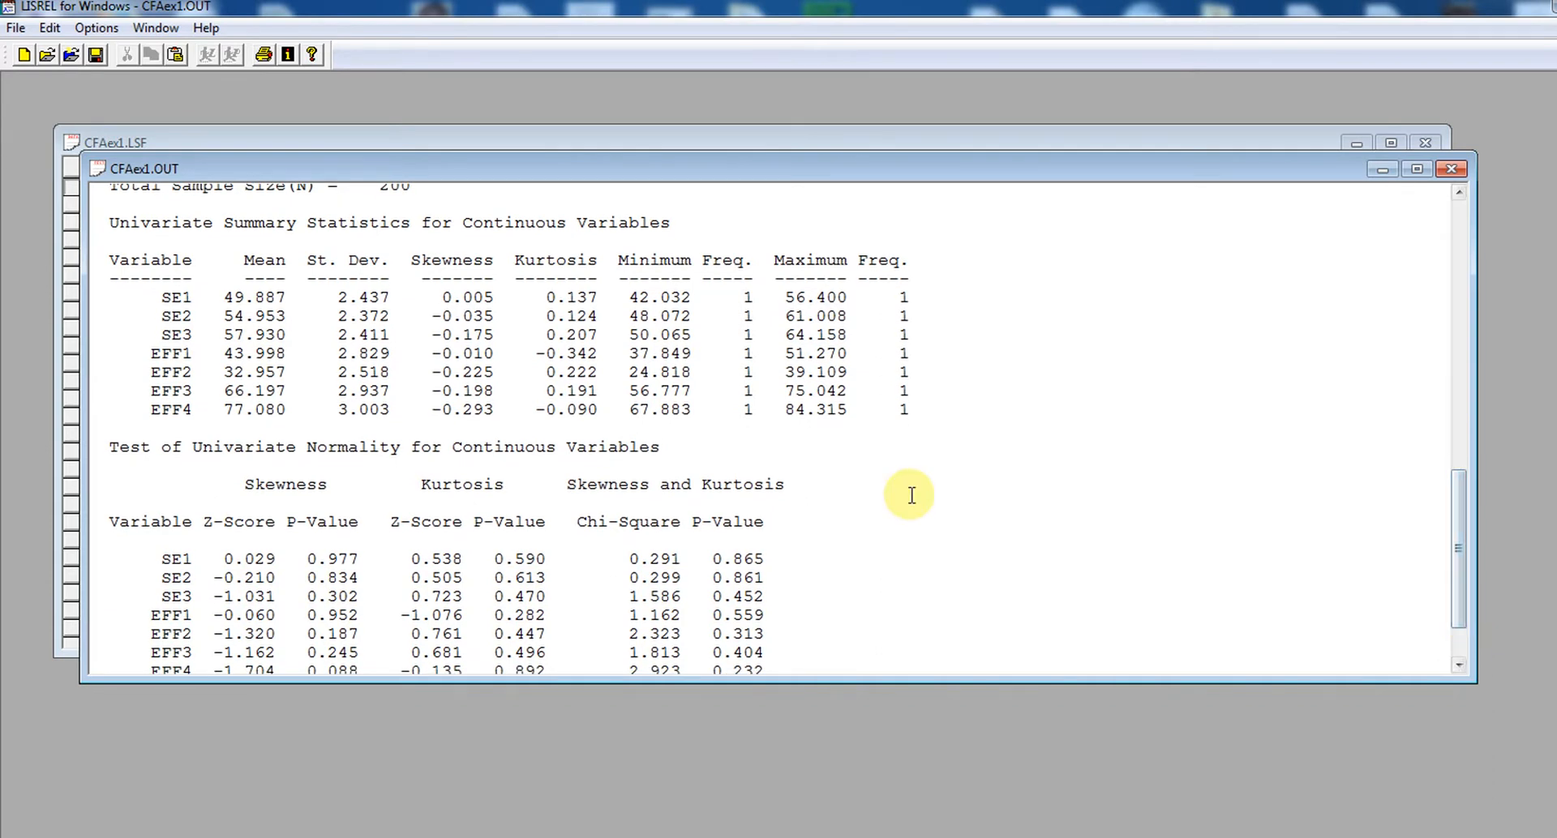
left_click_drag(1459, 496, 1459, 468)
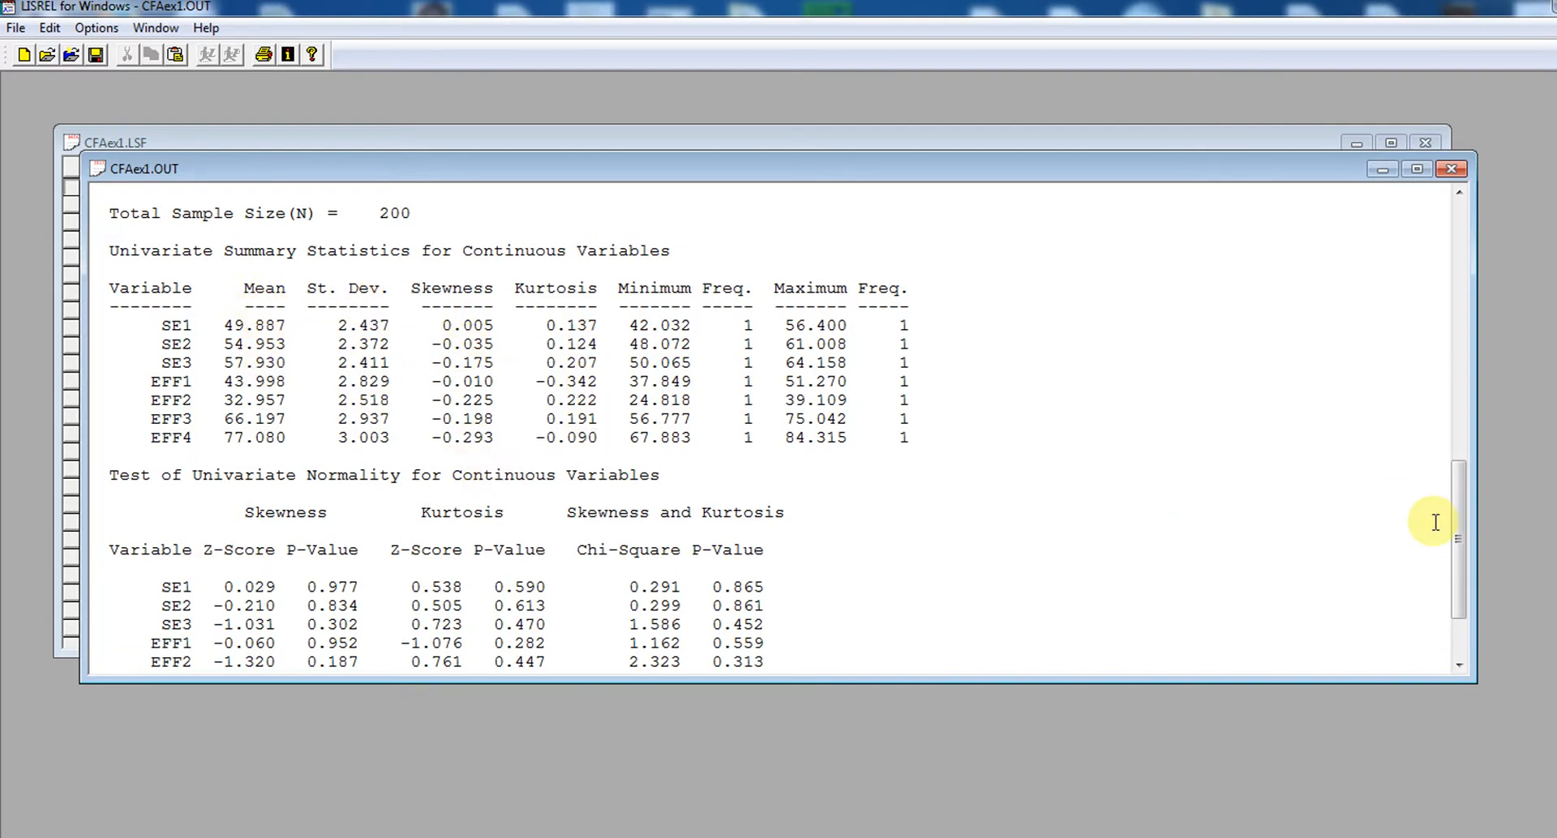
left_click_drag(1458, 535, 1464, 578)
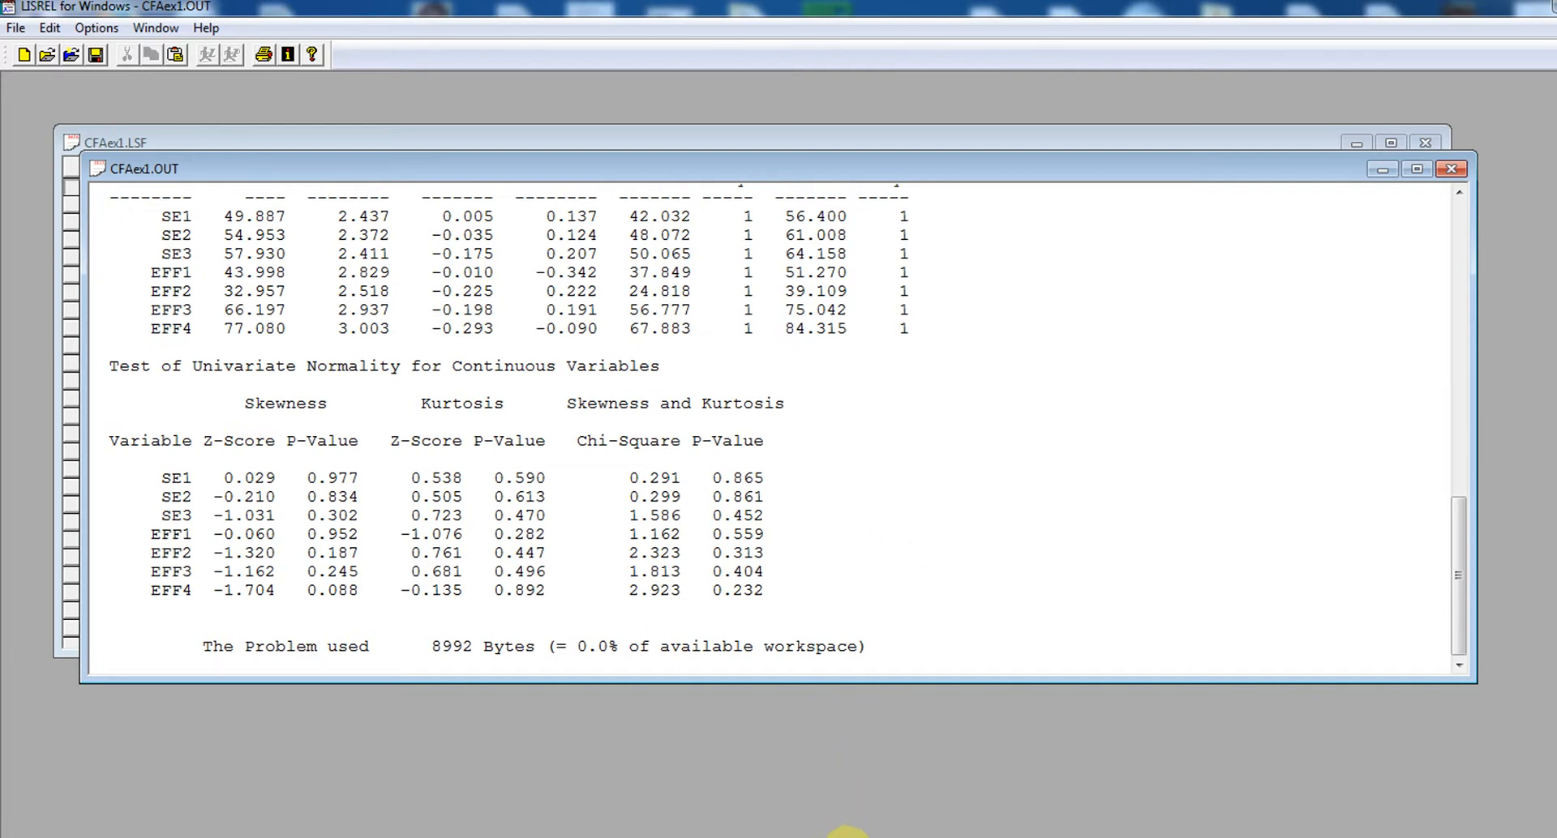
left_click(848, 837)
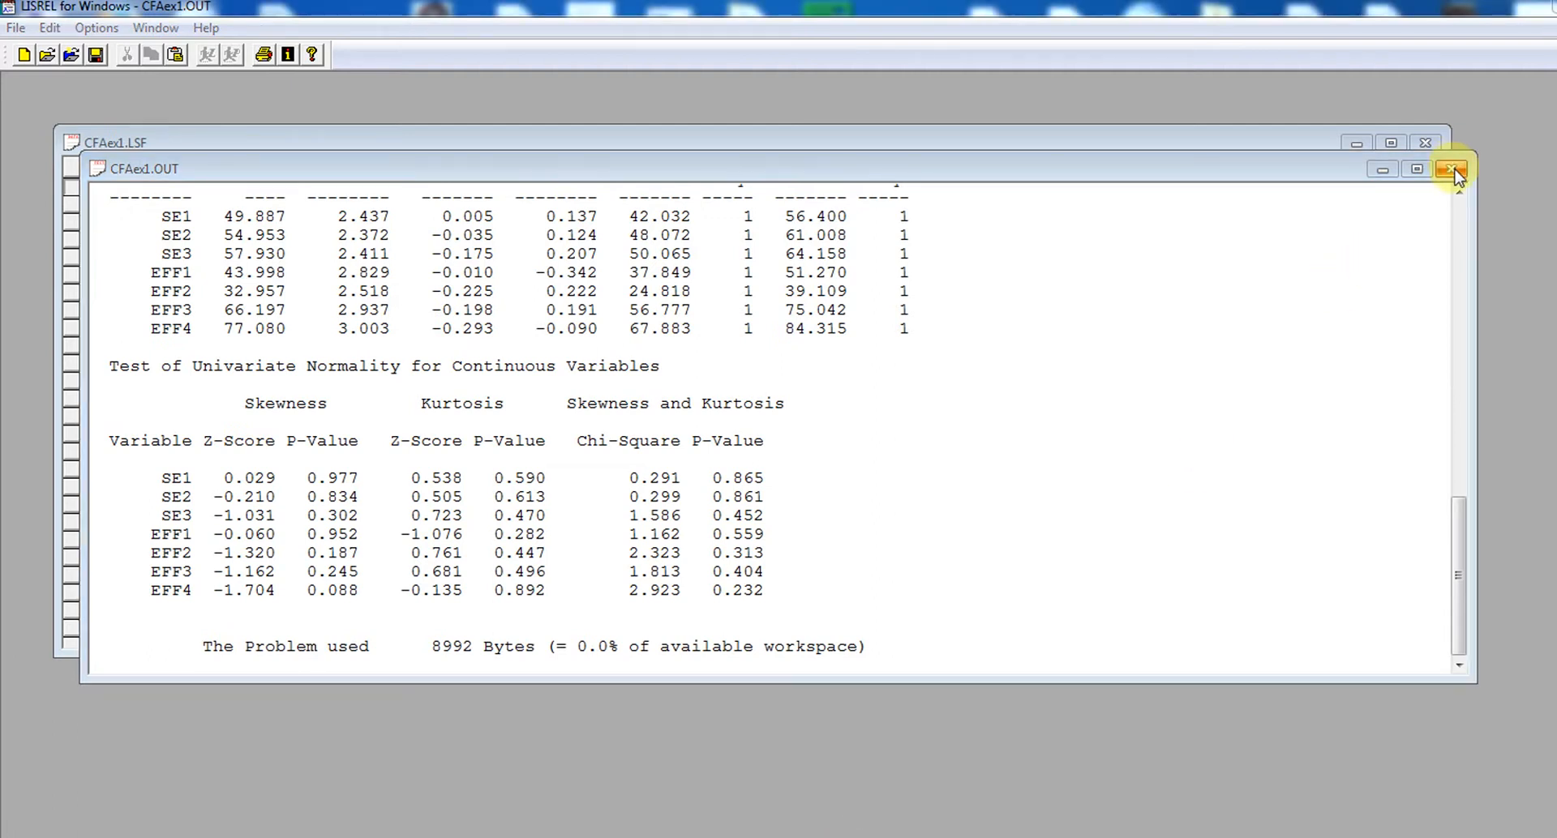
Close the data screening output and create a new SIMPLIS Project named cfa in the SEM spring 2016 folder
left_click(1452, 172)
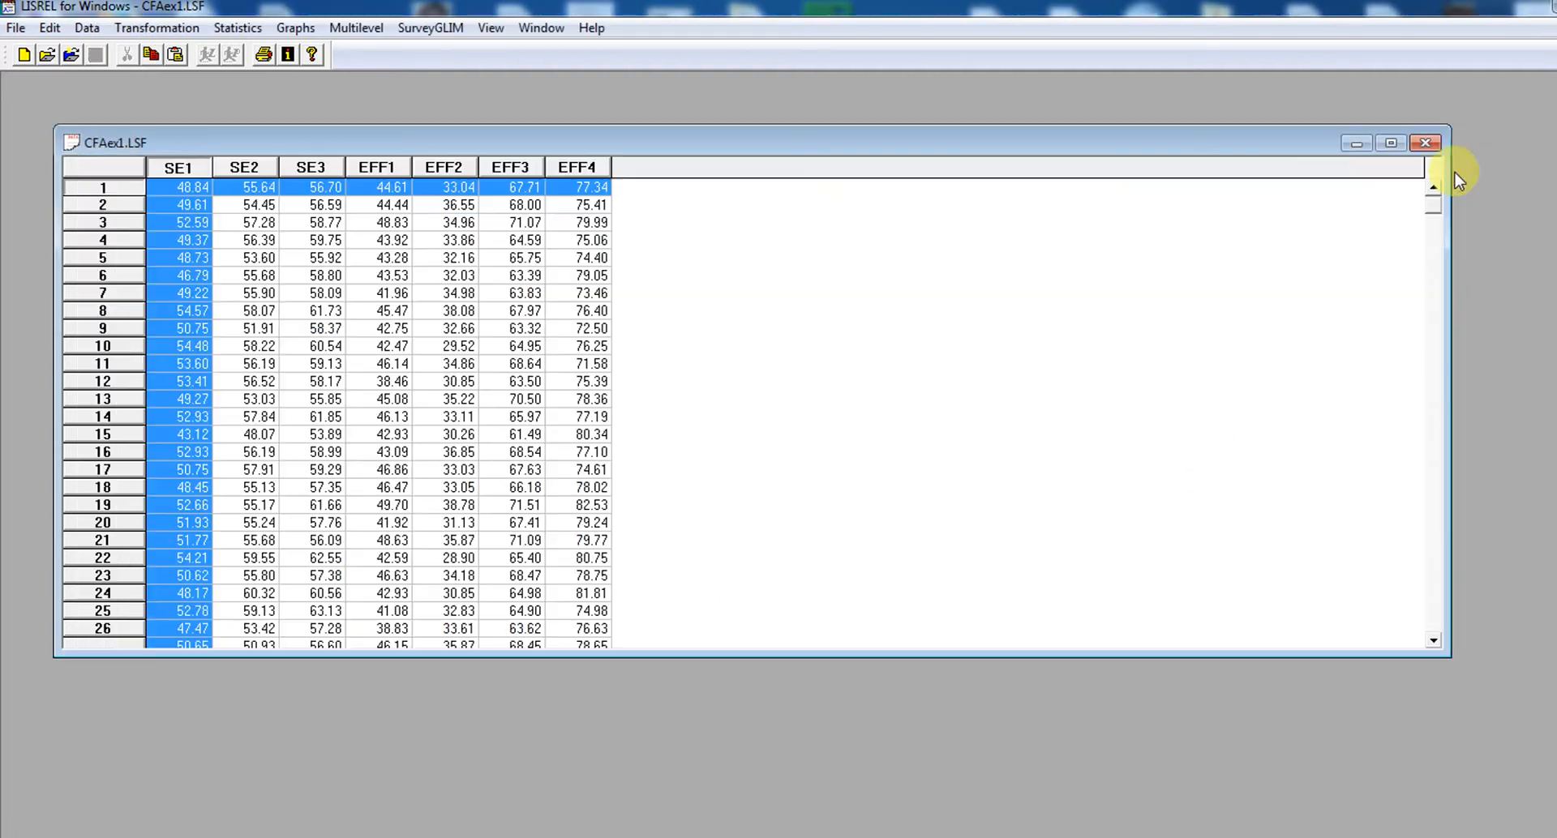
left_click(15, 30)
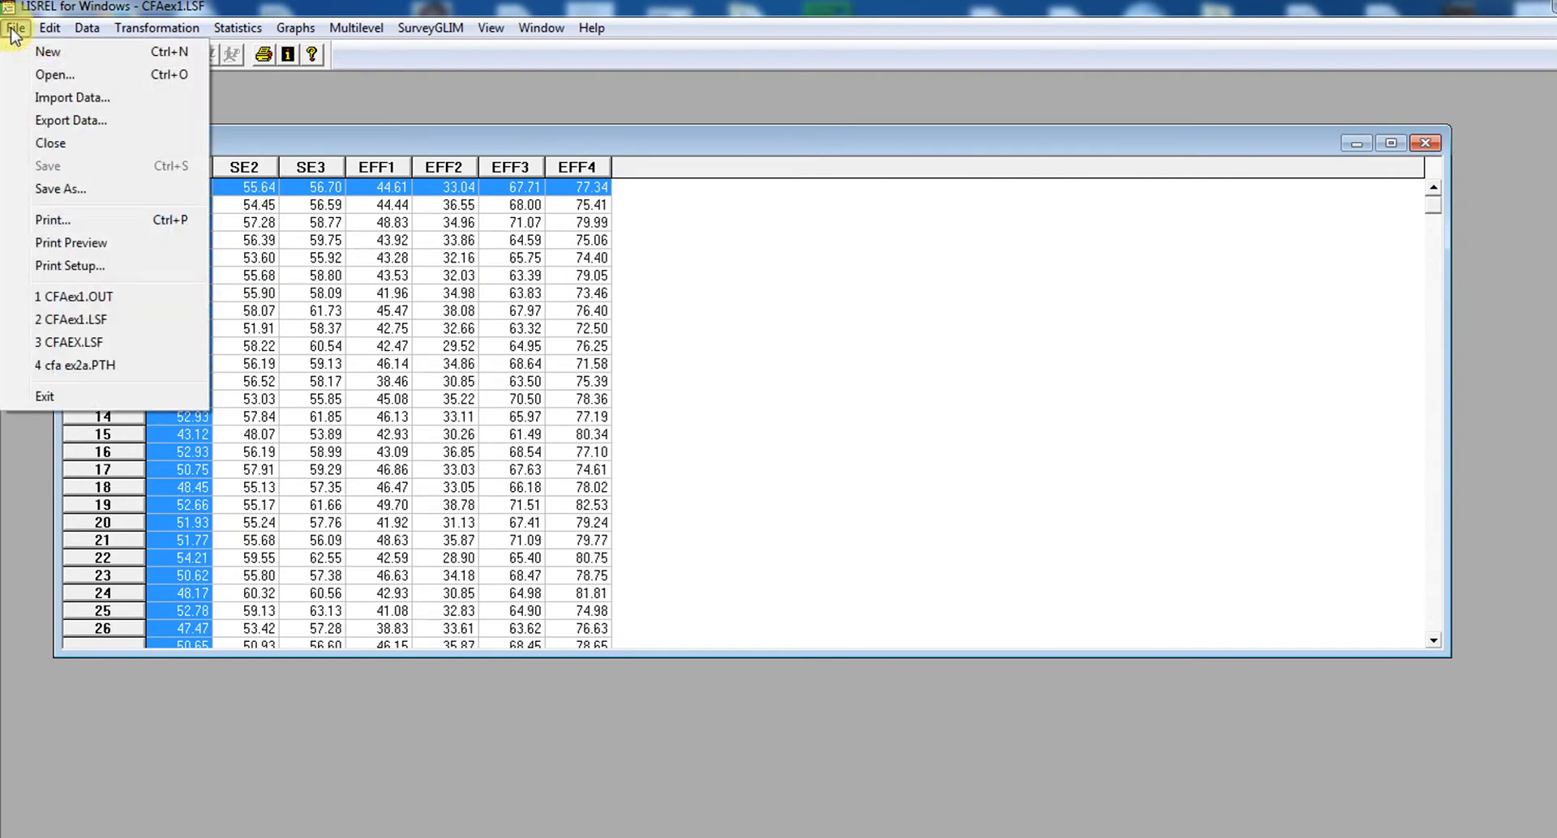
left_click(47, 53)
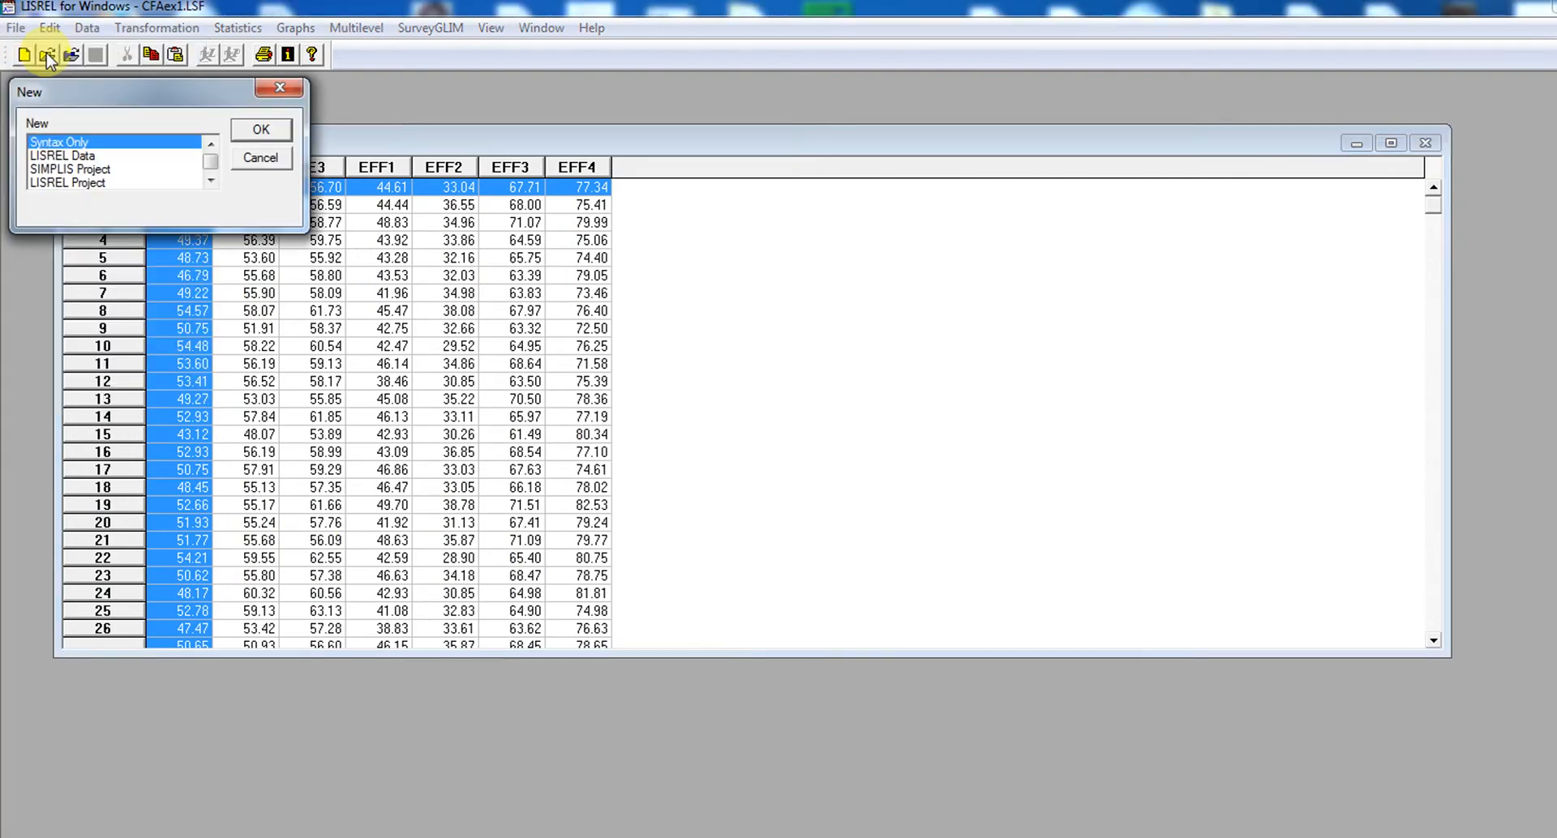
left_click(82, 169)
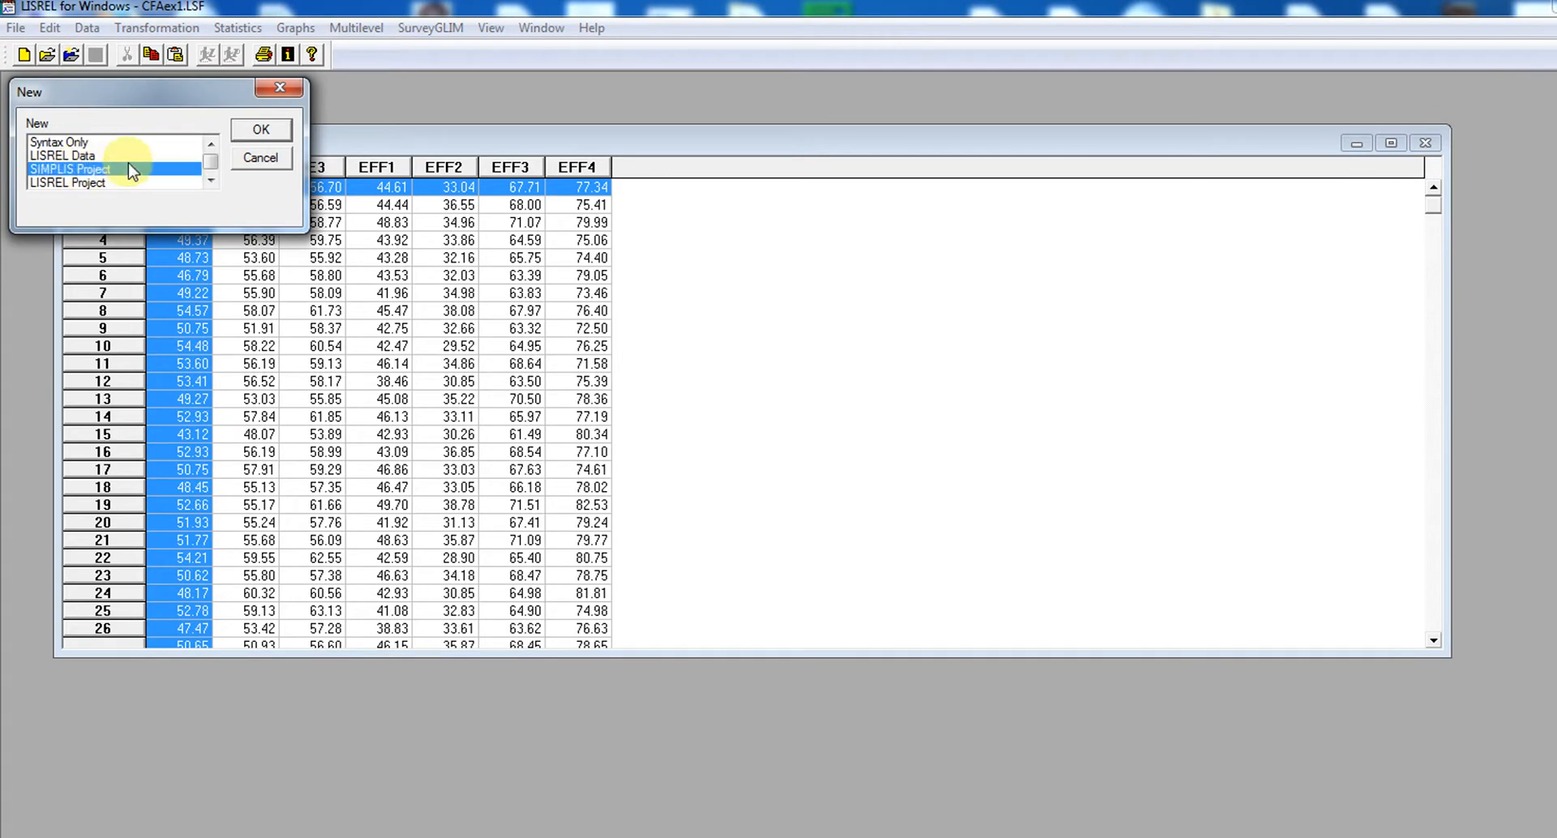
left_click(261, 132)
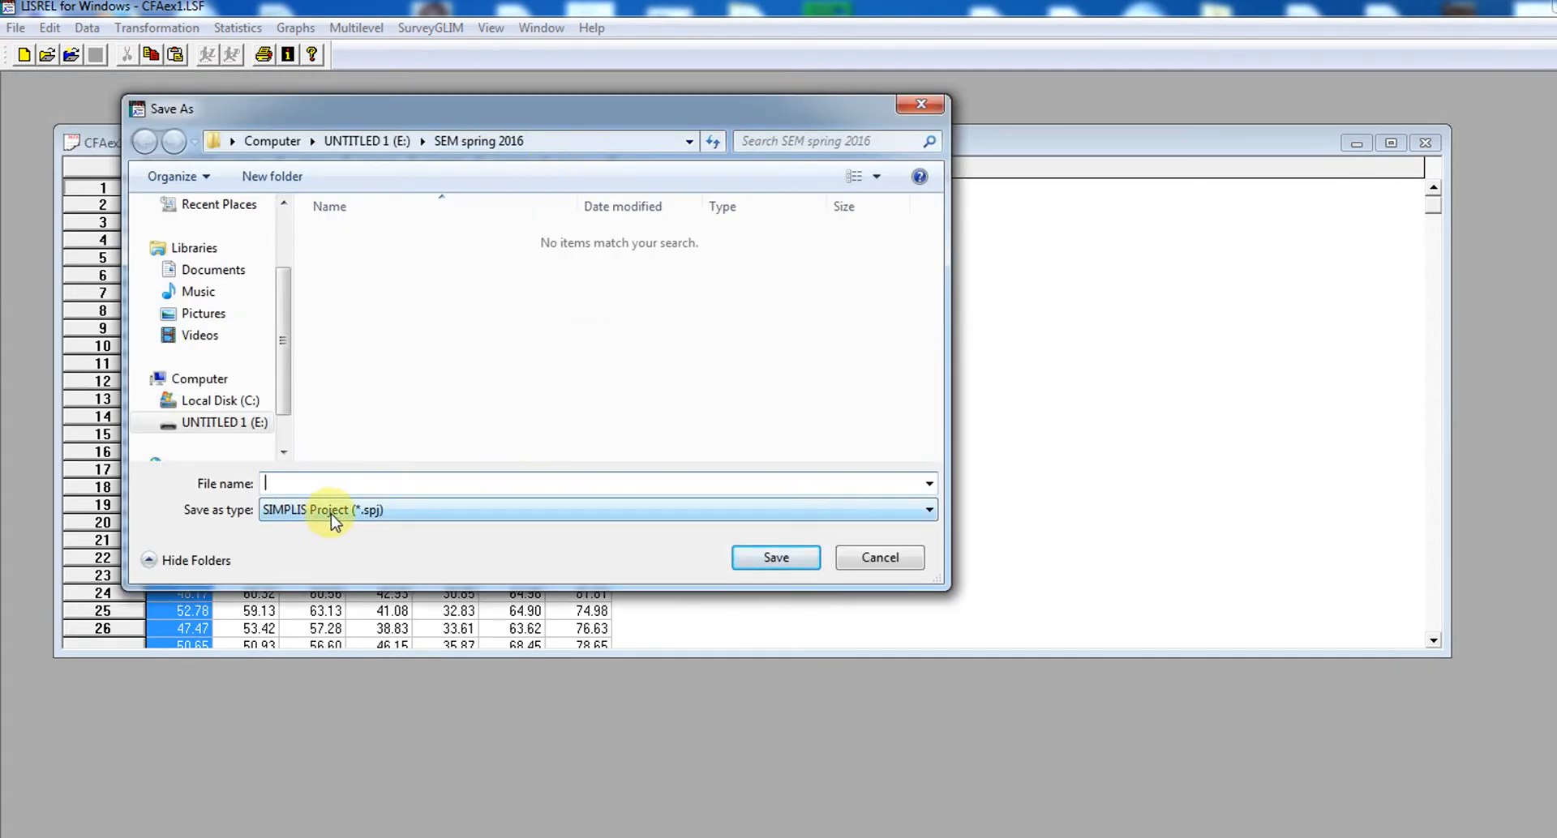
left_click(567, 487)
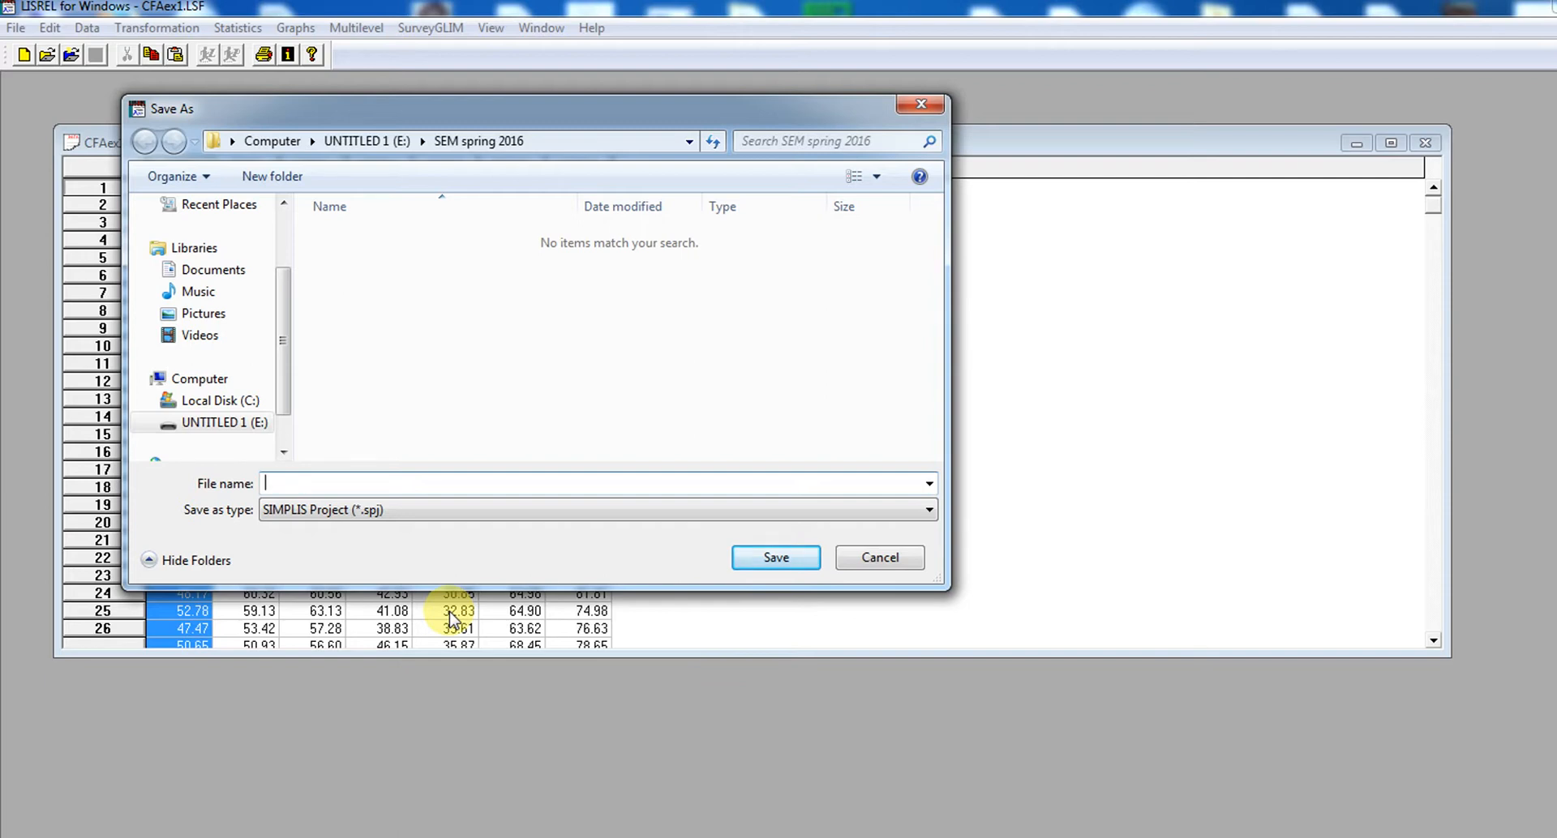
type("cfa")
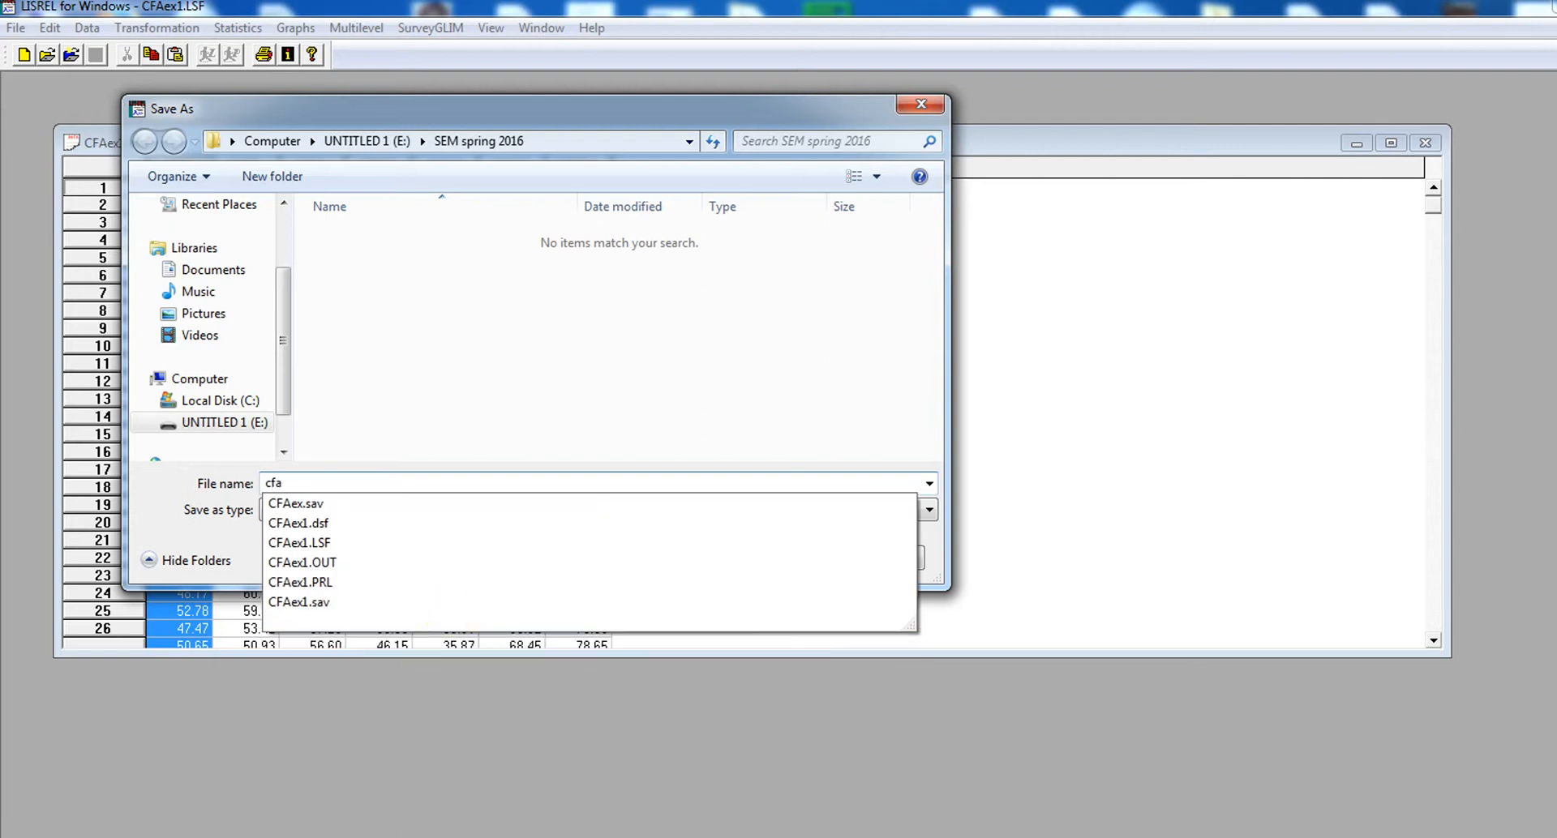
left_click(600, 368)
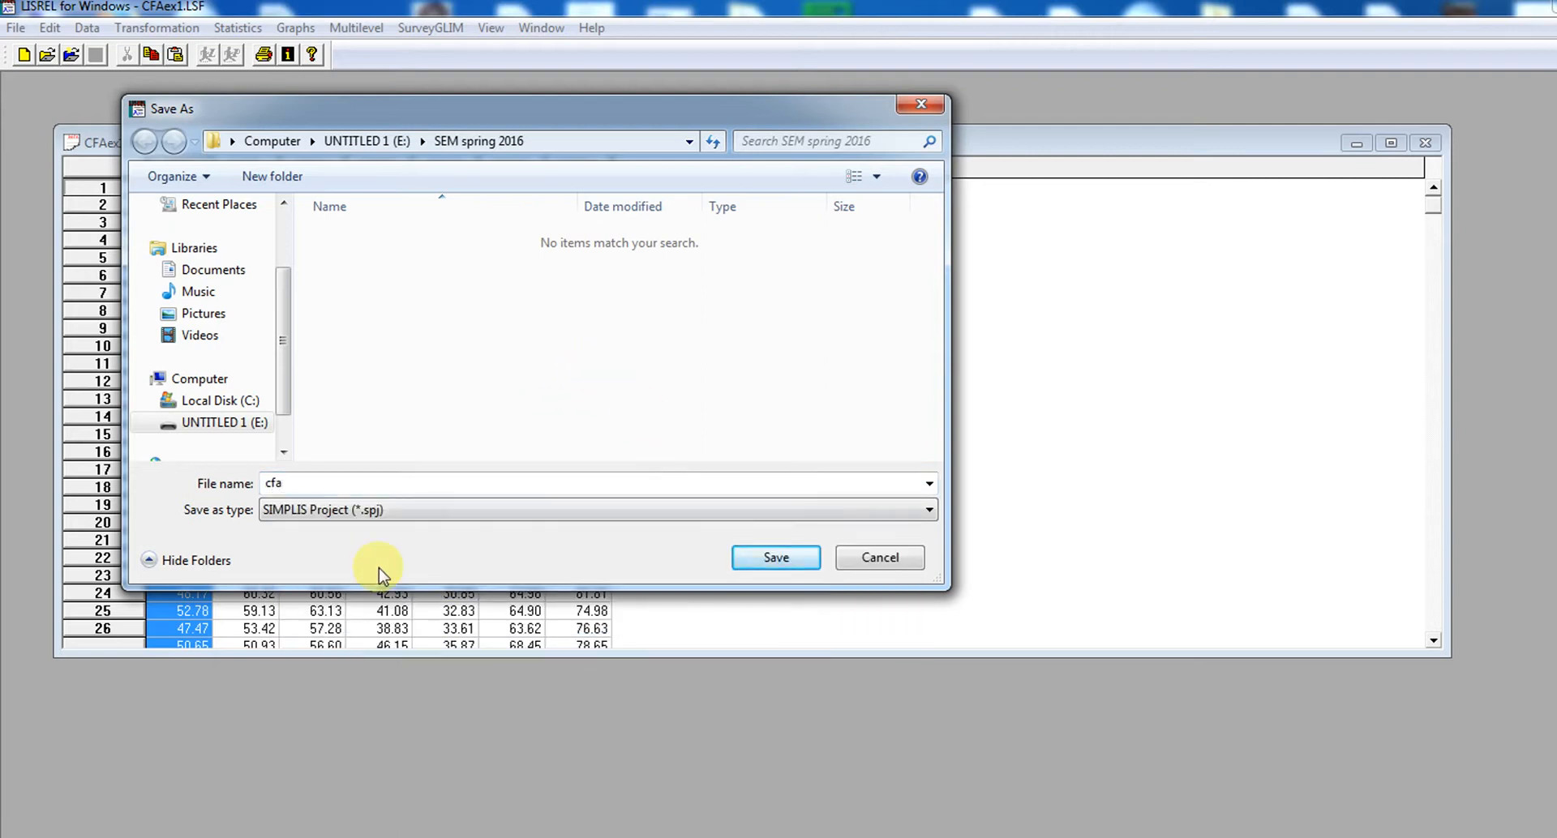
left_click(337, 512)
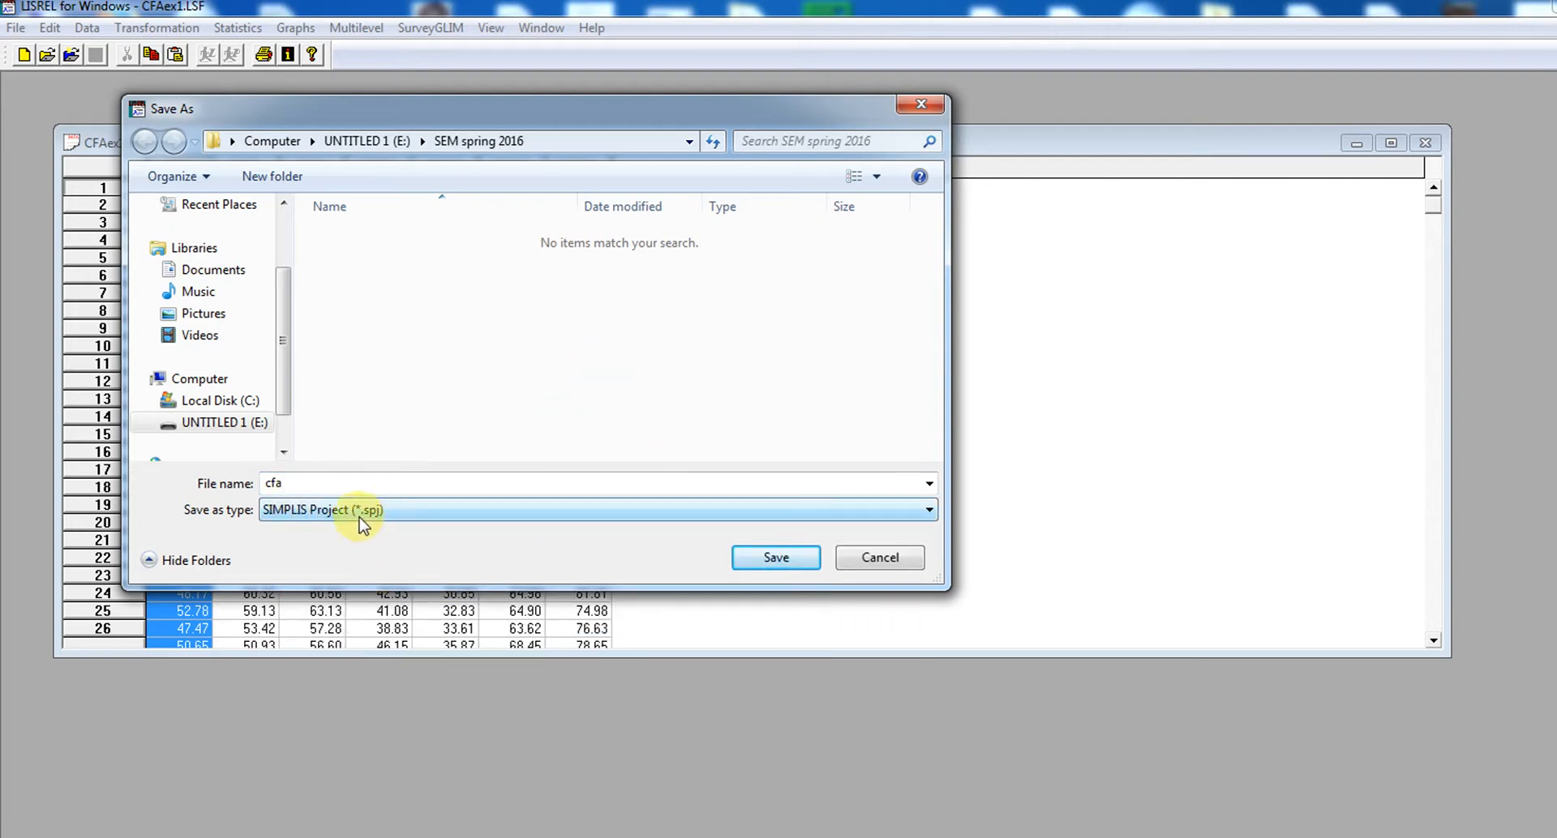
left_click(778, 558)
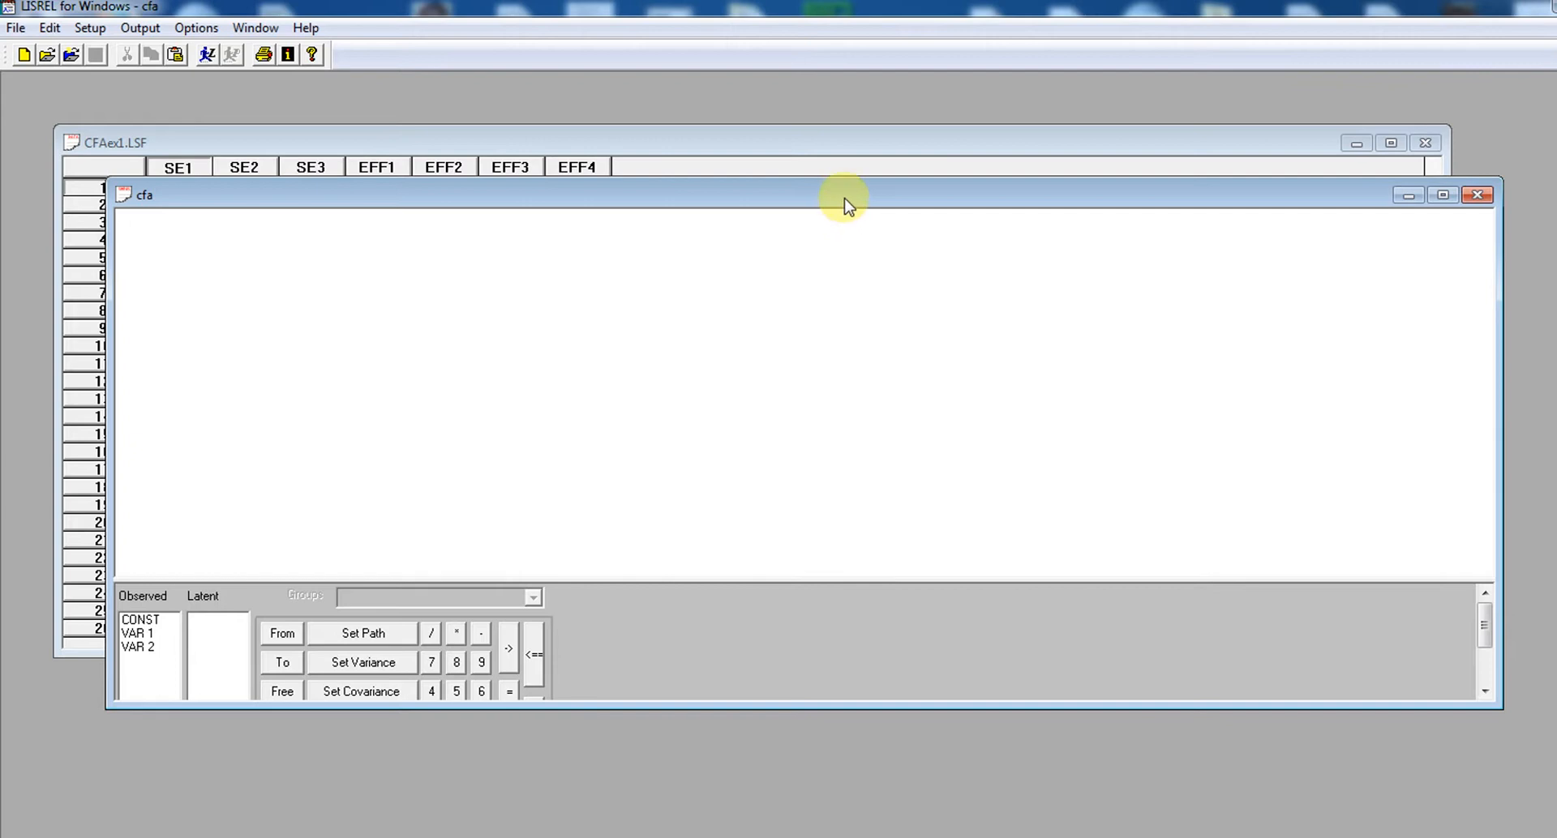
Title the project "confirmatory factor analysis" and continue past the group names, without adding group labels, to the variable labels
left_click_drag(843, 197, 840, 156)
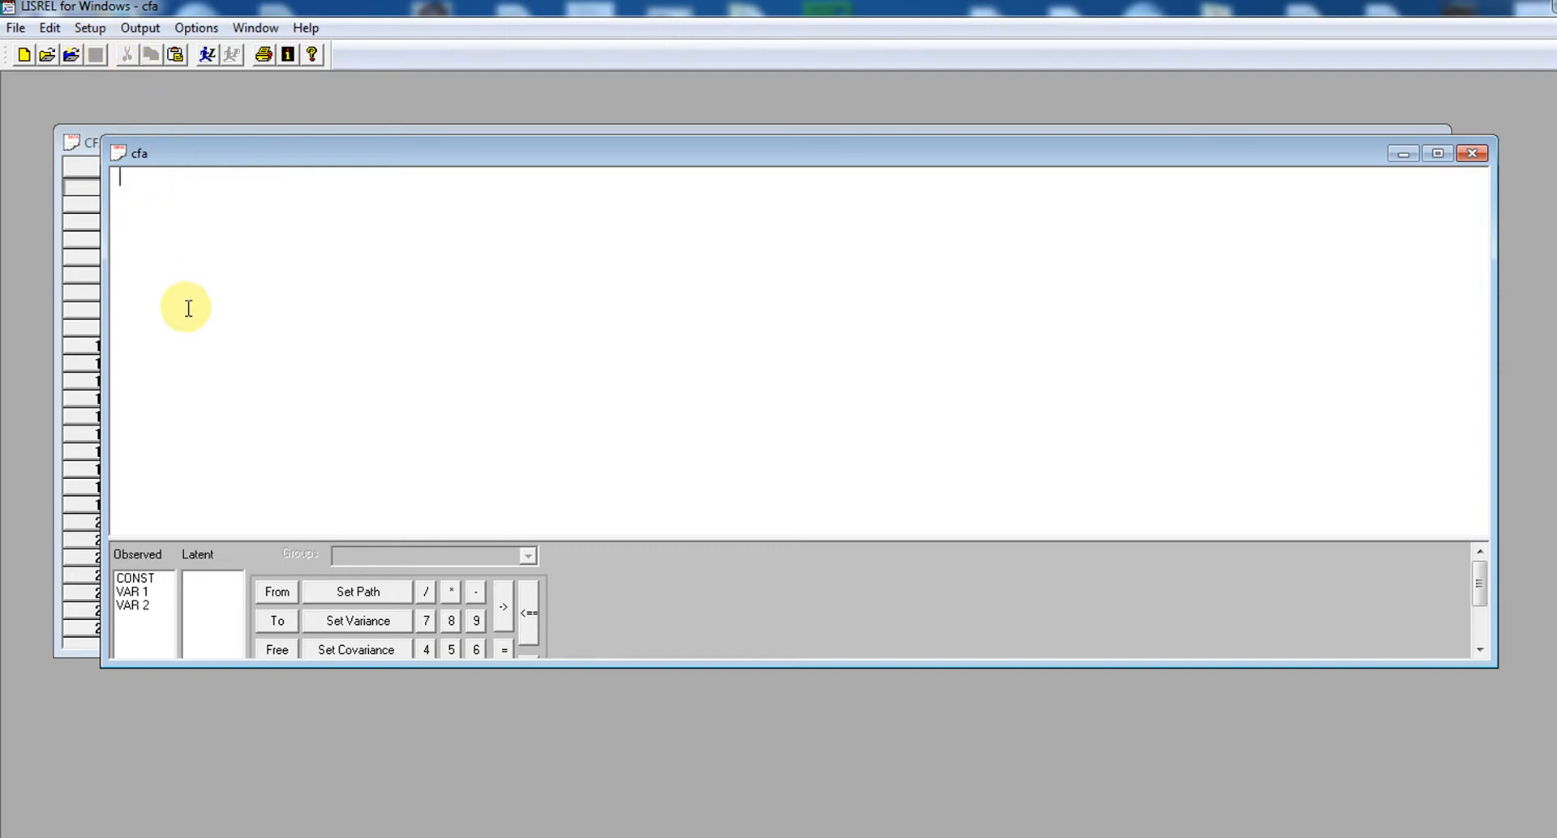
left_click(93, 31)
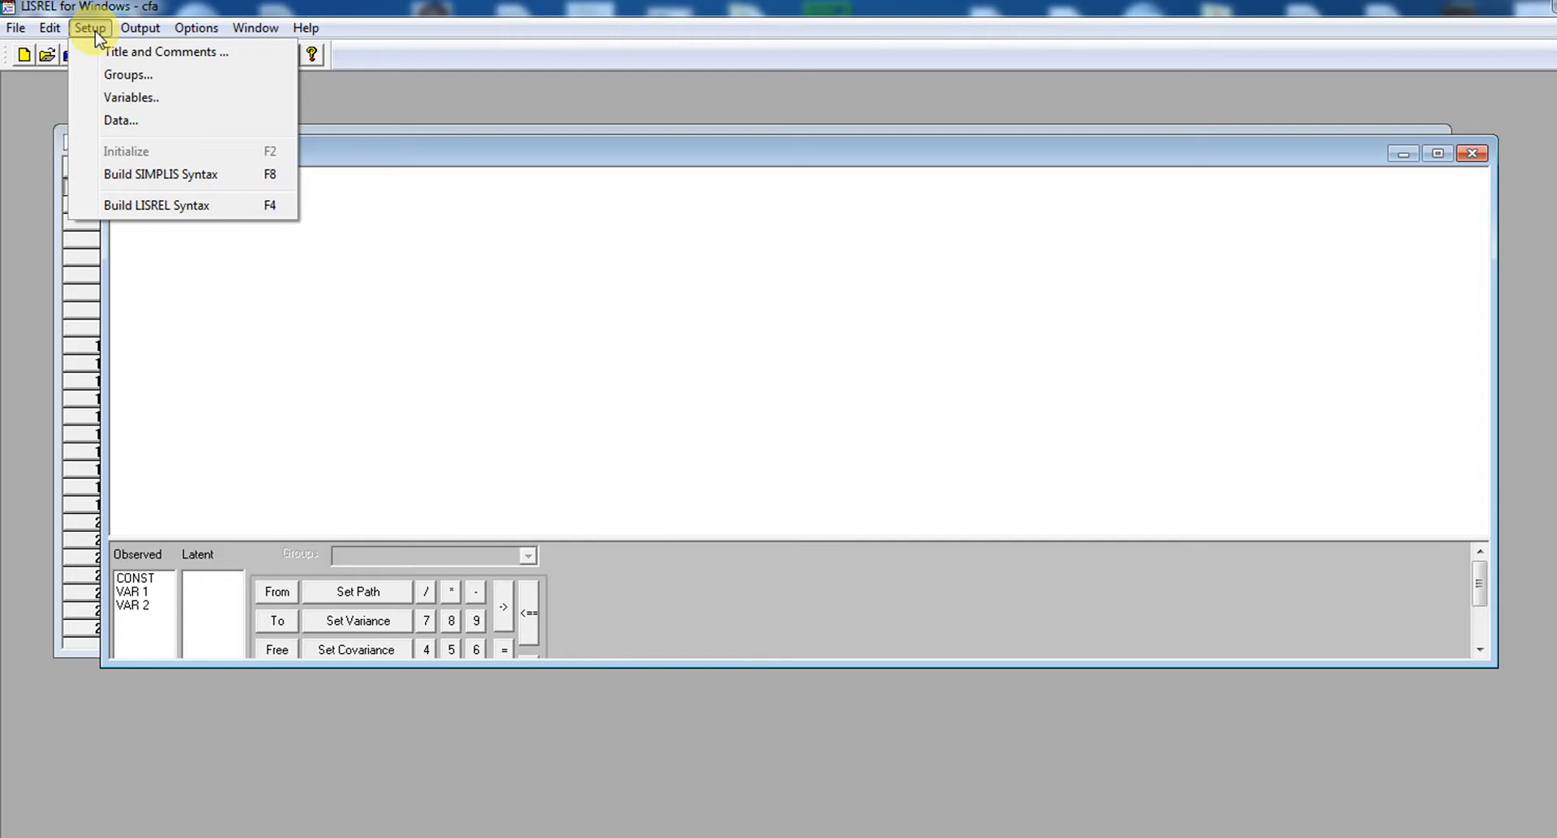
left_click(122, 51)
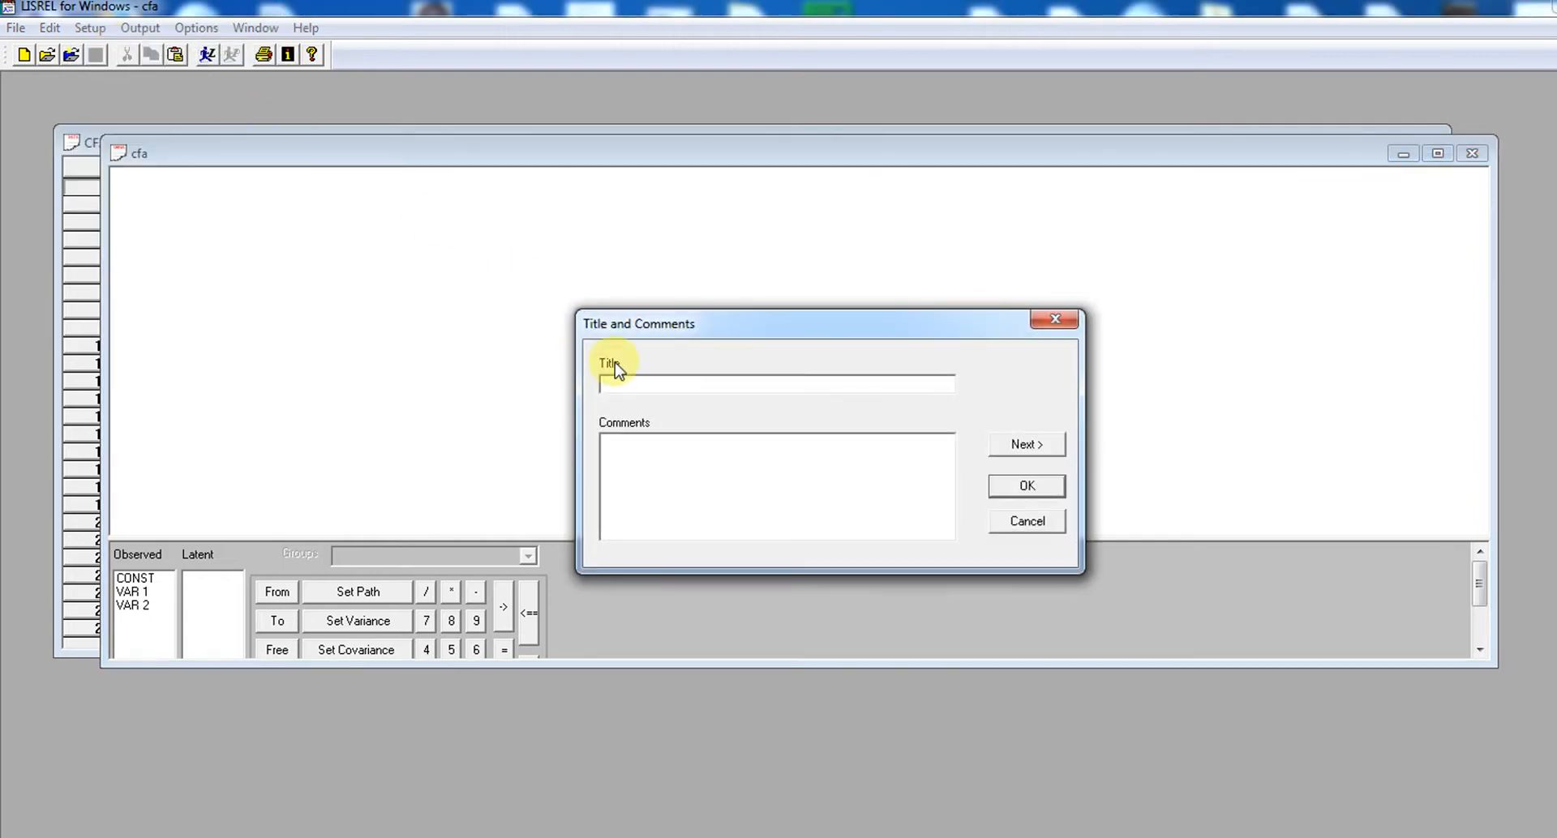
left_click(638, 383)
type("confirmatory factor analysis")
left_click(1036, 452)
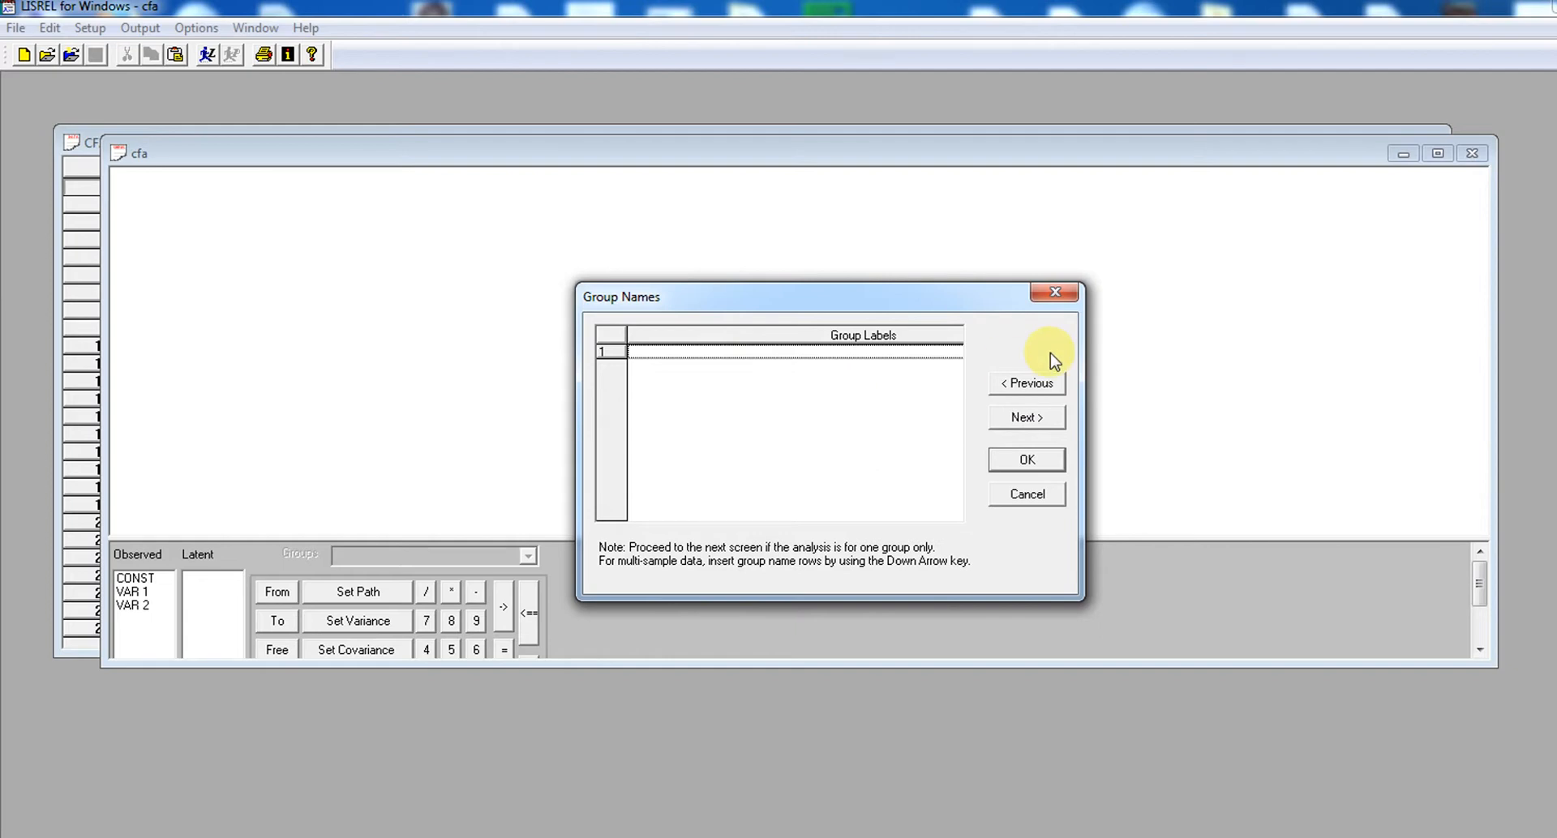
left_click(1028, 417)
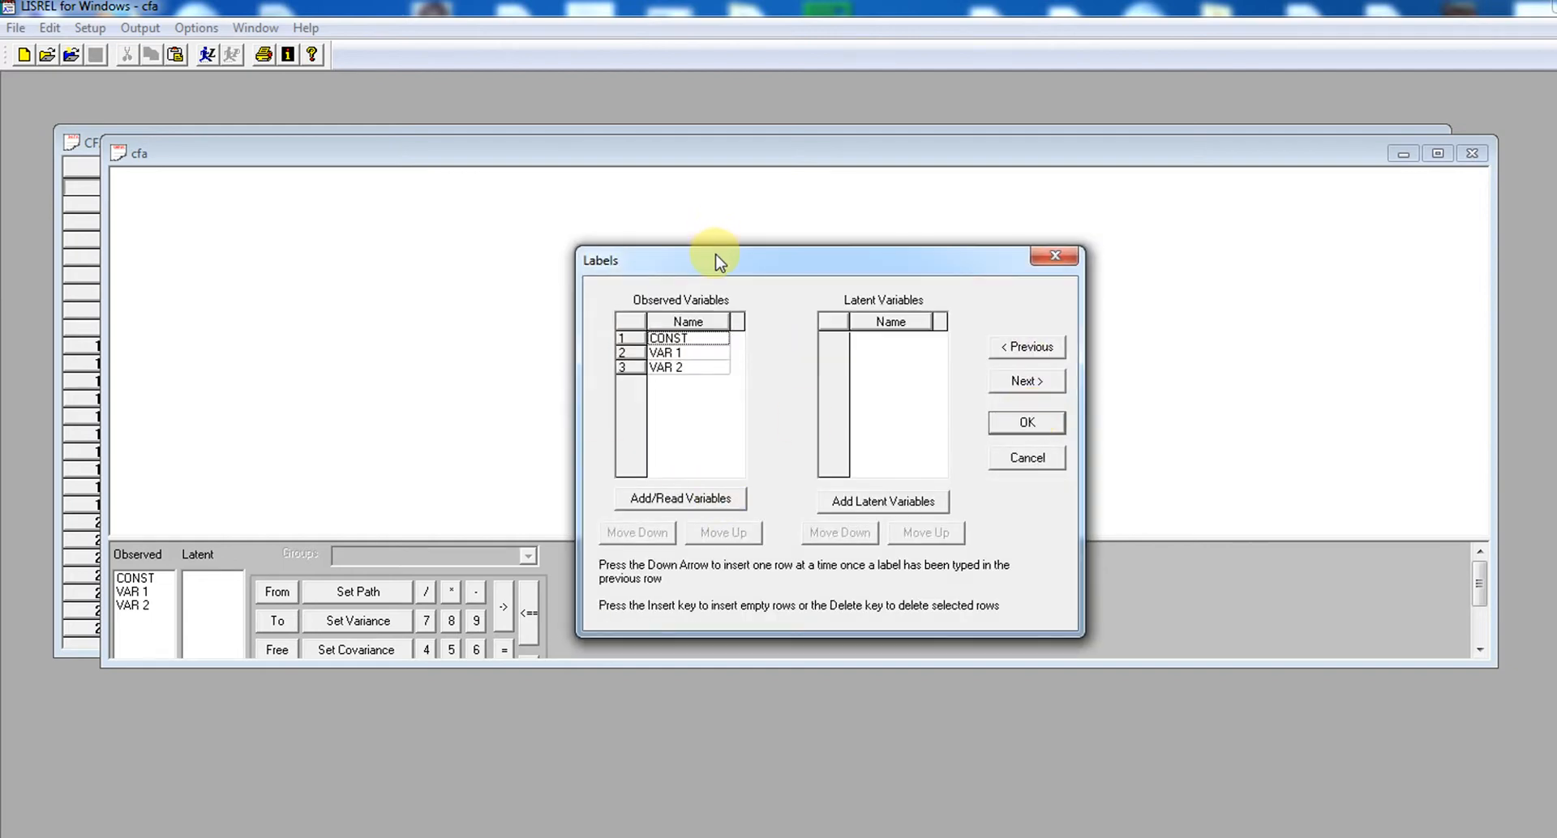
Read the observed variables from the LISREL System File CFAex1.LSF
left_click_drag(713, 260, 658, 216)
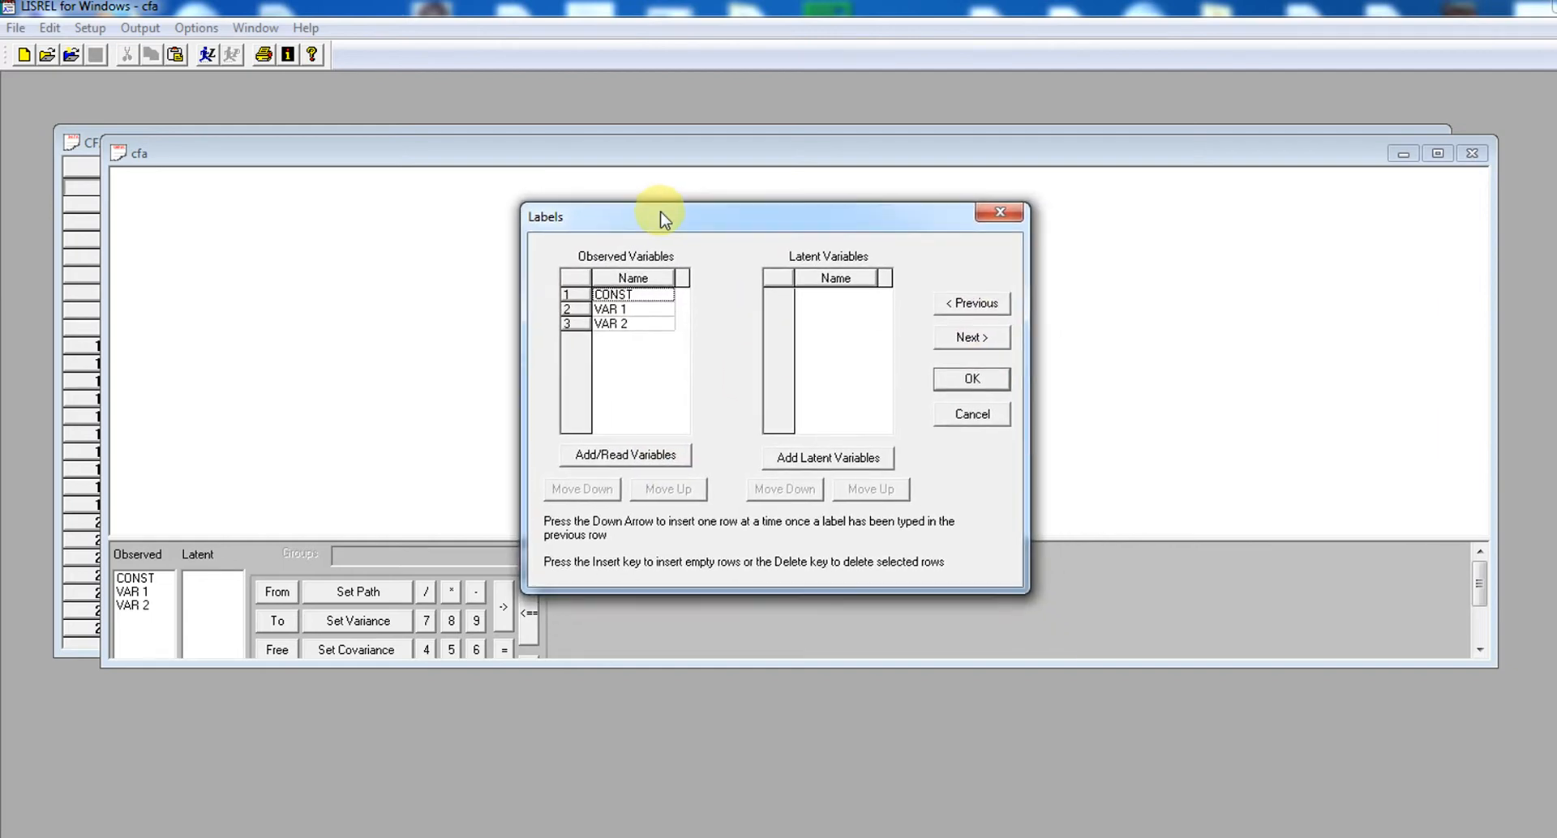
left_click(673, 457)
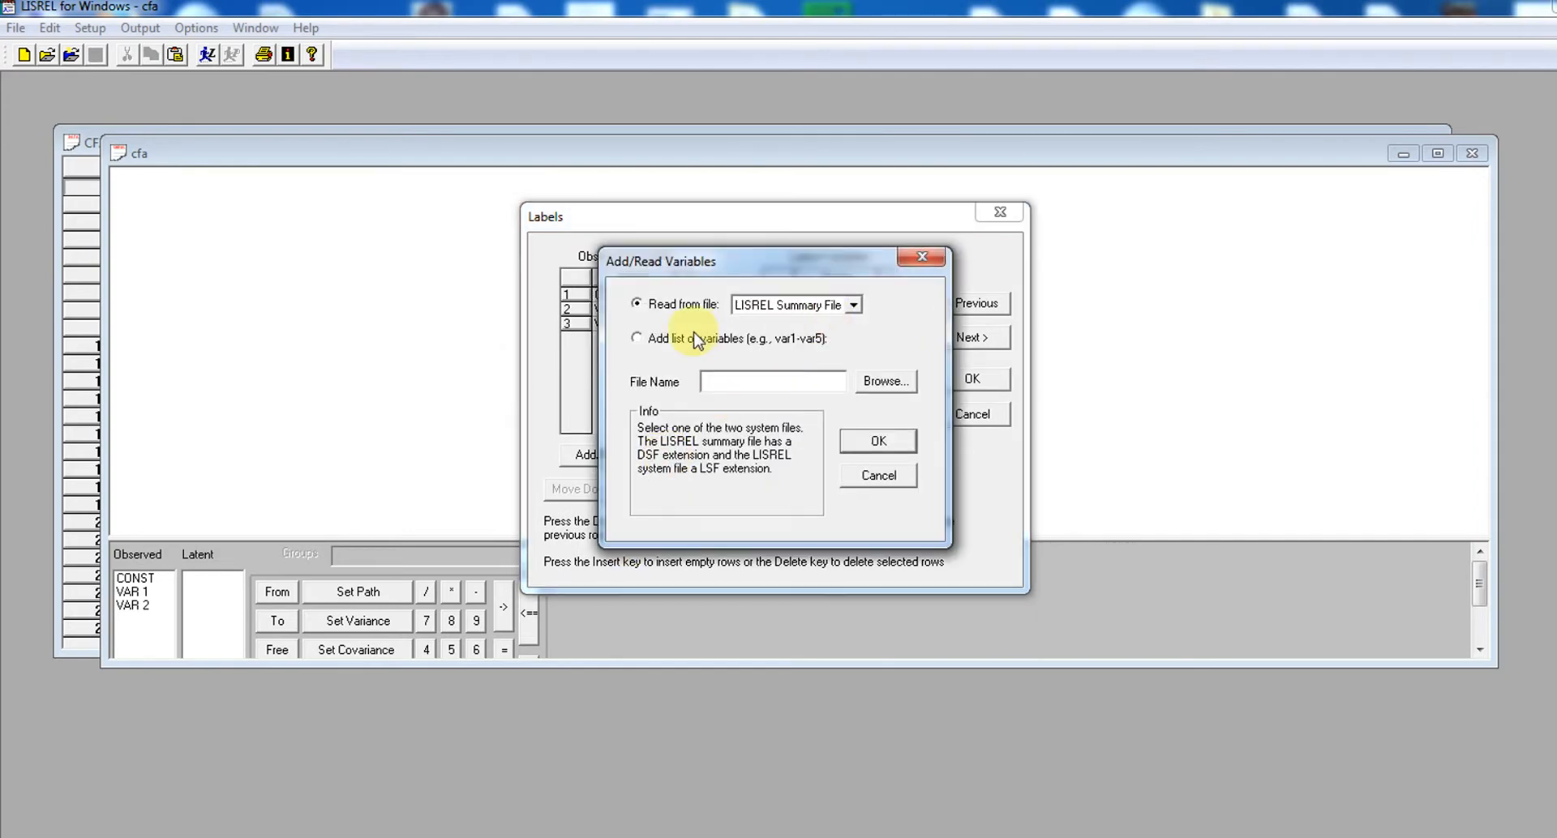
left_click(855, 306)
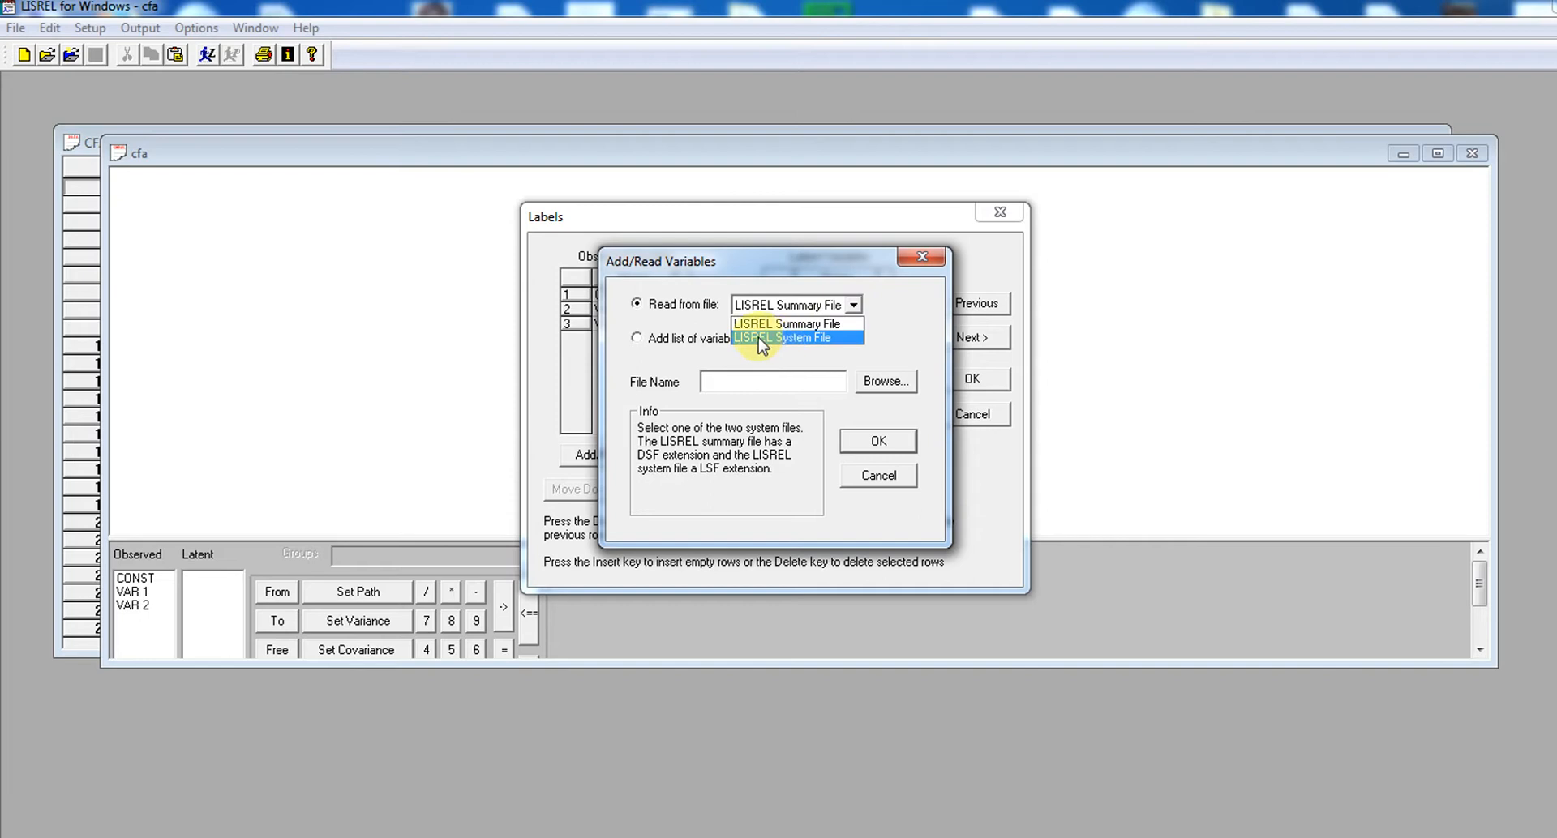
left_click(780, 337)
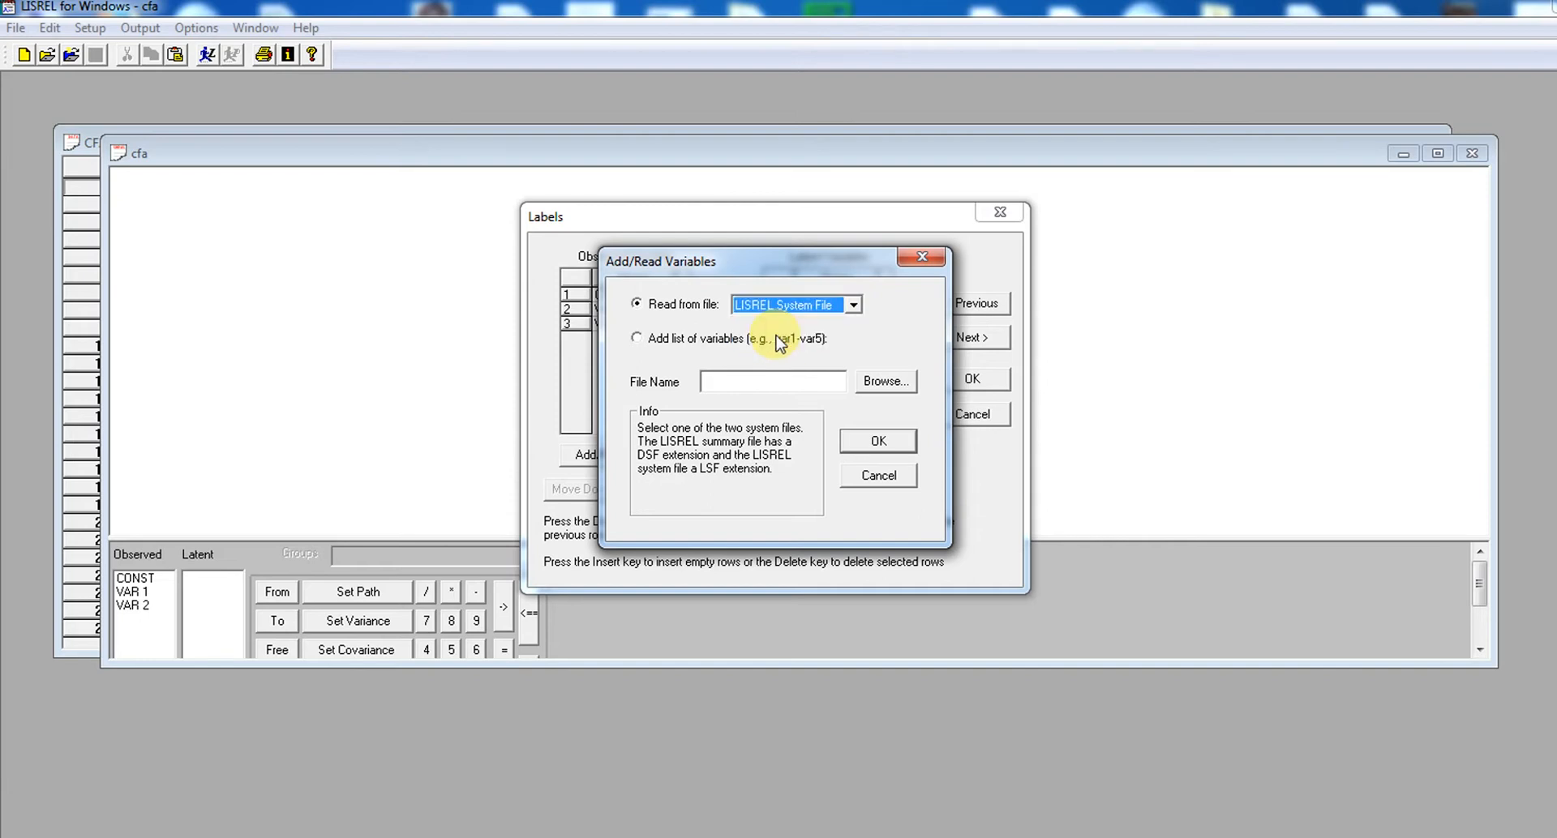
left_click(892, 383)
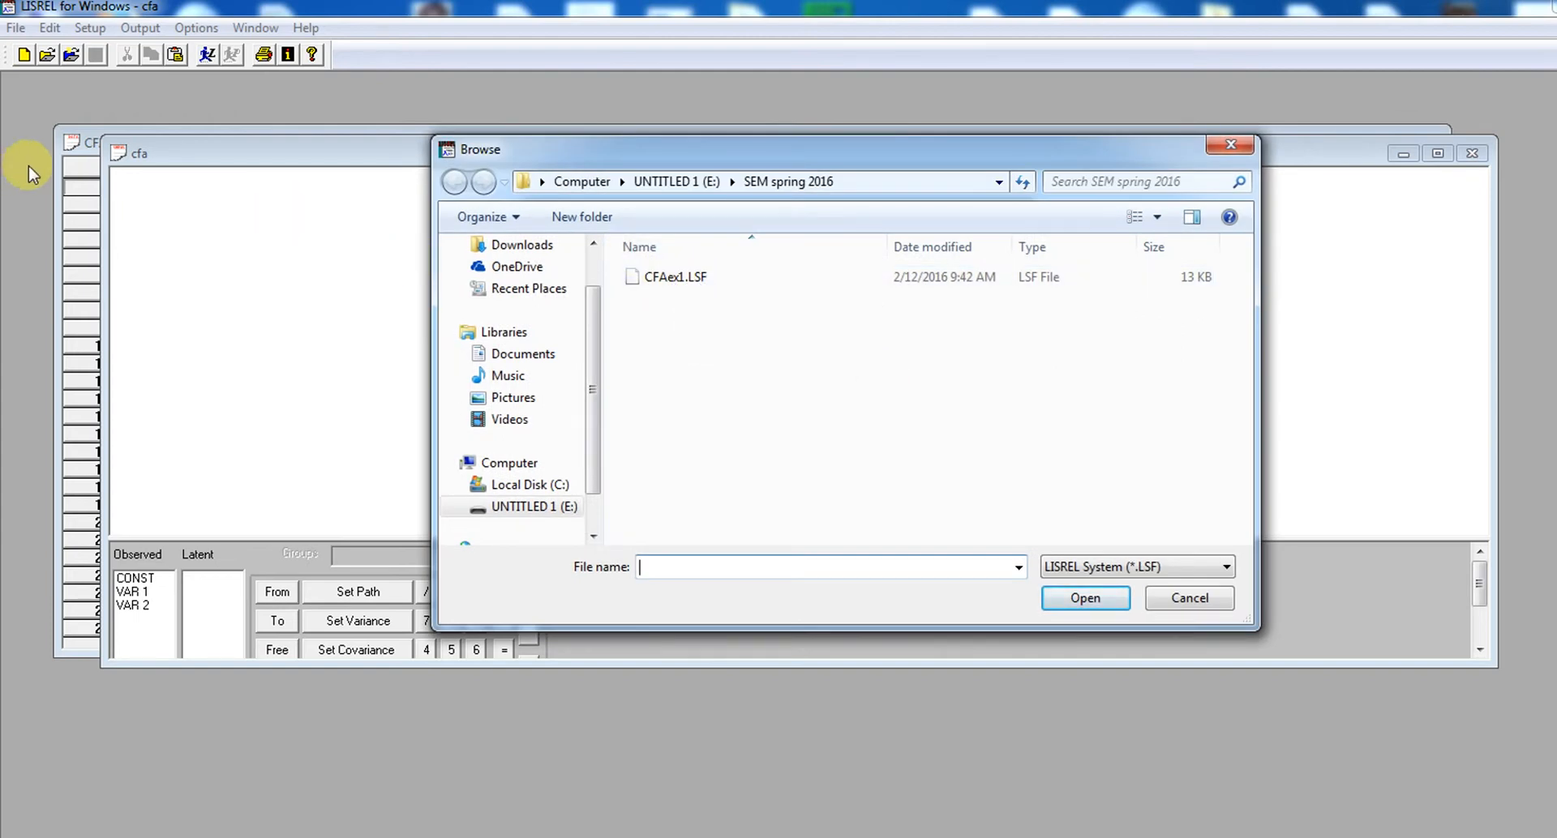
left_click(684, 280)
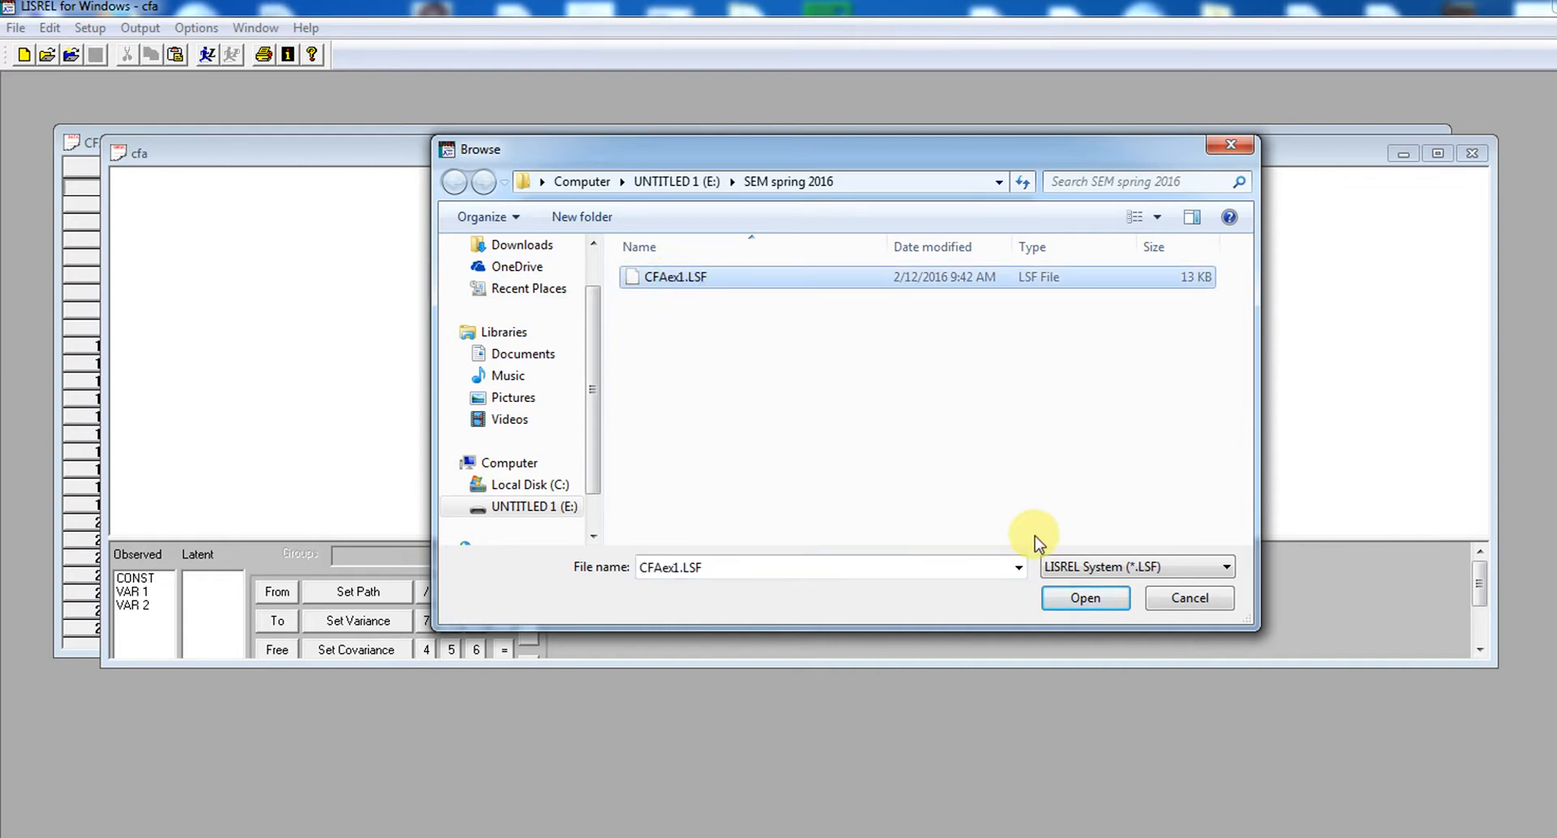
left_click(1087, 602)
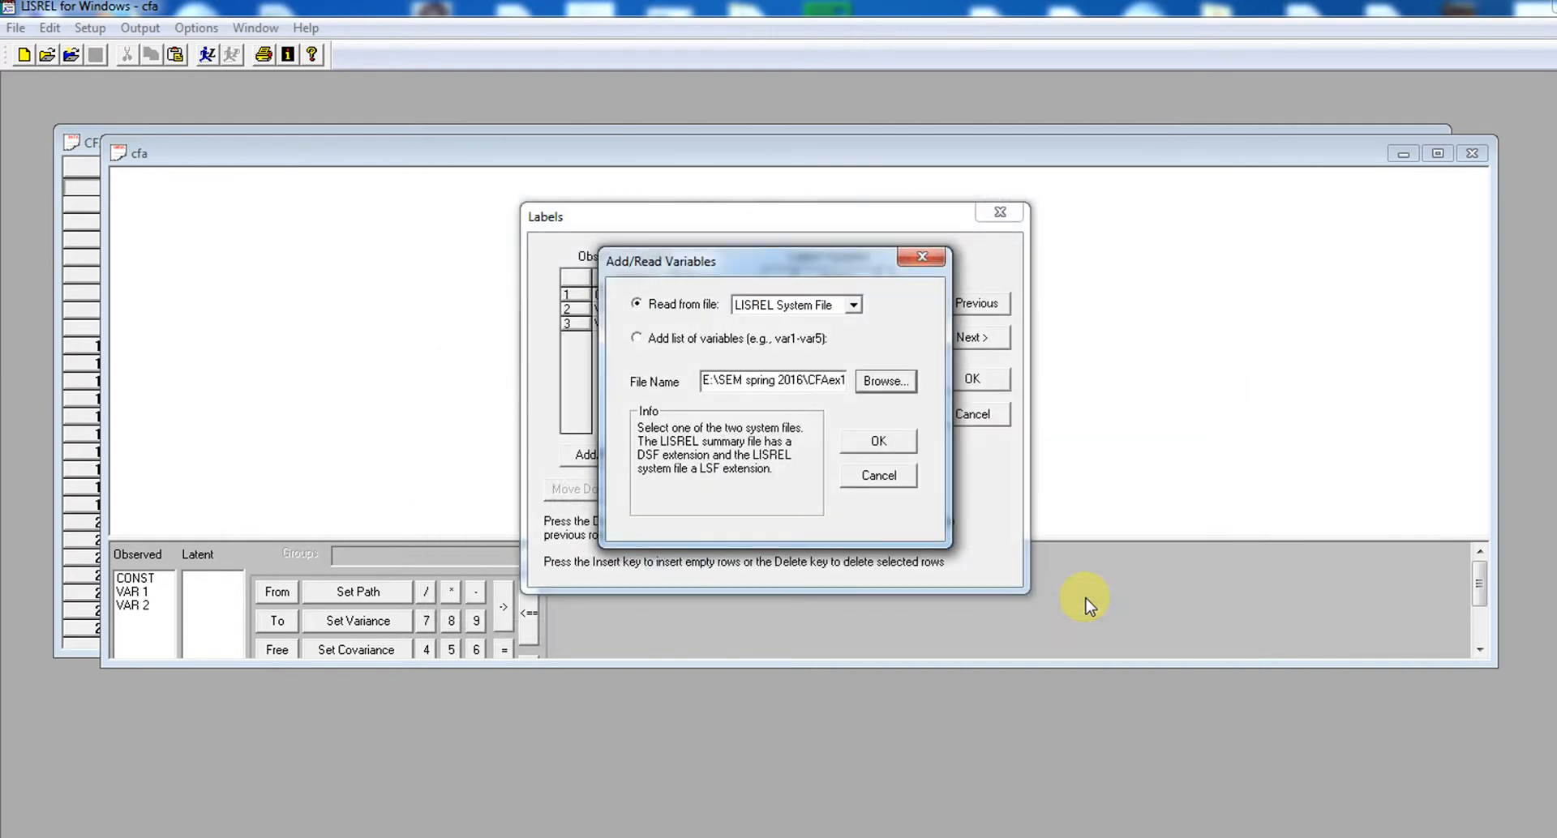
left_click(877, 440)
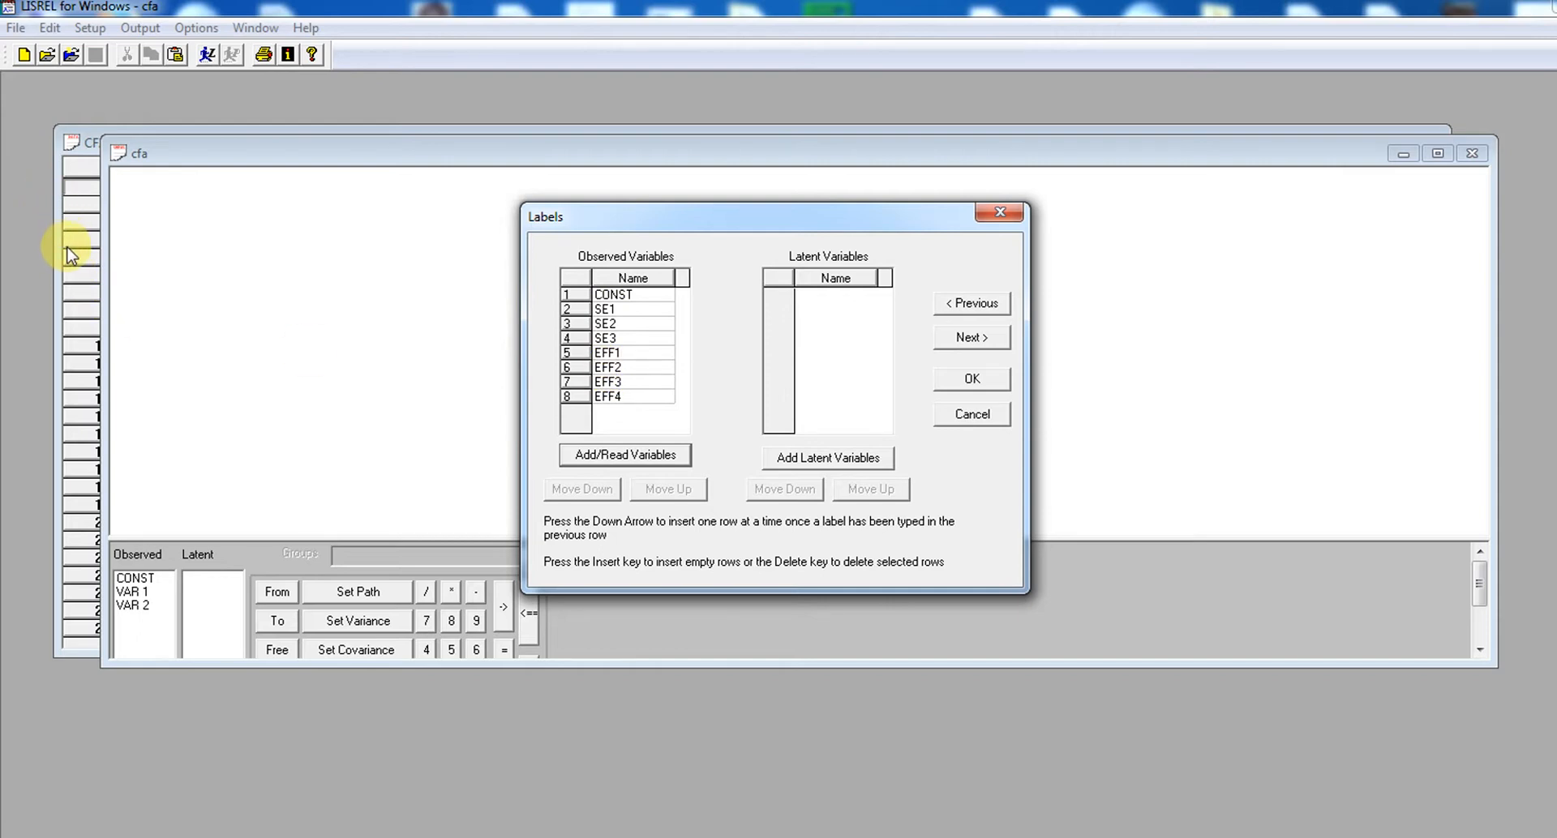
Add two latent variables named esteem and efficacy
left_click(77, 149)
left_click(844, 462)
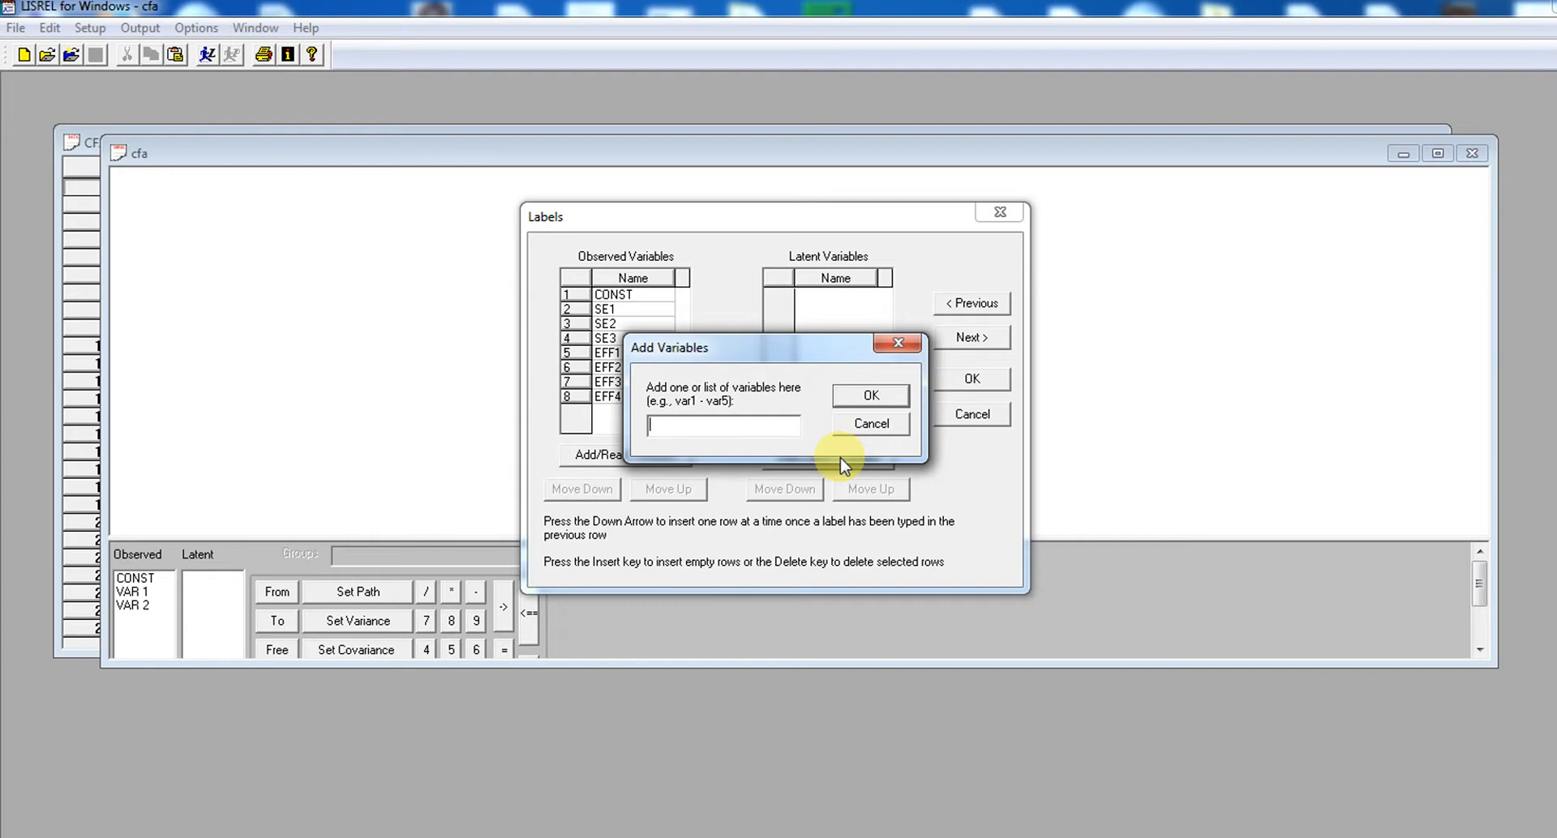
type("esteem")
left_click(882, 396)
left_click(864, 459)
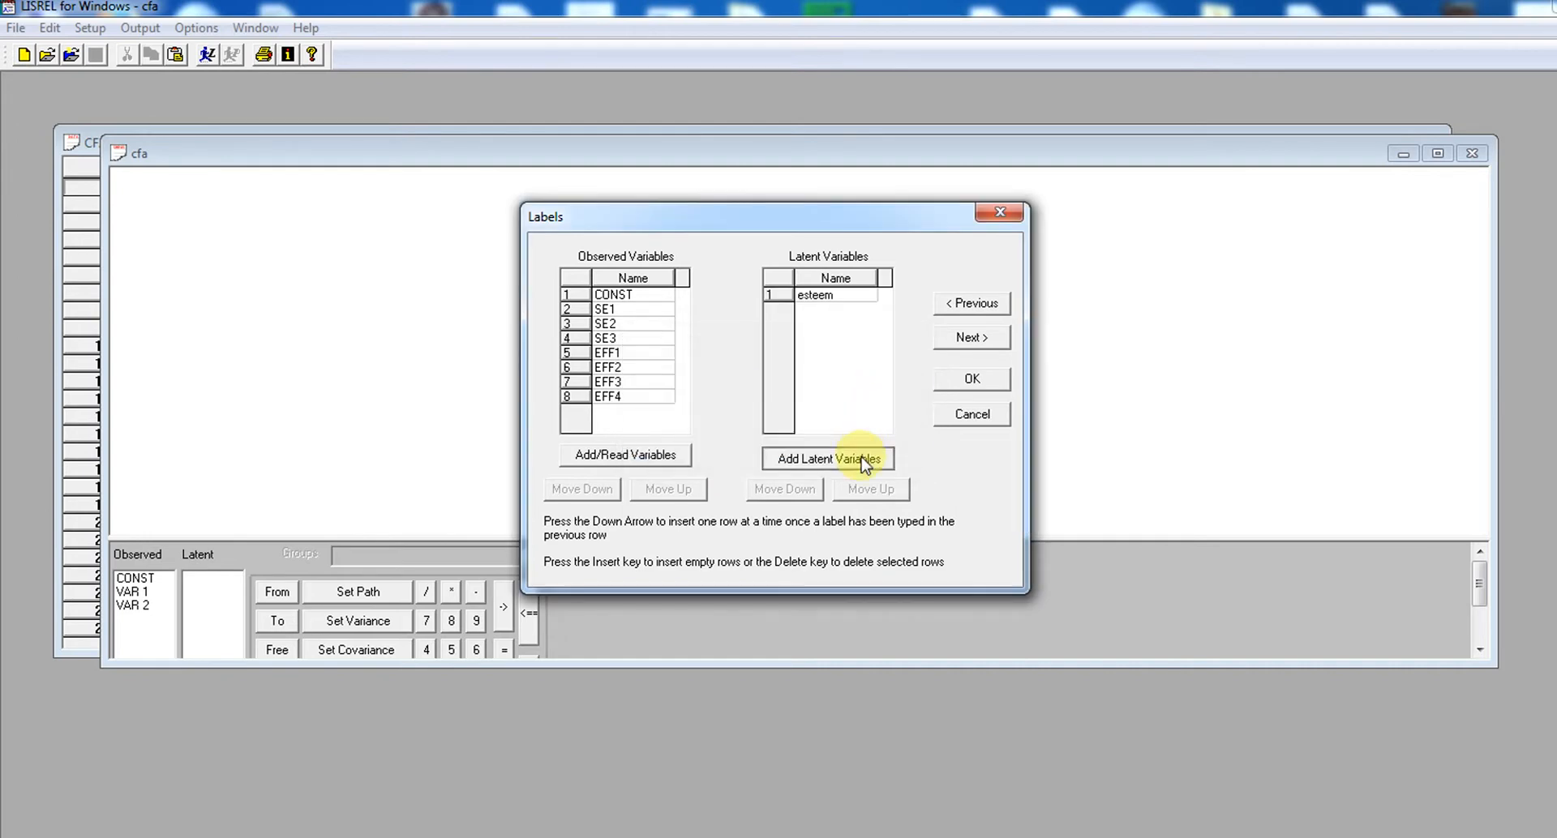
type("efficacy")
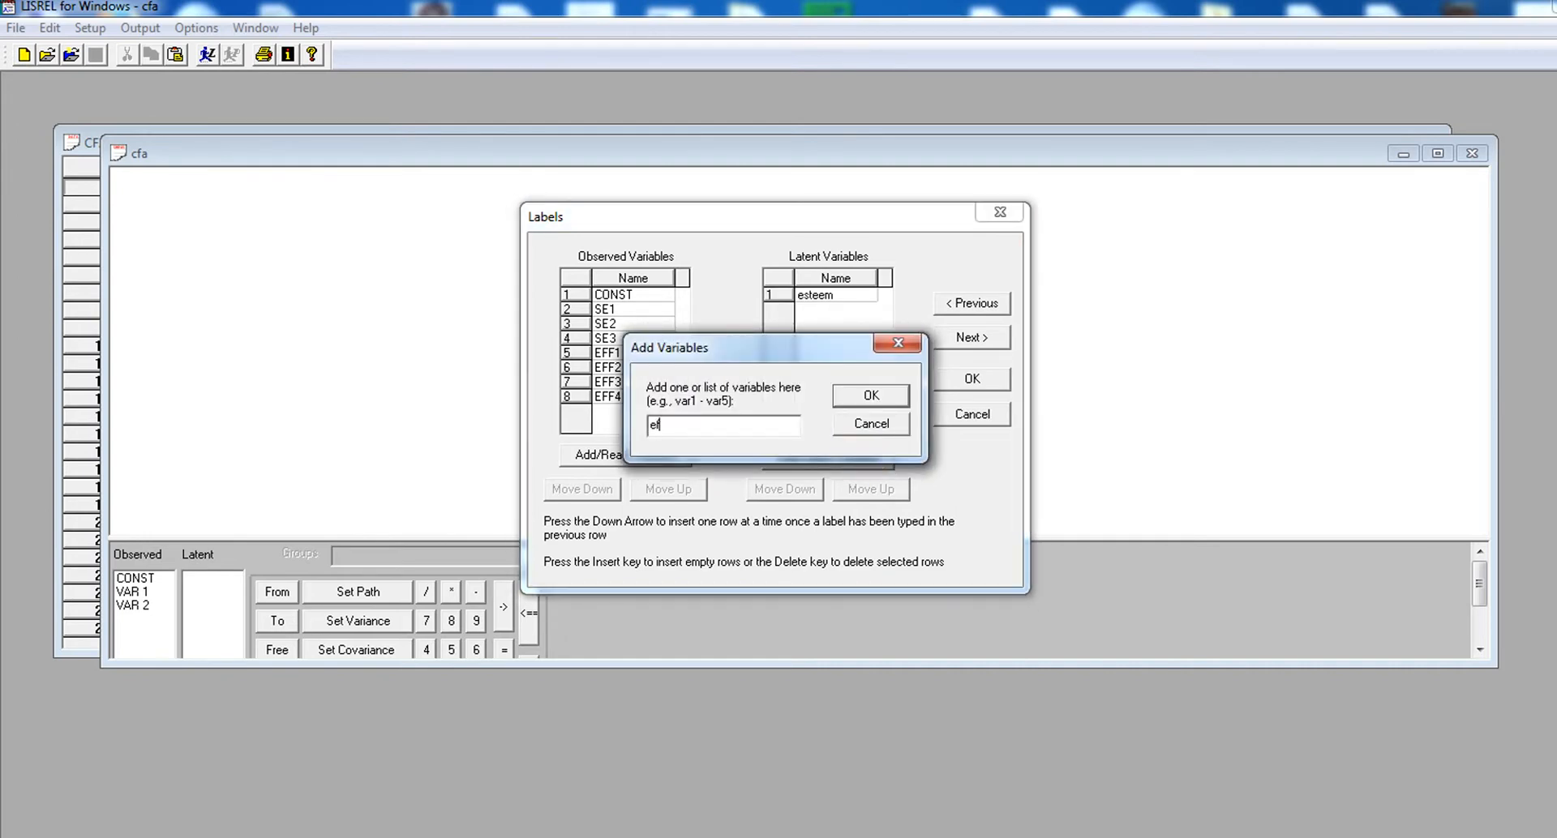
left_click(888, 396)
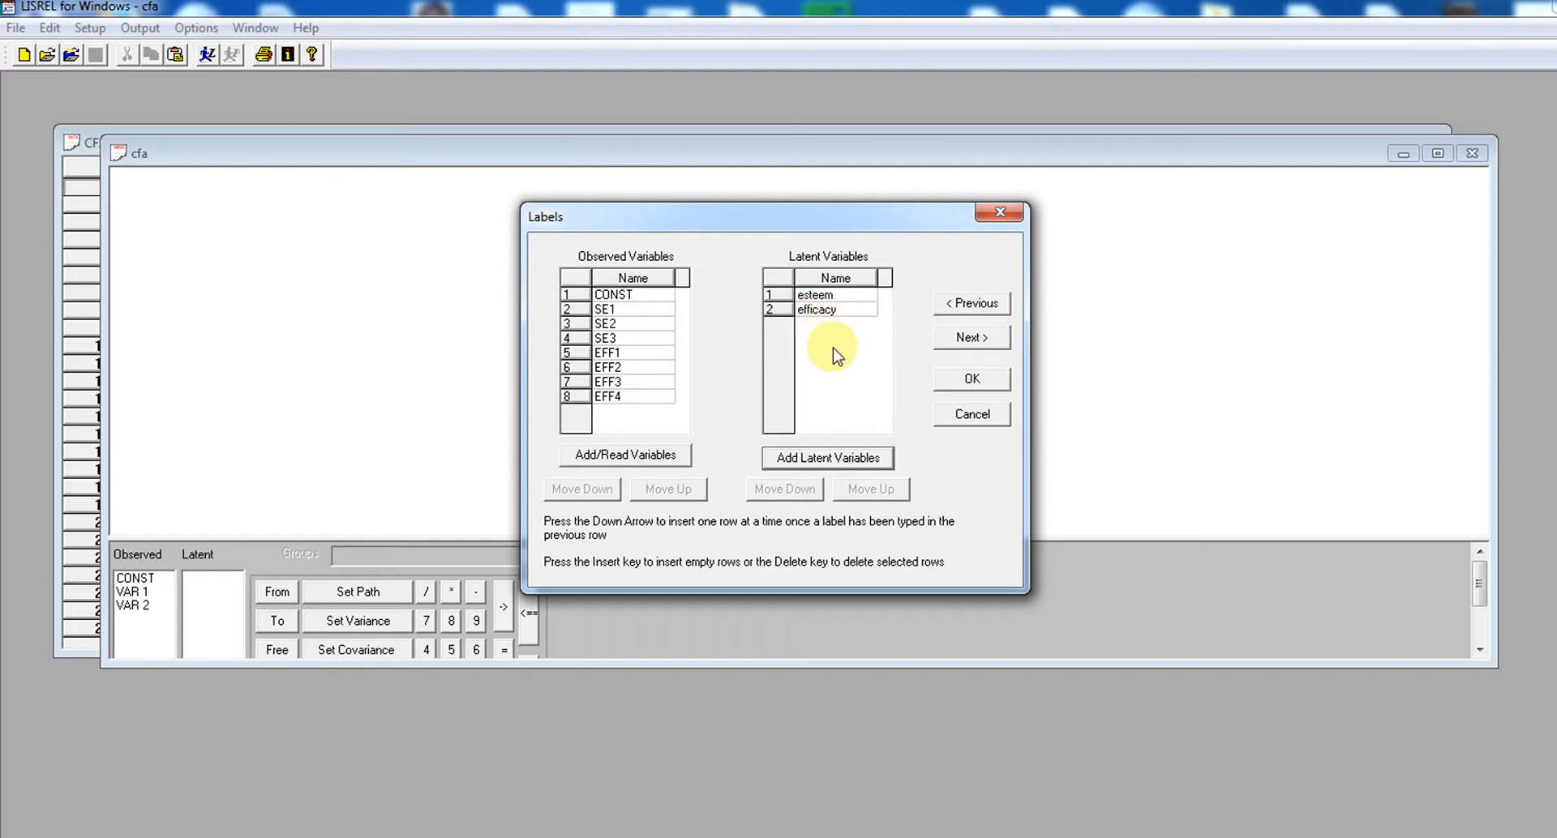
Accept raw data from CFAex1.LSF as the data source and build the SIMPLIS syntax
left_click(972, 339)
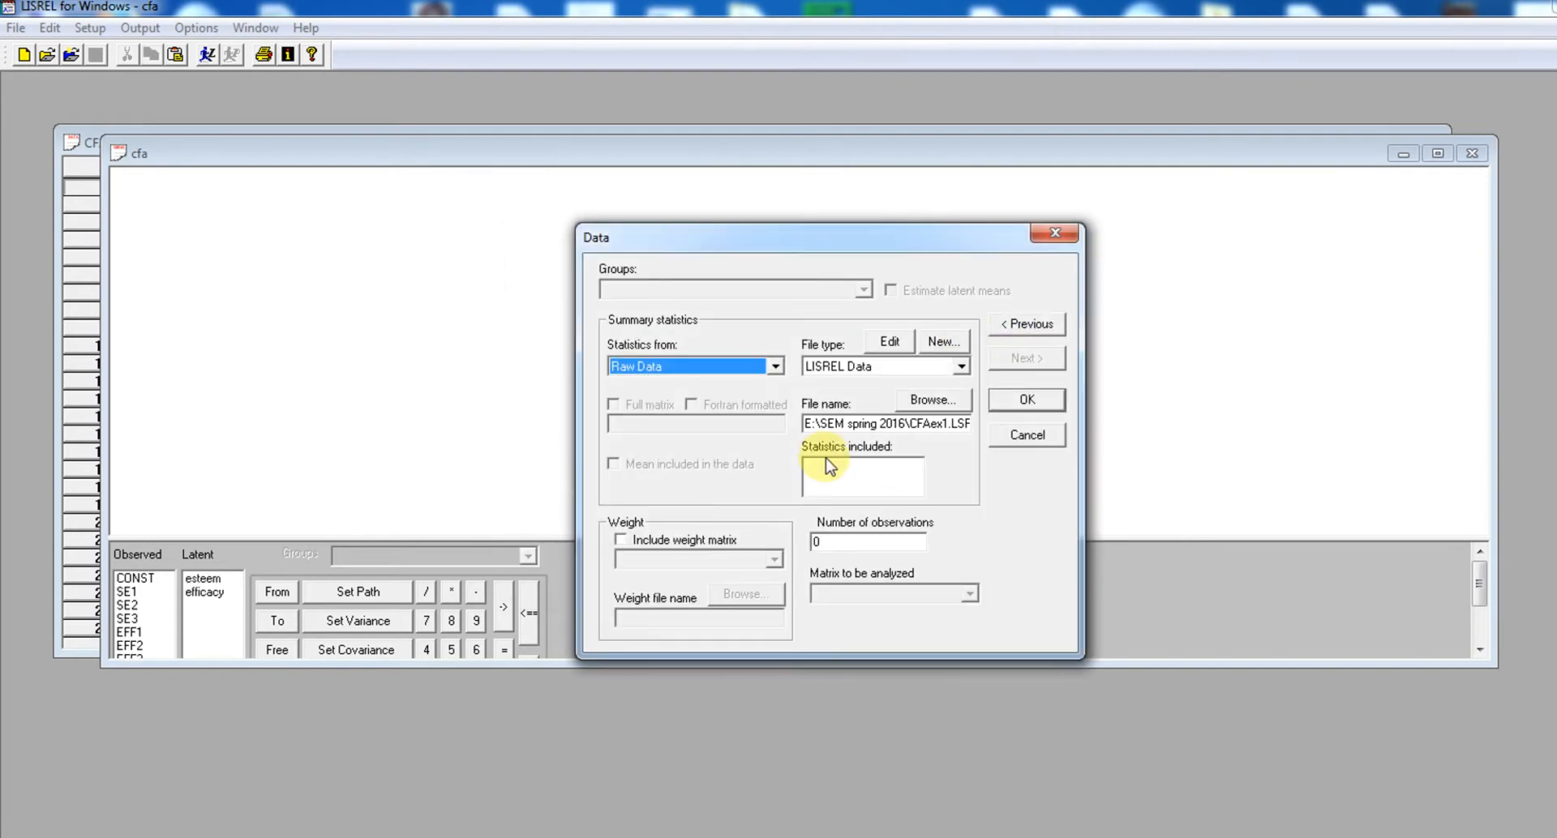
left_click(1027, 399)
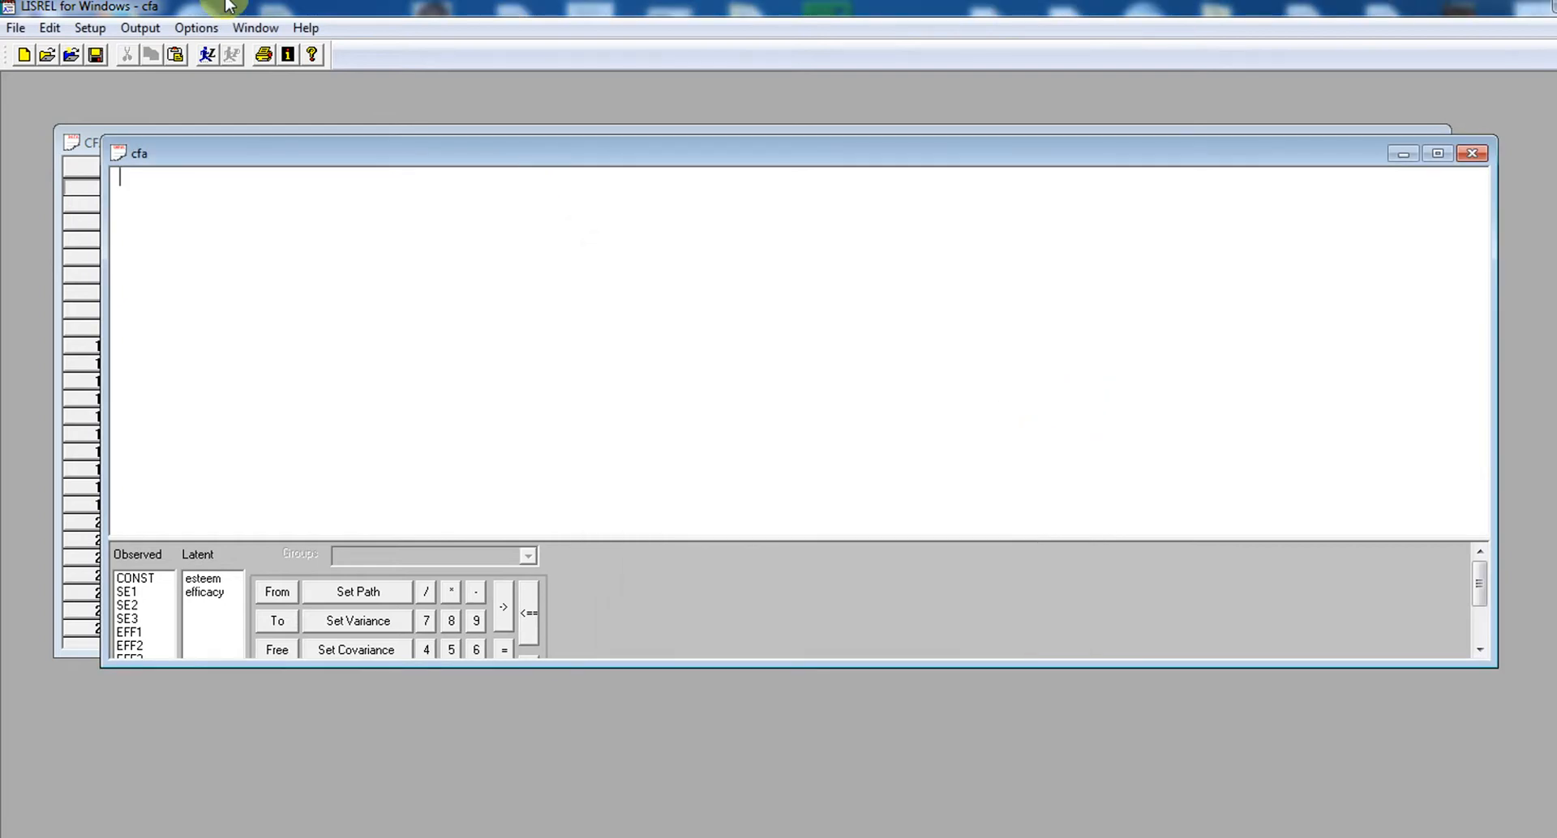
left_click(85, 32)
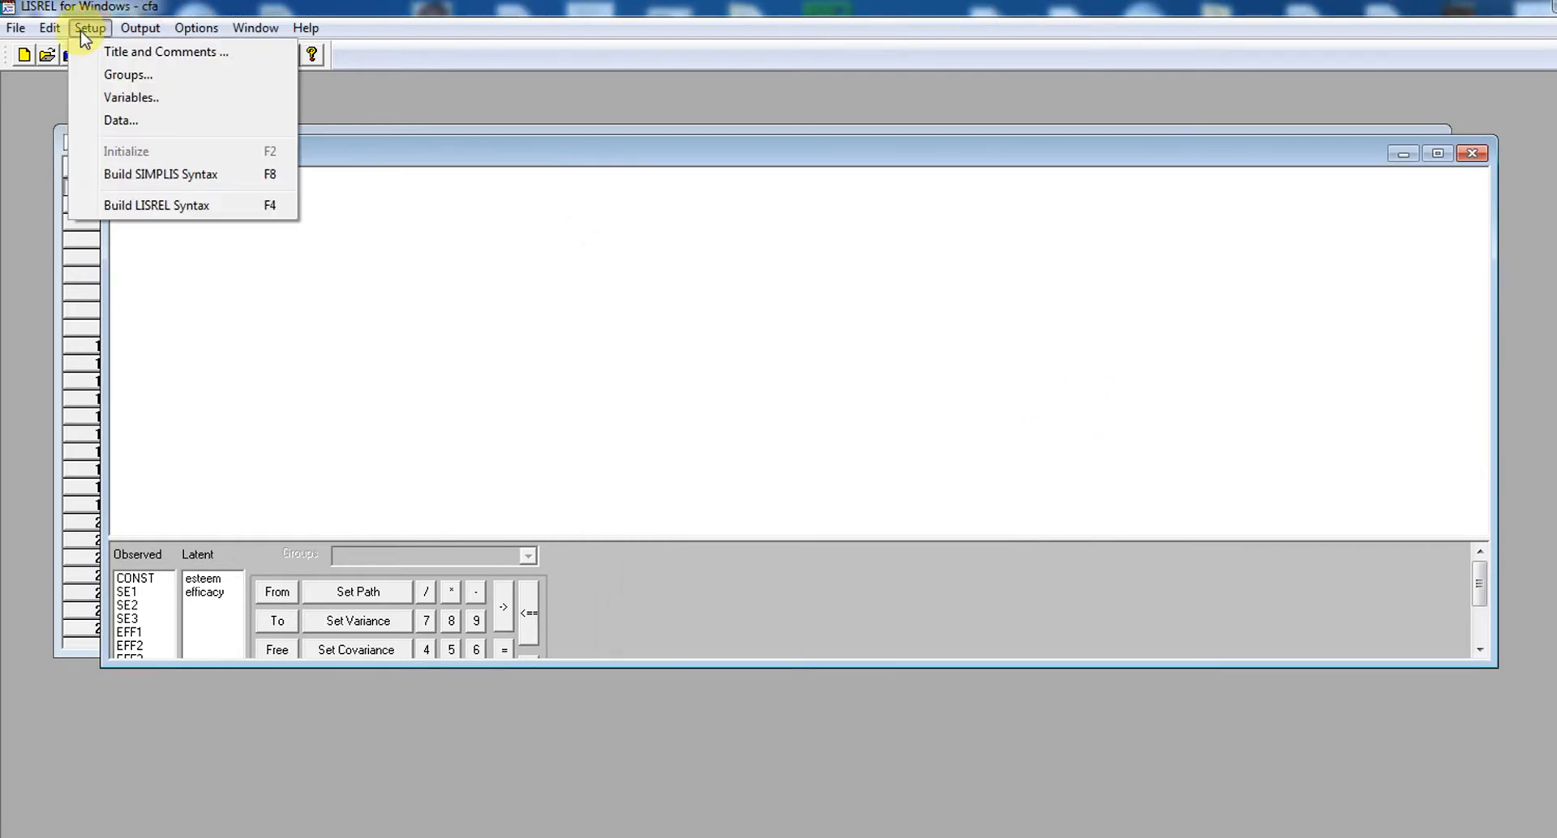
left_click(177, 181)
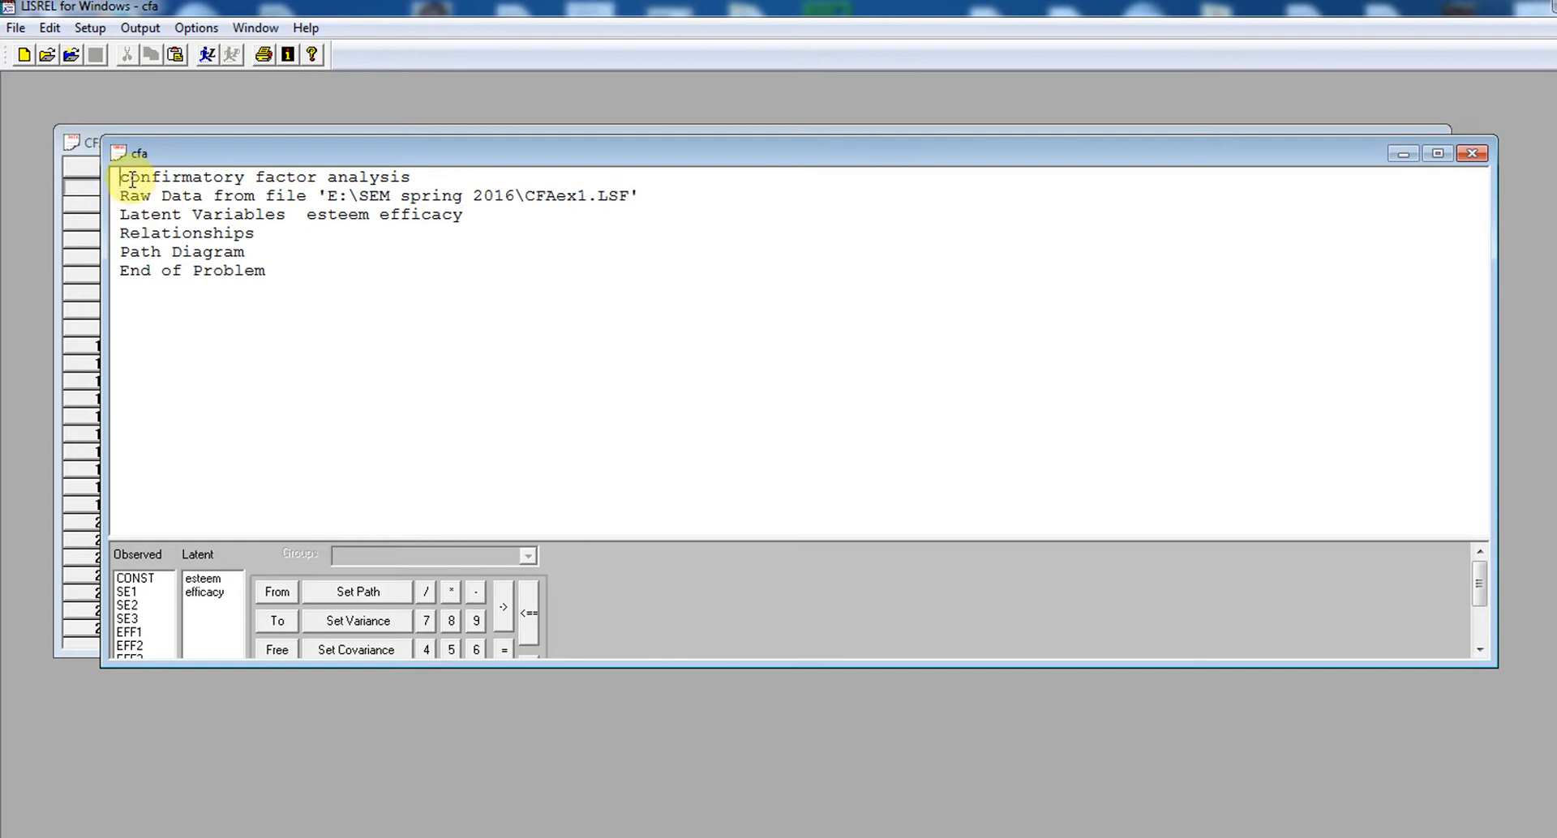
Insert a blank line below Relationships in the syntax and enlarge the project window to show the full list of observed variables
left_click(301, 176)
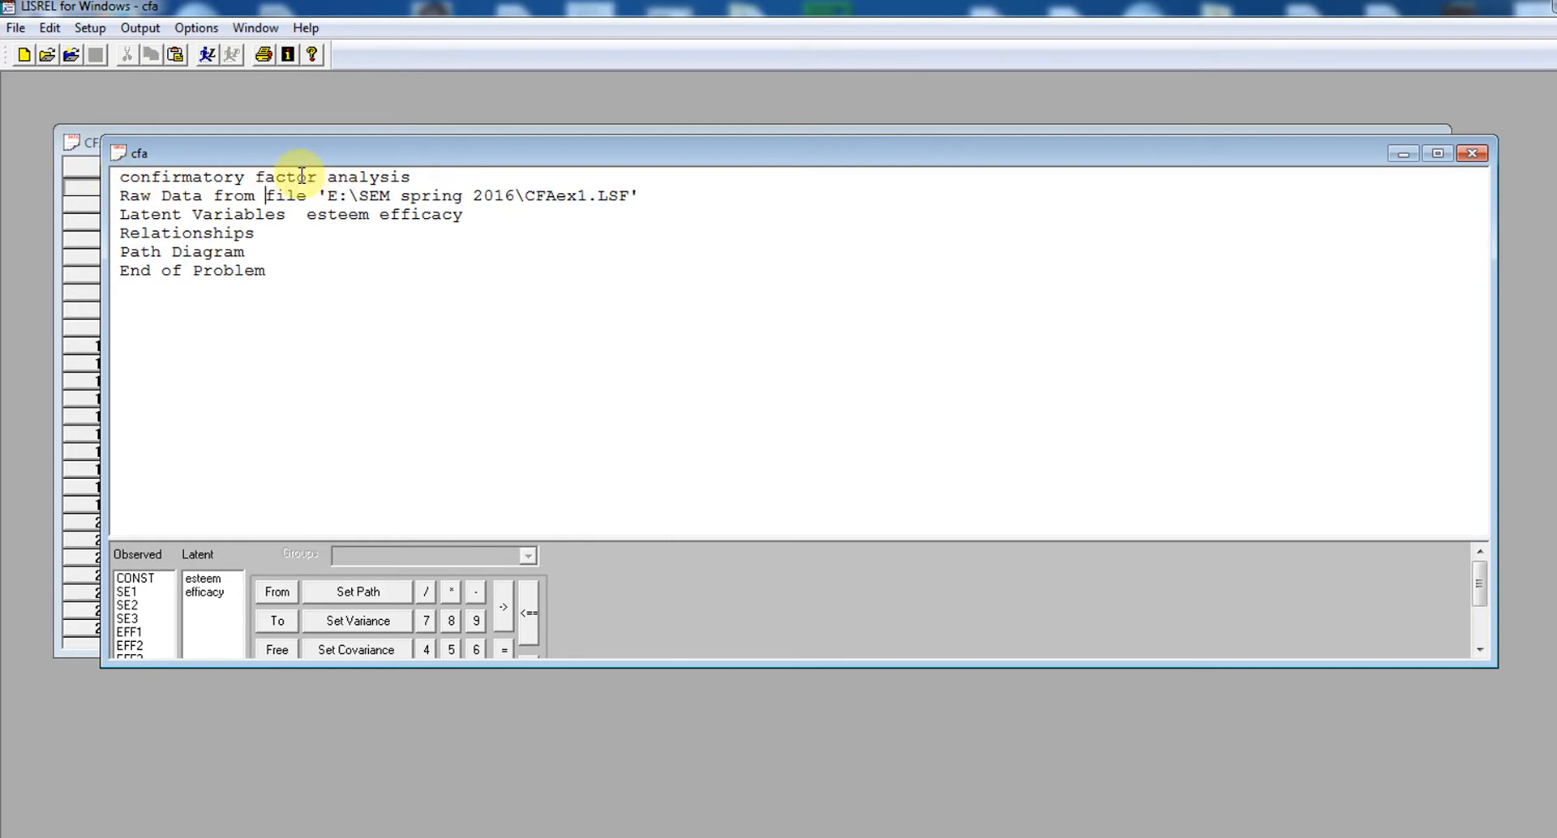
key("Left")
key("Left")
key("Left")
key("Left")
key("Left")
key("Left")
key("Left")
key("Left")
key("Left")
key("Left")
key("Left")
key("Left")
key("Right")
key("Right")
key("Right")
key("Right")
key("Right")
key("Right")
key("Right")
key("Right")
key("Right")
key("Right")
key("Right")
key("Left")
key("Left")
key("Left")
key("Left")
key("Left")
key("Right")
key("Right")
key("Return")
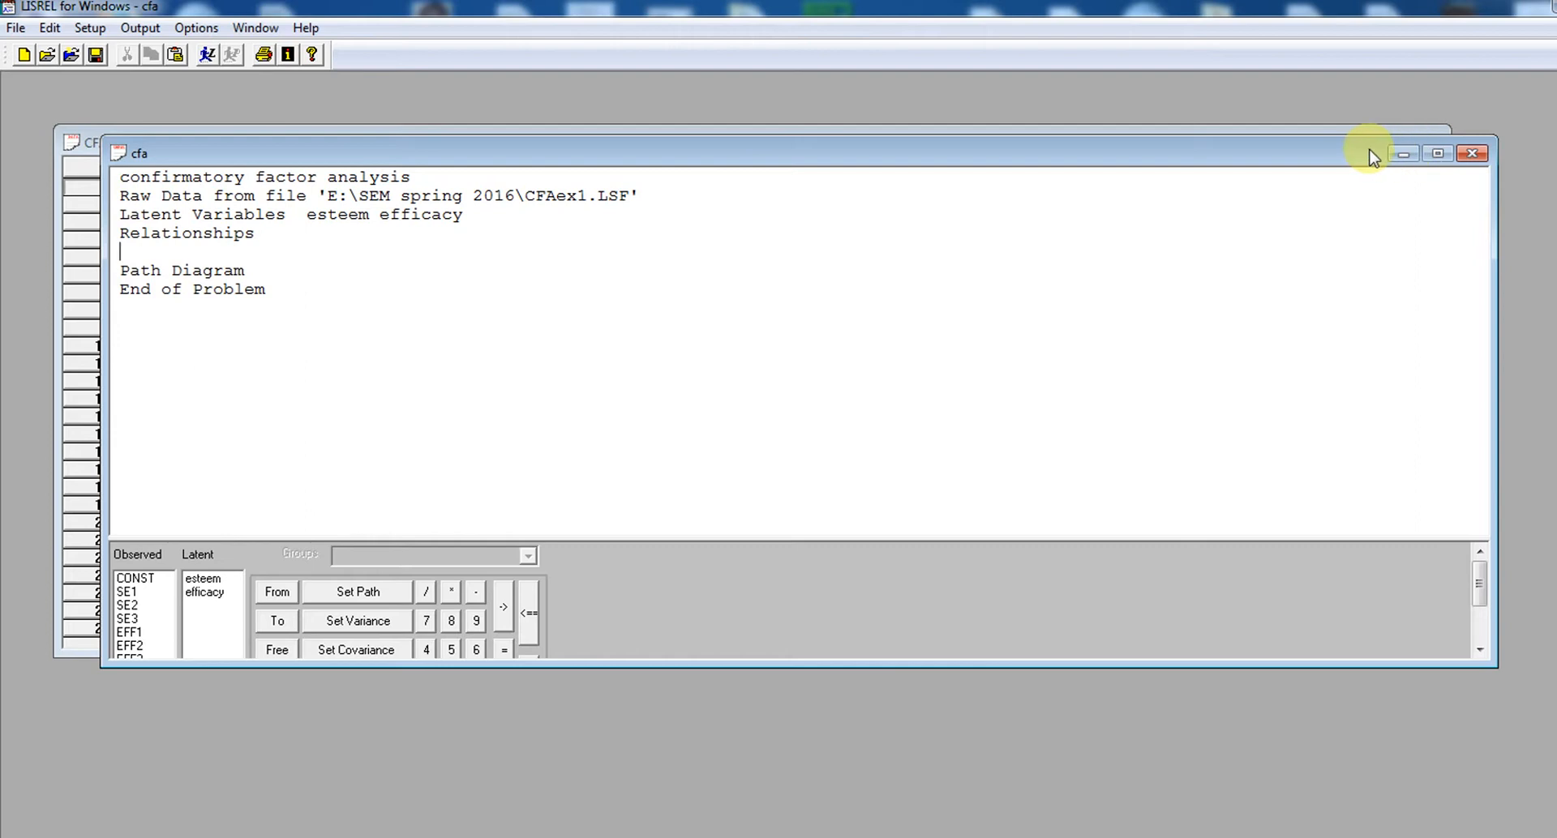
left_click_drag(1370, 152, 1394, 119)
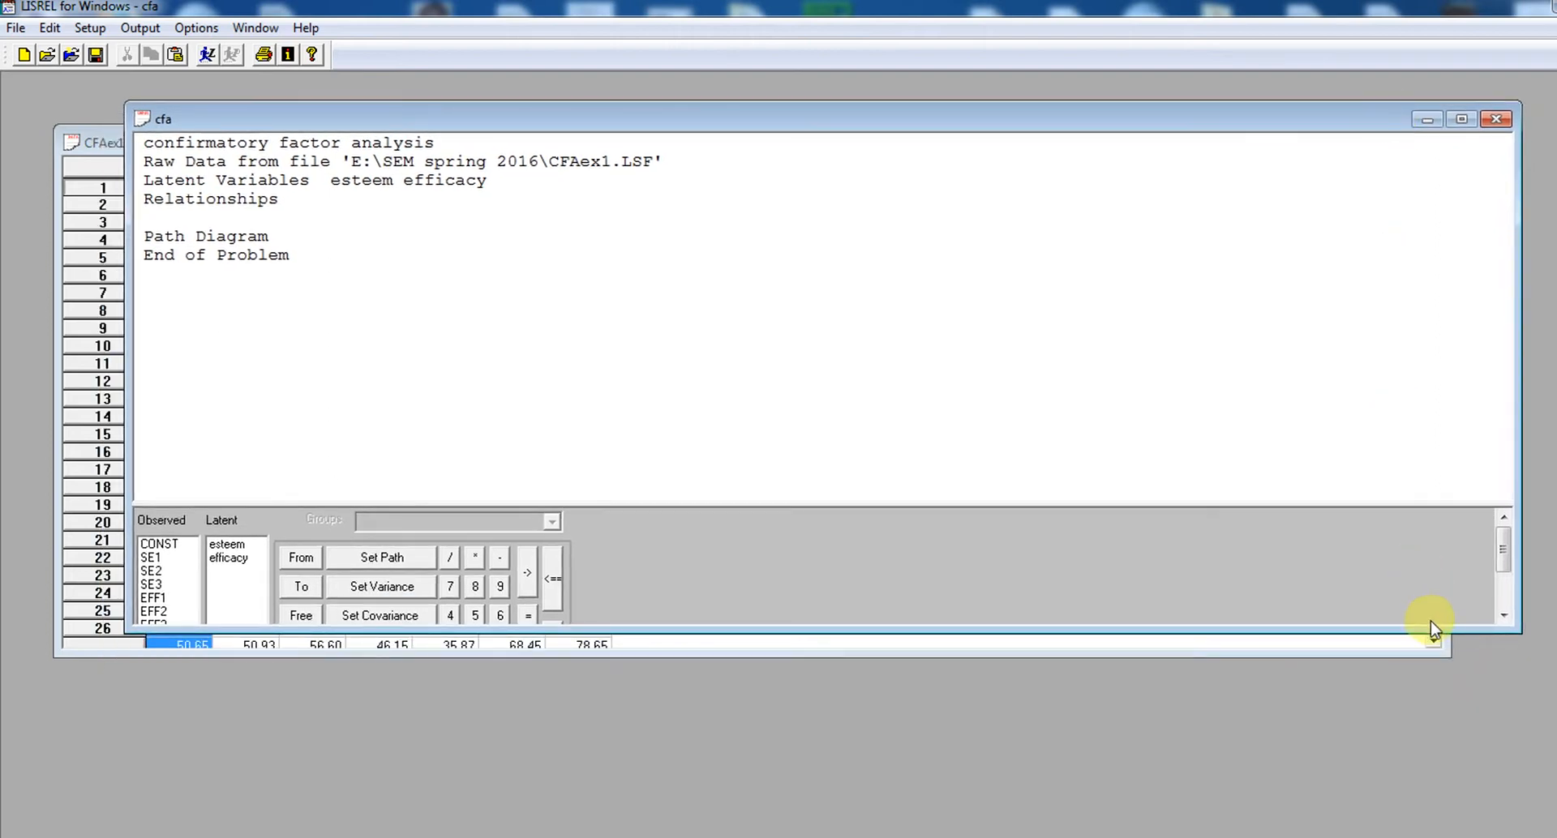
left_click_drag(1431, 634, 1456, 740)
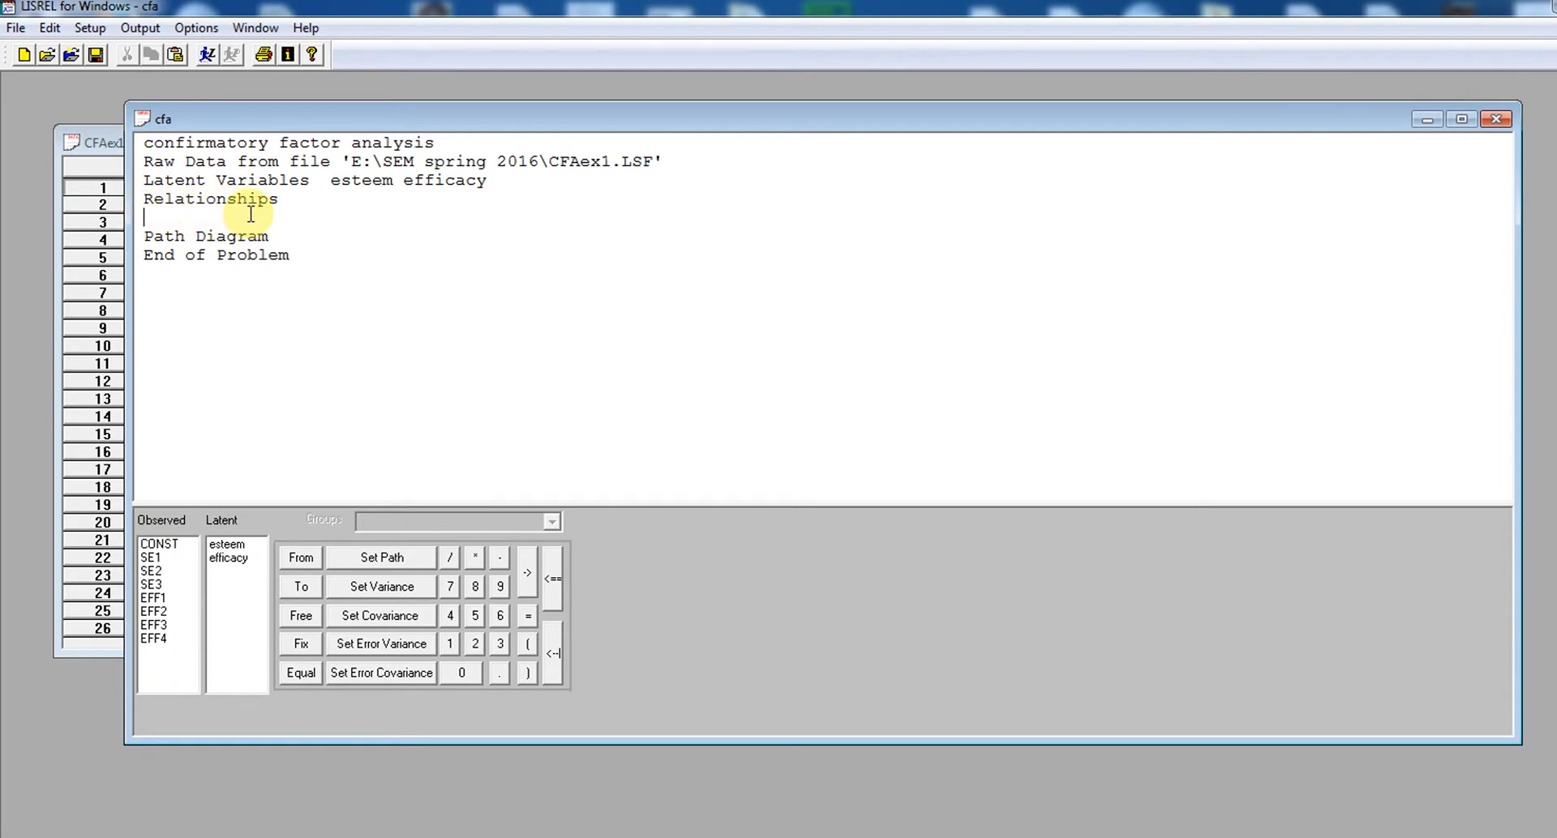
Define the first relationship as SE1 SE2 SE3 = esteem and start a new line below it
left_click(153, 560)
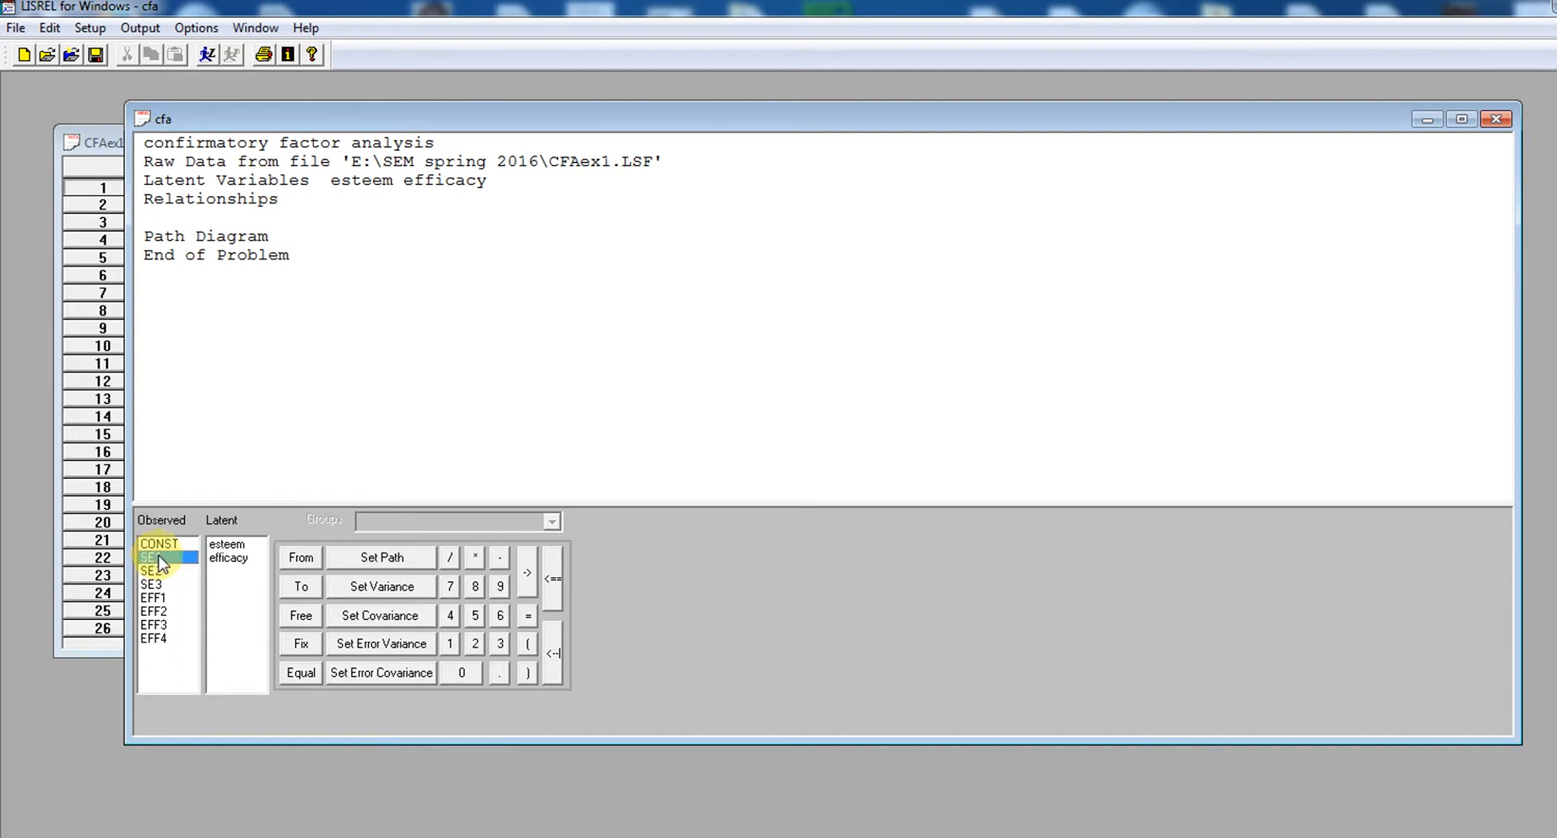
left_click_drag(160, 563, 166, 231)
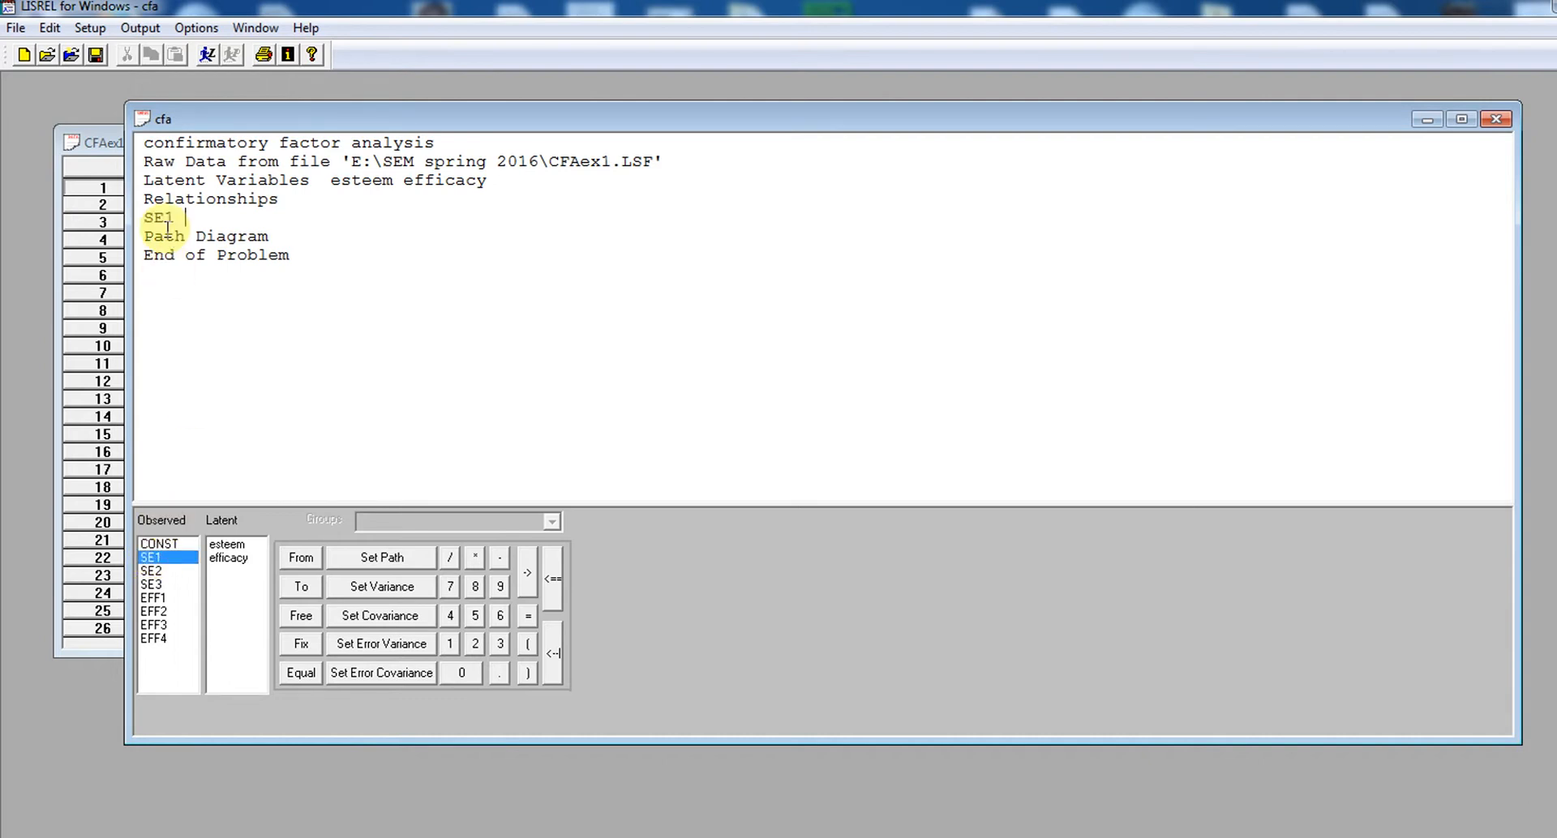
left_click(154, 571)
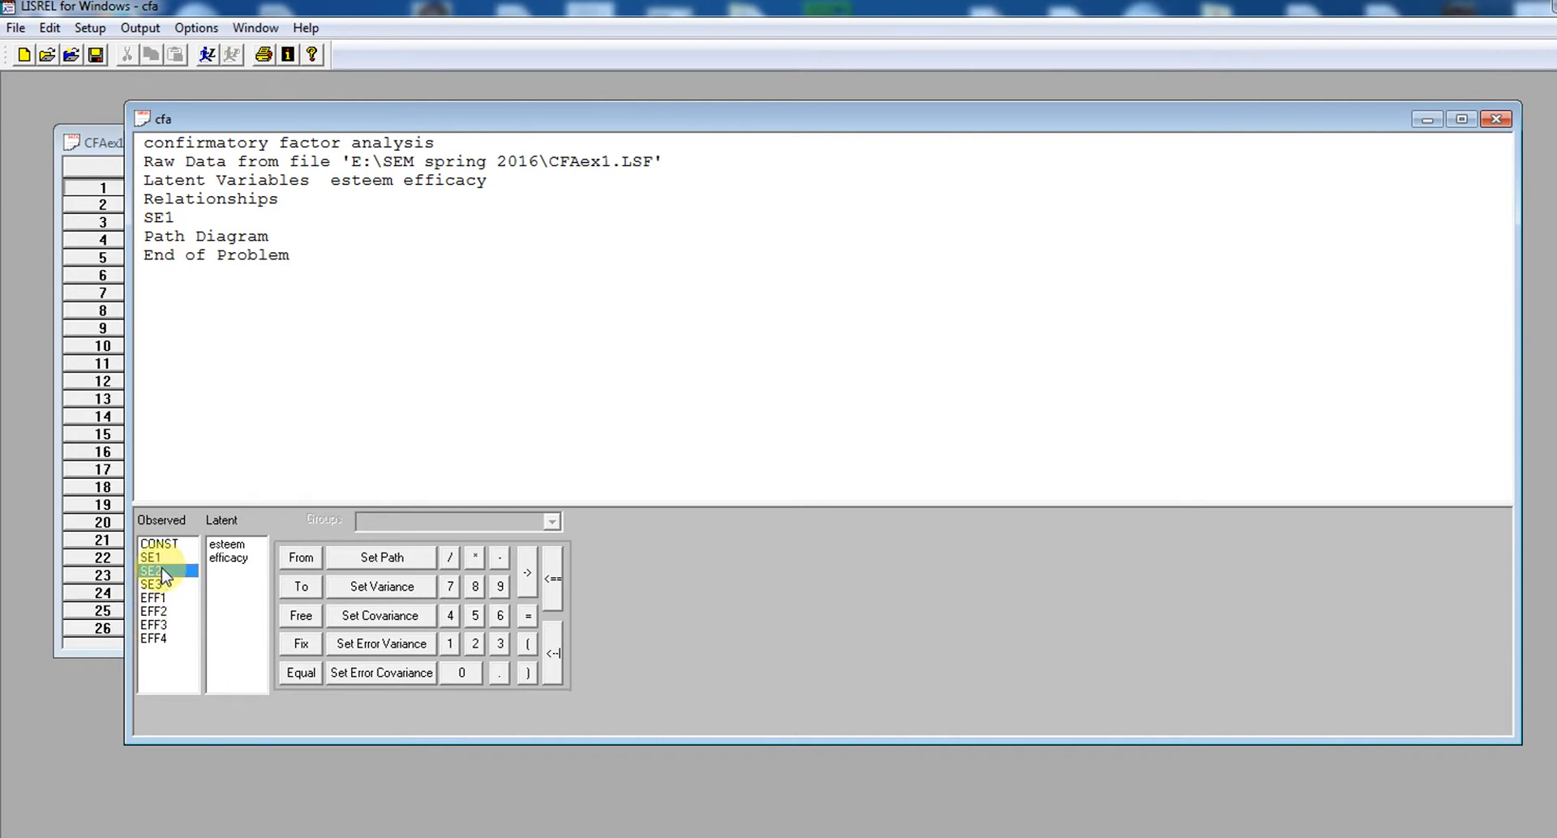
left_click_drag(165, 575, 163, 434)
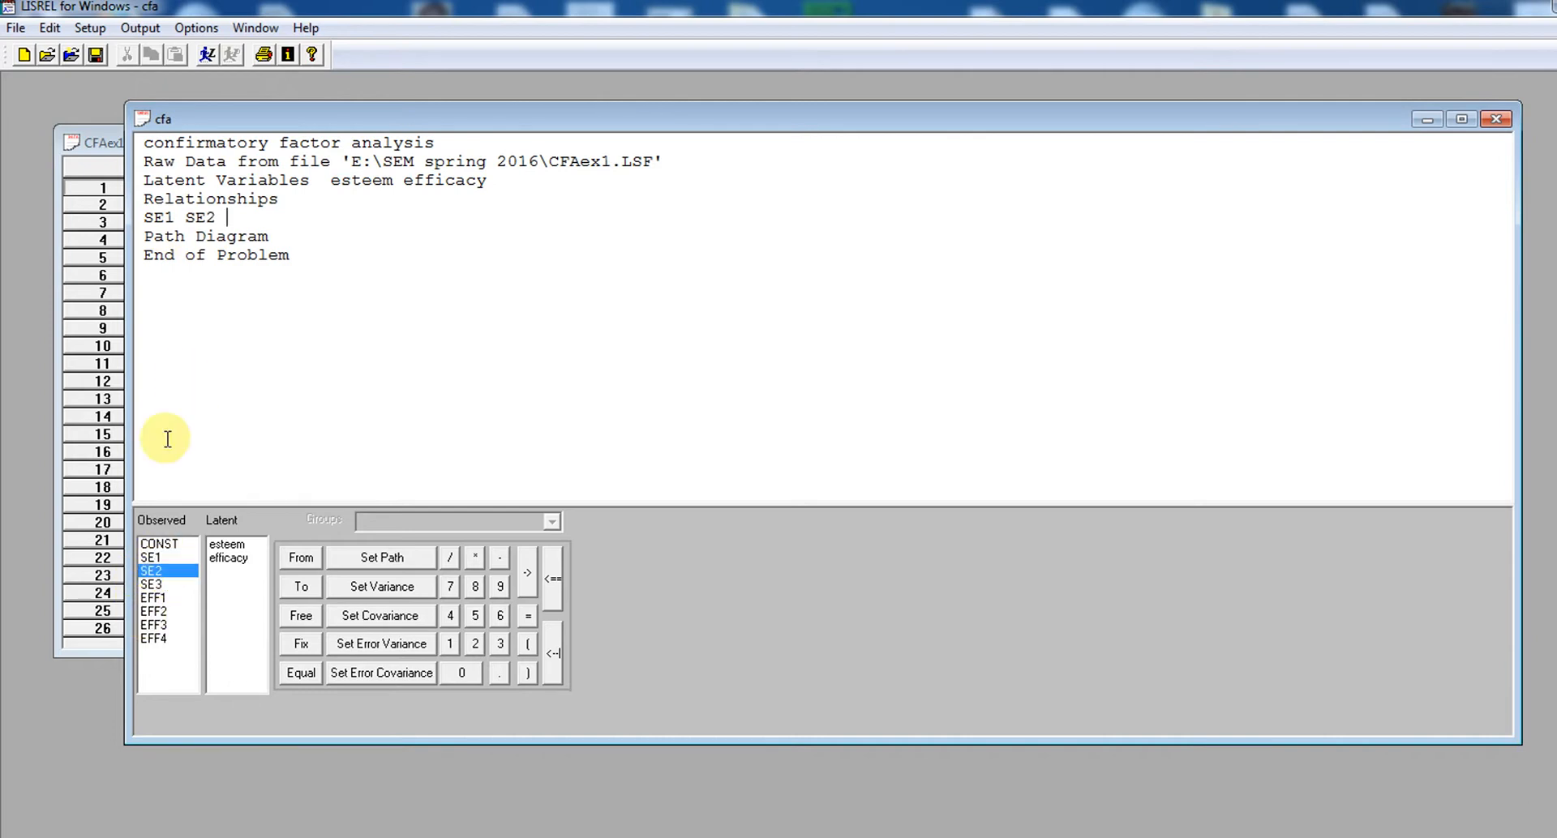
left_click(157, 584)
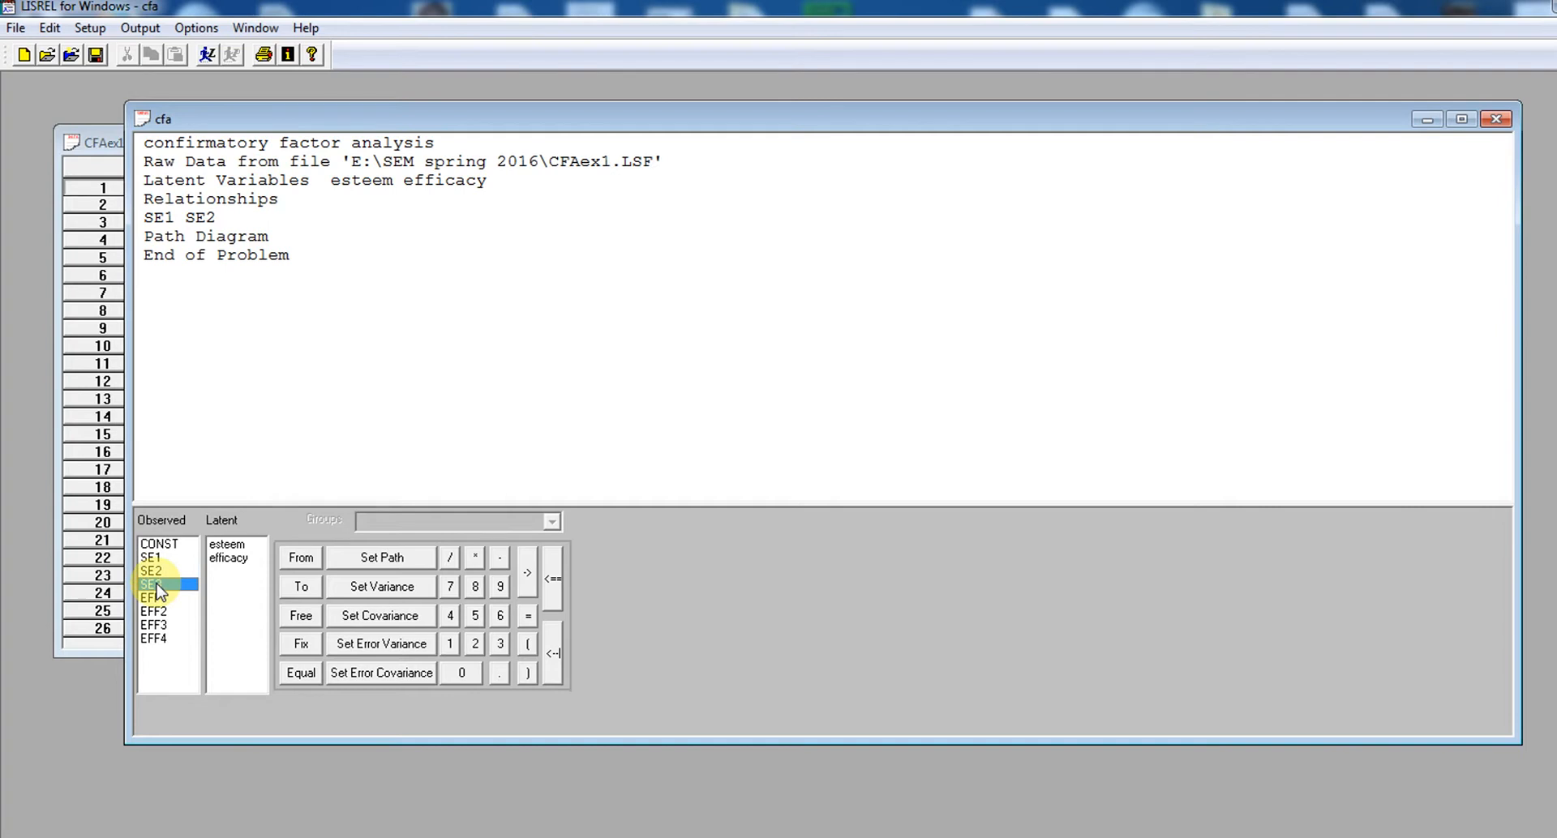
left_click_drag(157, 588, 202, 386)
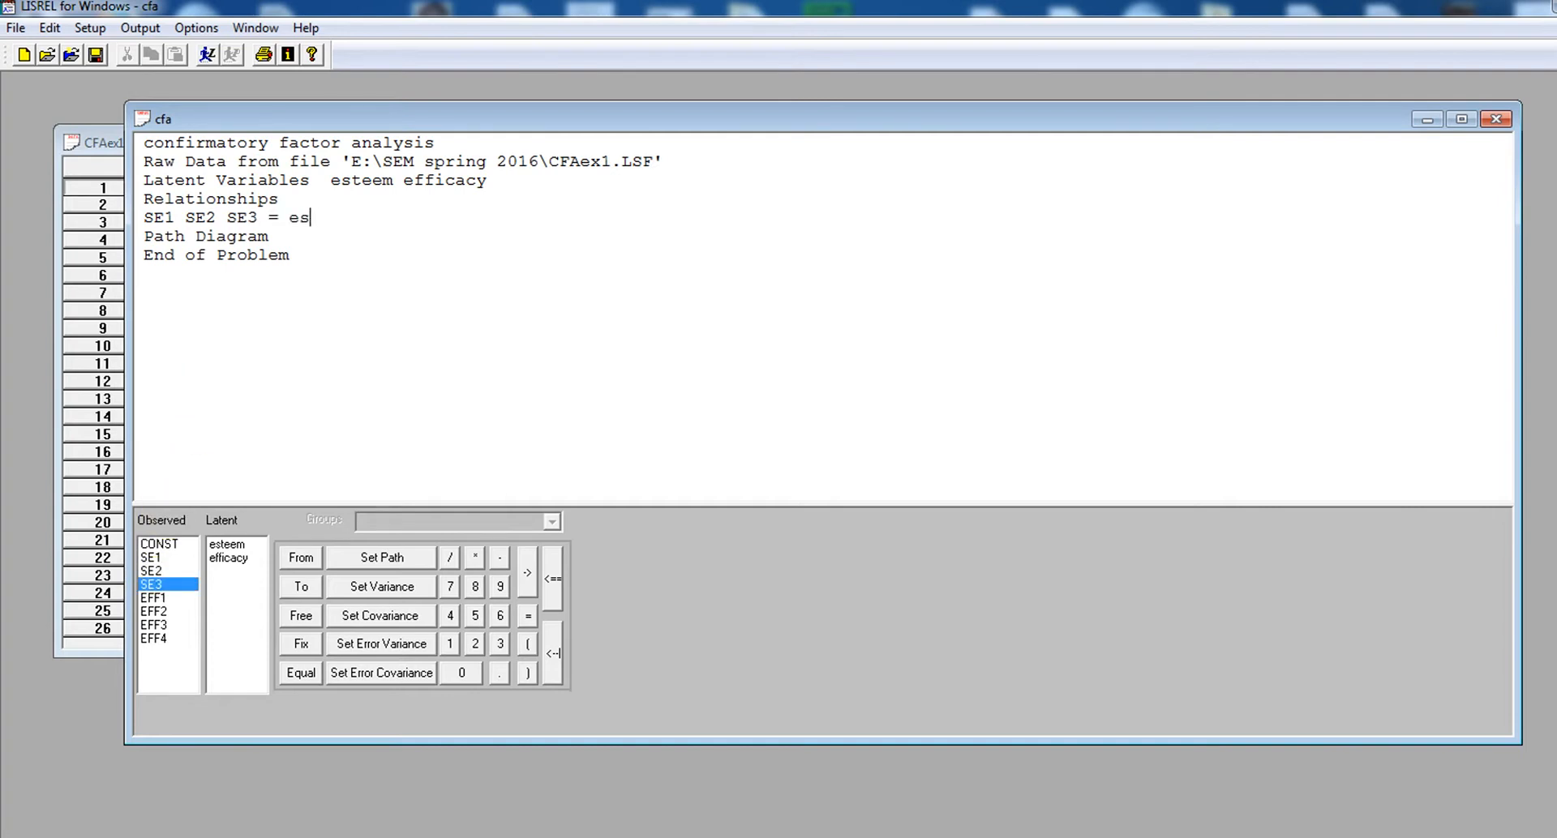
key("Return")
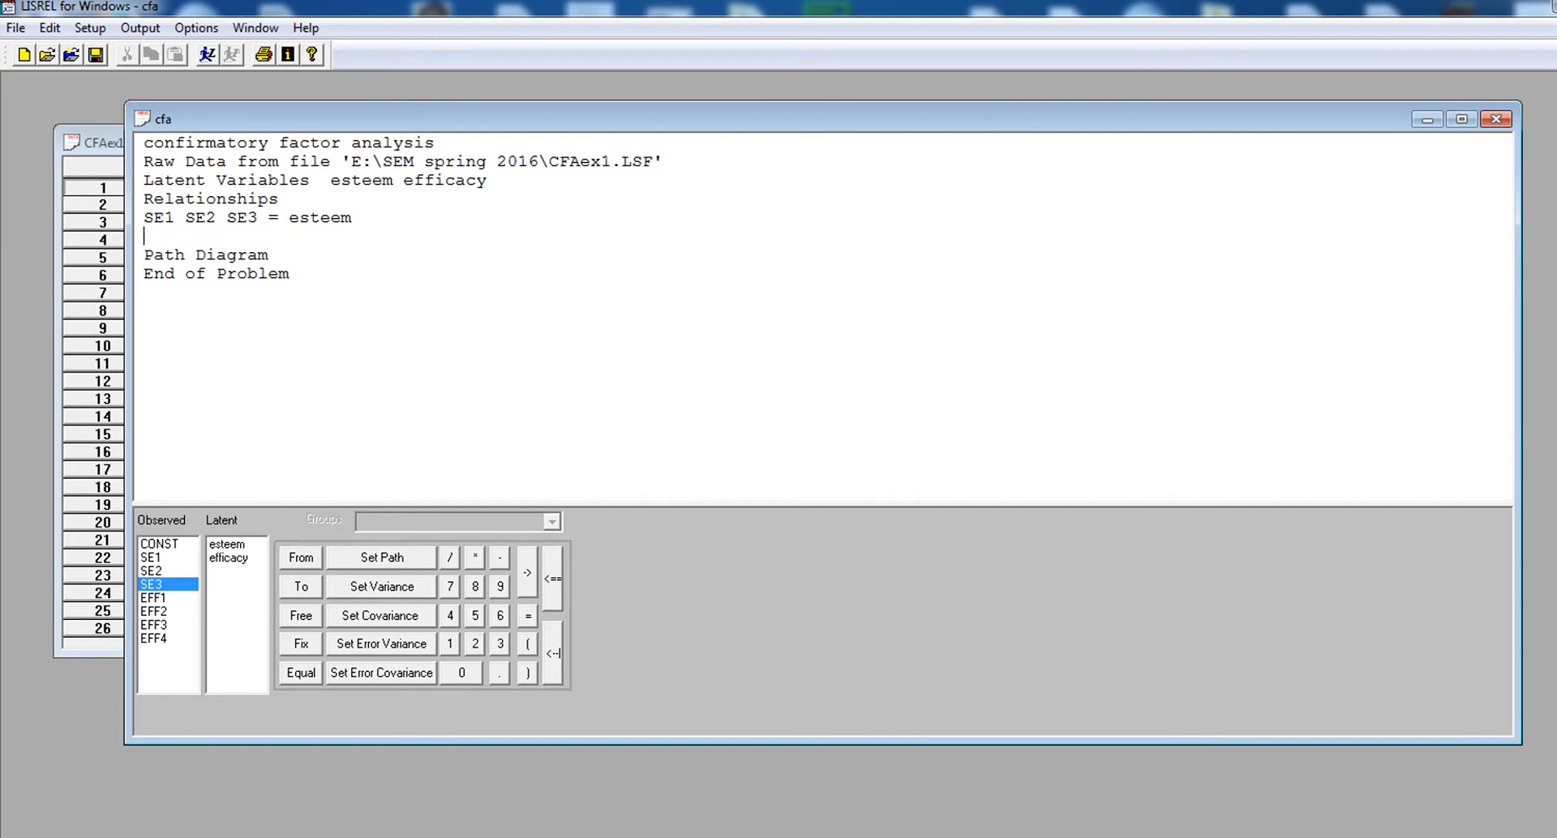
Define the second relationship as EFF1 EFF2 EFF3 EFF4 = efficacy
left_click(154, 599)
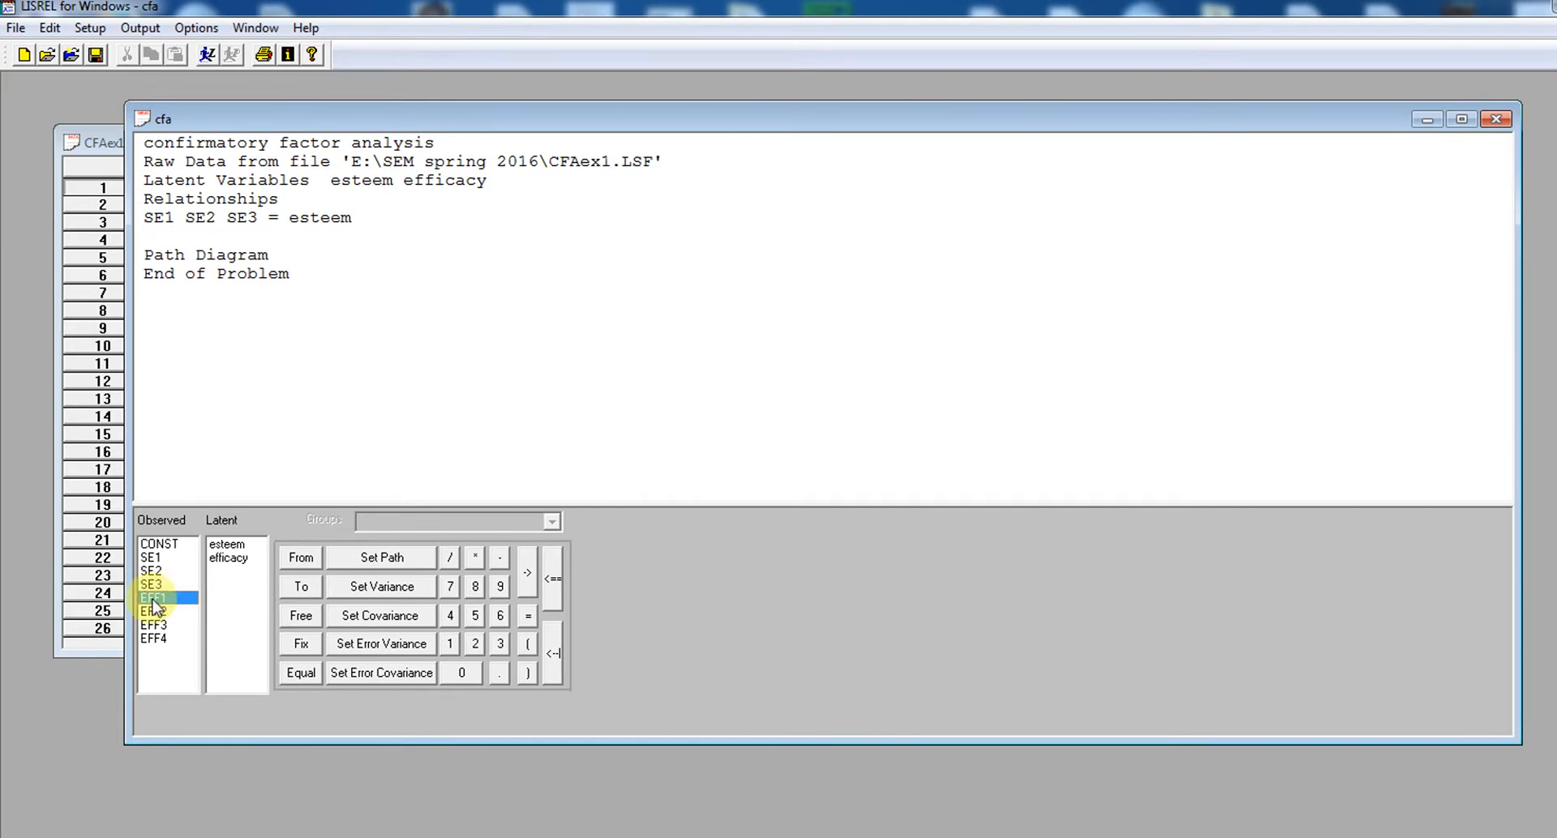
left_click_drag(154, 608, 168, 388)
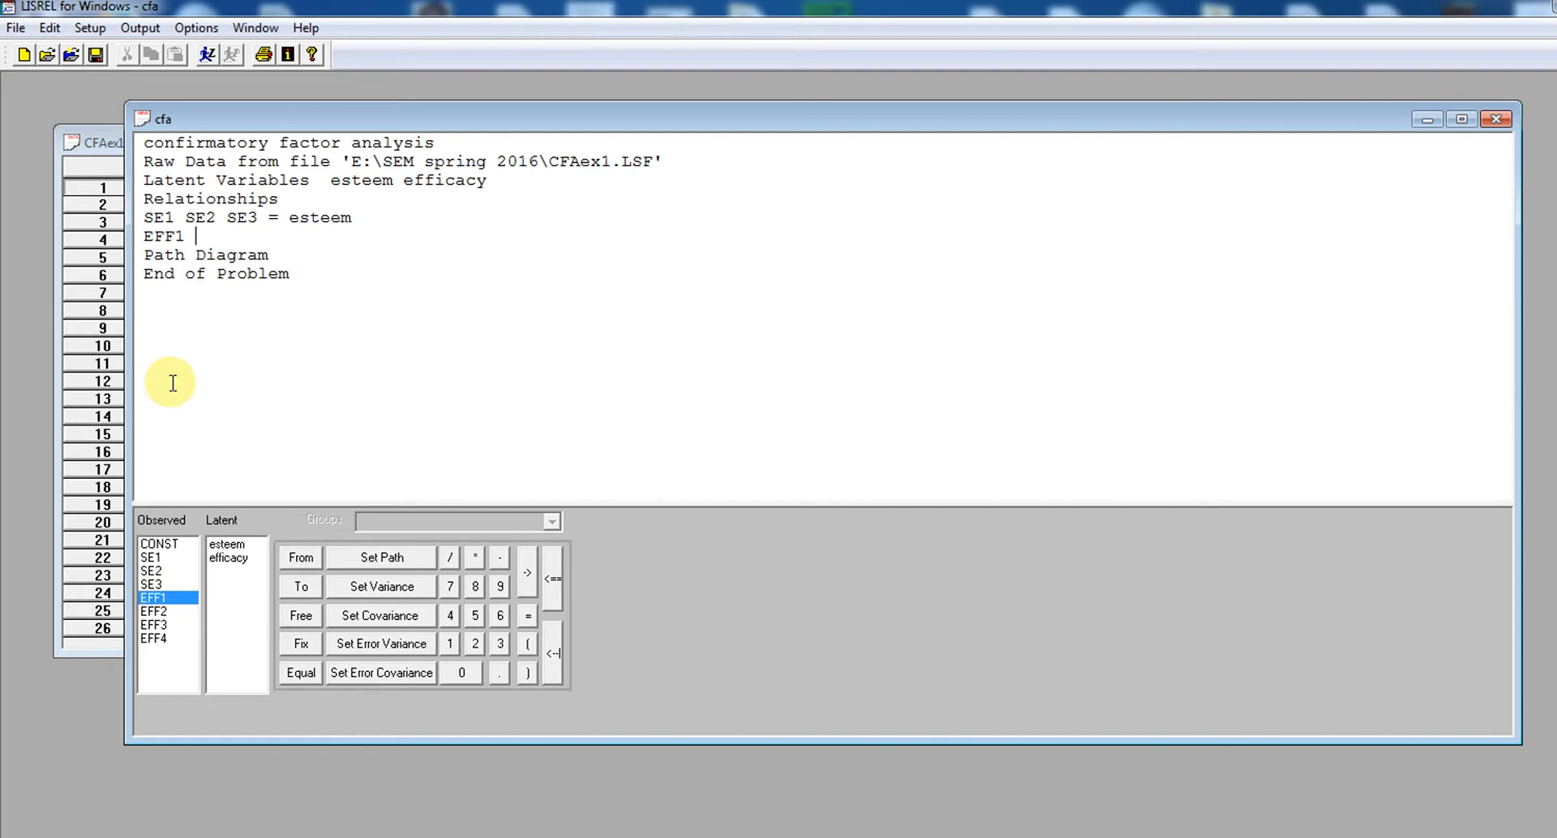
left_click(150, 612)
left_click_drag(150, 616, 198, 397)
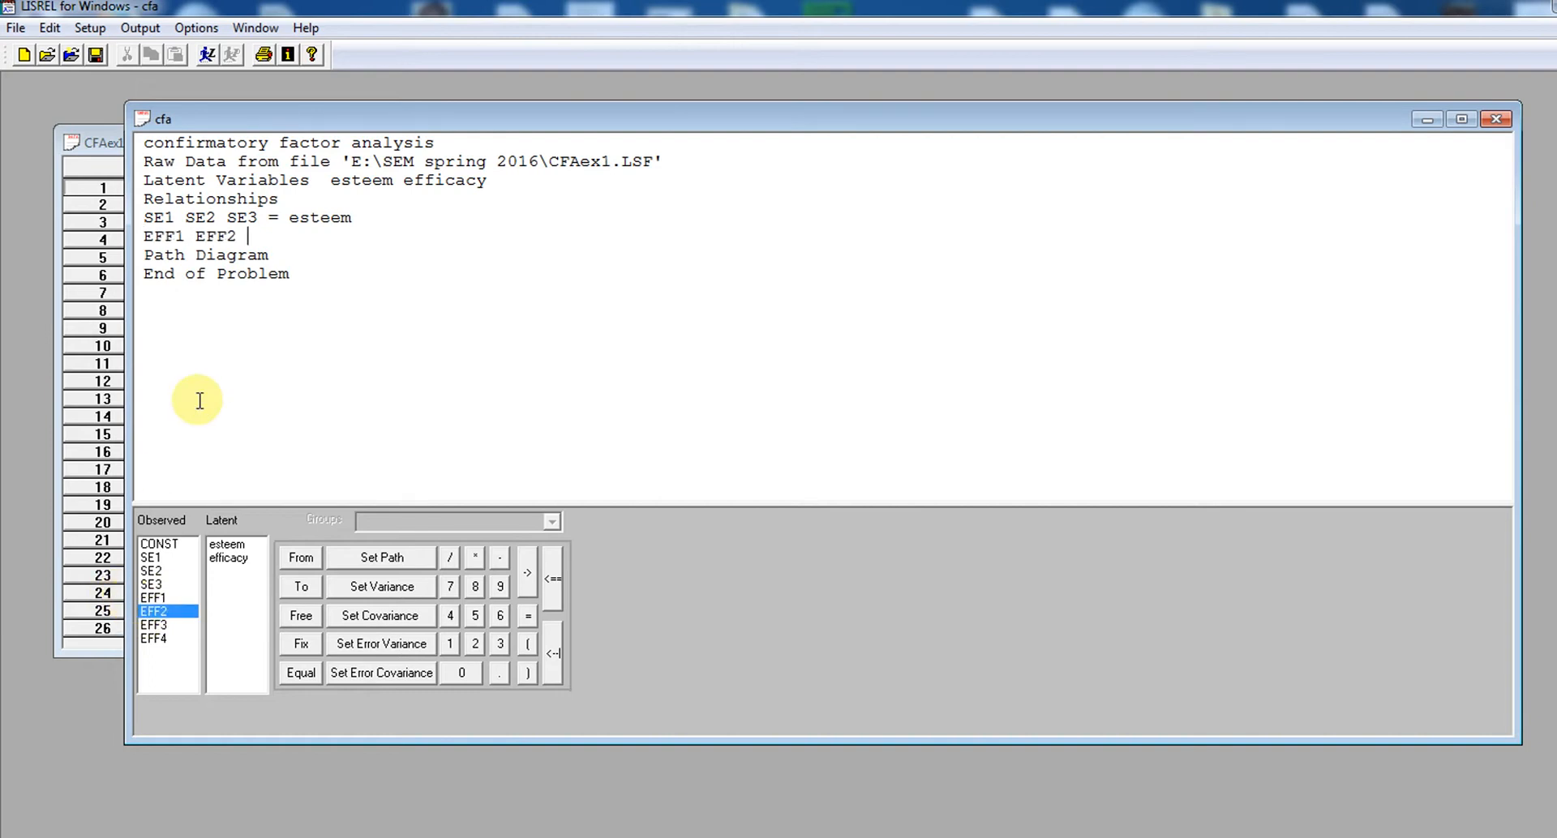
left_click(158, 626)
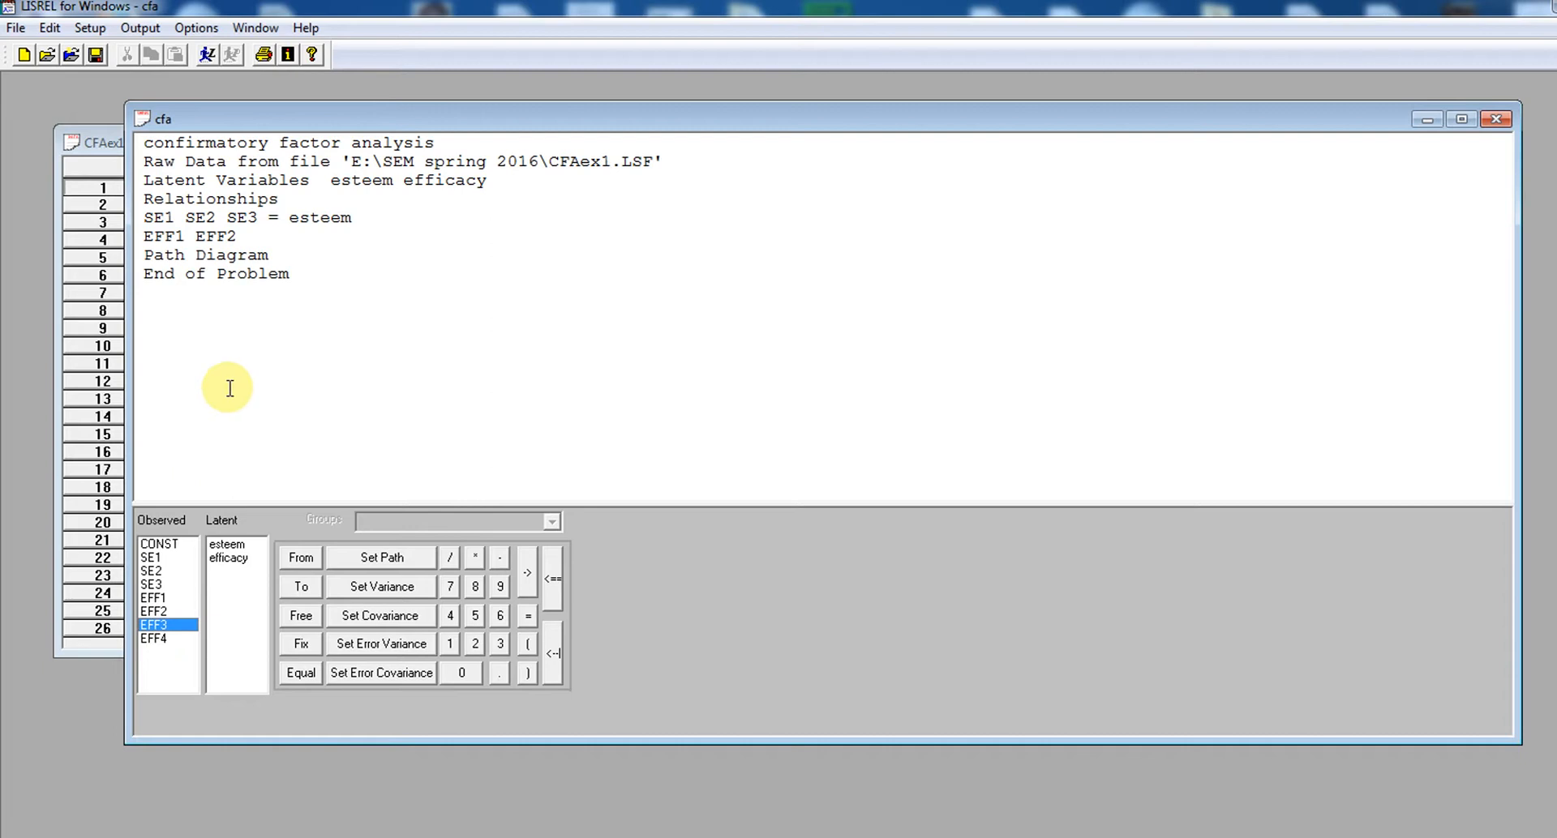
left_click_drag(167, 634, 219, 367)
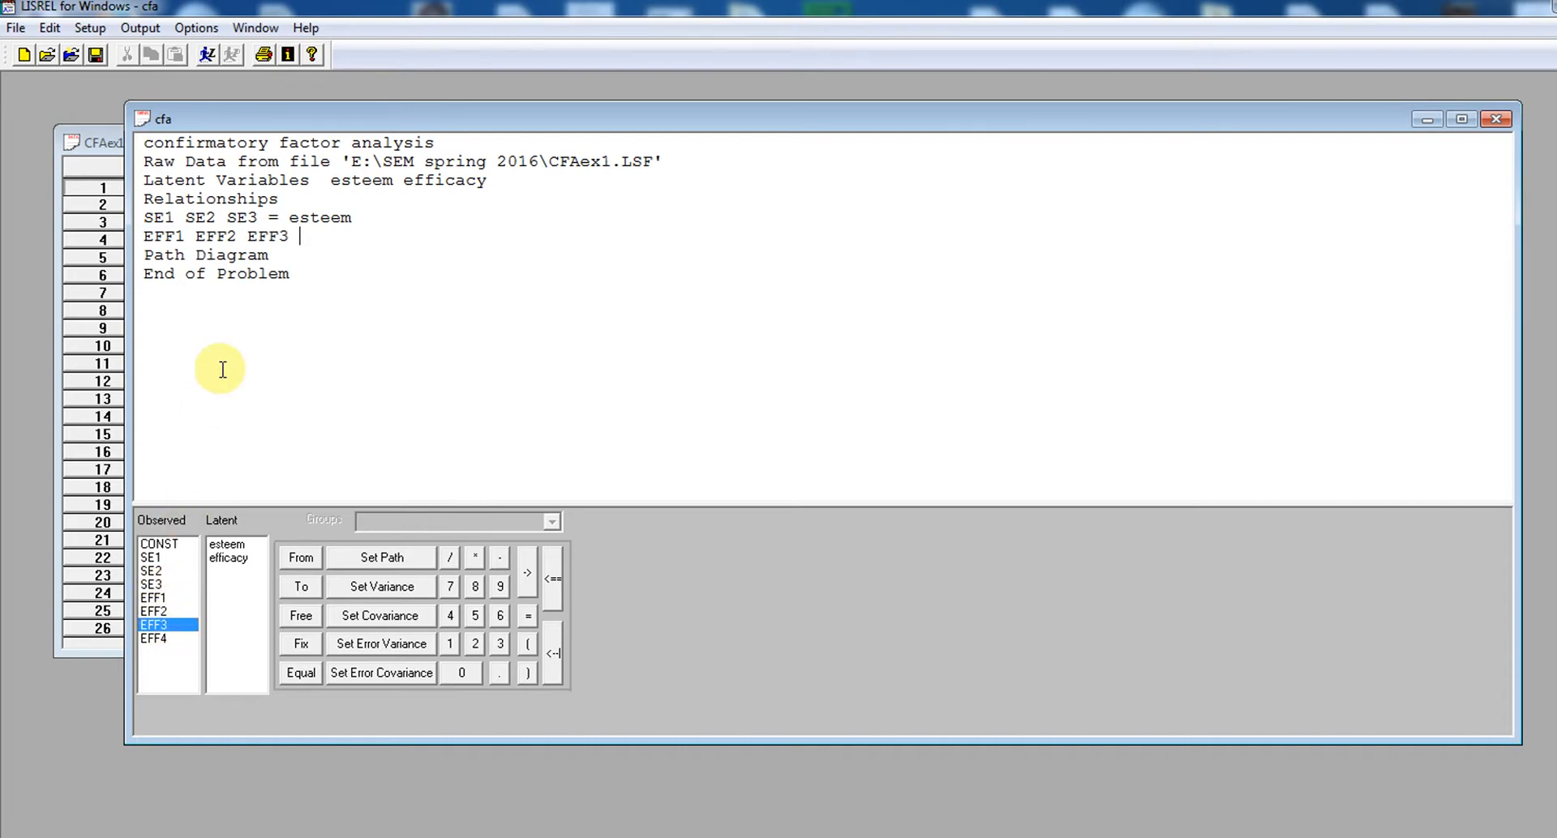
left_click(162, 638)
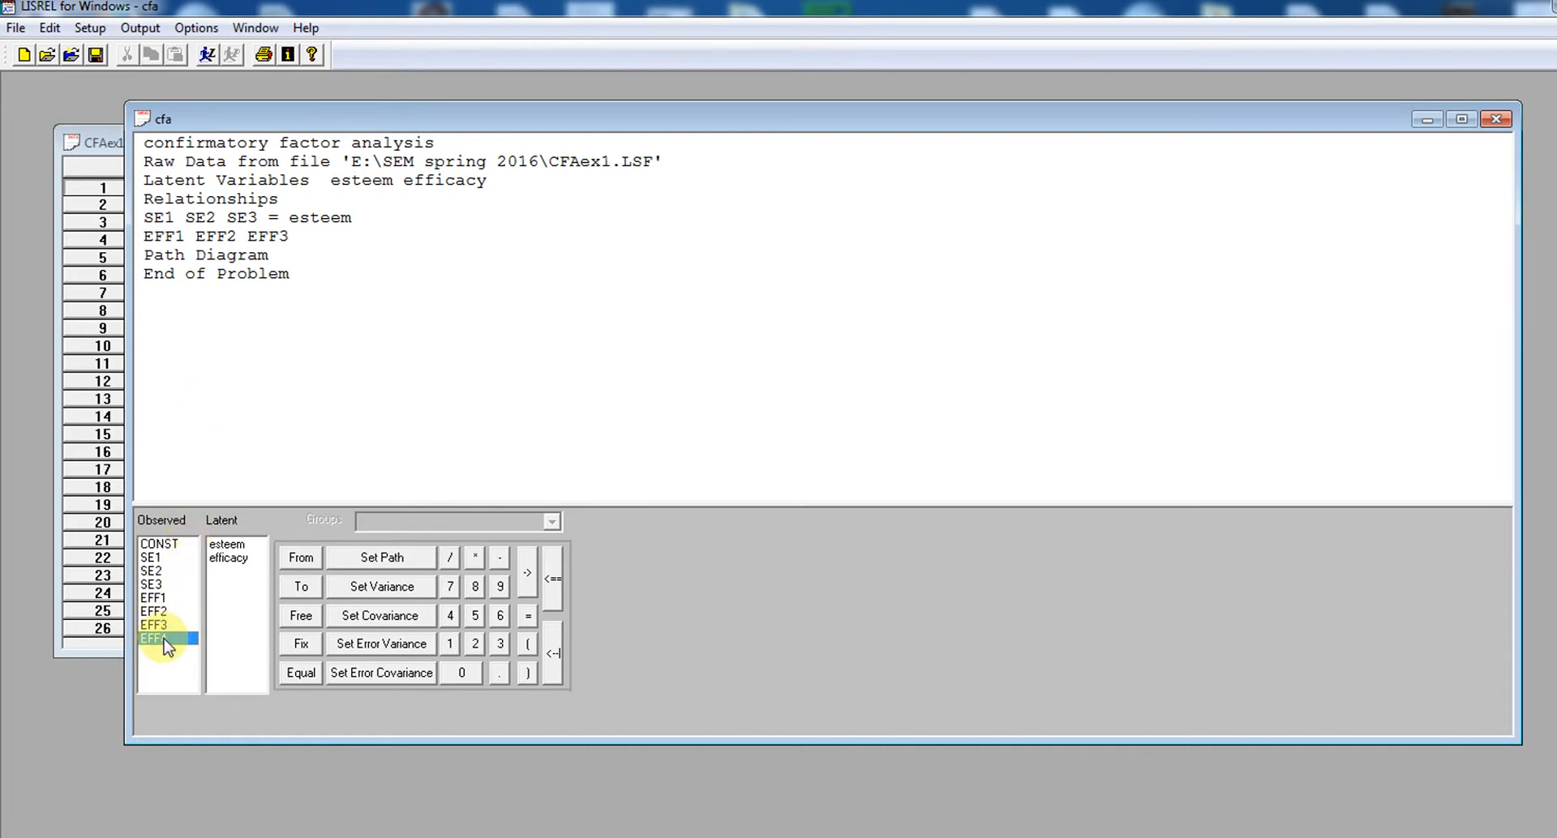
left_click_drag(165, 645, 271, 363)
type("= efficacy")
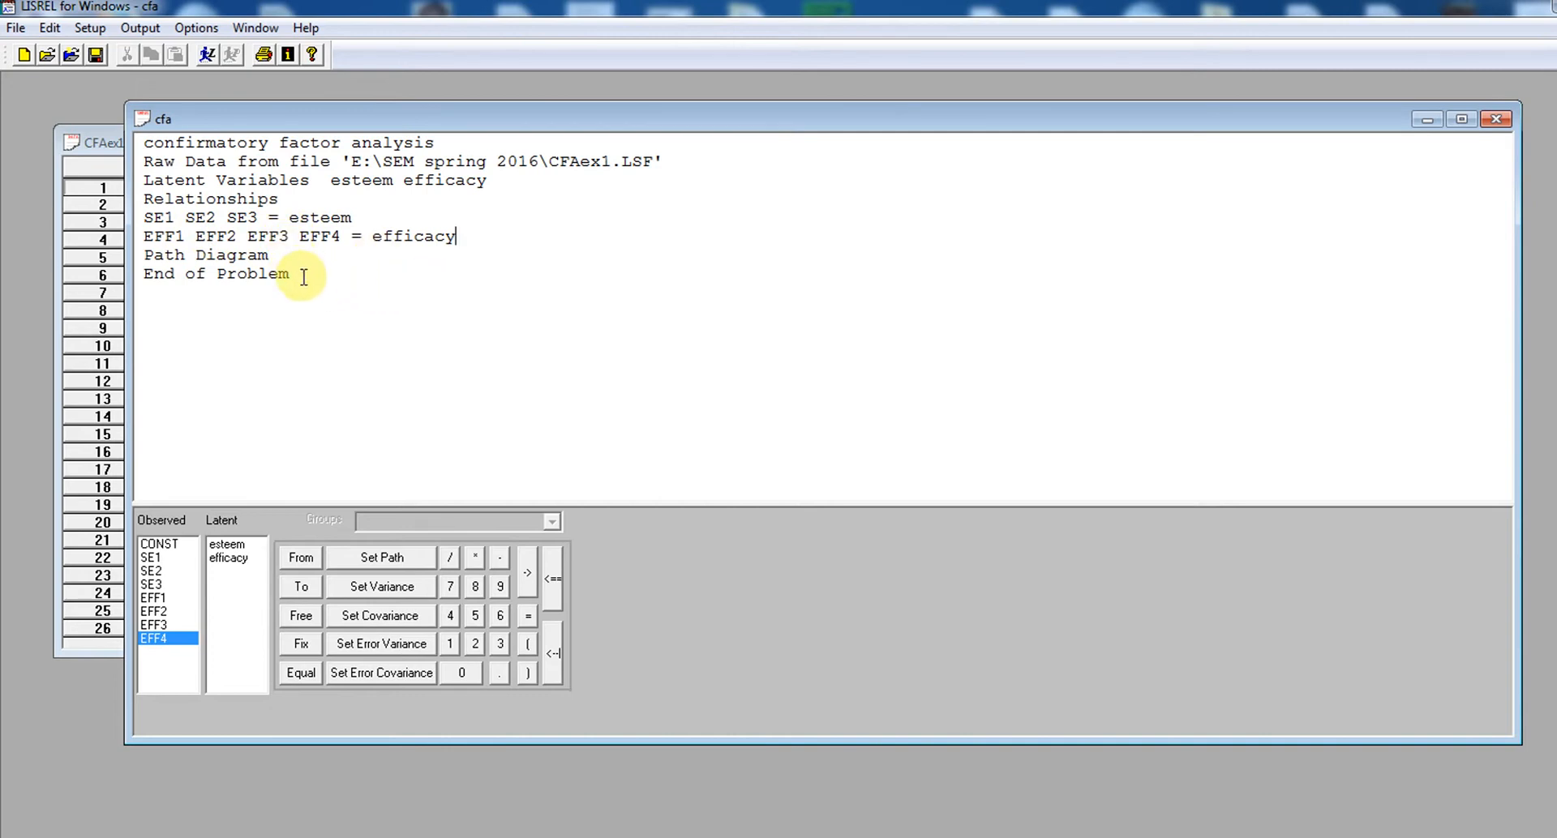
Run the complete SIMPLIS syntax and arrange the path diagram so the whole model and its fit statistics can be read
left_click_drag(304, 276, 122, 122)
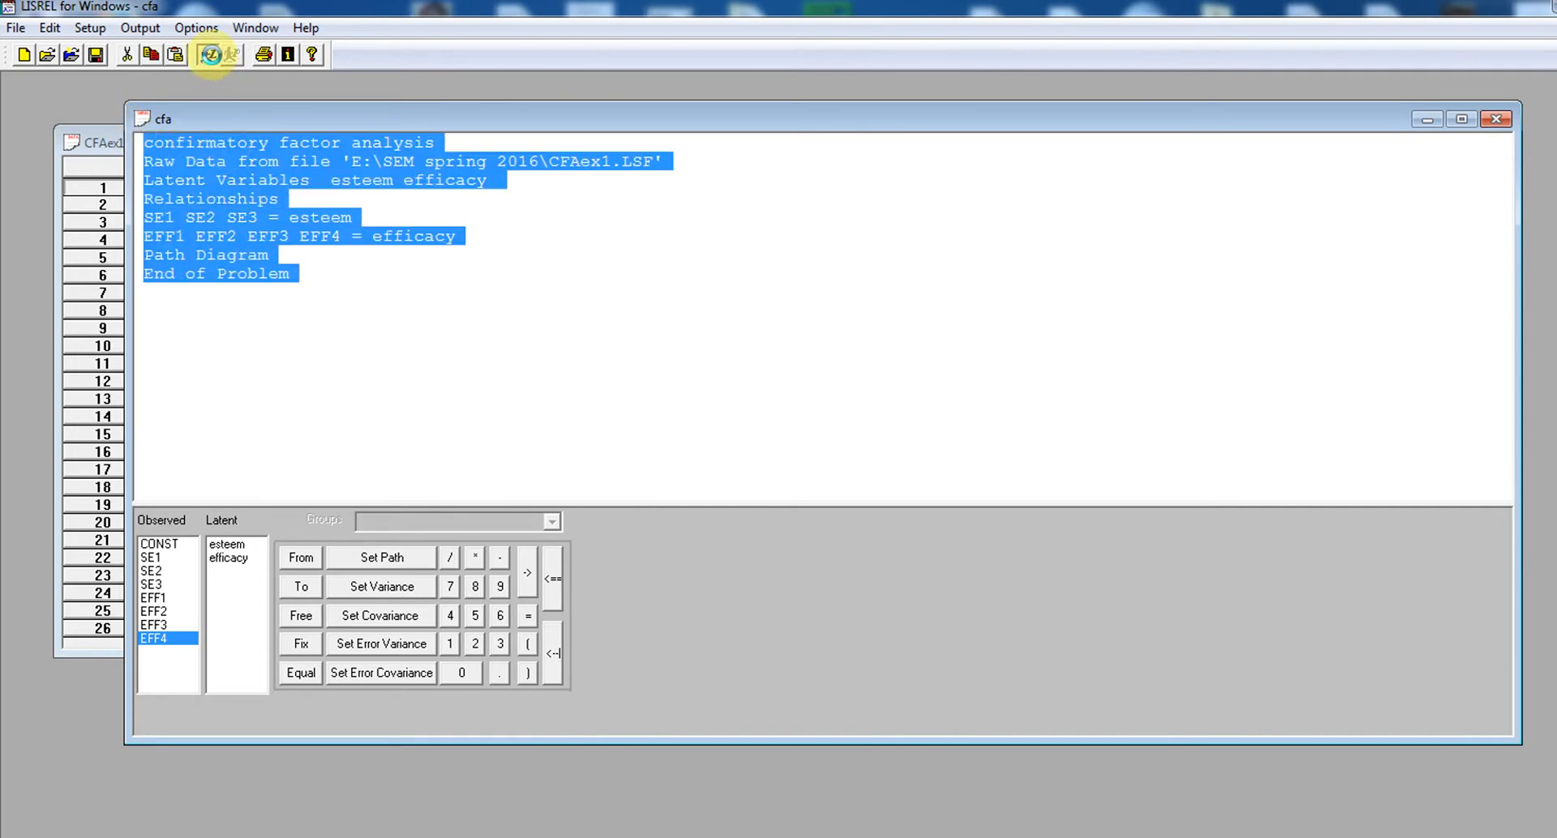
left_click(211, 54)
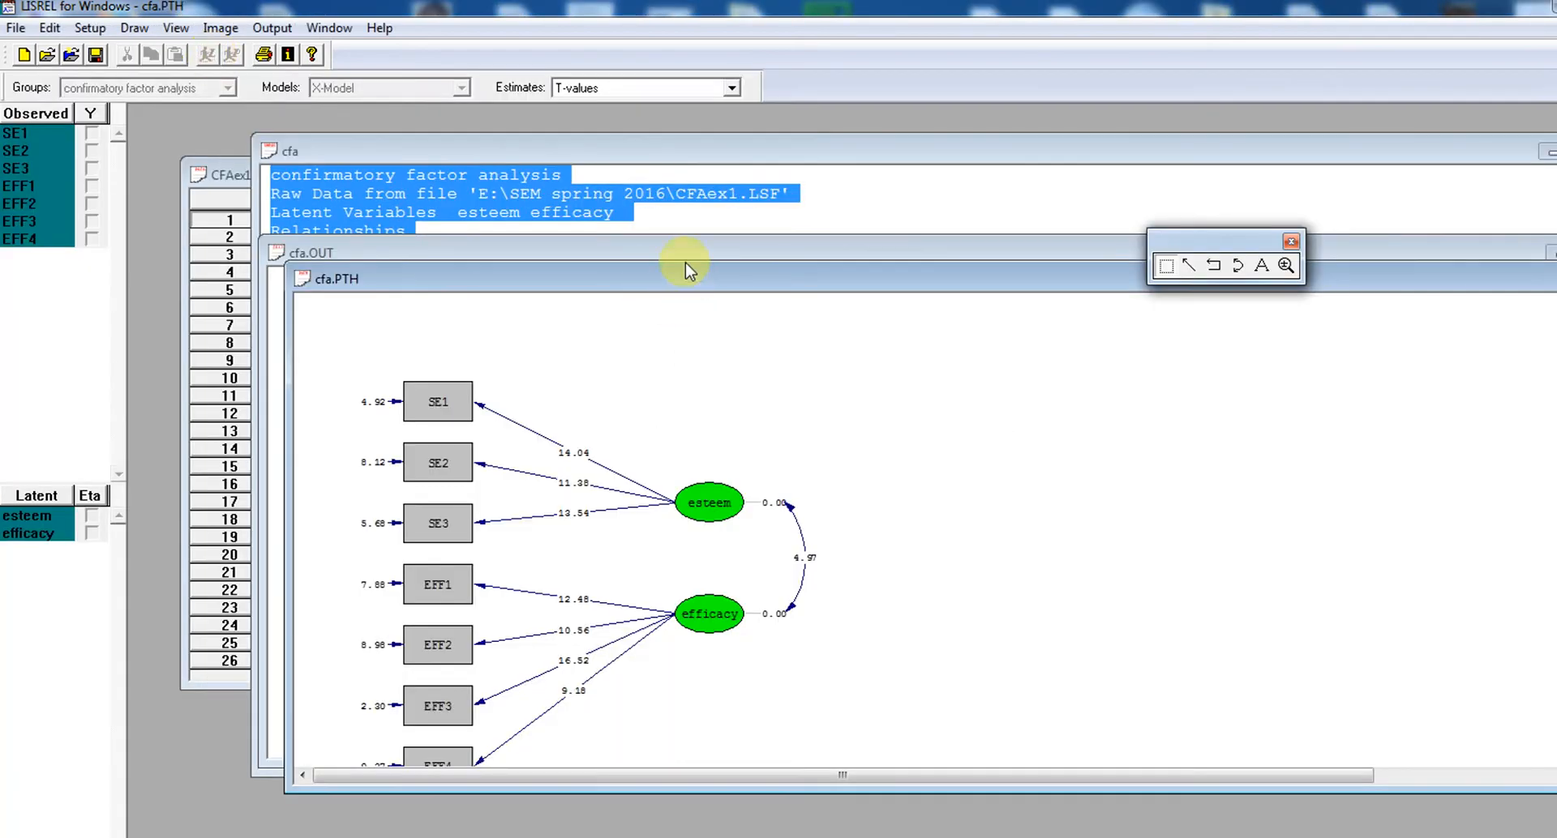
left_click_drag(695, 278, 599, 150)
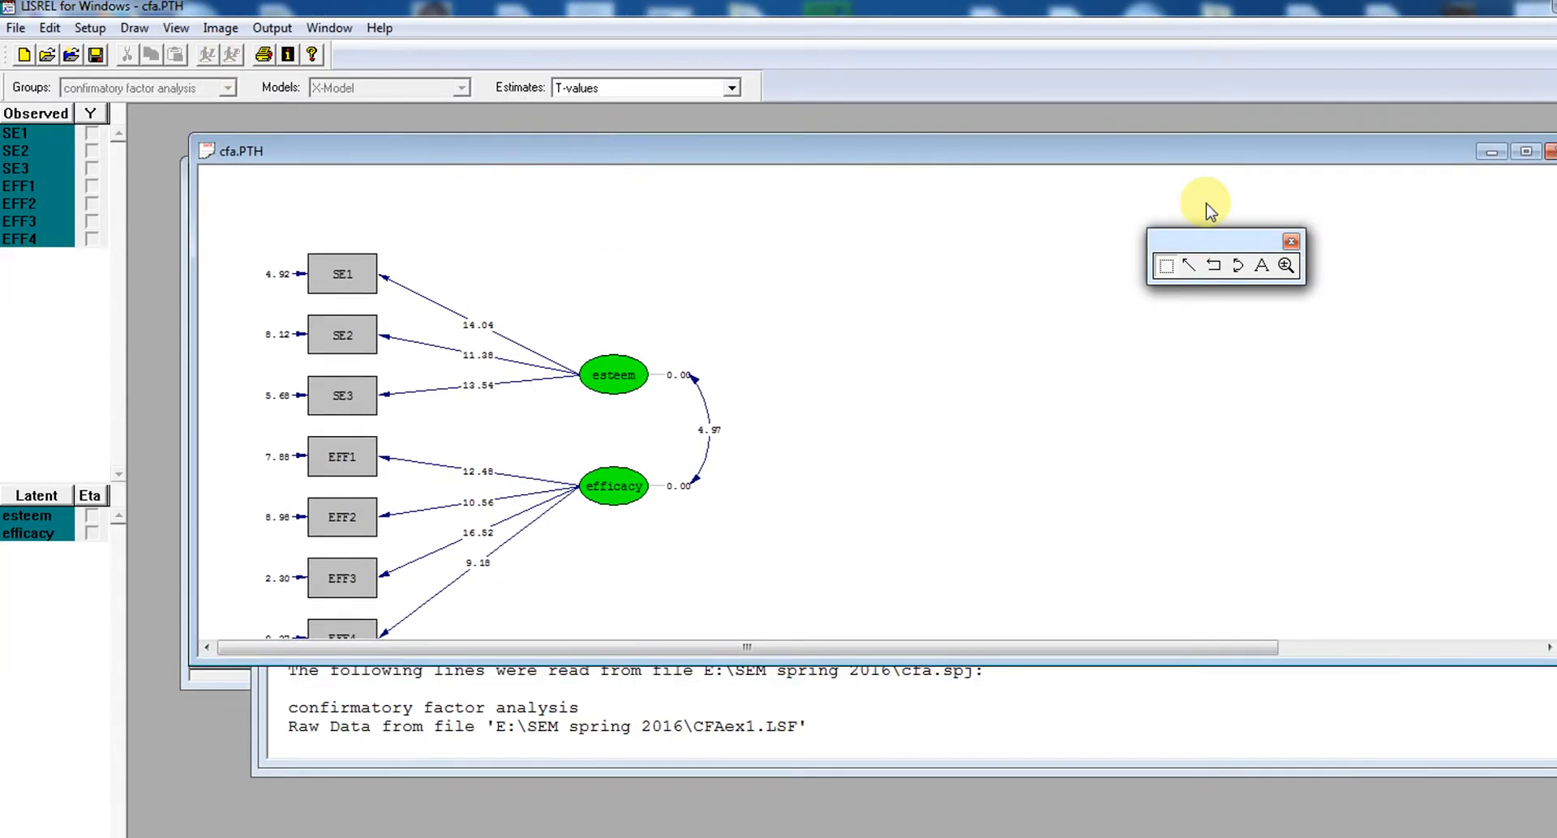
left_click(1290, 241)
scroll(1550, 250, "down", 2)
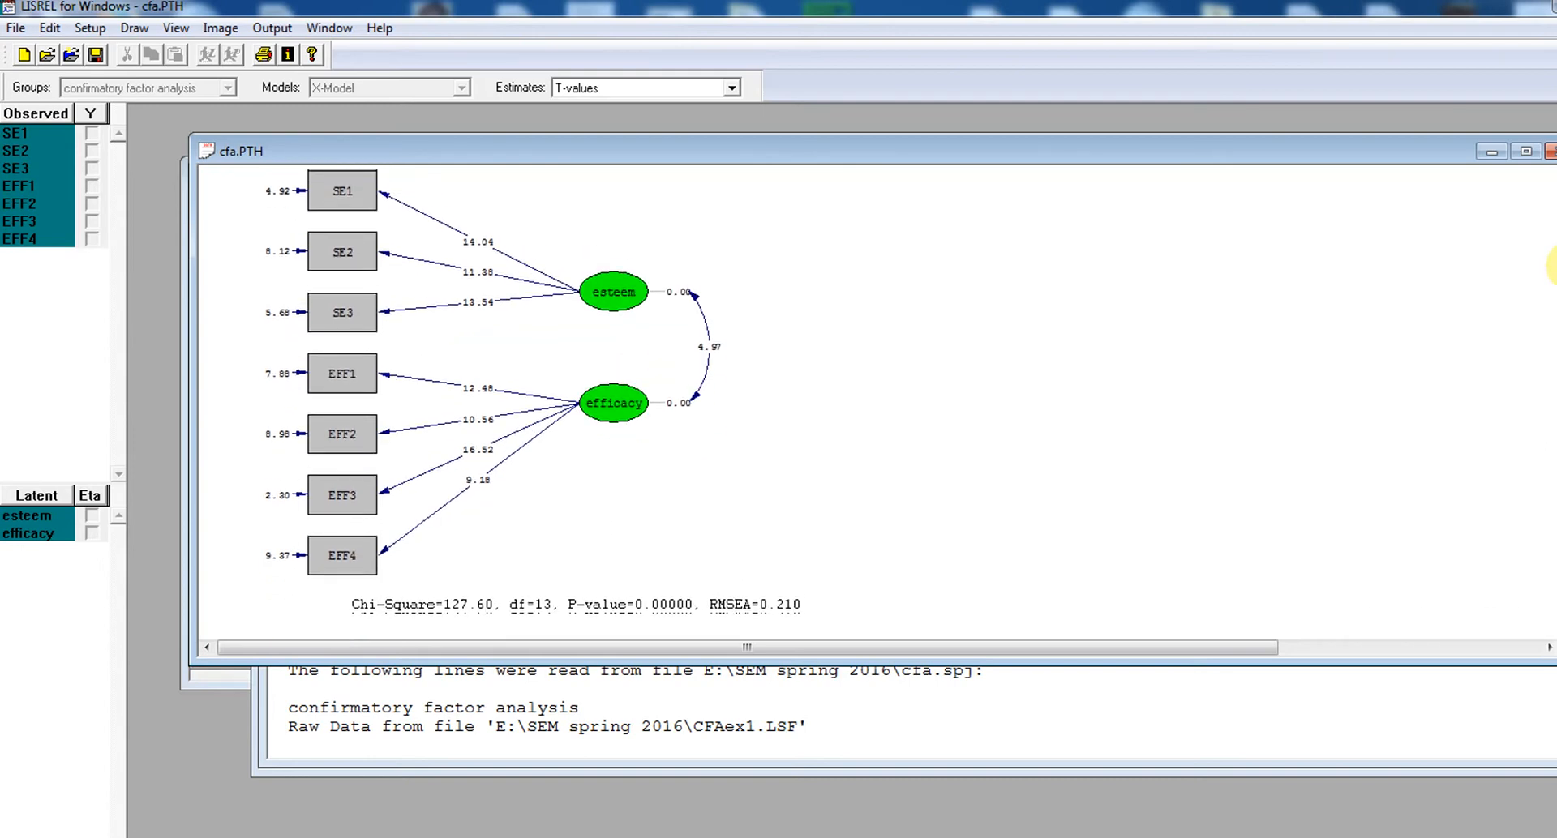
Show the parameter estimates on the path diagram, and switch the display back to T-values
left_click(649, 89)
left_click(643, 103)
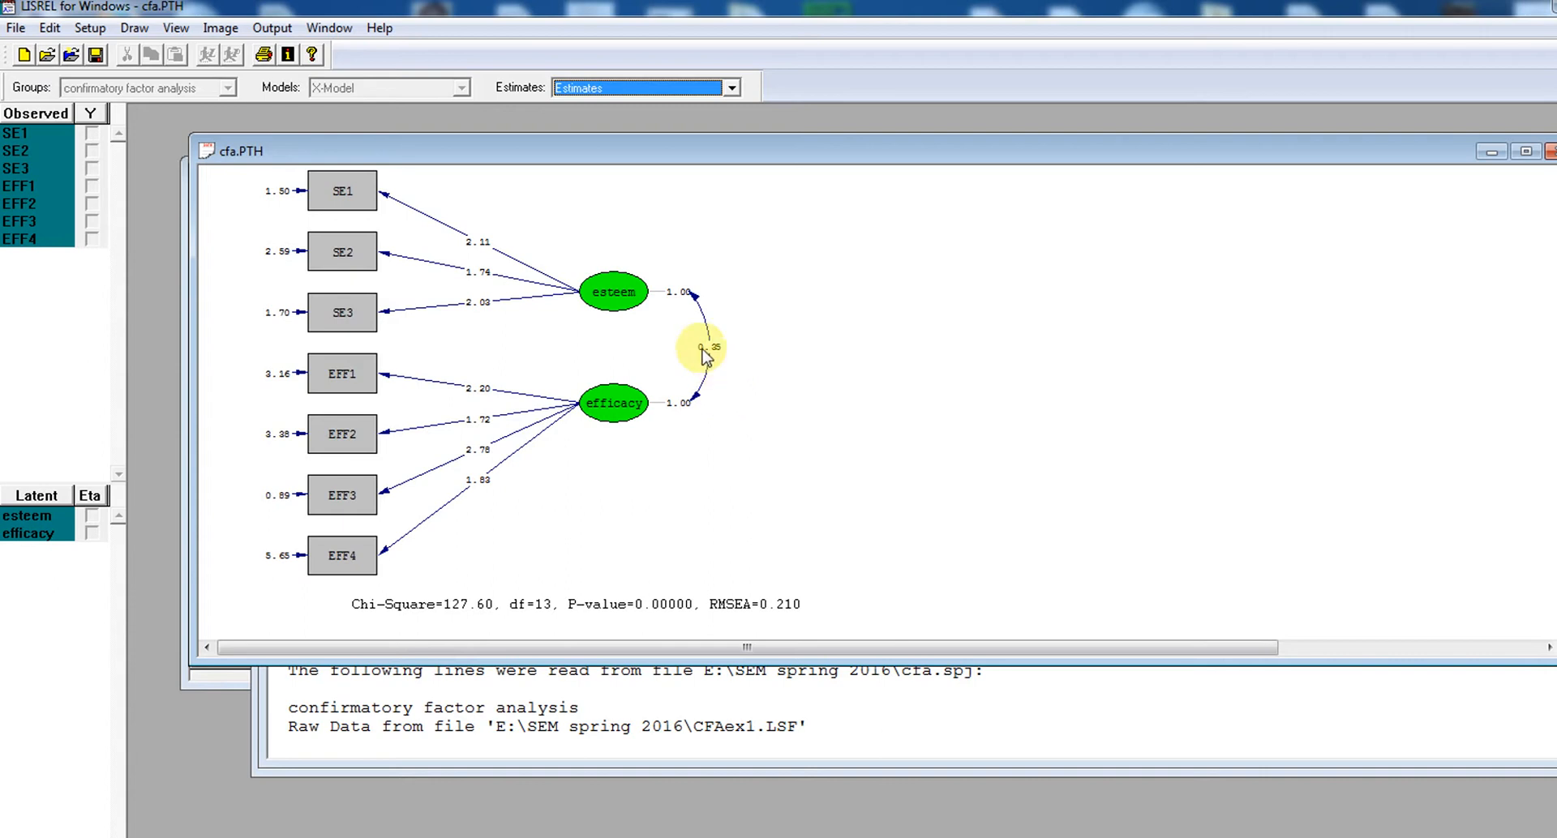
left_click(701, 90)
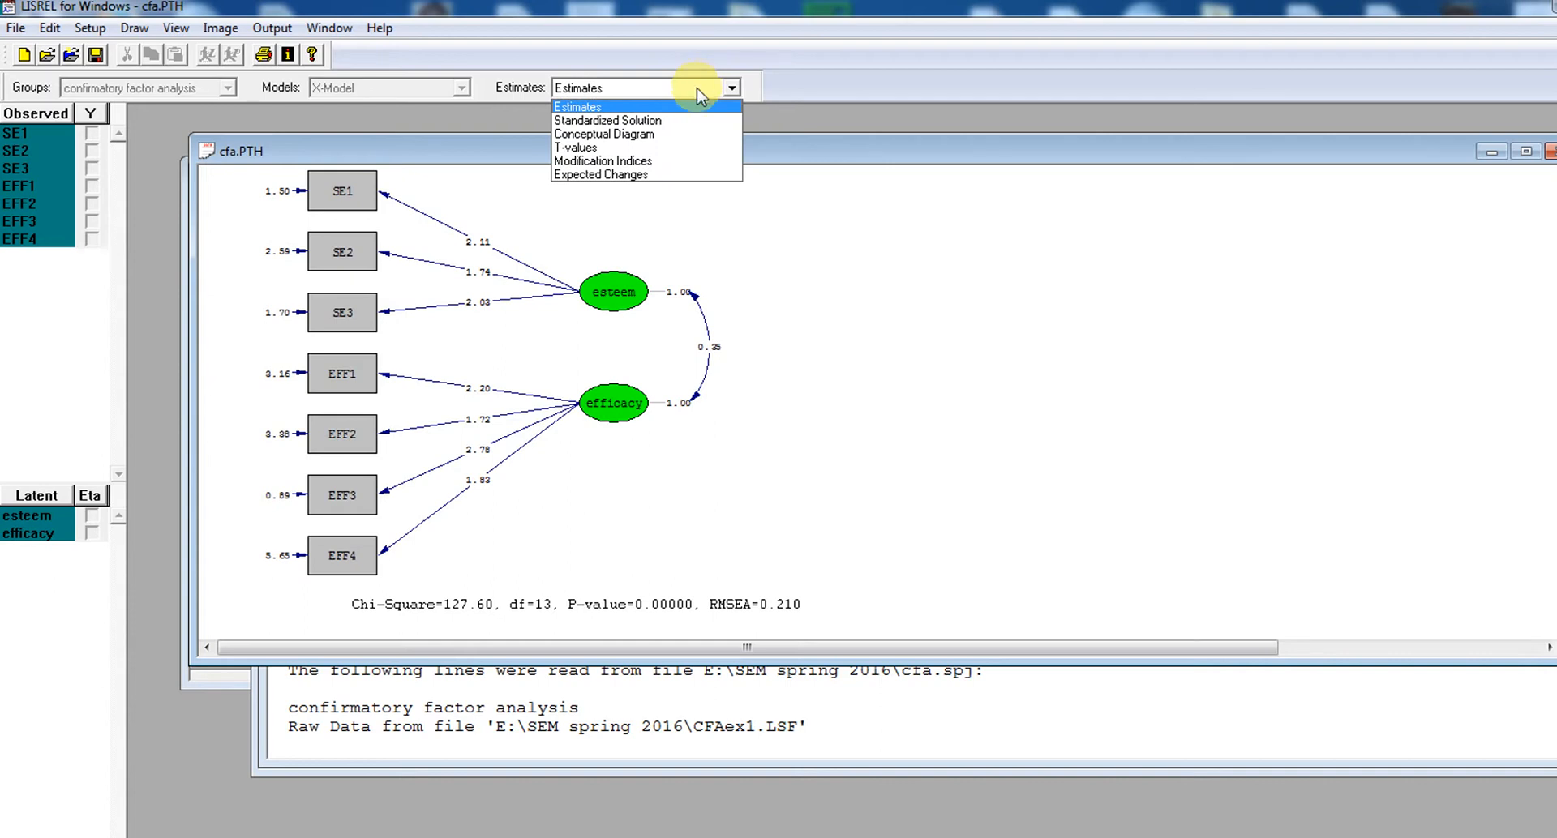
left_click(678, 147)
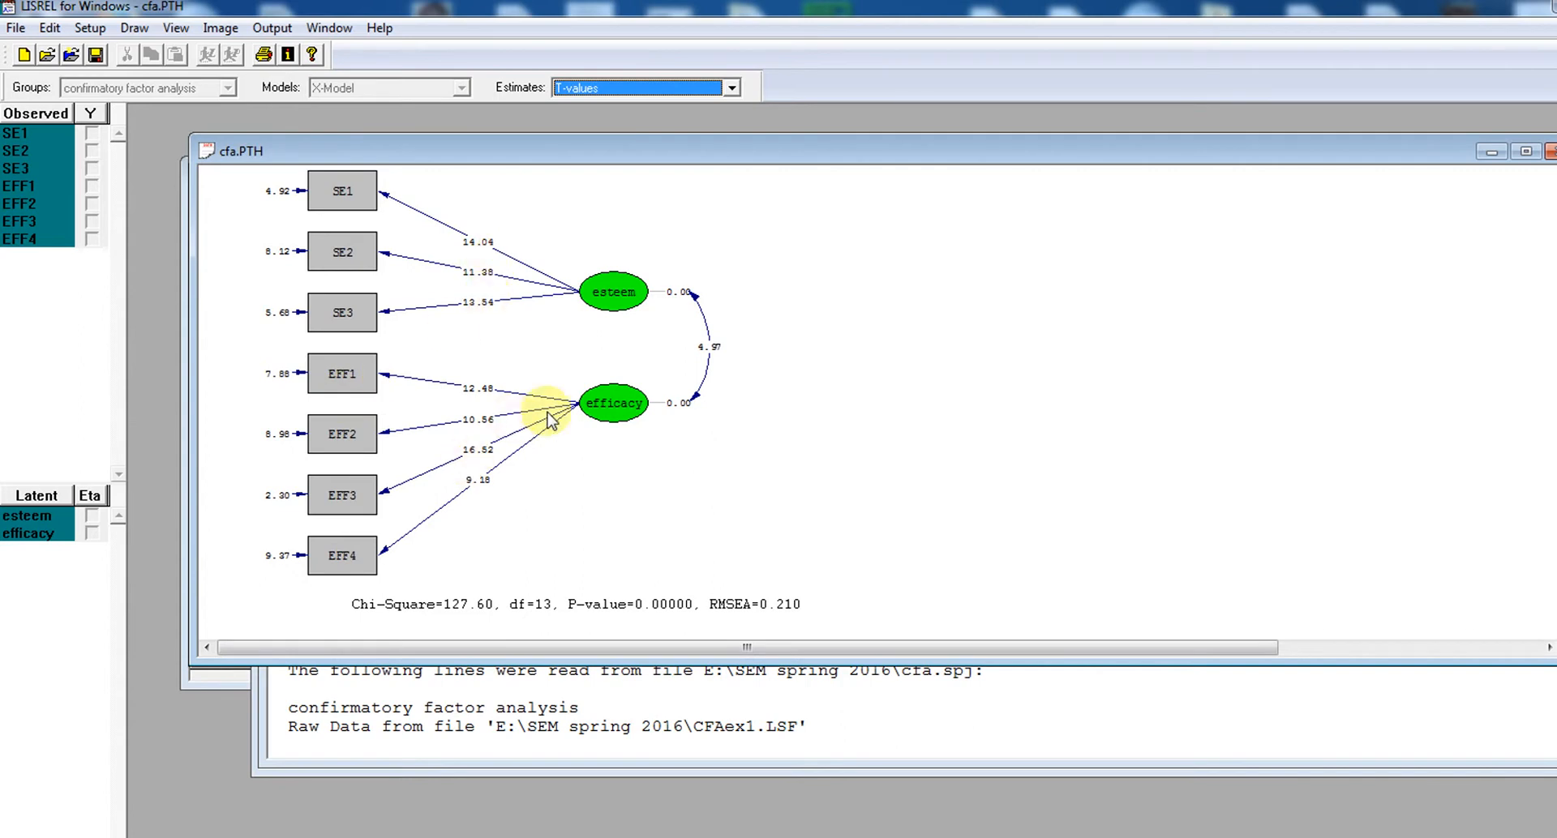
left_click(801, 554)
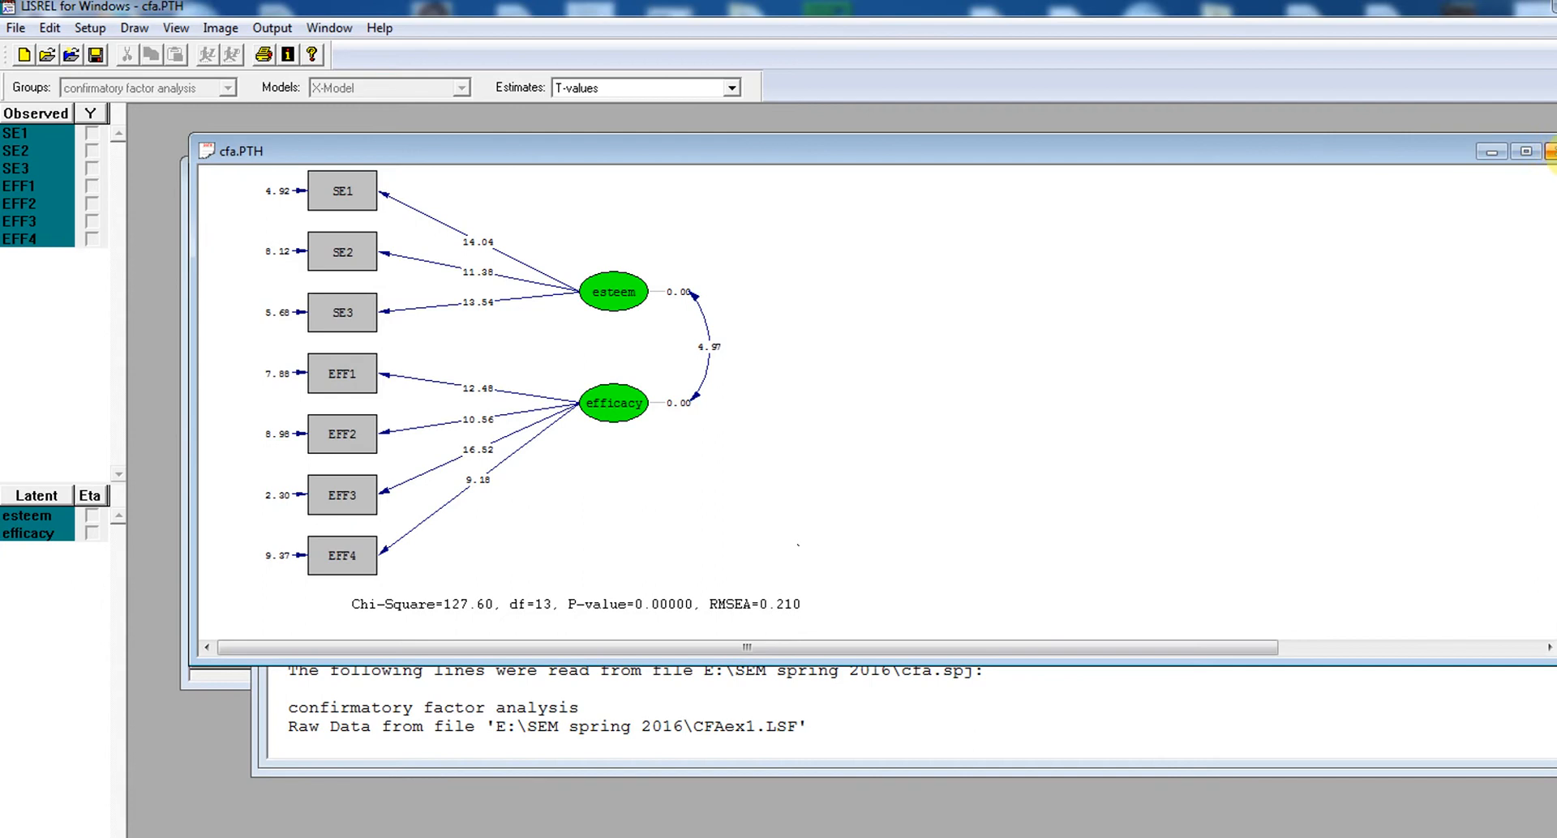
Close the path diagram without saving its changes and close the cfa.OUT output
left_click(1550, 153)
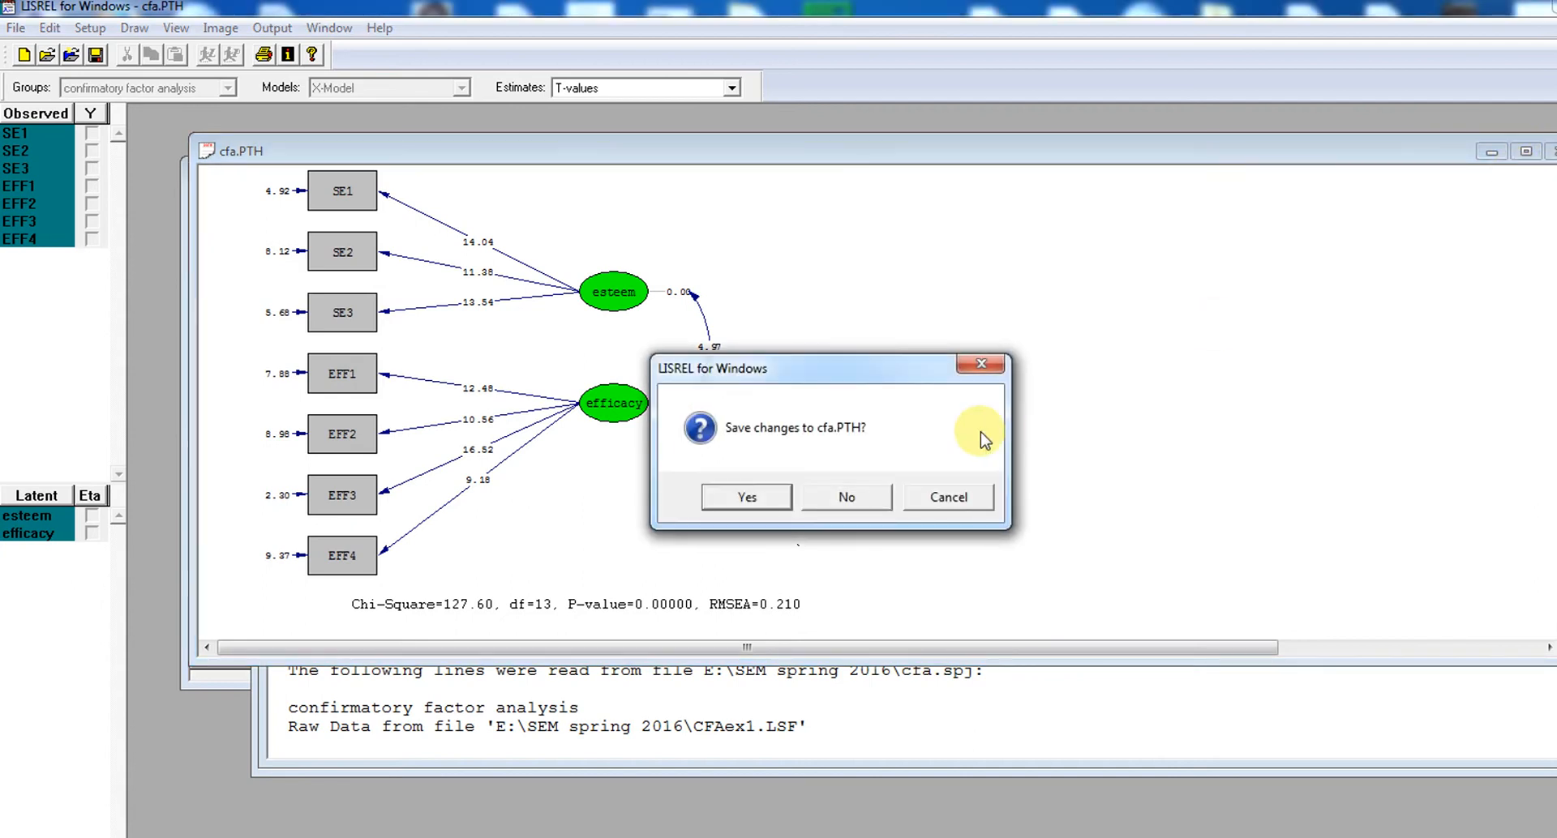
left_click(844, 502)
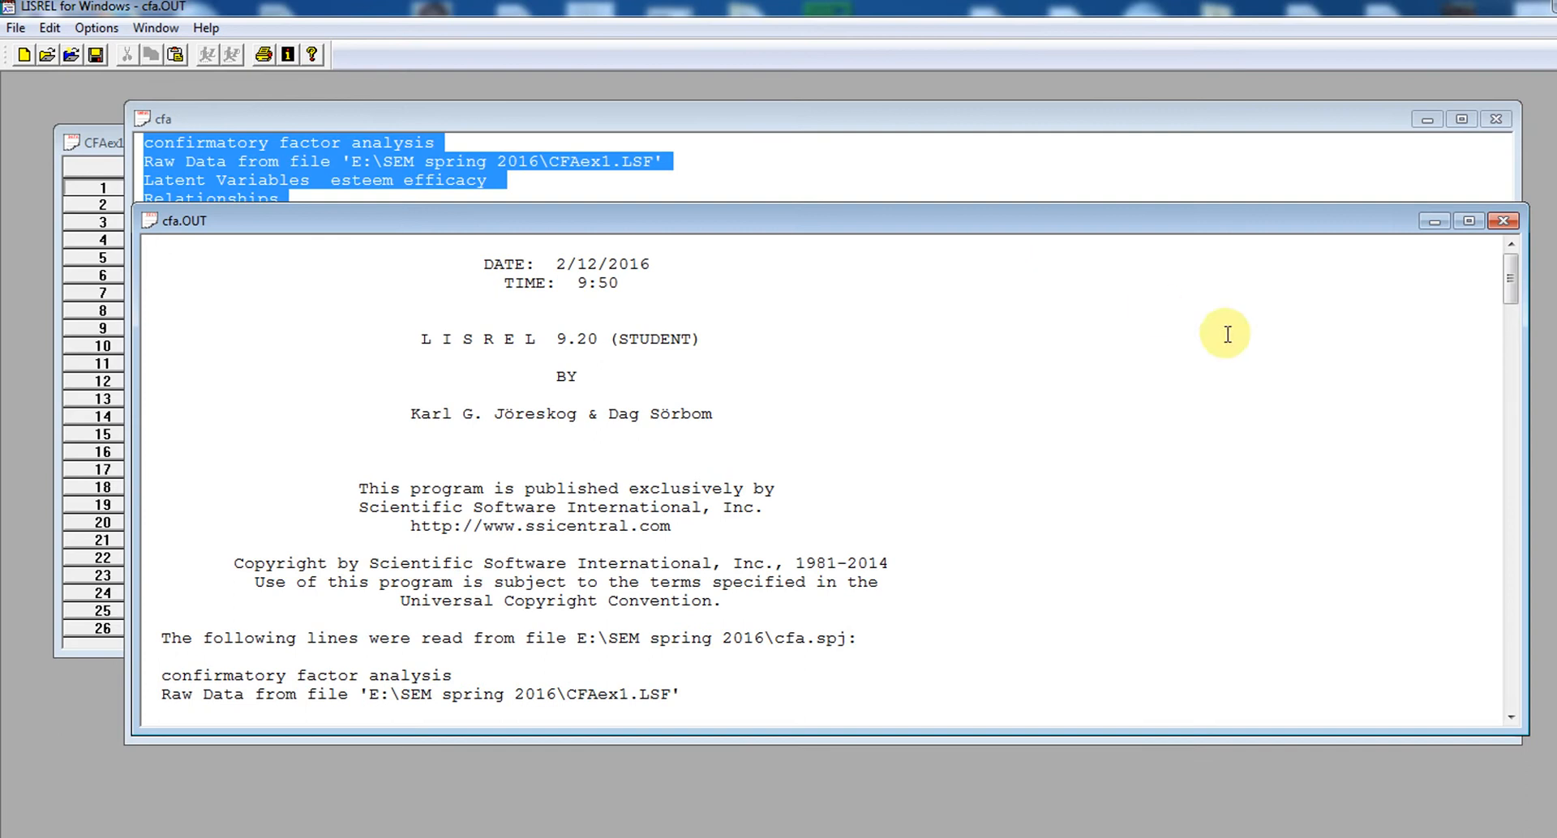
left_click_drag(1508, 299, 1522, 347)
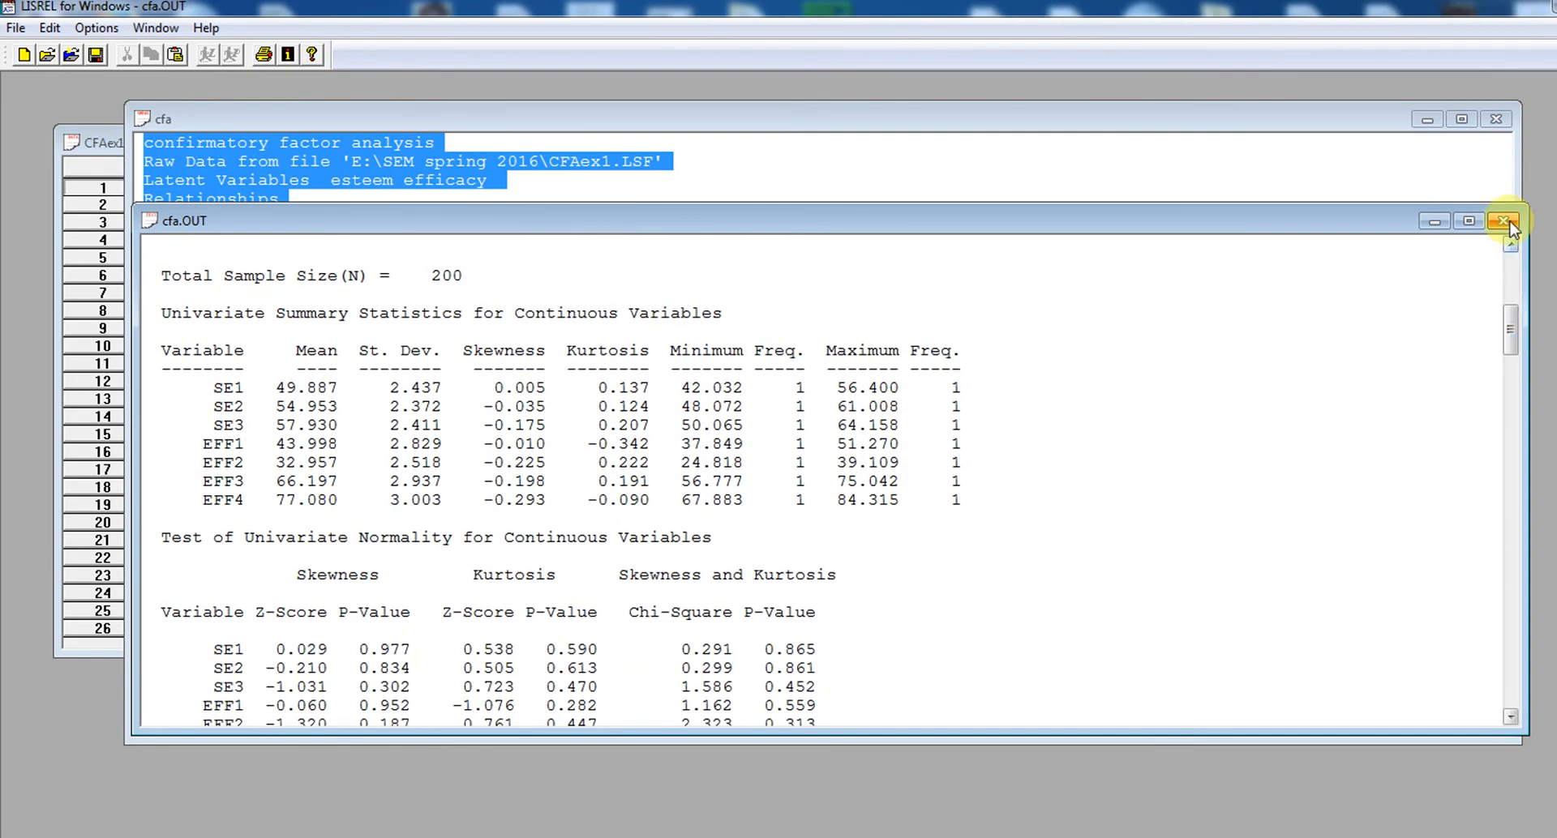
left_click(1502, 221)
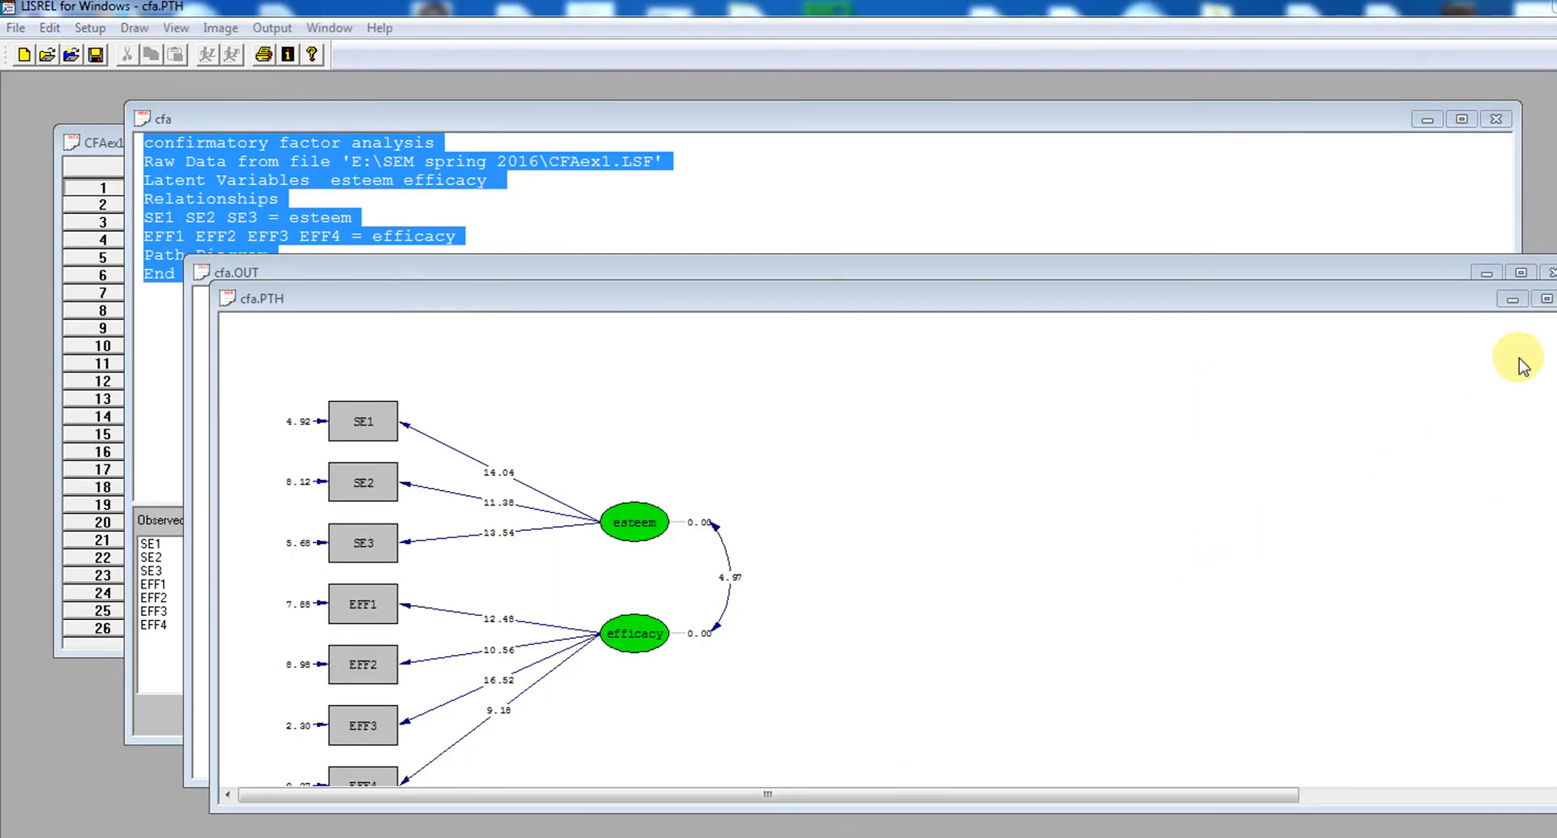
Minimize the path diagram and examine the summary statistics, normality tests and covariance matrix in the cfa.OUT output
left_click(1516, 310)
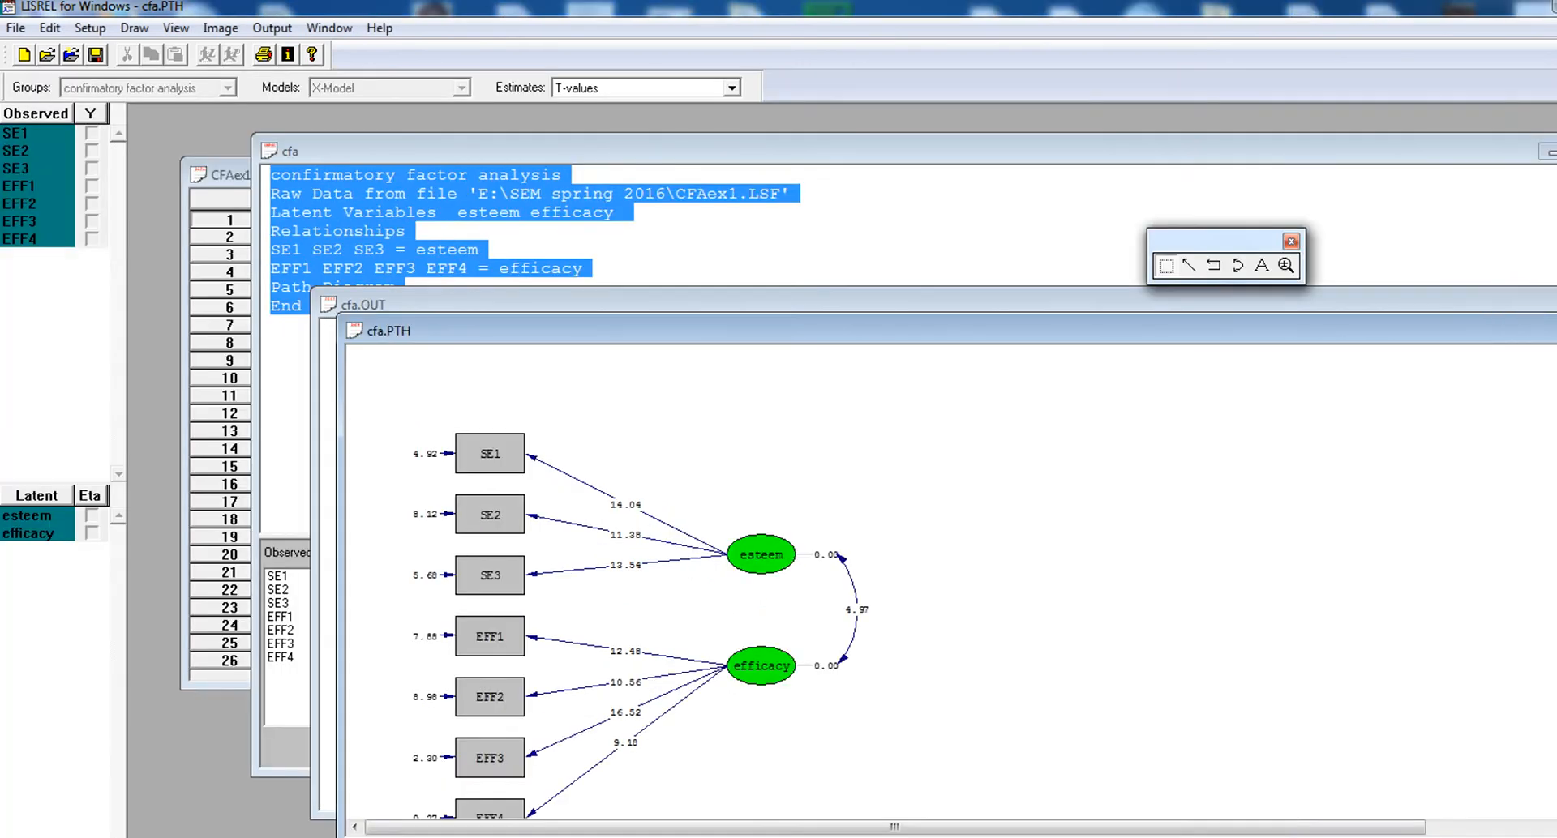
left_click(1556, 331)
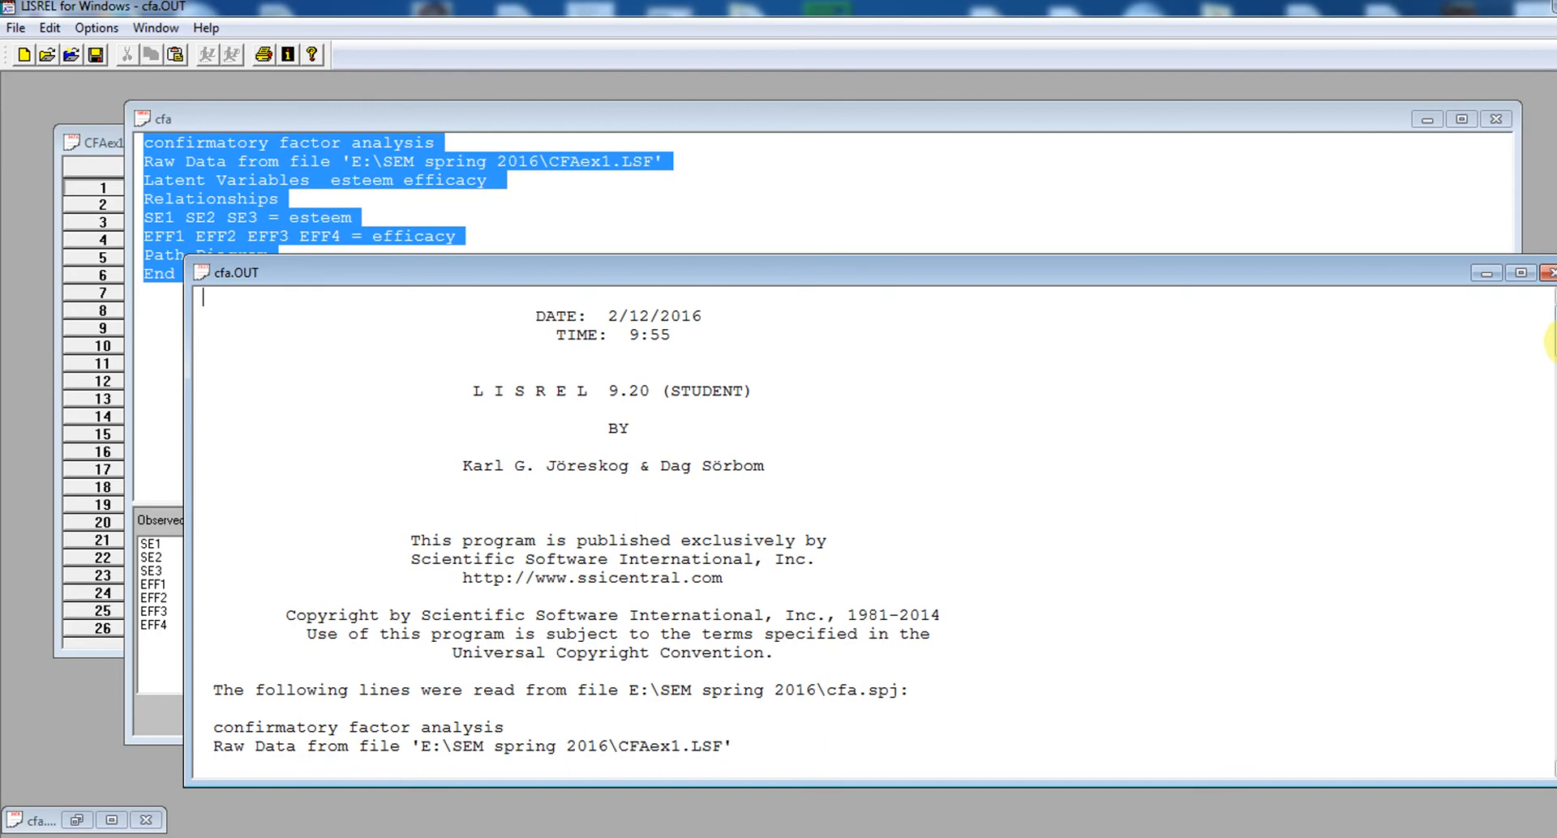
left_click_drag(1550, 342, 1552, 381)
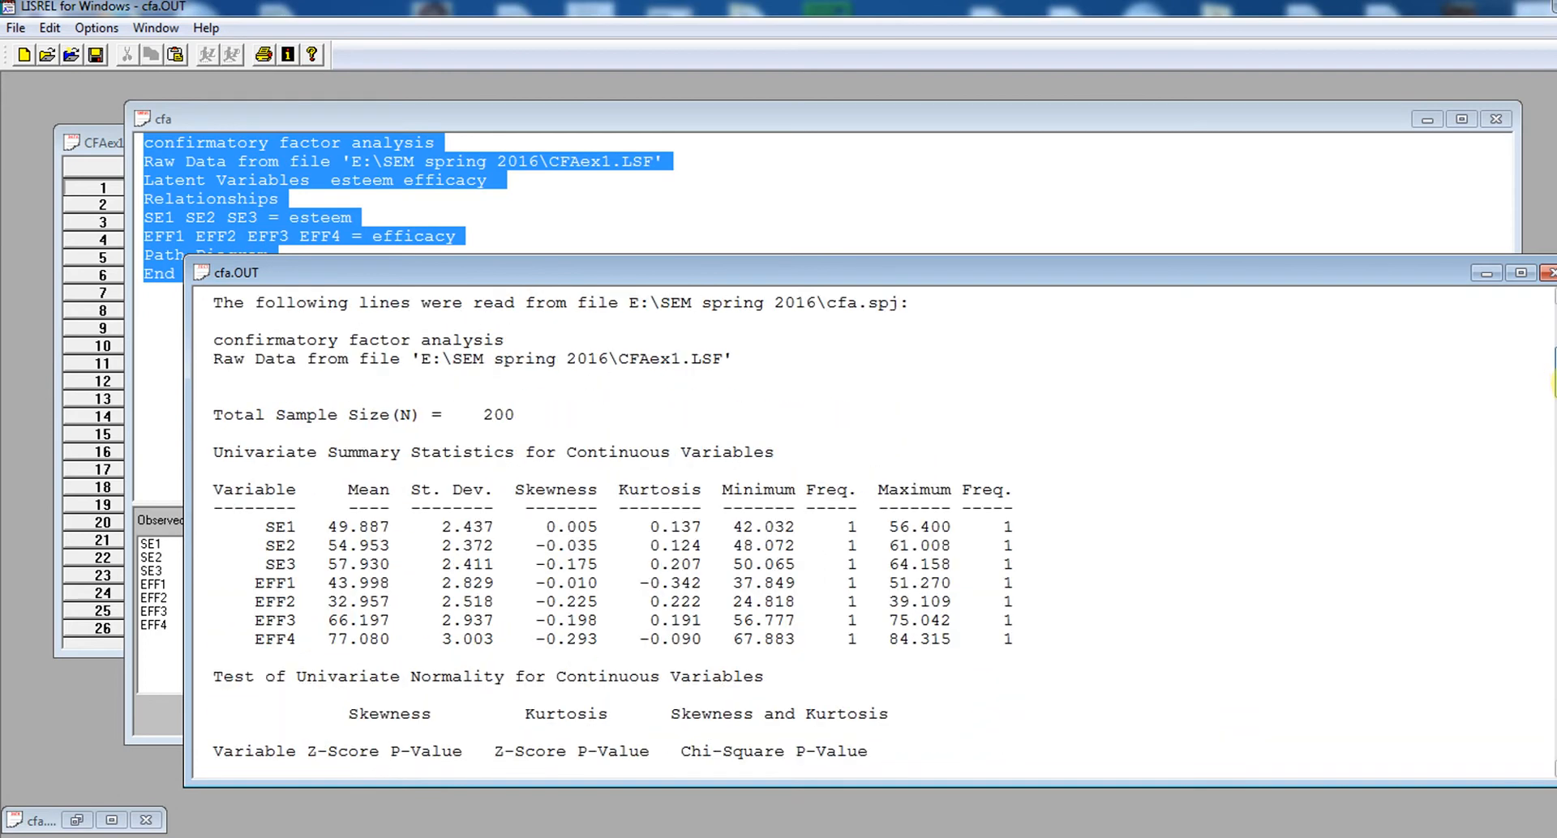
scroll(1135, 740, "up", 6)
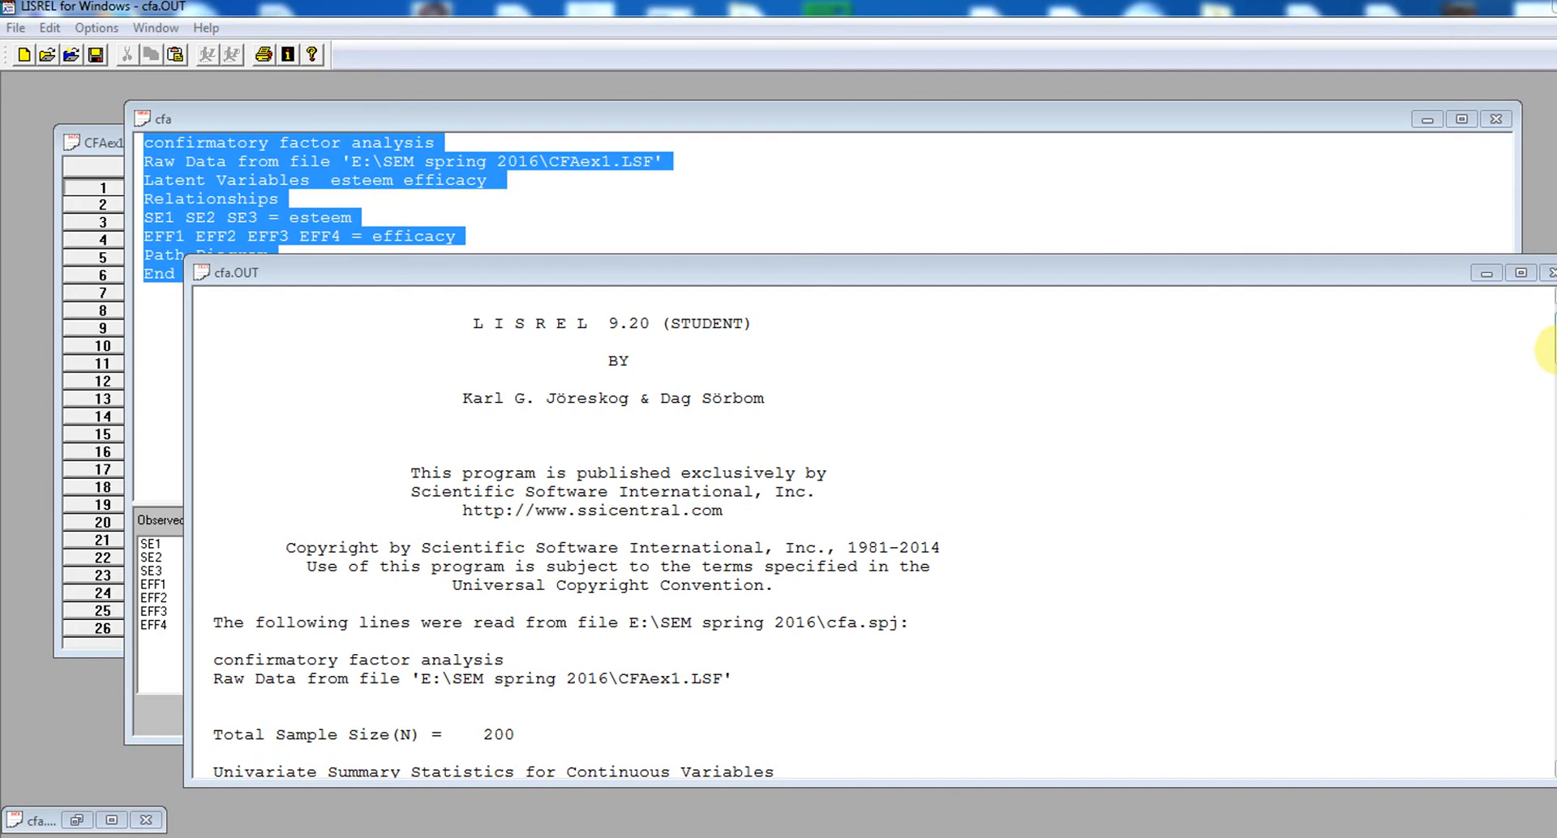
left_click_drag(1550, 348, 1550, 447)
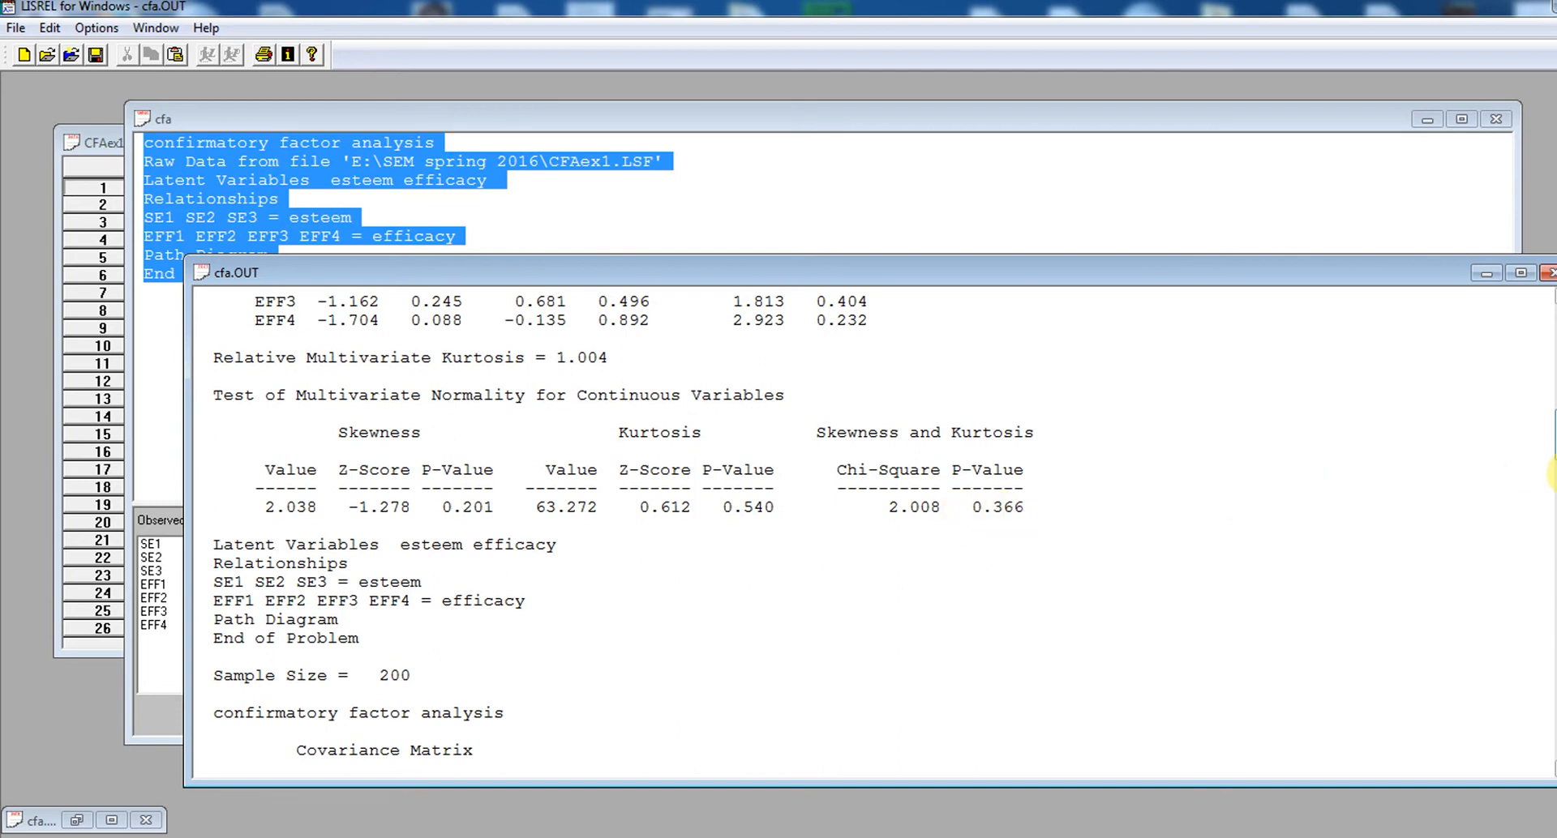
scroll(1550, 454, "down", 2)
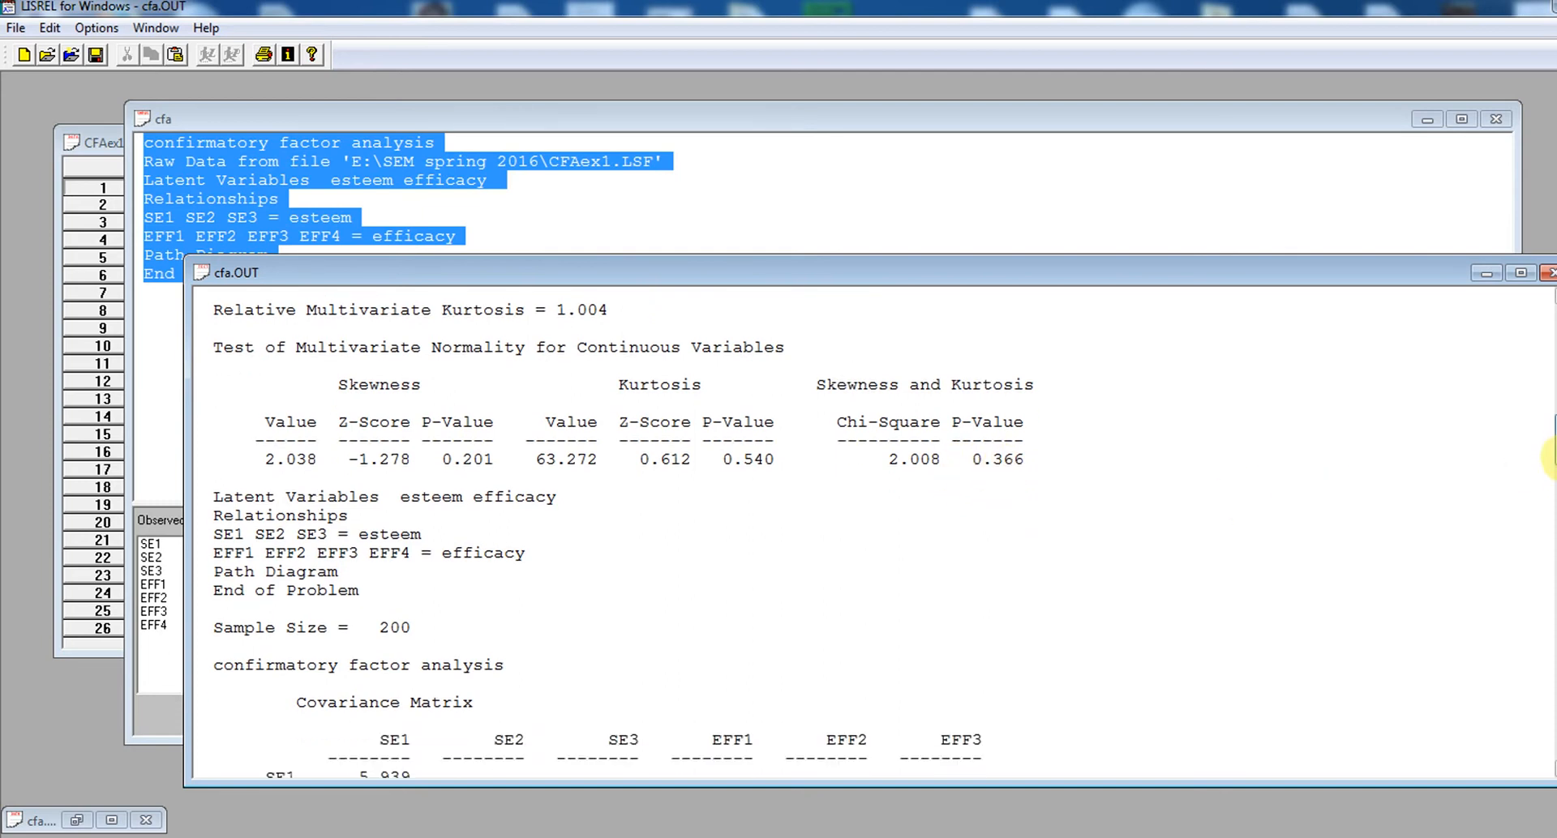
scroll(1550, 466, "down", 10)
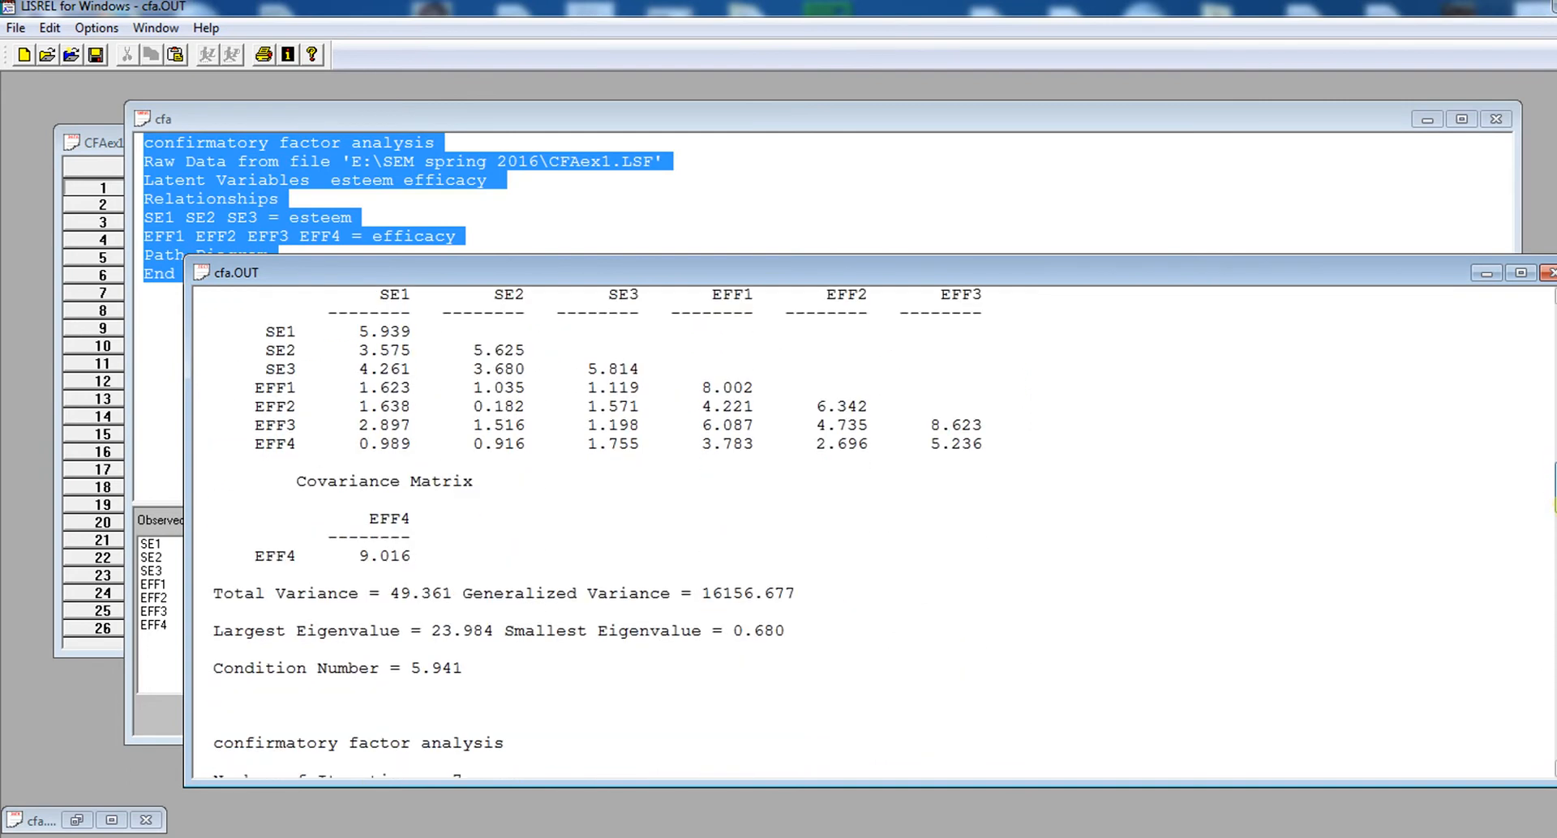
Examine the measurement equations for SE1 to SE3 and EFF1 to EFF4, including loadings, standard errors, Z-values, P-values and R²
scroll(1550, 503, "down", 7)
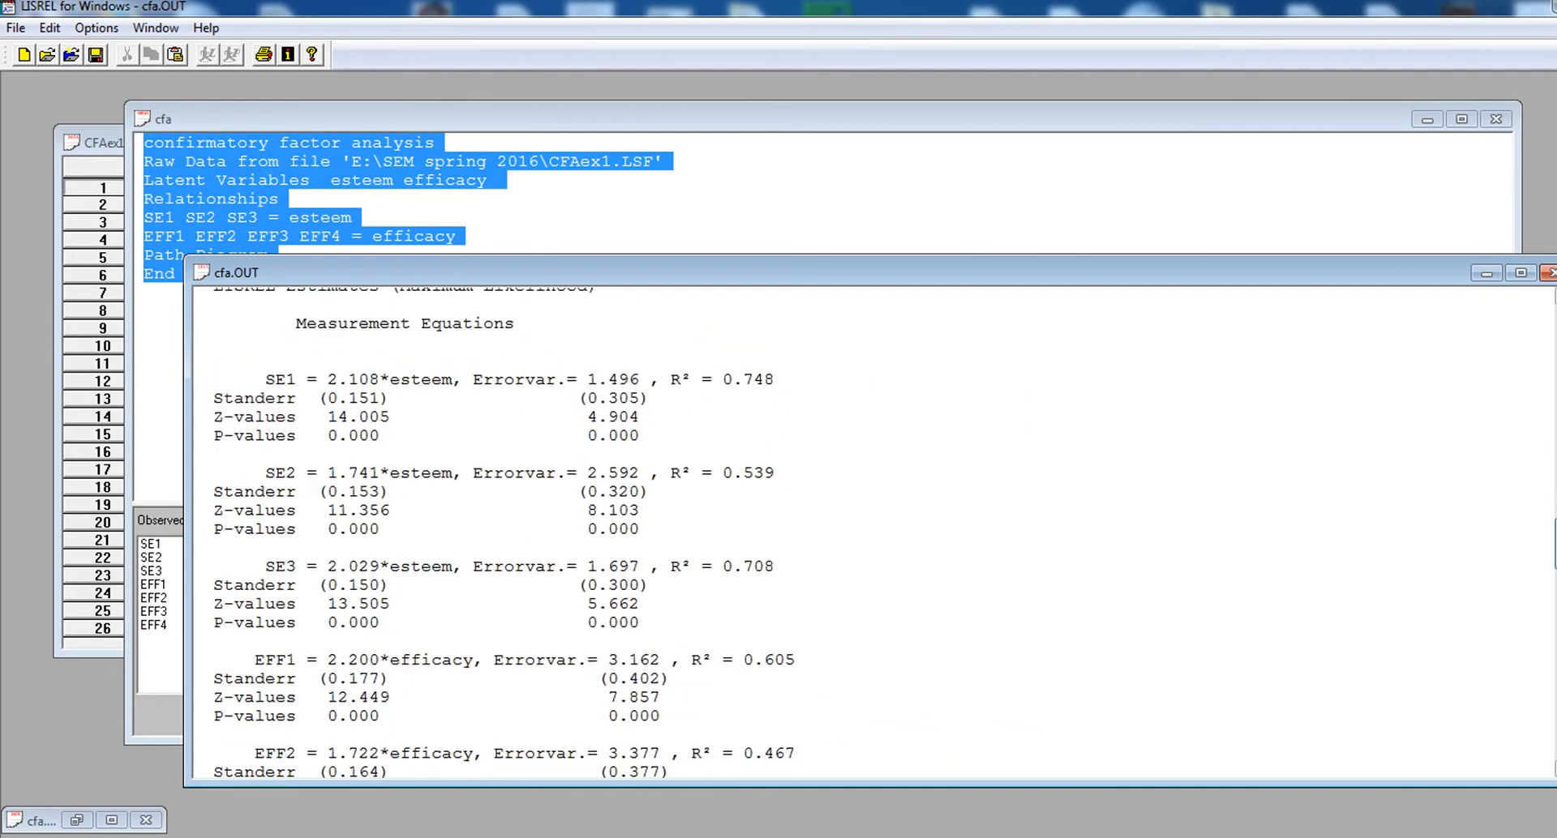
scroll(1550, 535, "up", 1)
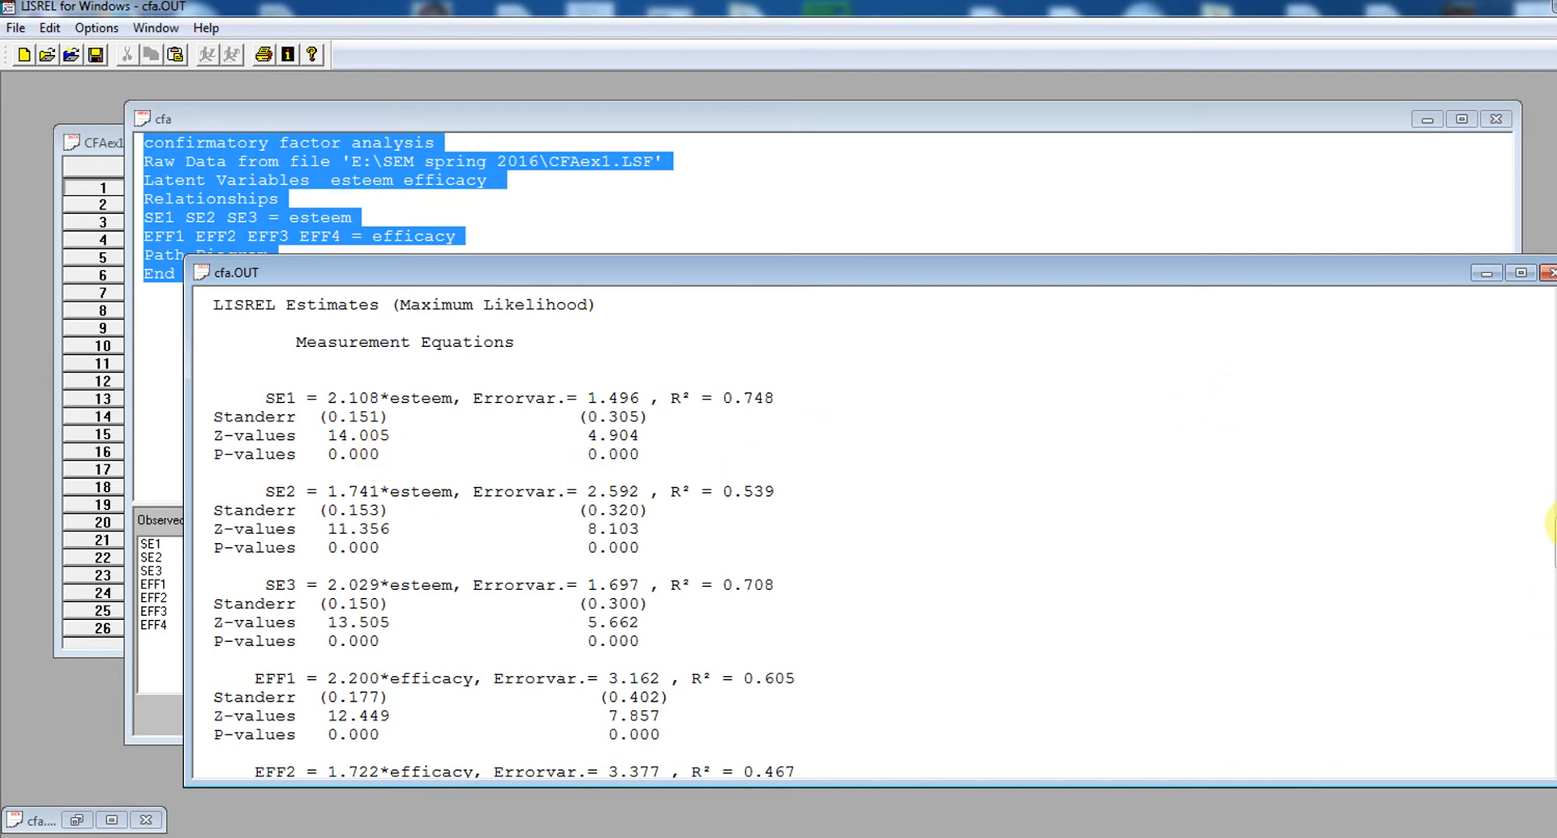
scroll(1544, 531, "down", 1)
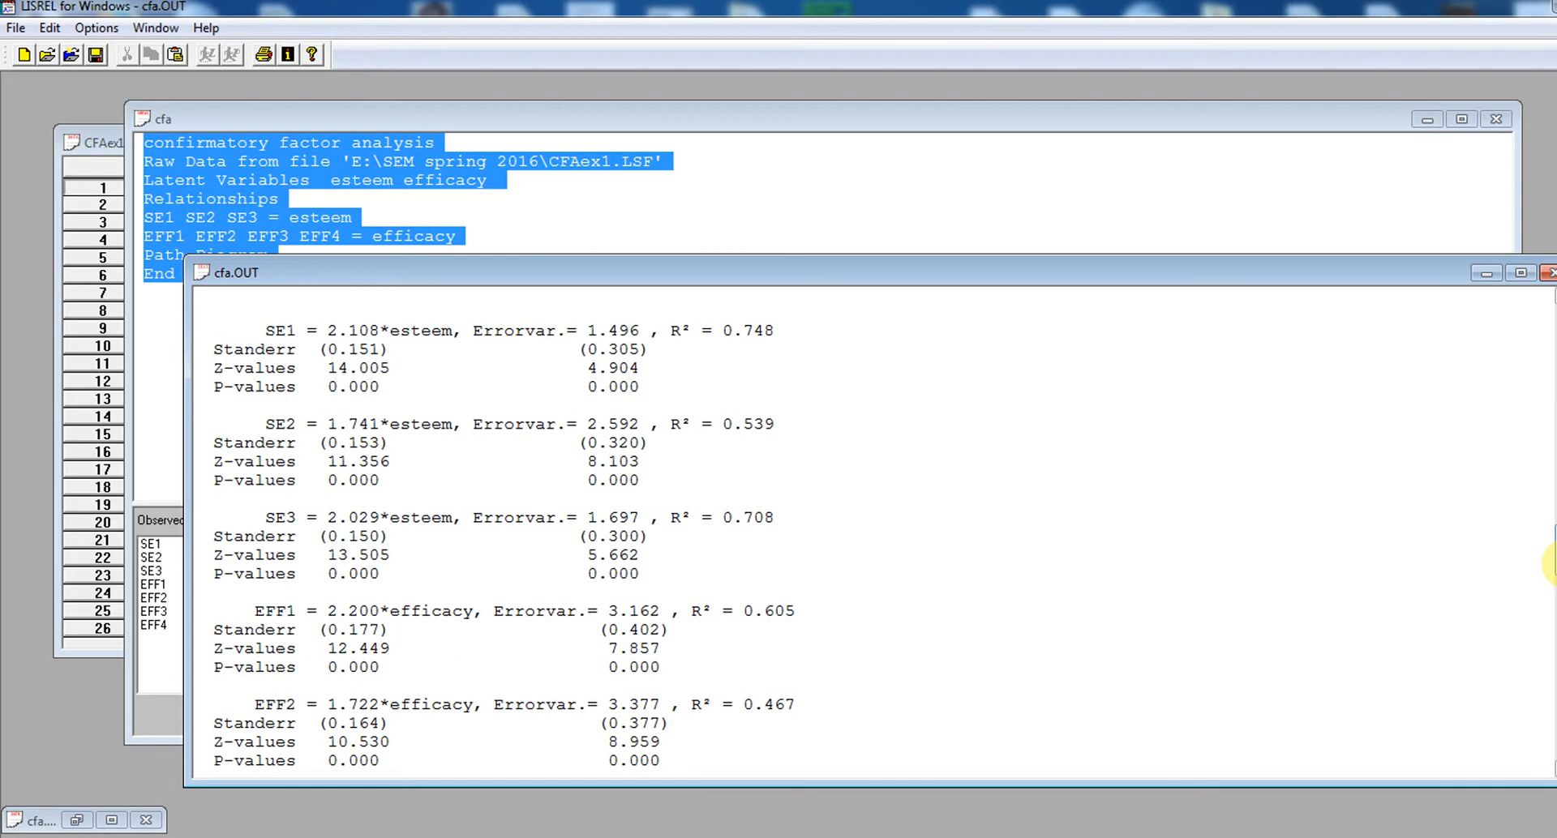
left_click_drag(1555, 564, 1552, 566)
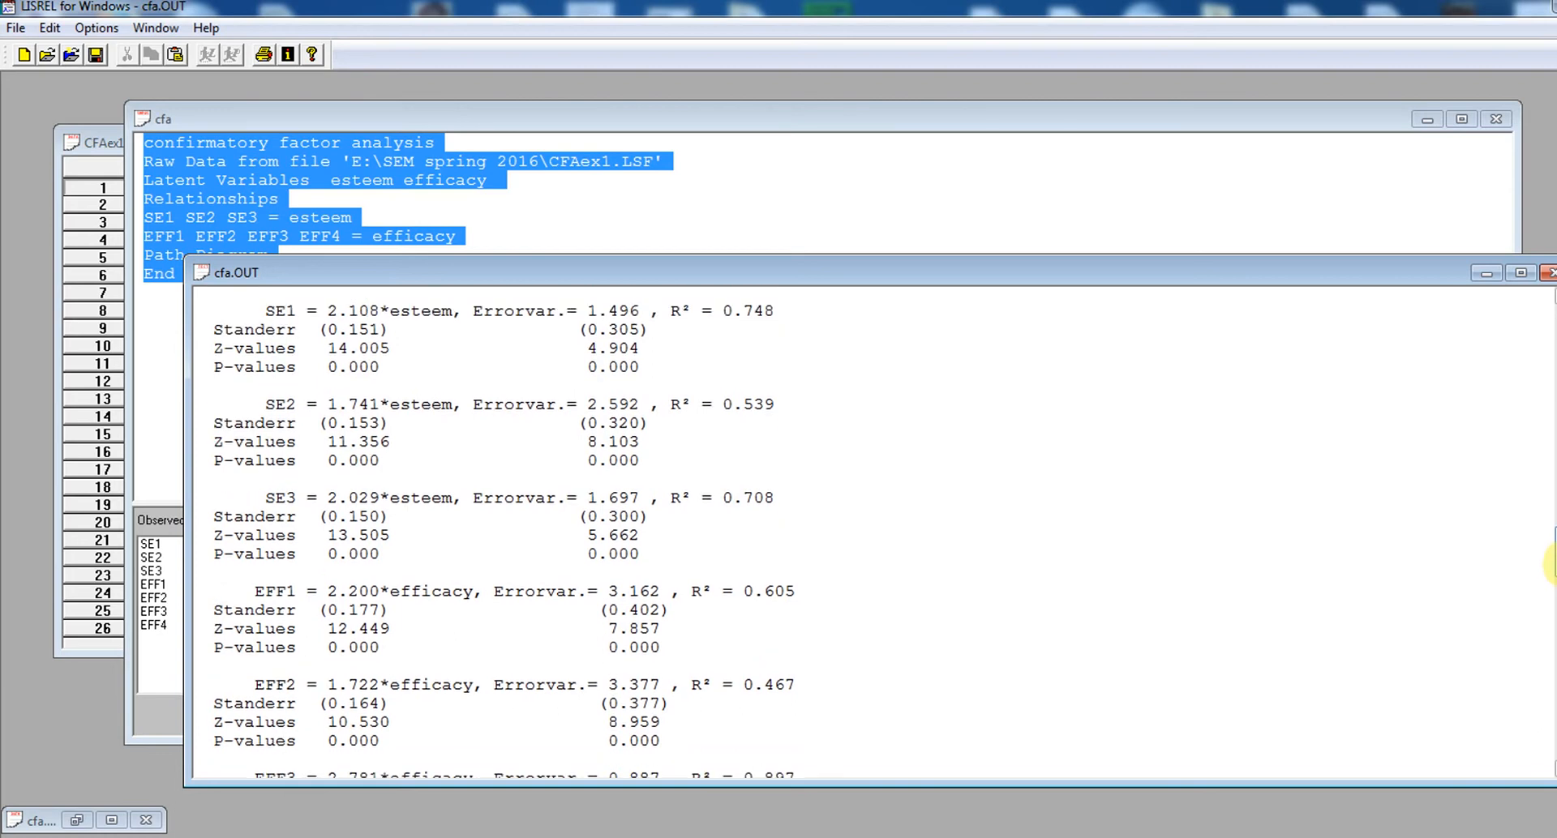
left_click_drag(1551, 563, 1551, 563)
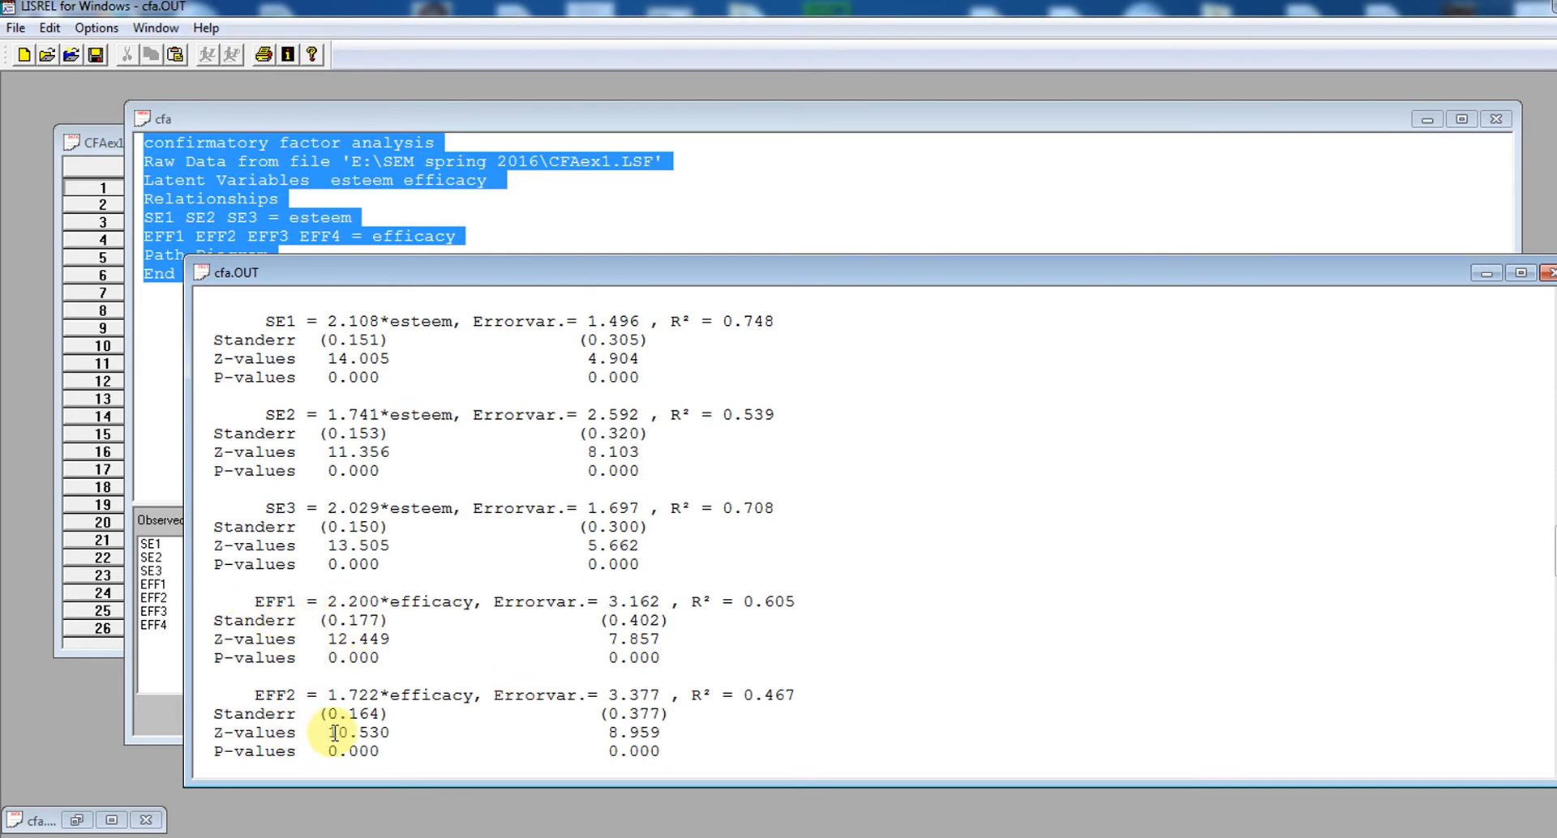
scroll(1548, 551, "down", 4)
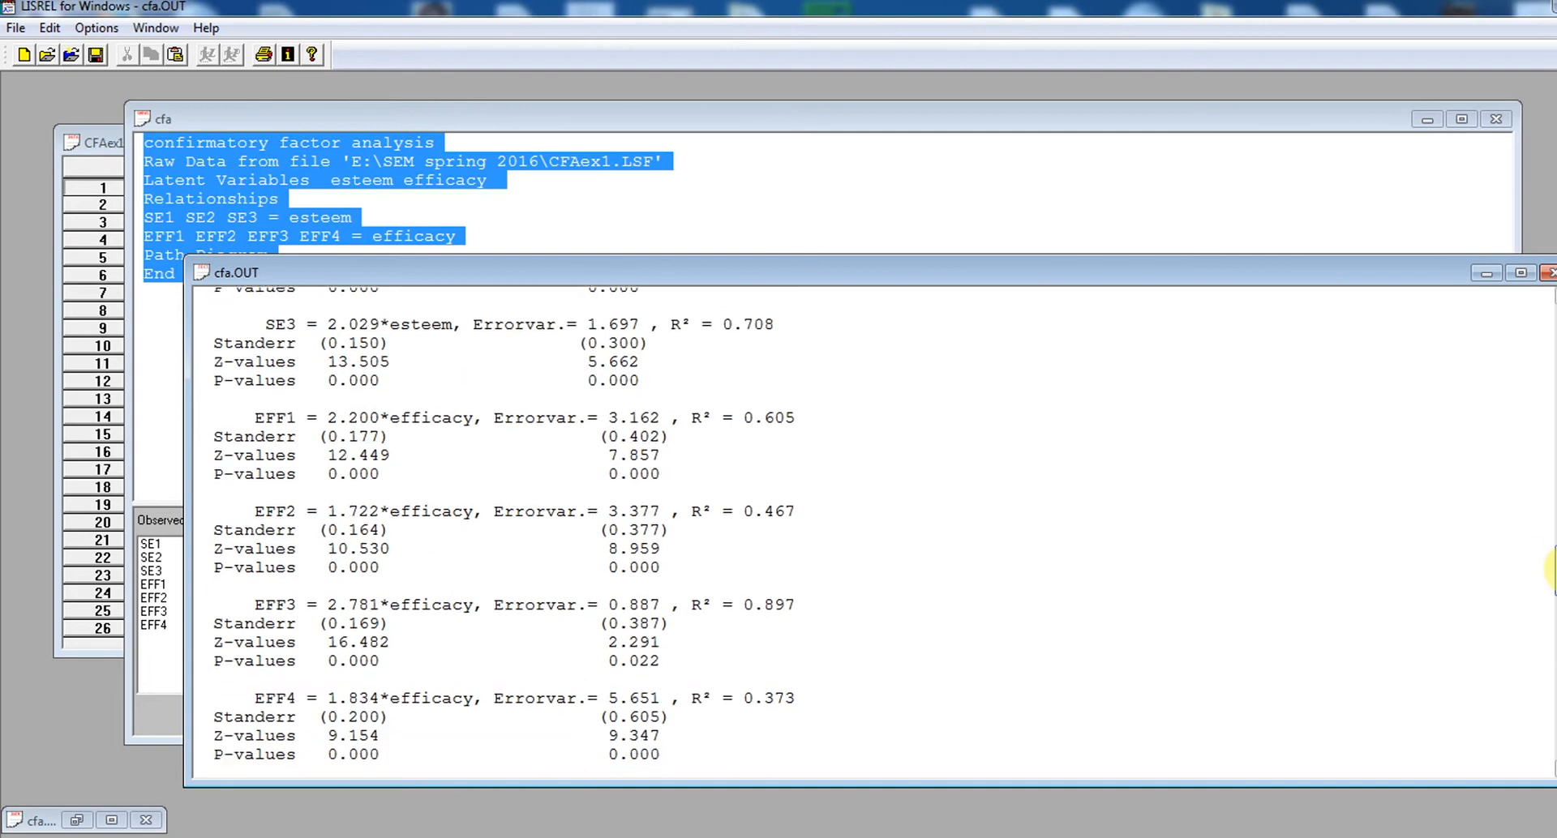
scroll(1548, 551, "up", 5)
scroll(1550, 550, "up", 2)
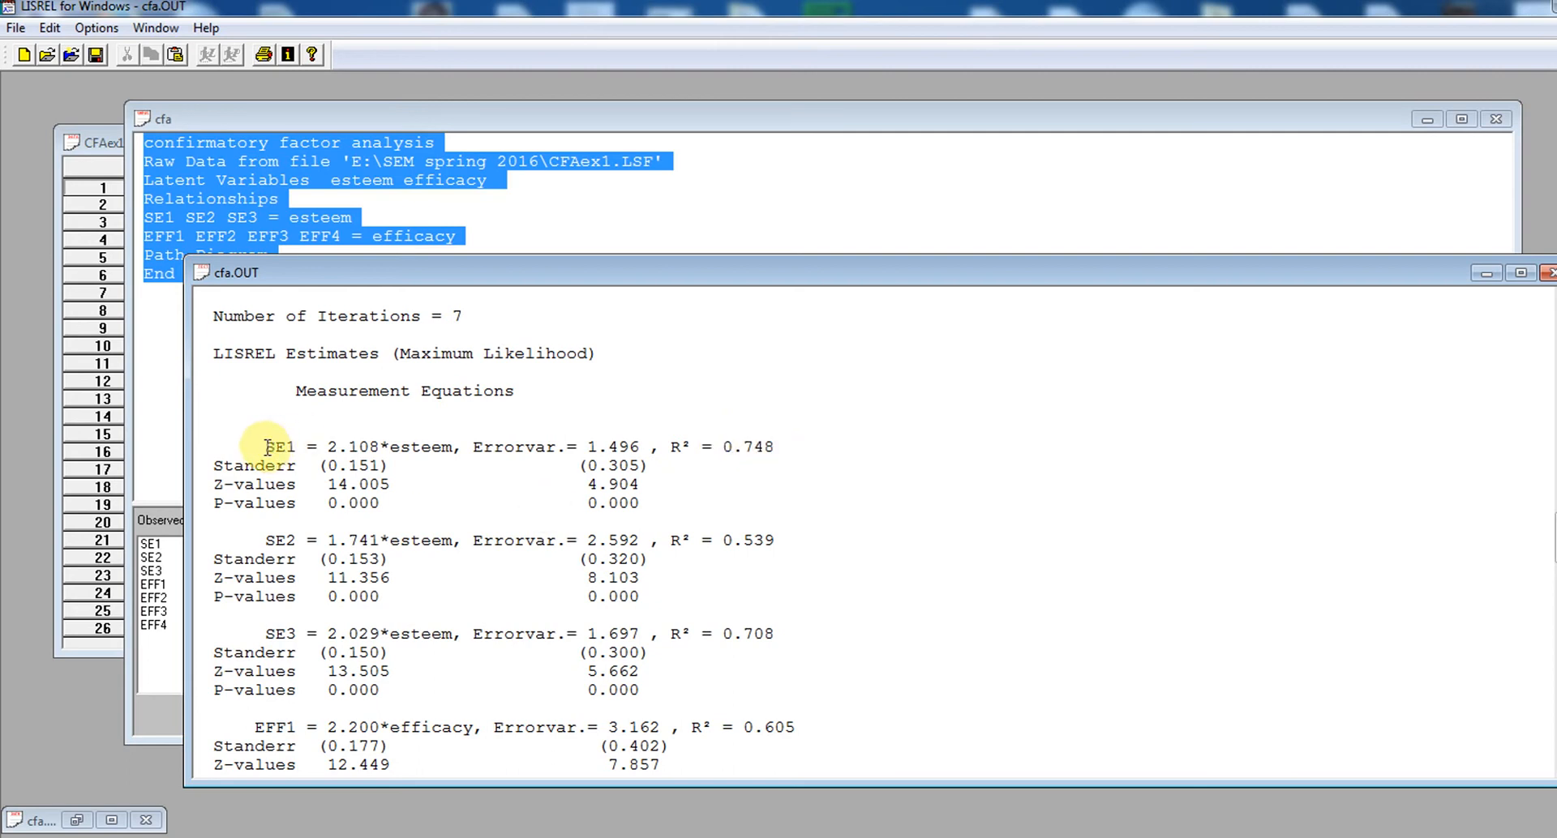
left_click_drag(266, 446, 290, 446)
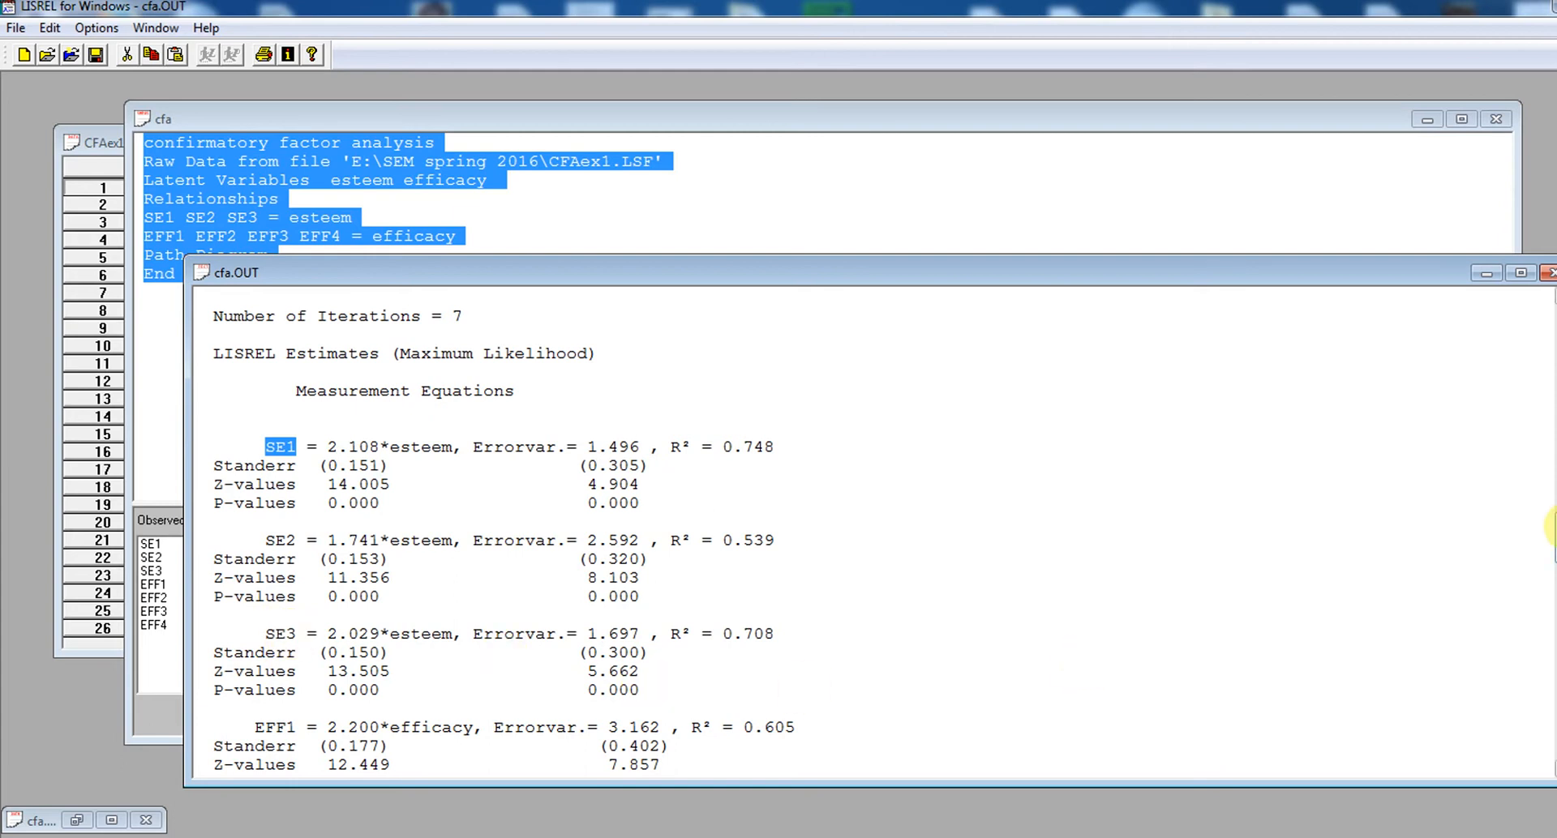
Examine the maximum likelihood ratio chi-square, its degrees of freedom and its P value in the Goodness-of-Fit Statistics
left_click_drag(1554, 527, 1554, 659)
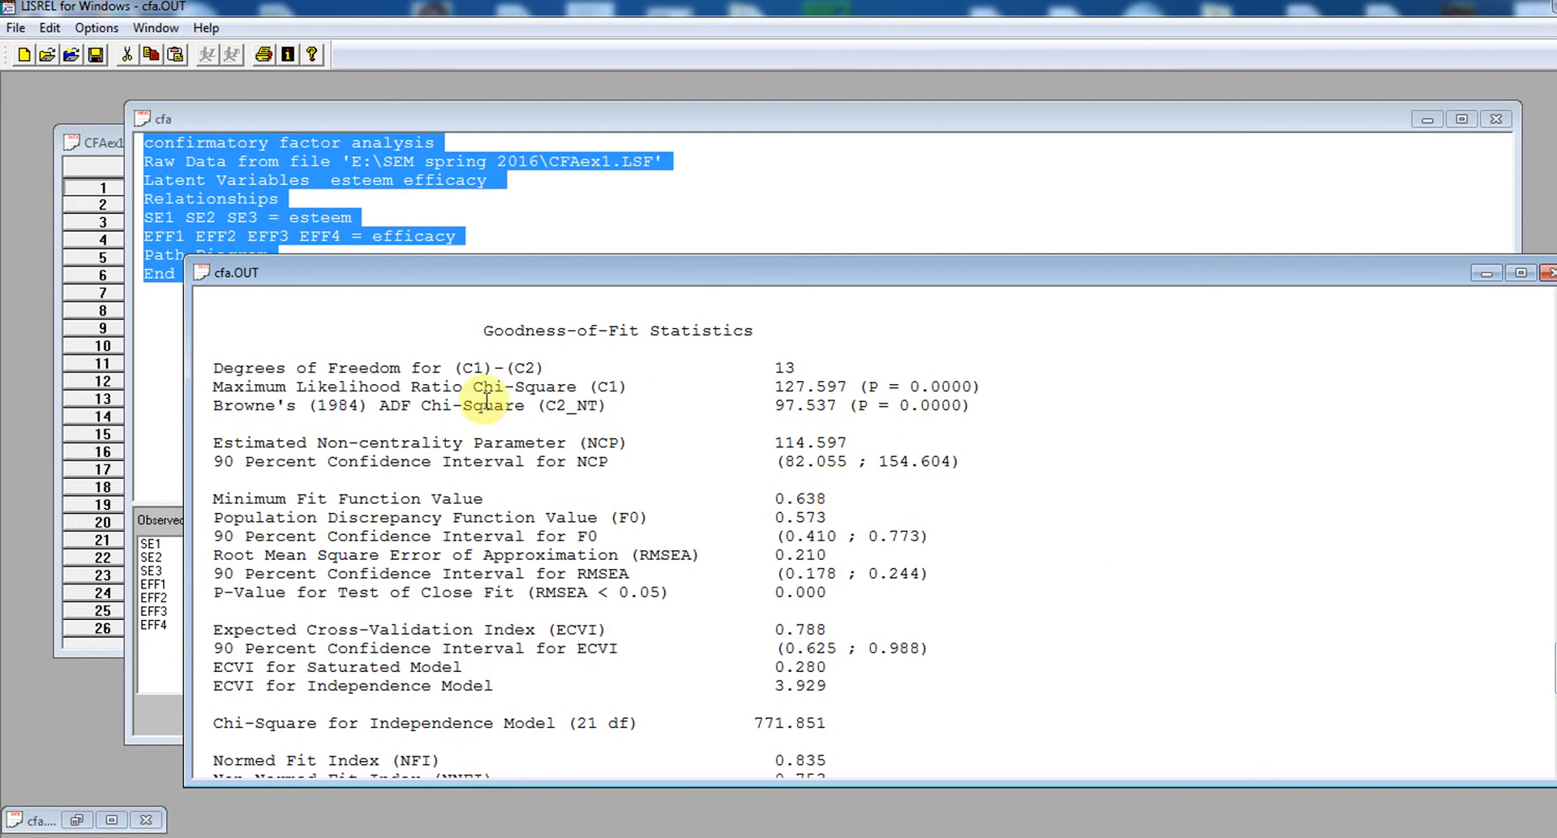
left_click_drag(216, 387, 716, 393)
left_click_drag(816, 408, 988, 384)
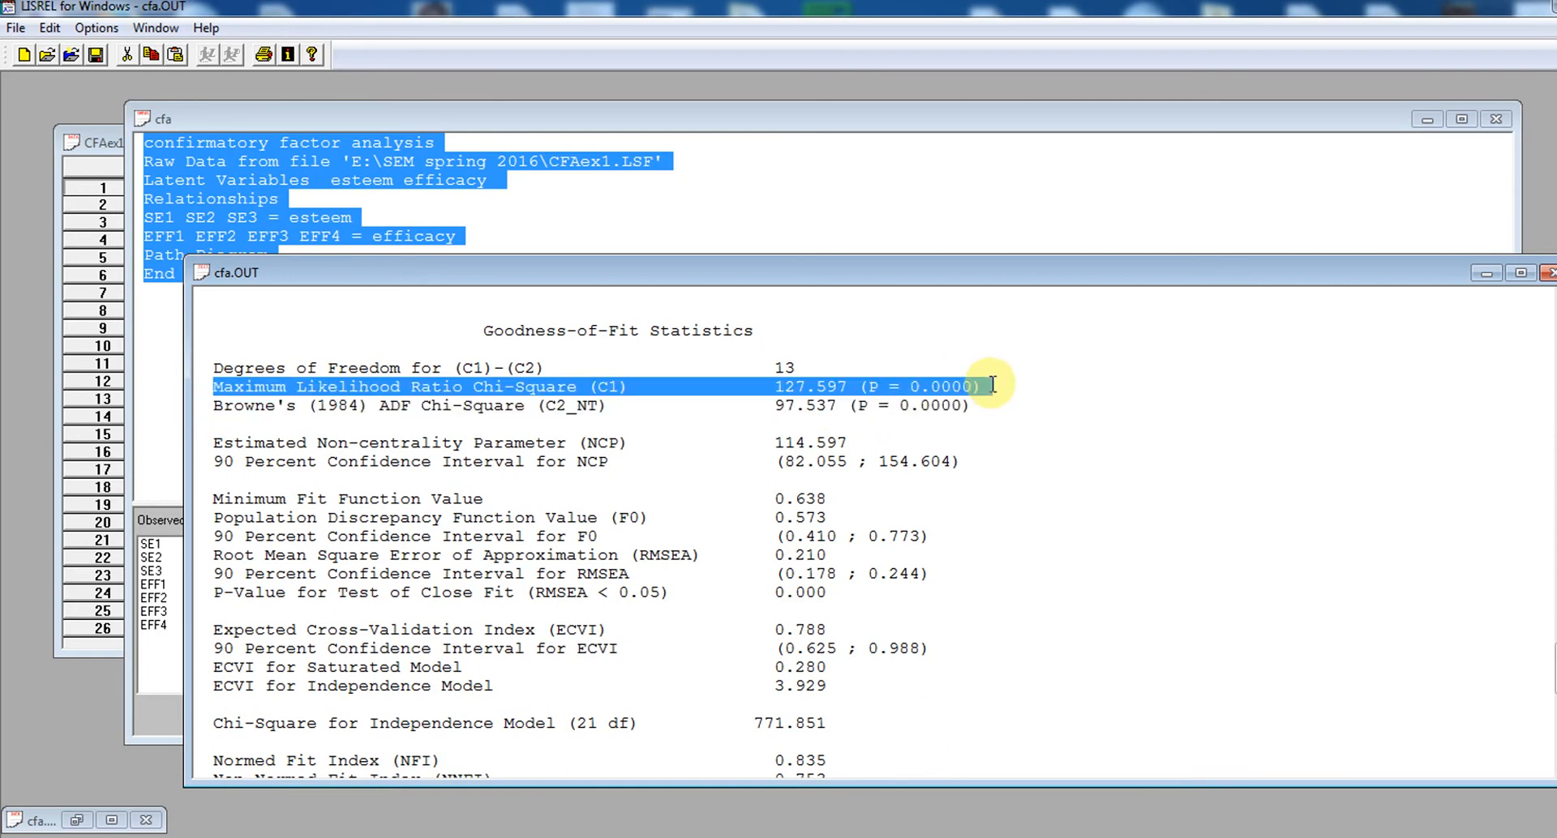
left_click(676, 407)
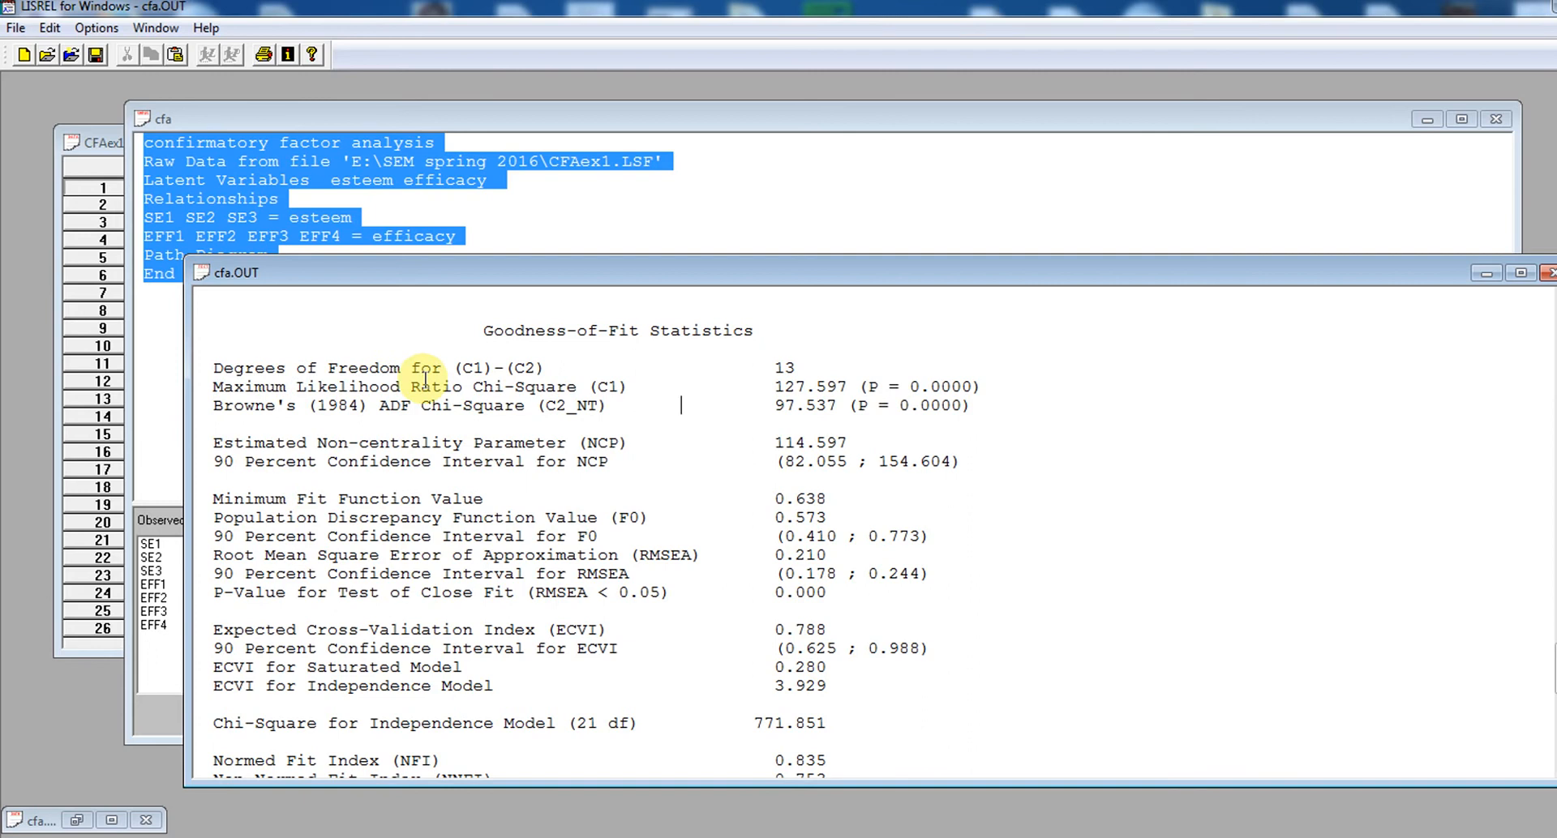
double_click(776, 369)
left_click(448, 489)
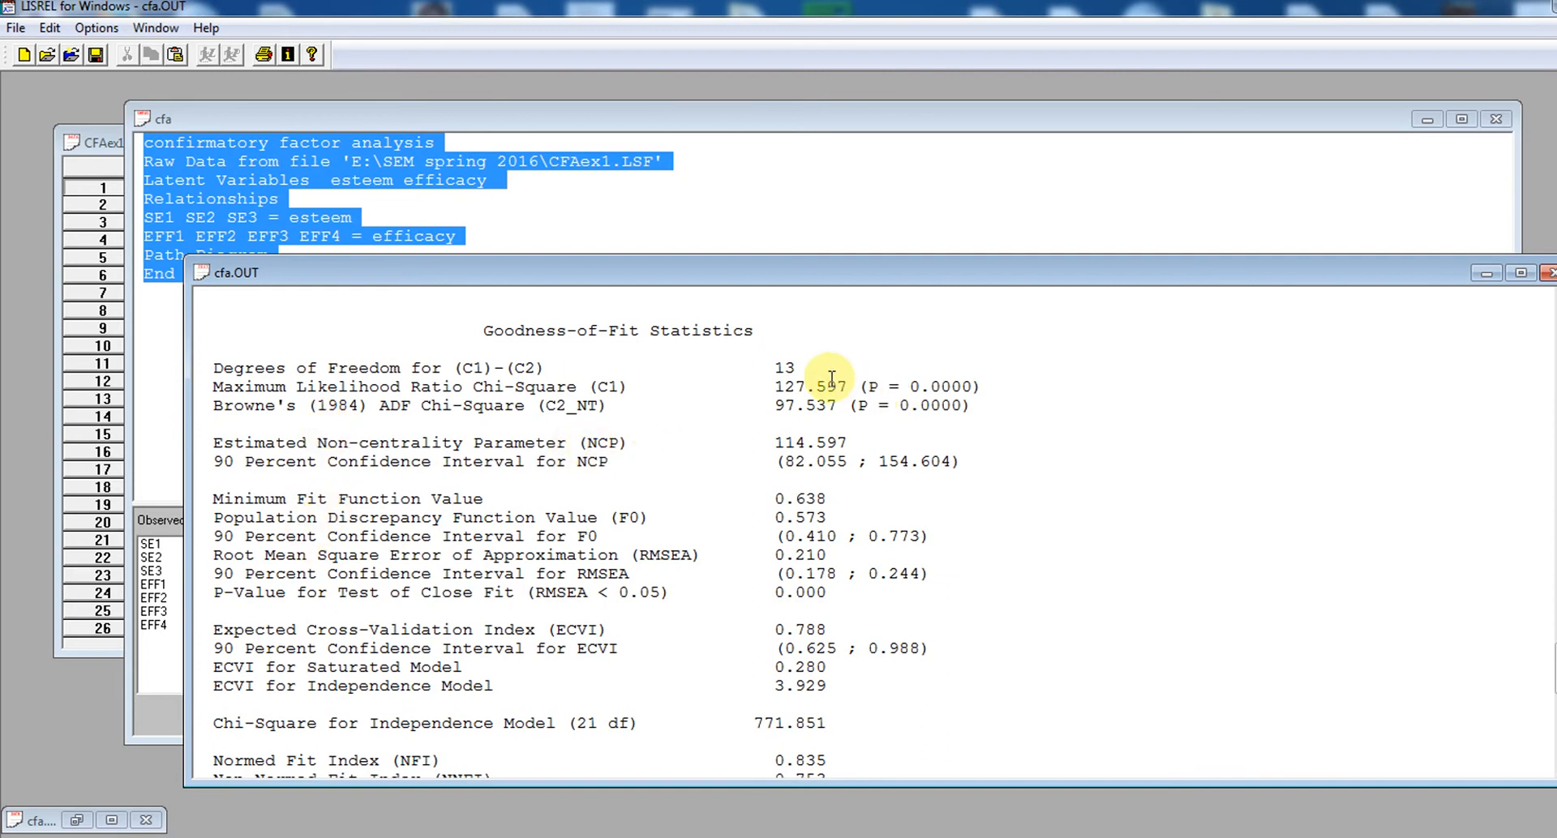
left_click_drag(816, 387, 964, 386)
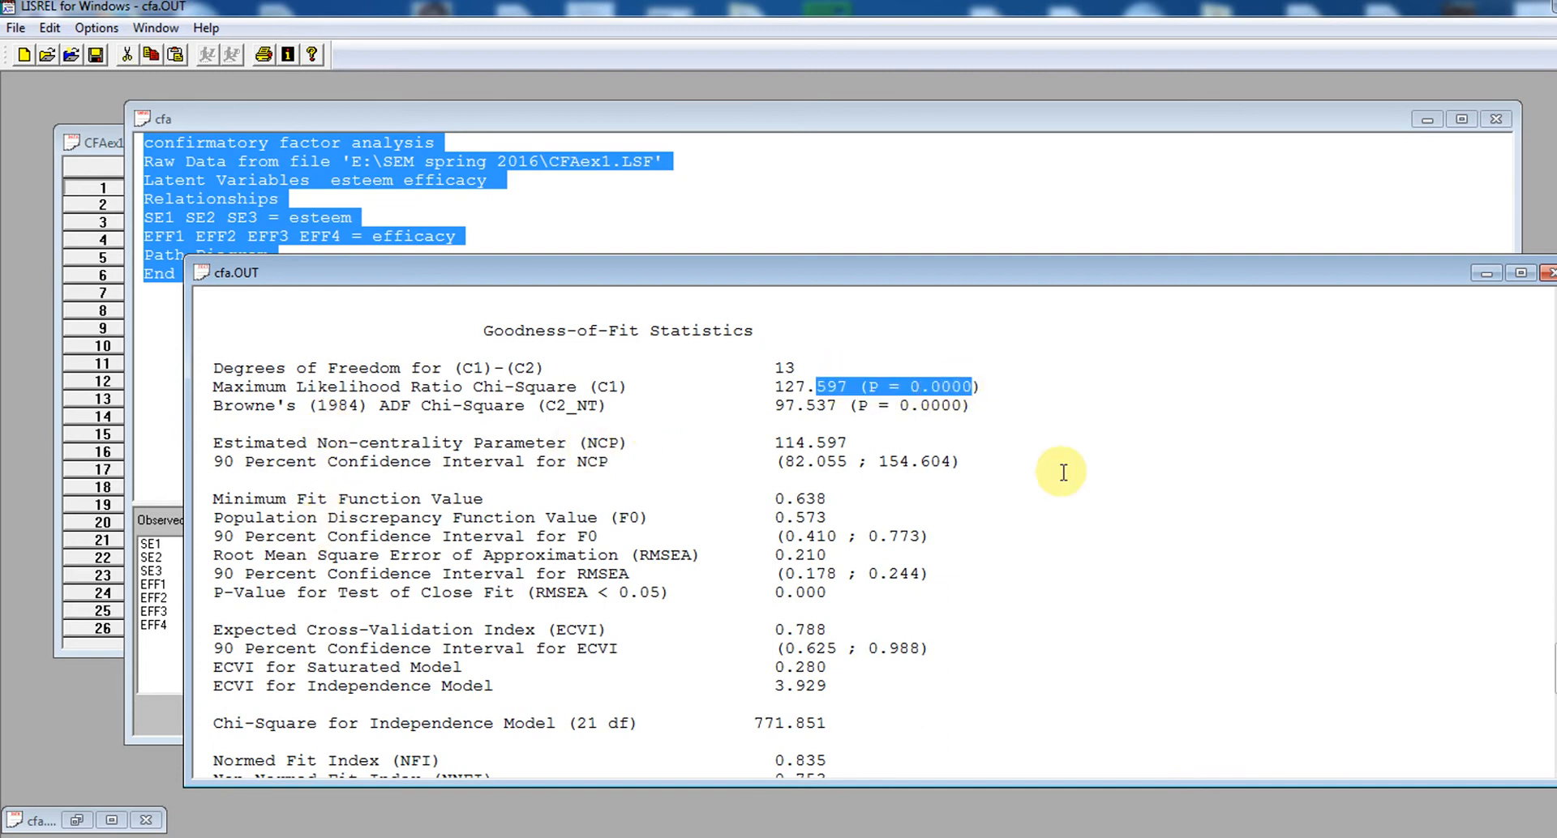
Highlight the Root Mean Square Error of Approximation (RMSEA) line in the fit statistics to read it
scroll(1548, 660, "down", 1)
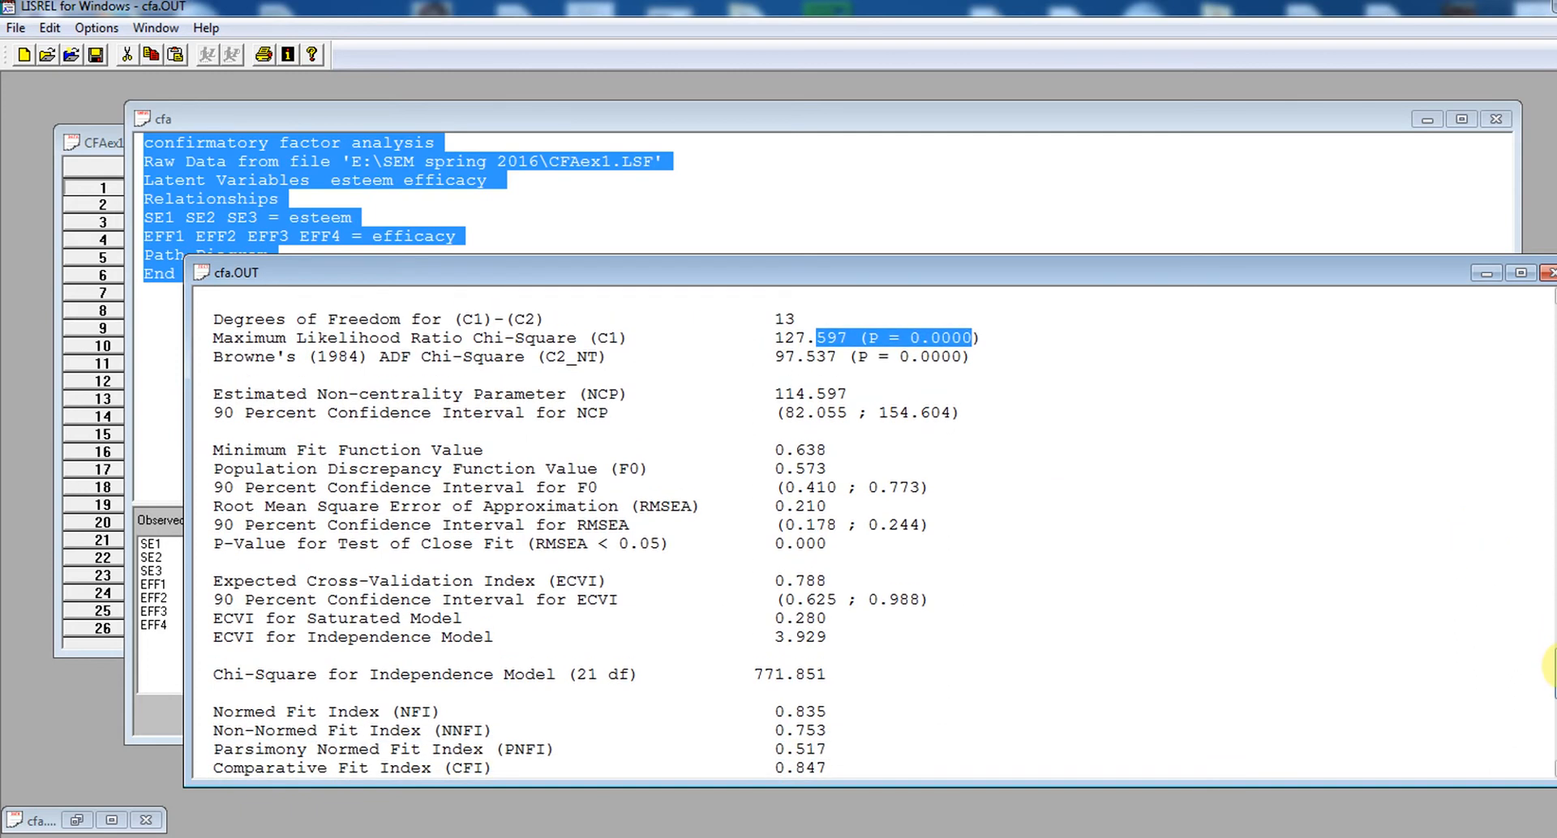
scroll(1548, 666, "down", 1)
left_click_drag(1555, 671, 1556, 676)
left_click(1205, 611)
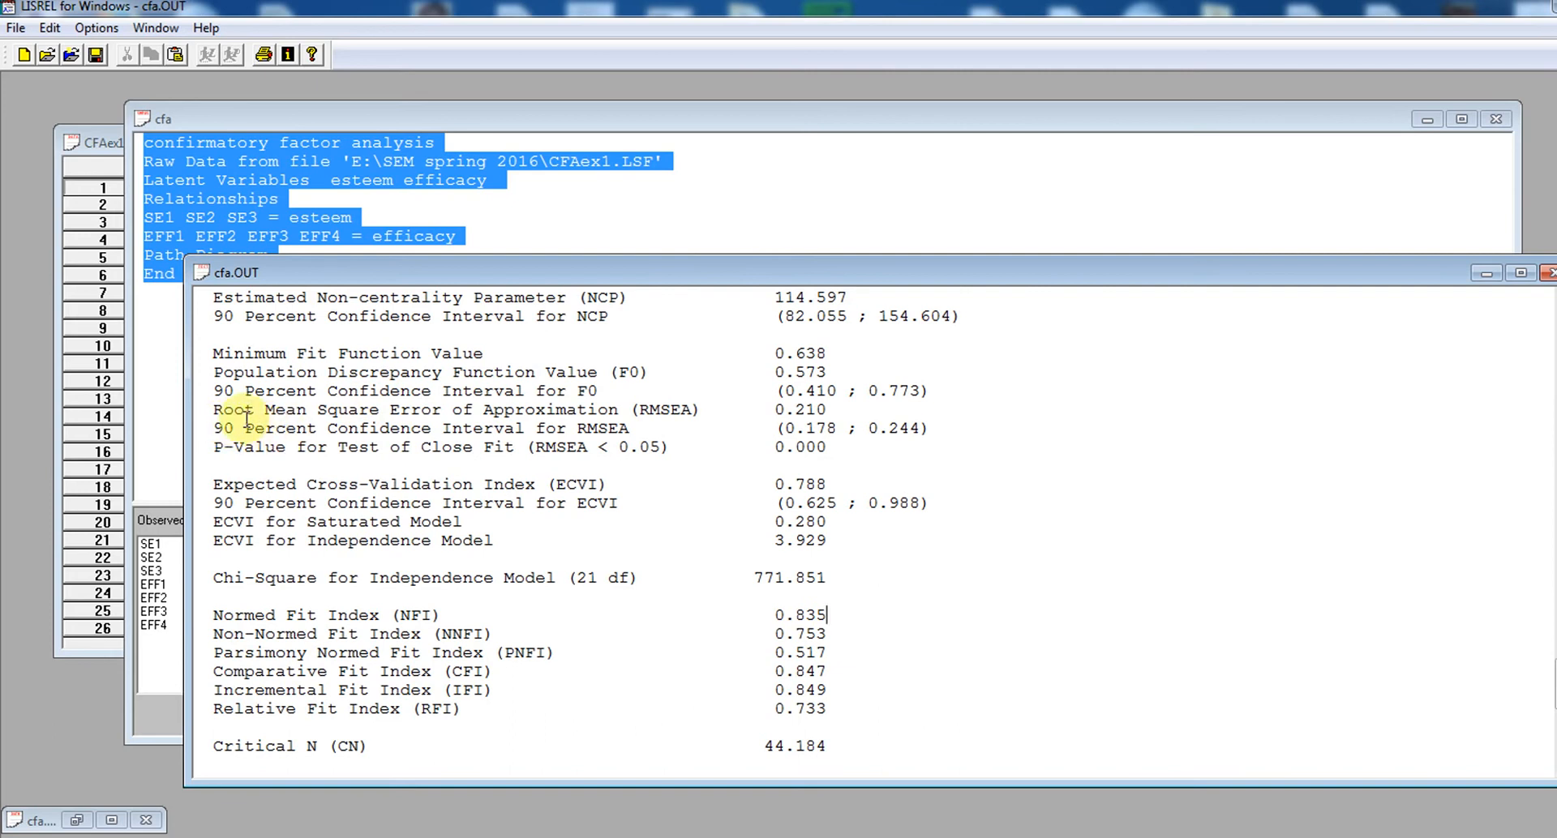
left_click_drag(207, 409, 838, 411)
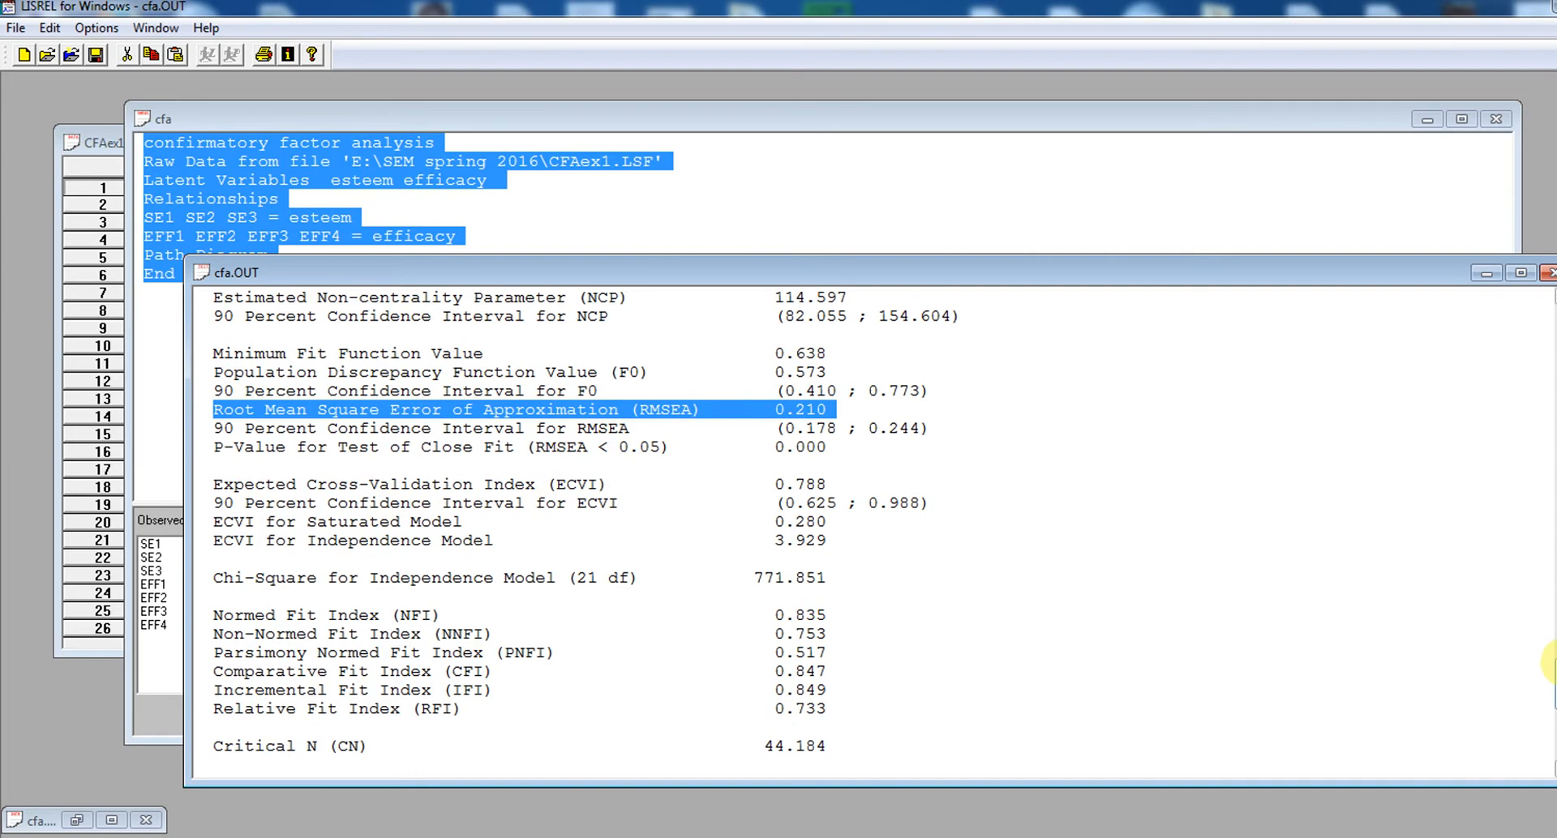
Check the Comparative Fit Index, Standardized RMR, GFI and AGFI values, highlighting each to read it
left_click_drag(1556, 663, 1556, 691)
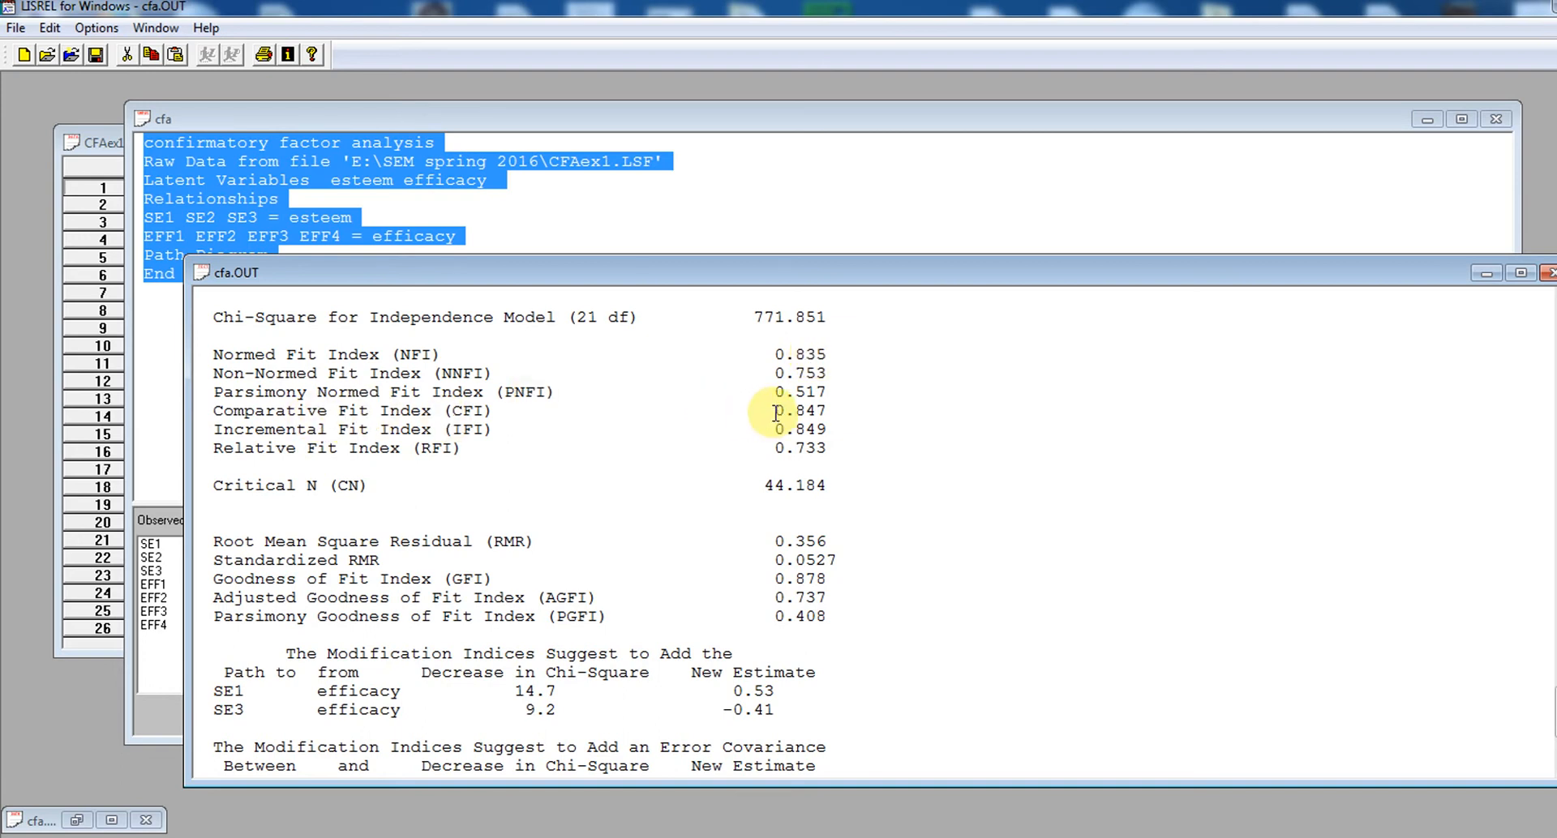
left_click_drag(776, 412, 825, 413)
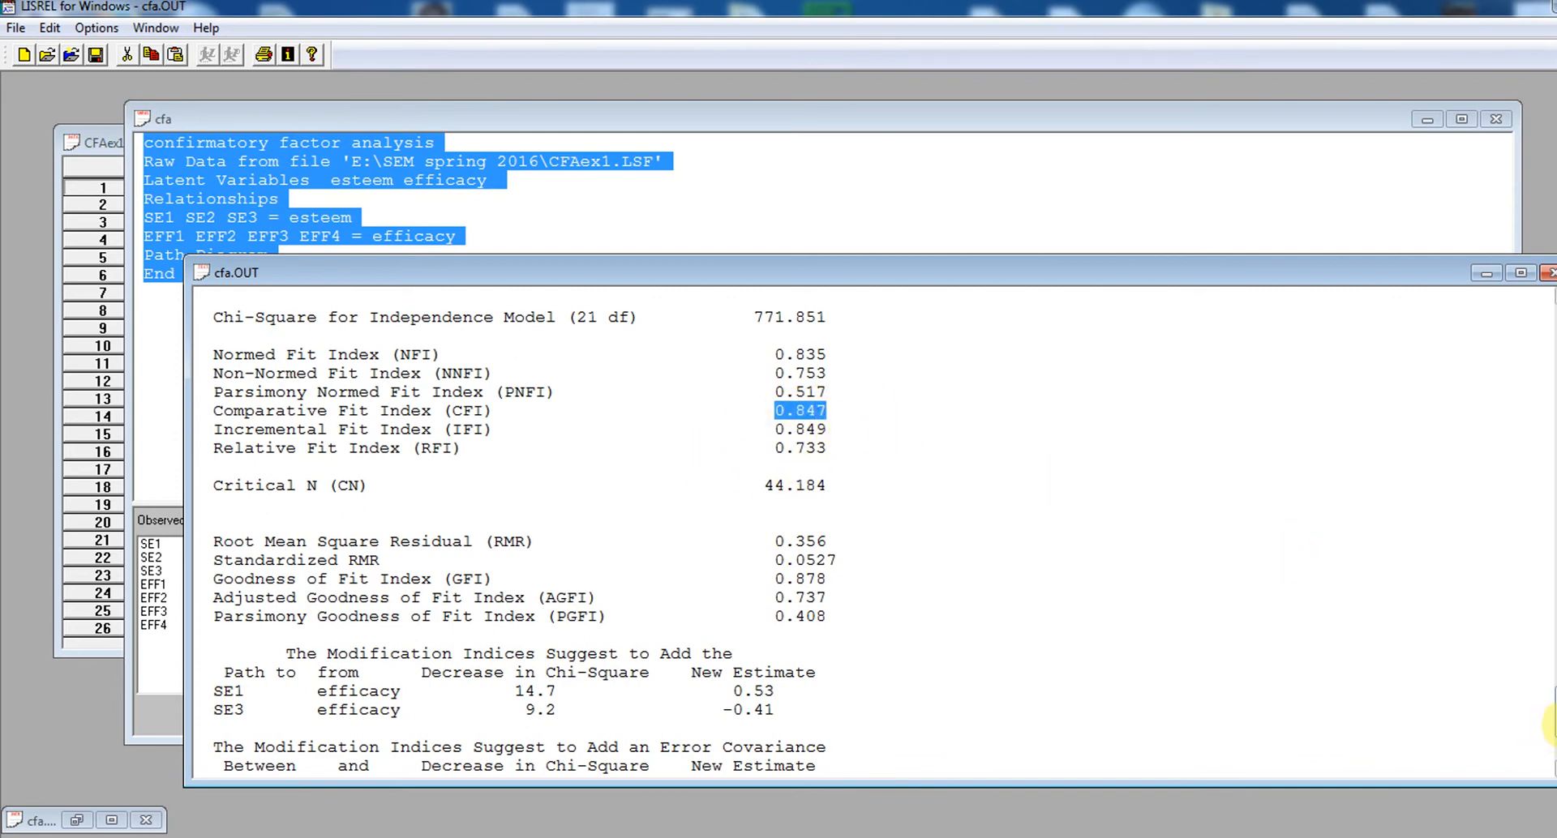
left_click_drag(1550, 726, 1550, 734)
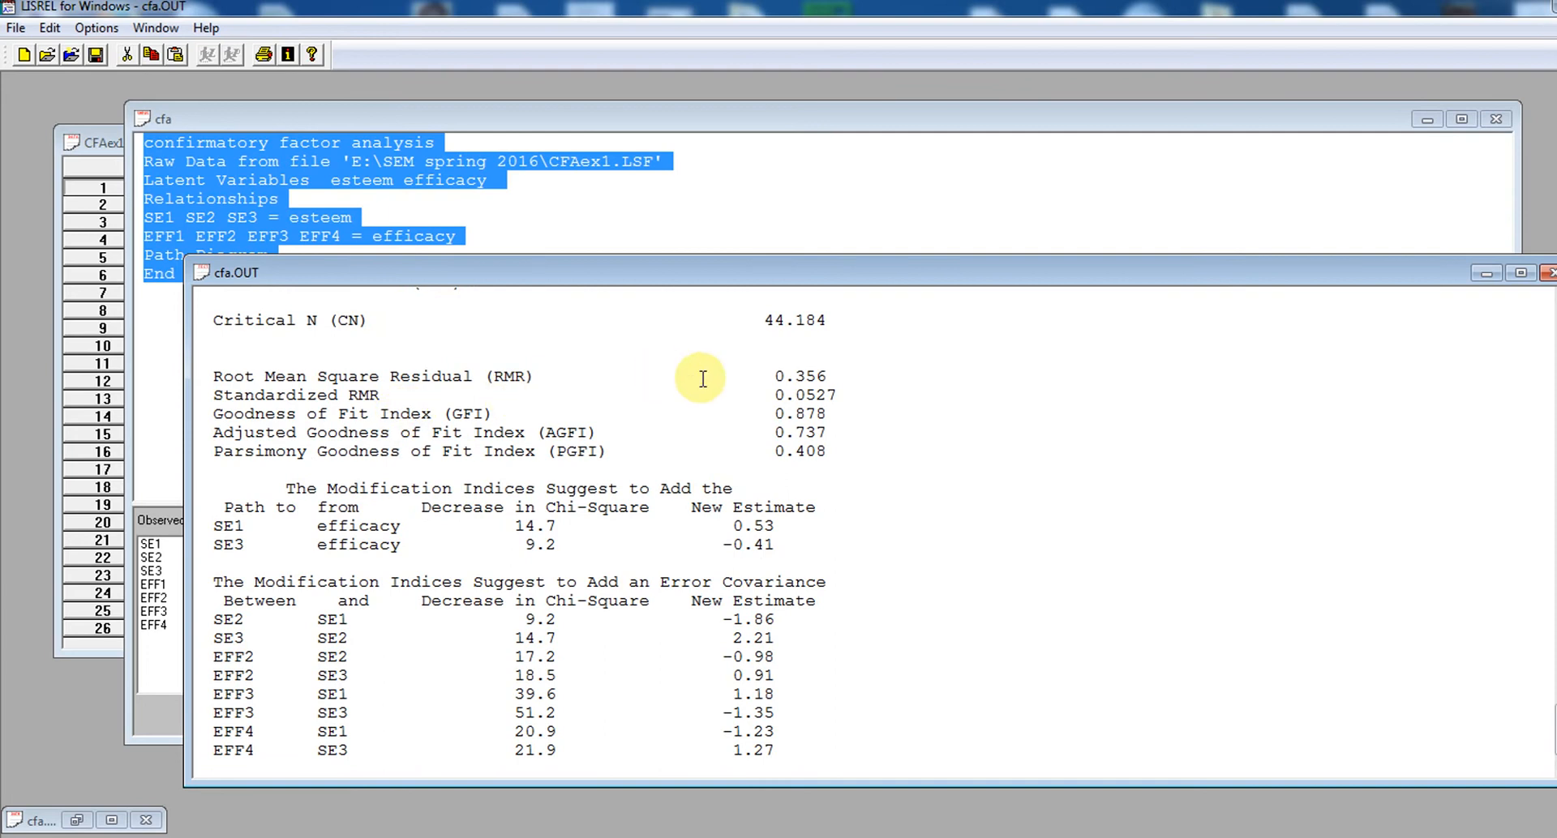
left_click_drag(756, 394, 879, 399)
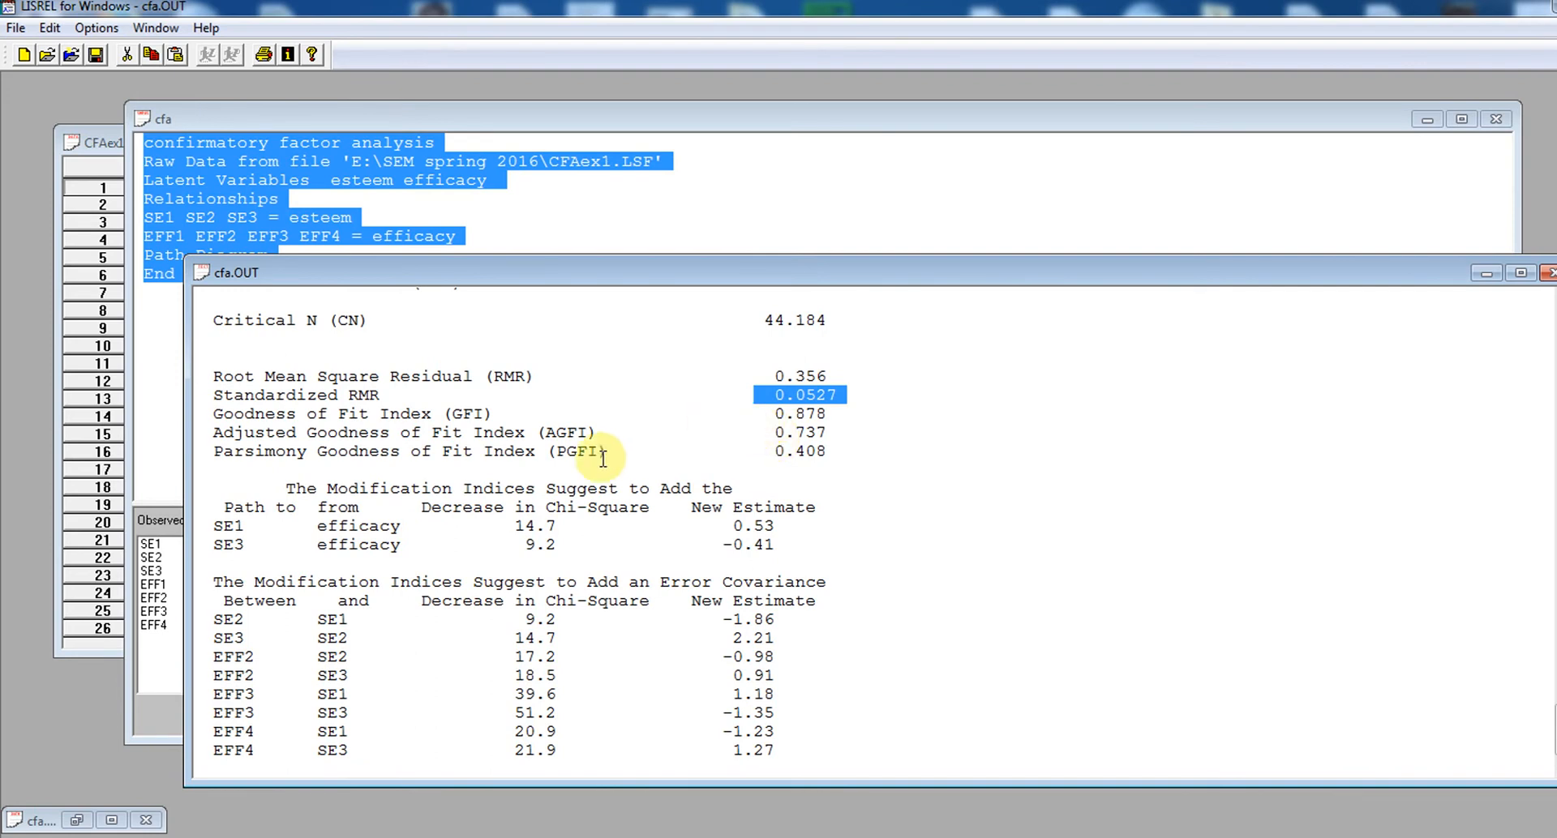
left_click(776, 412)
left_click_drag(776, 412, 840, 426)
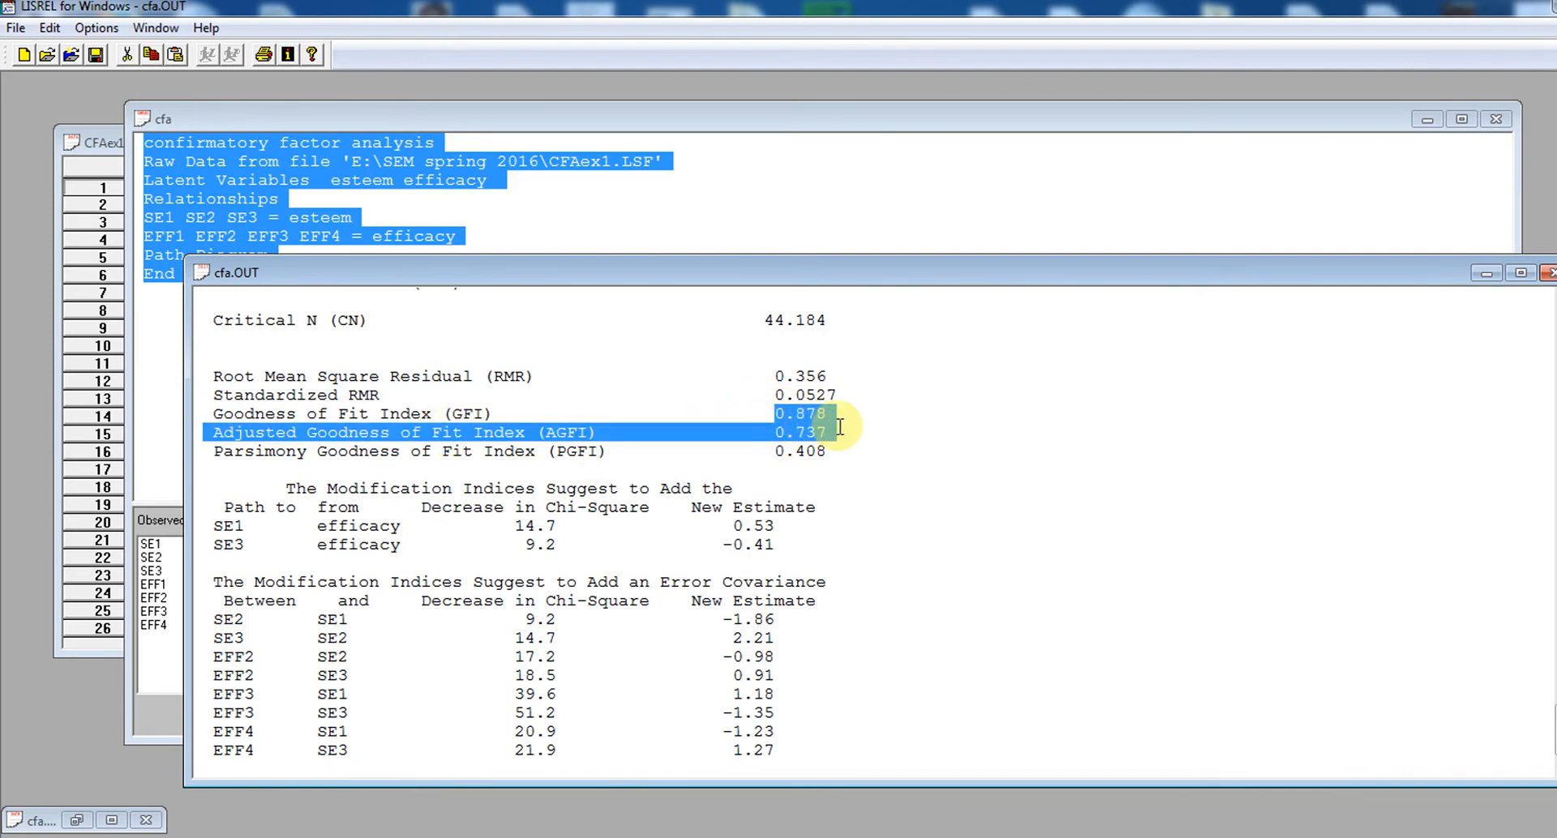
left_click(886, 444)
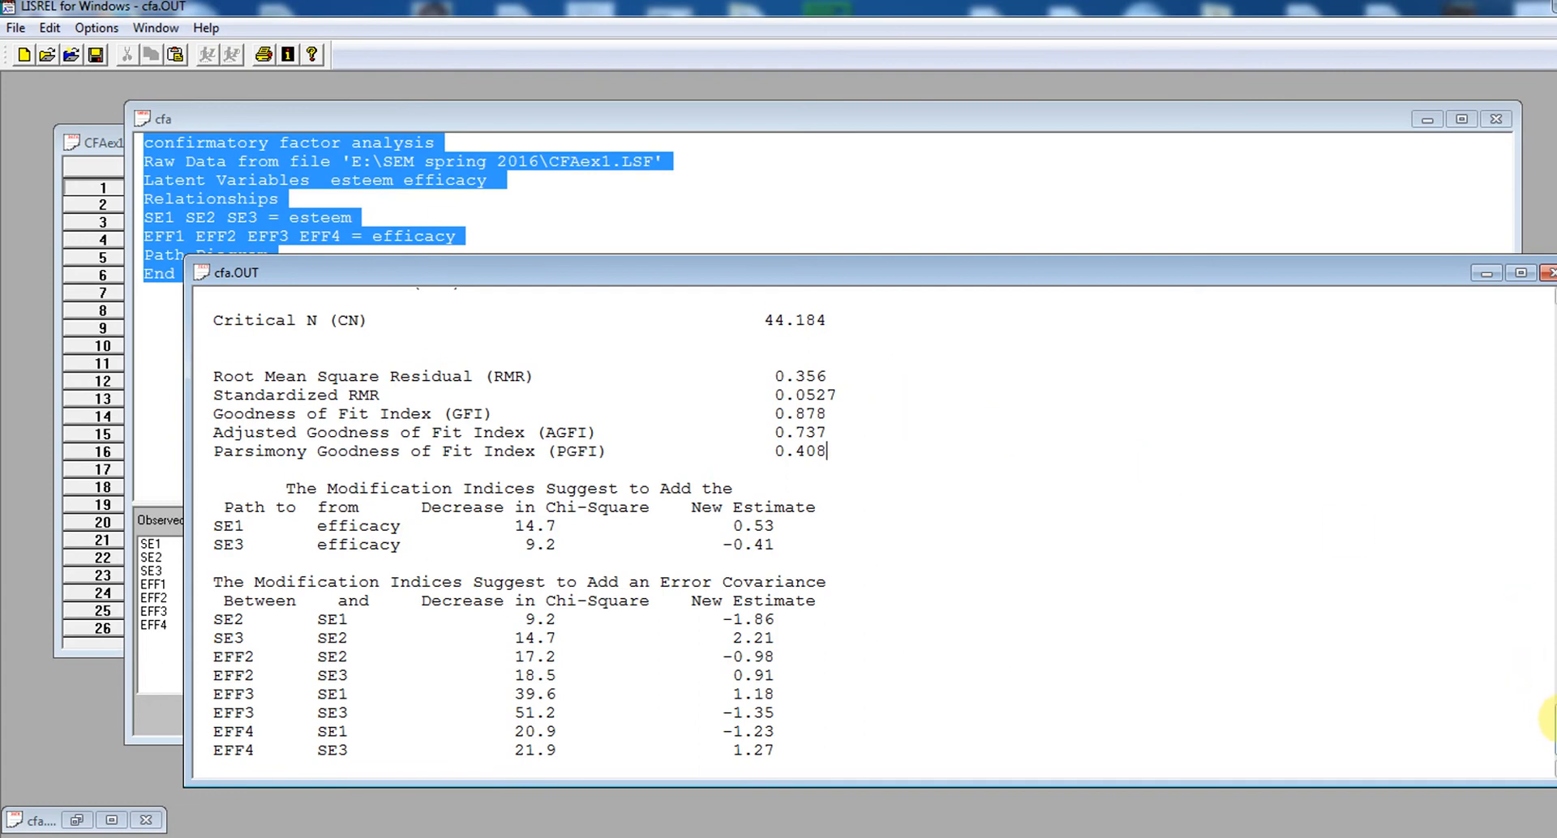
Examine the modification indices for the EFF3–SE3 and EFF3–SE1 error covariances, and close the cfa.OUT output
scroll(1550, 722, "down", 1)
scroll(1550, 722, "down", 1)
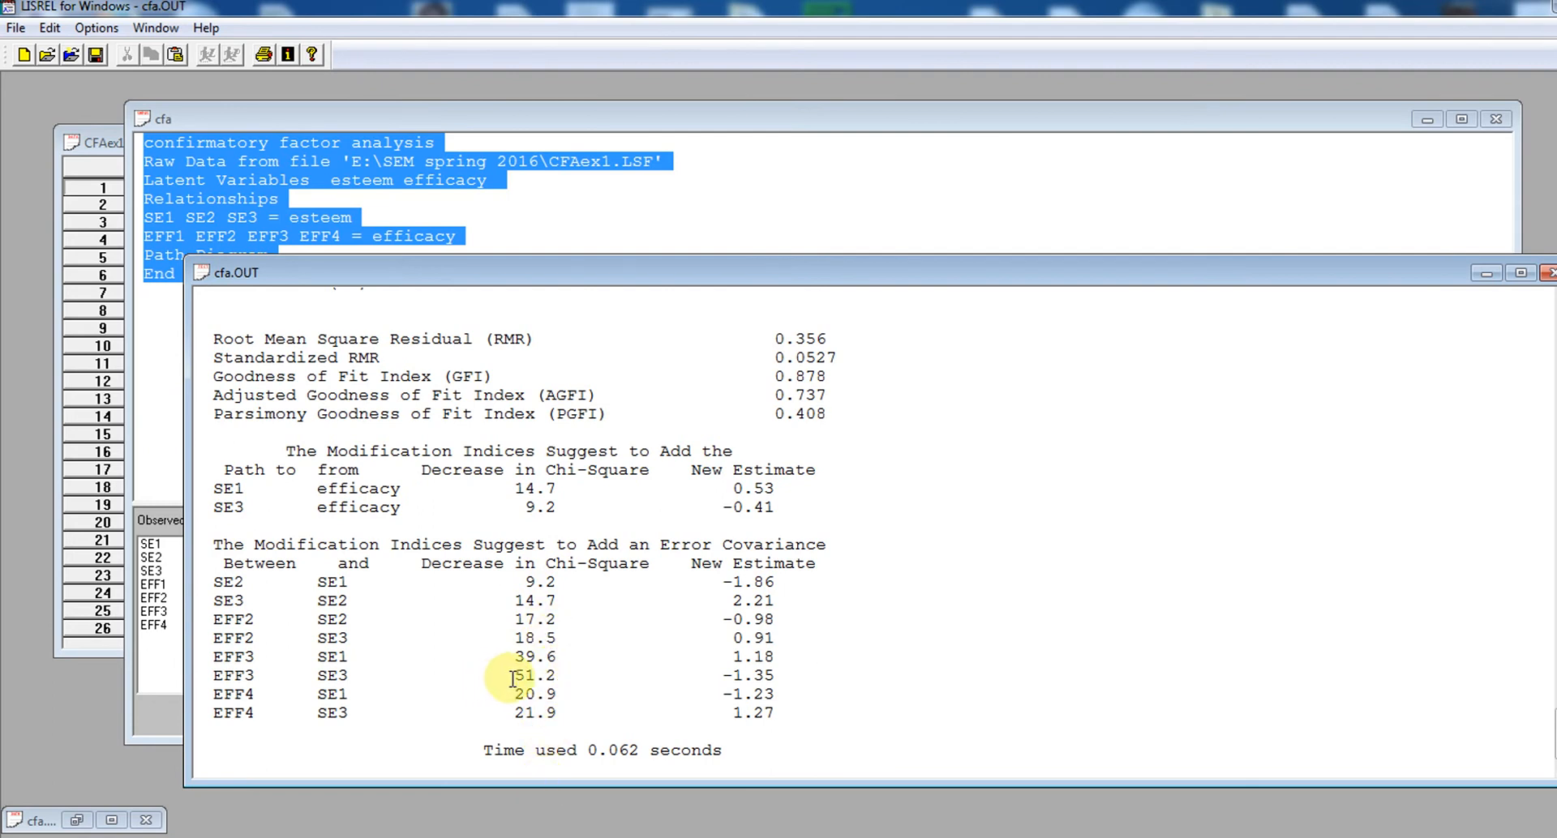
left_click_drag(514, 677, 558, 679)
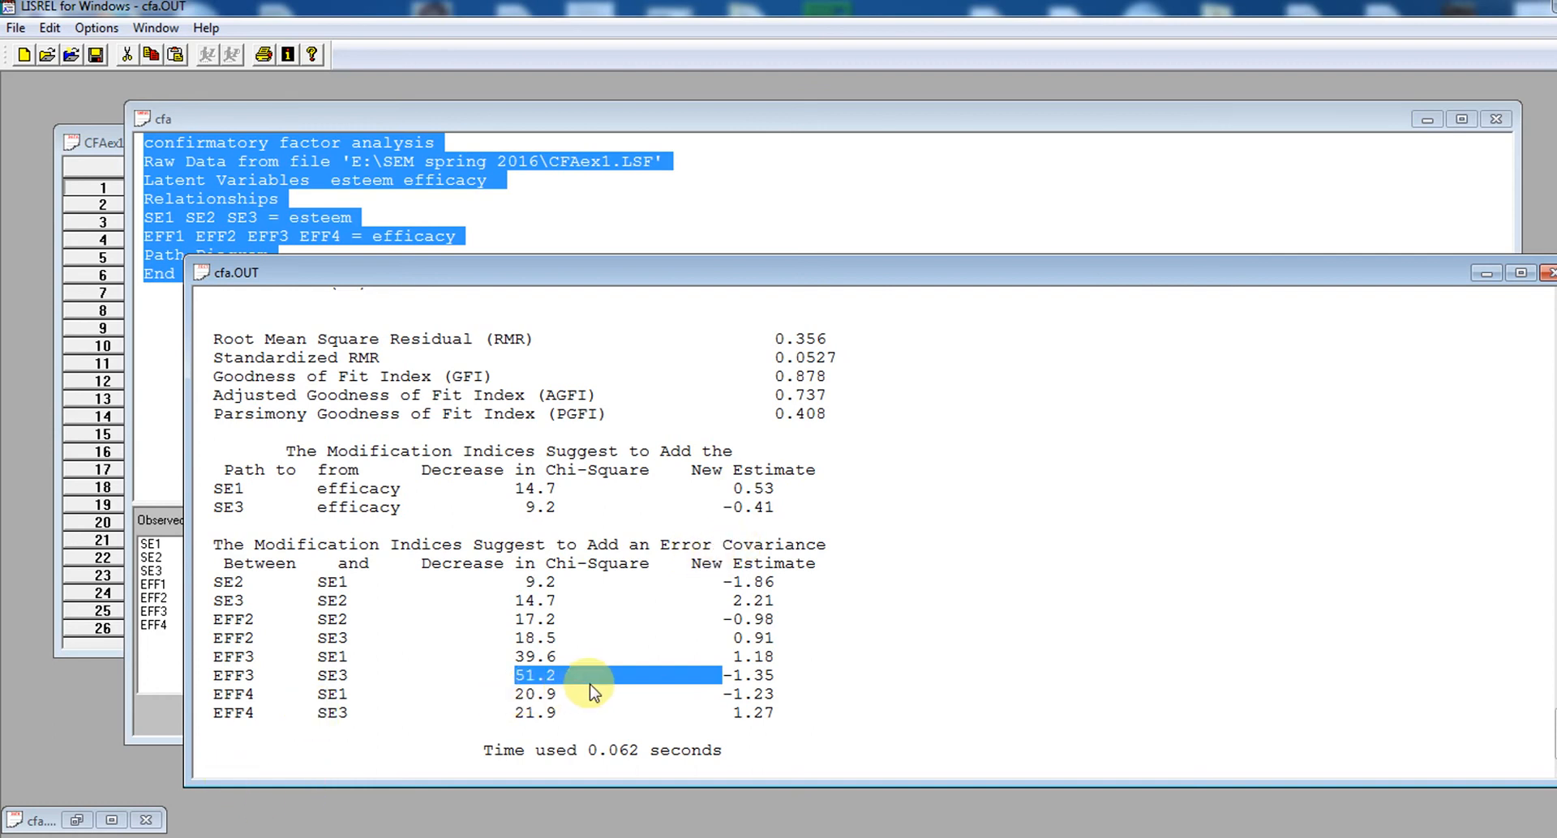
left_click(541, 687)
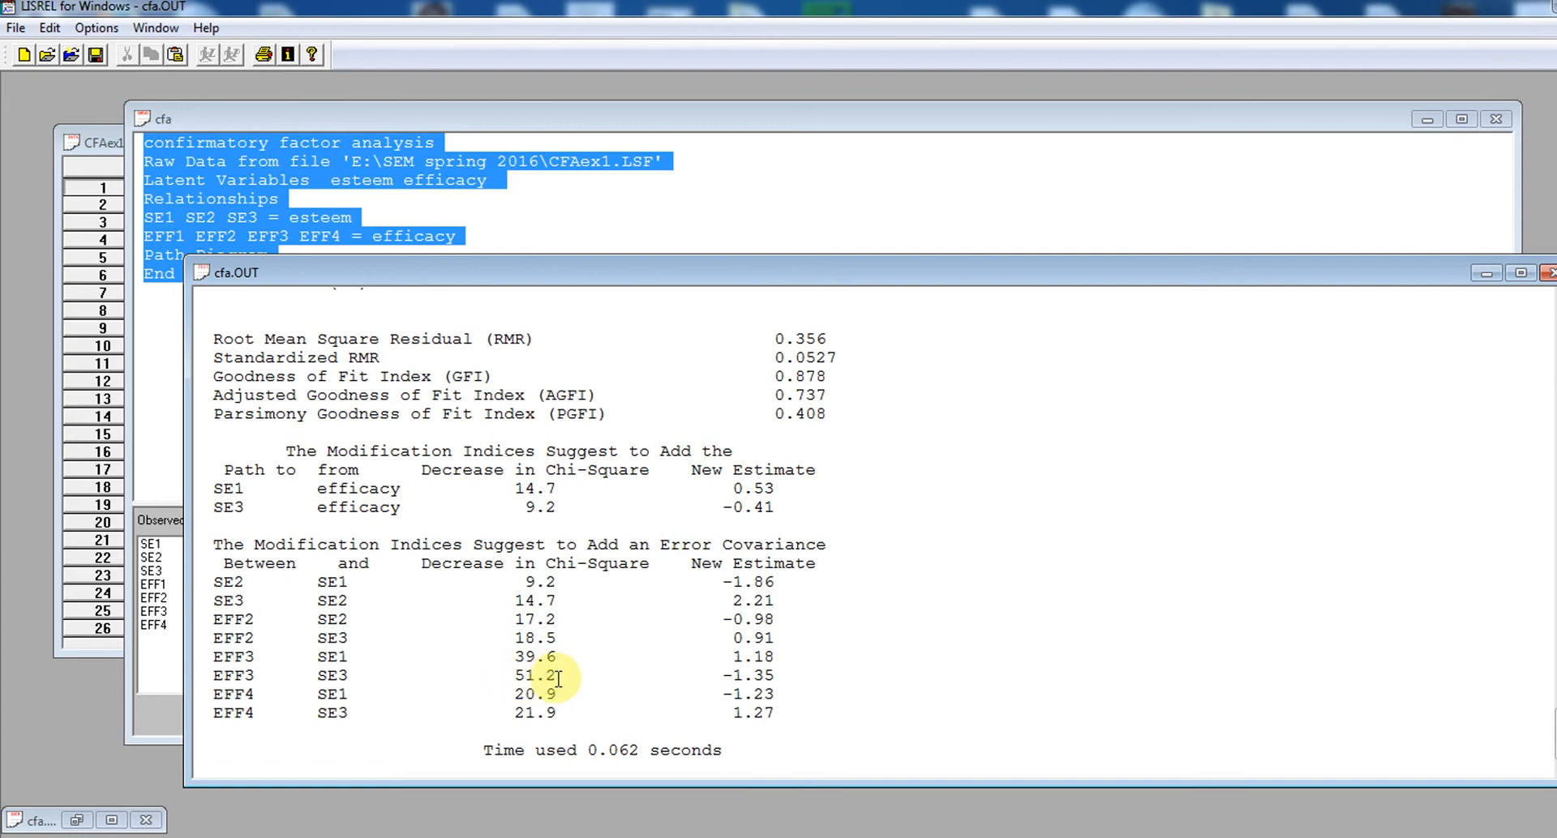
double_click(522, 657)
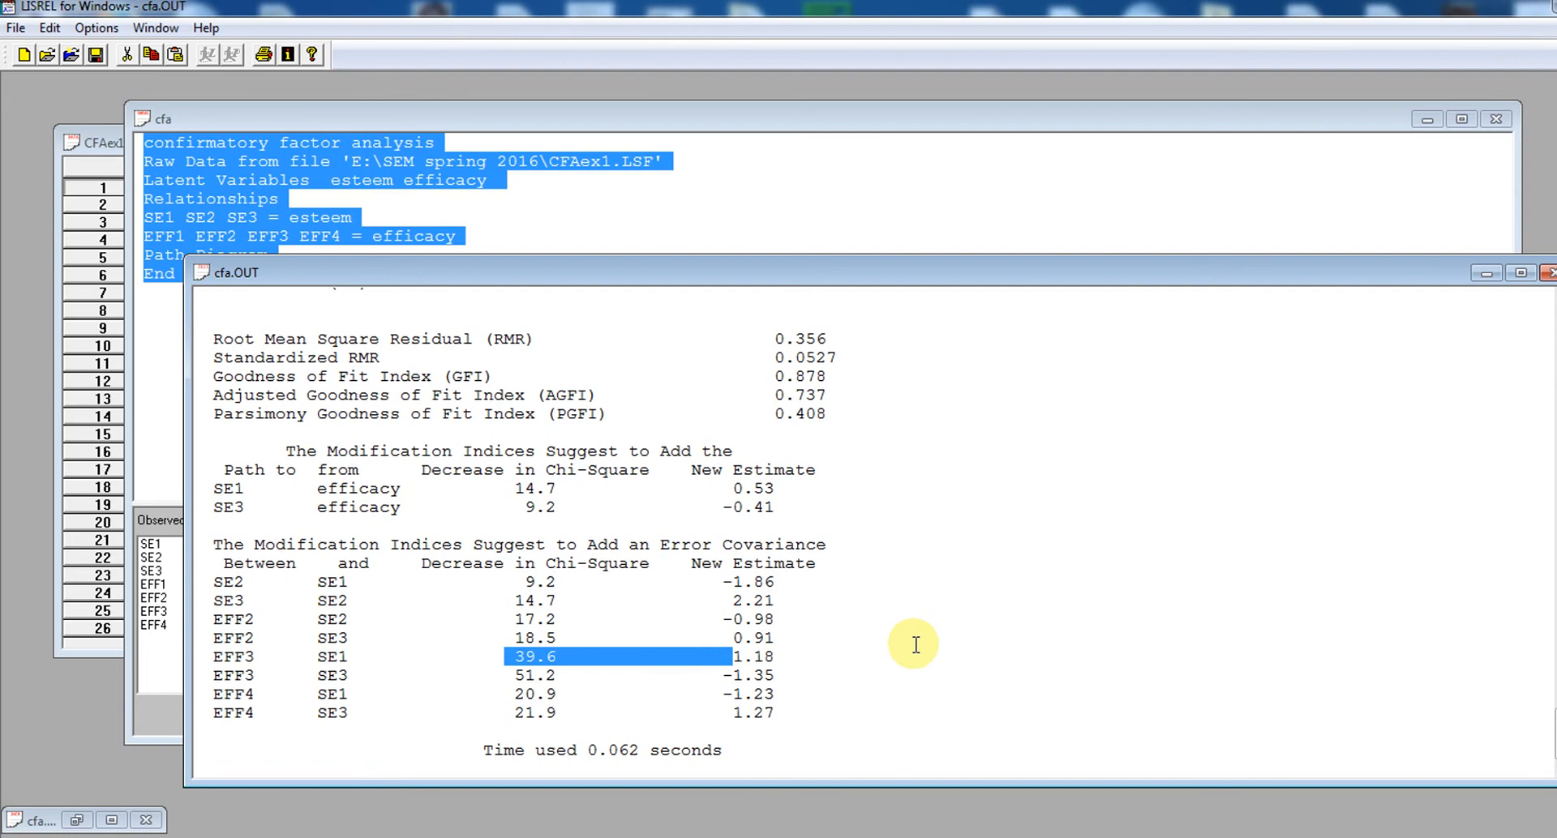
left_click(917, 606)
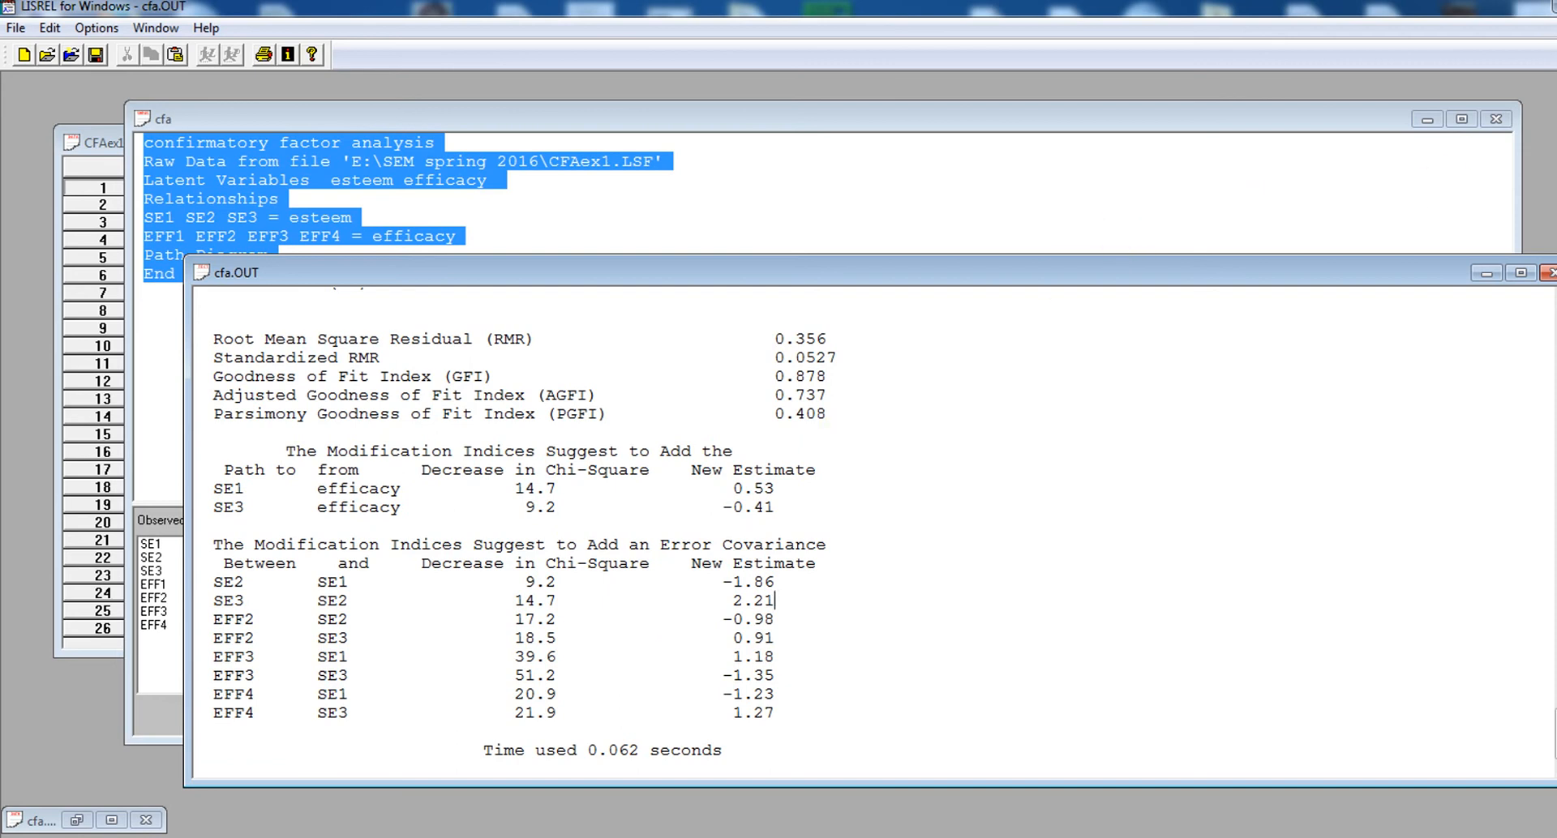
left_click(1547, 274)
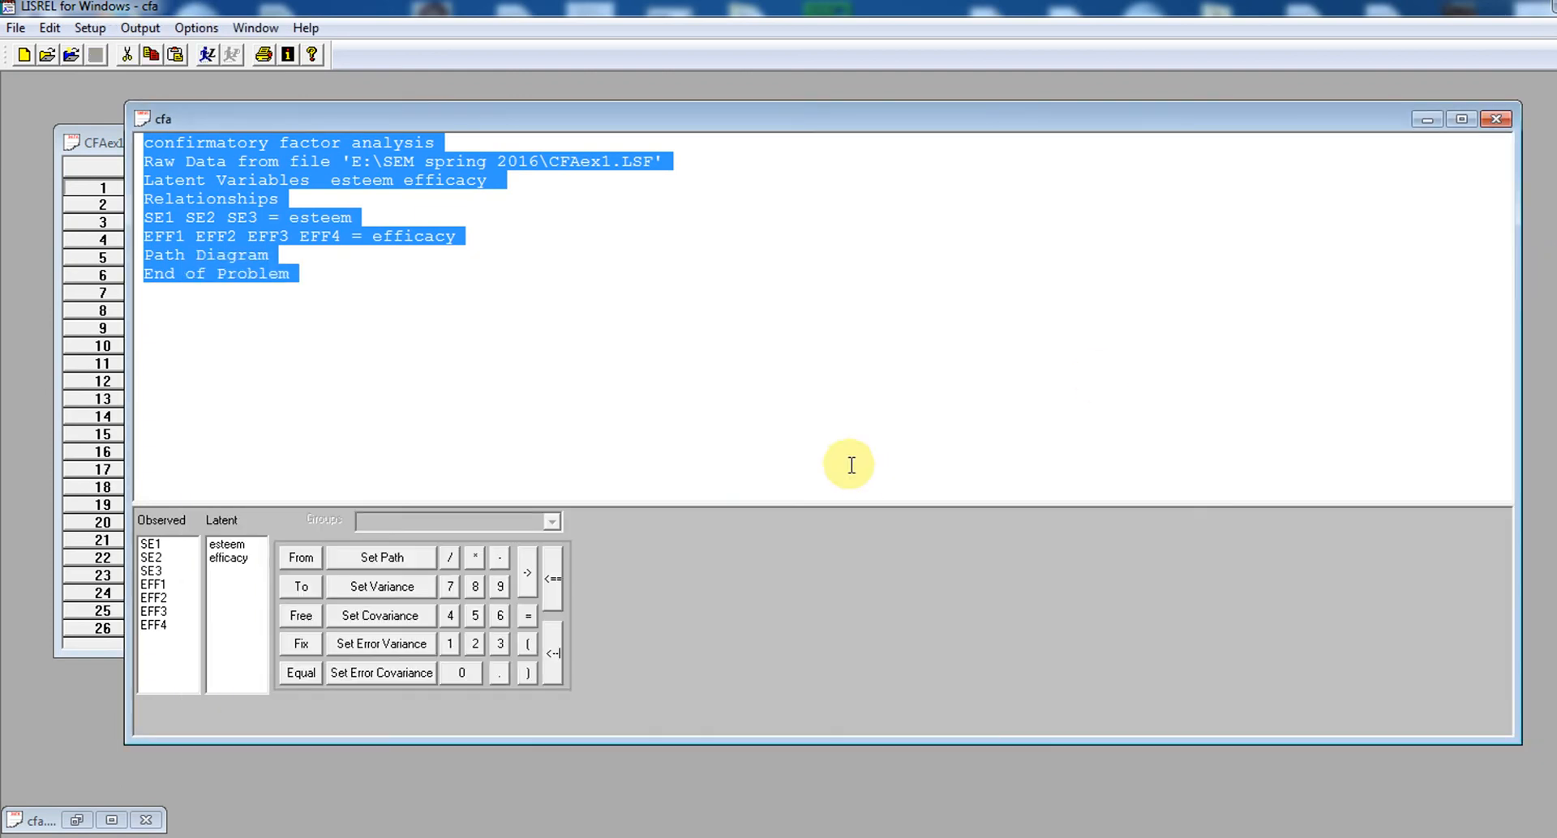
Add SE3 as an additional indicator of efficacy, after EFF4 in the EFF1 EFF2 EFF3 EFF4 relationship line
left_click(637, 313)
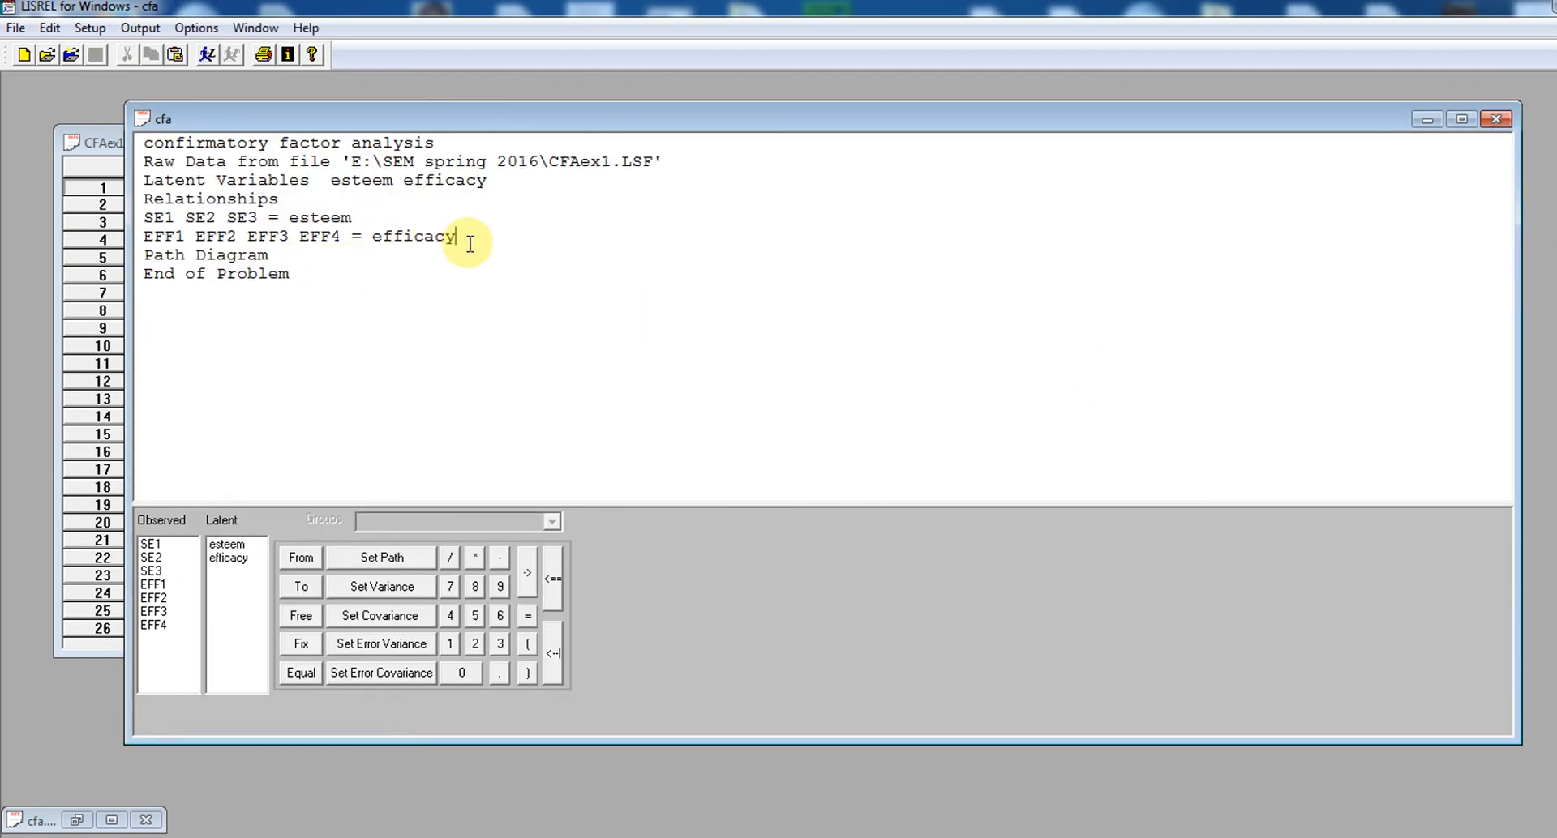
key("Return")
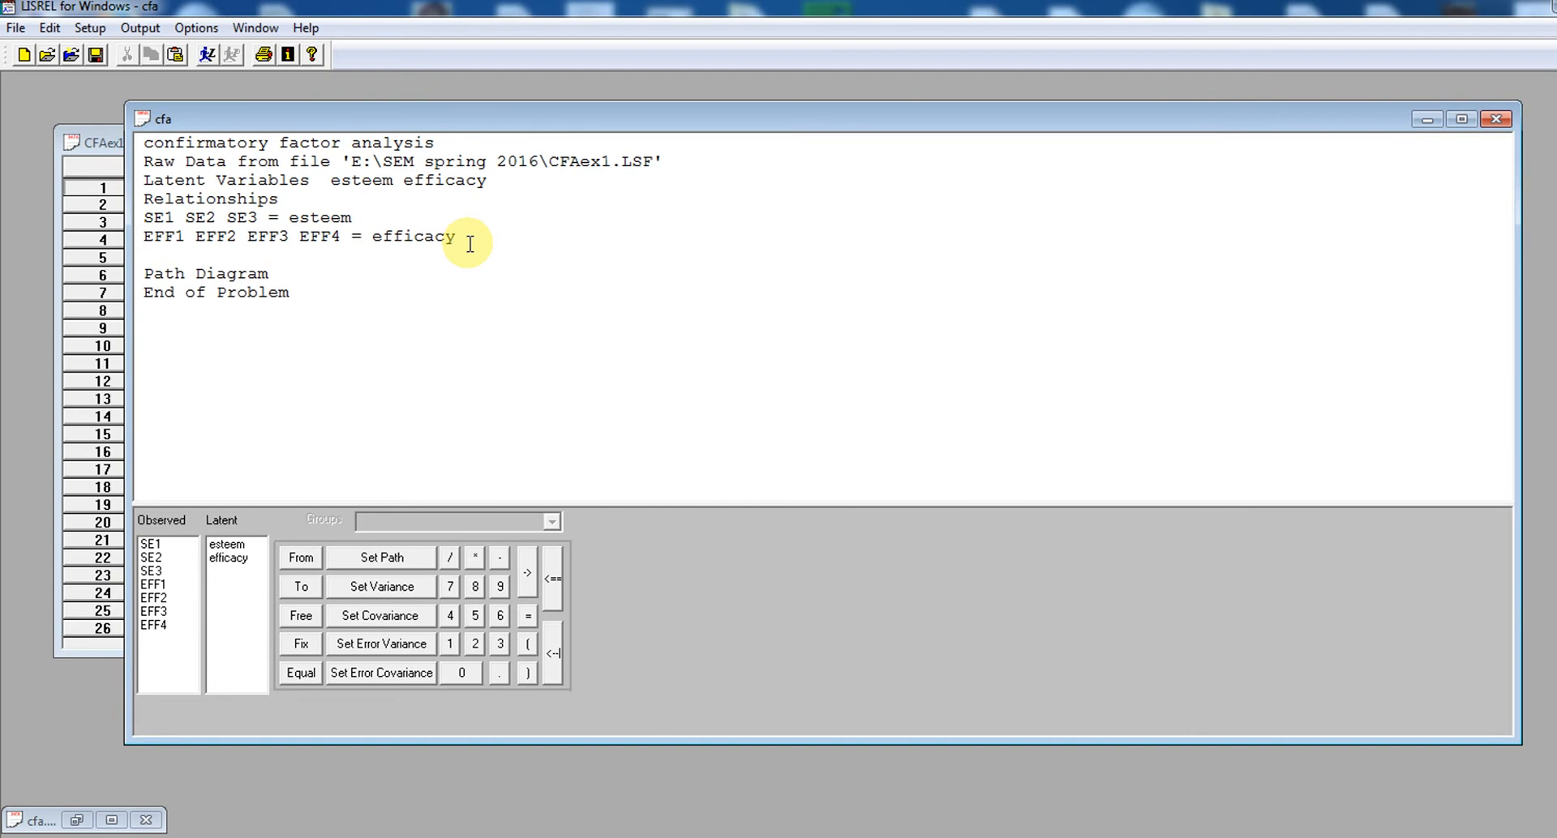
key("BackSpace")
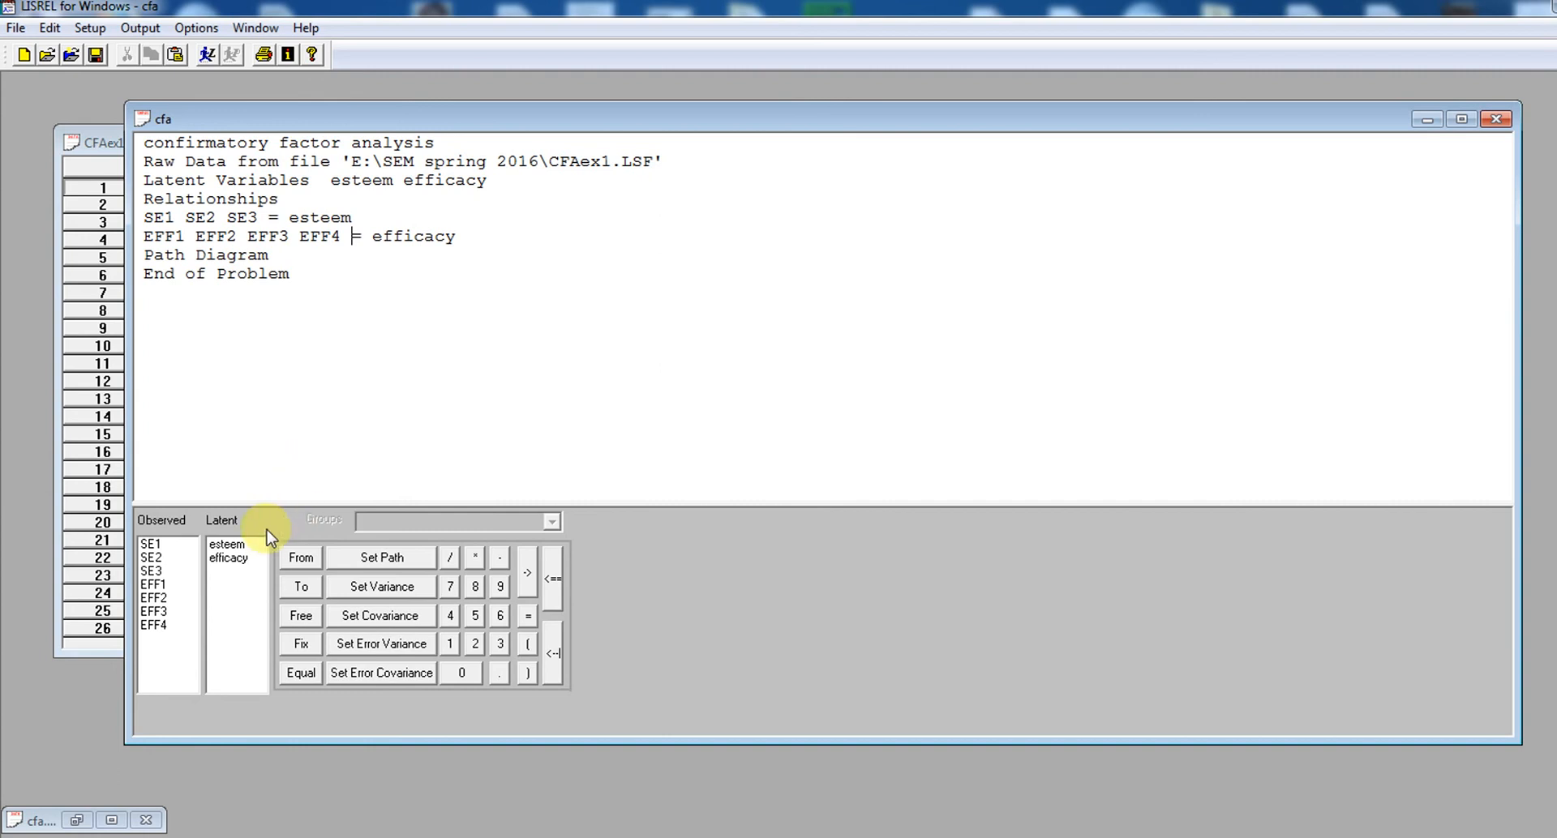
left_click(152, 572)
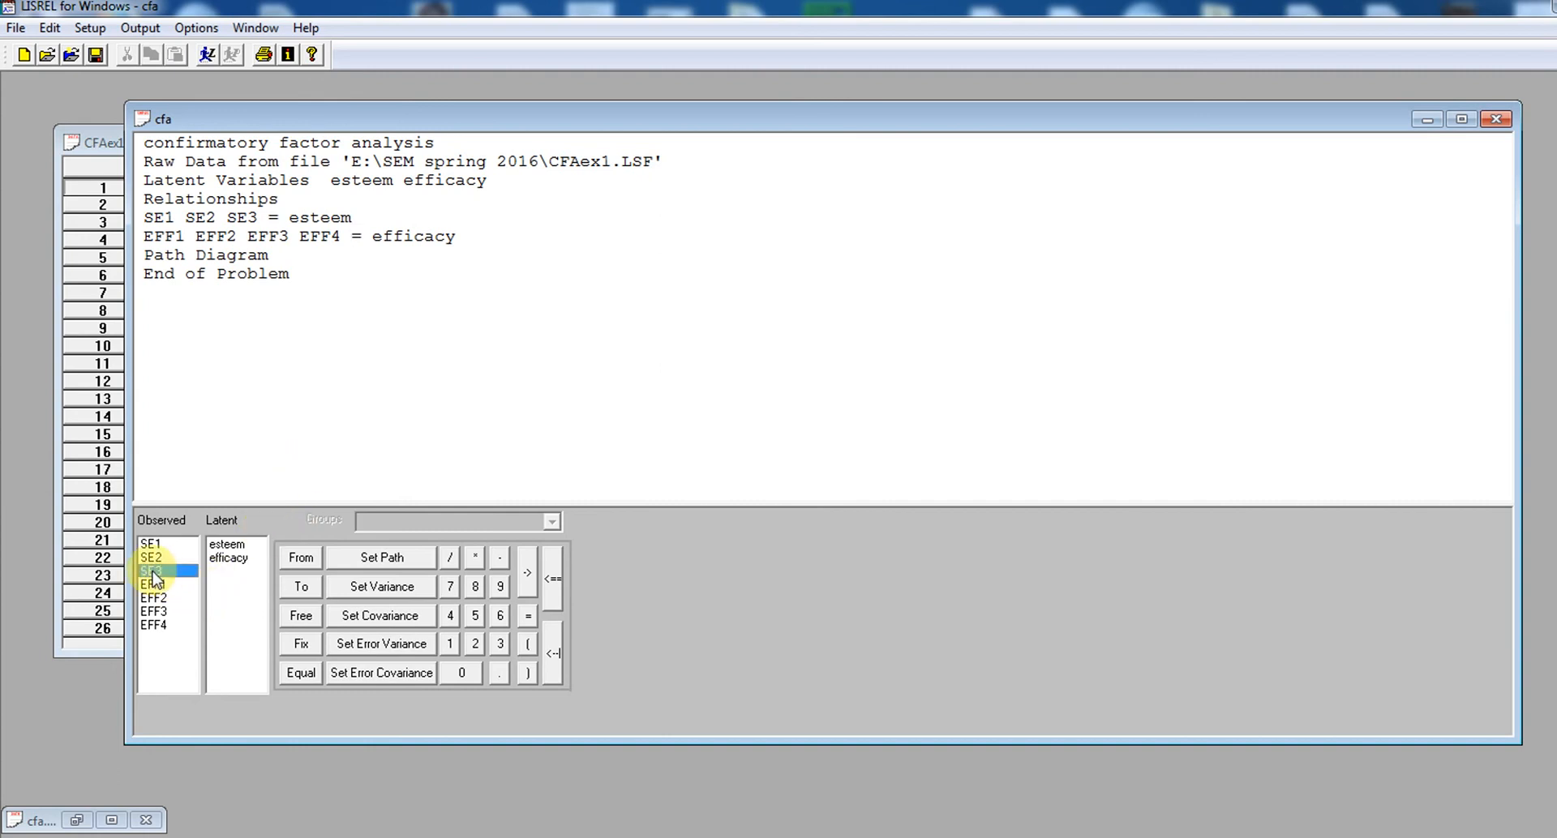
left_click_drag(152, 578, 302, 349)
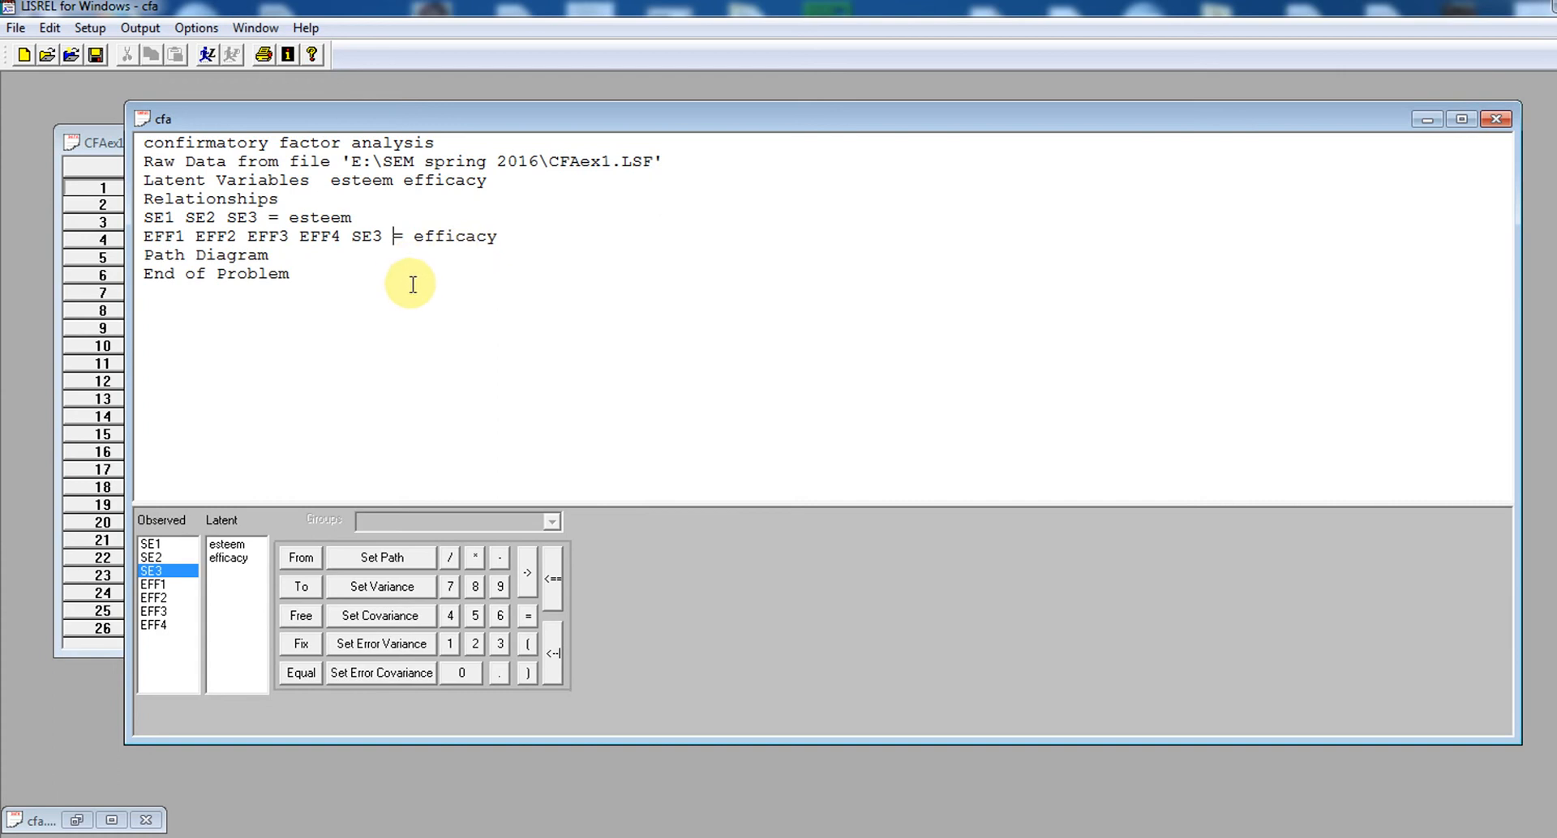
Add the line "Set error covariance between EFF3 and SE3 free" below the efficacy relationship and run the whole syntax
left_click(508, 241)
key("Return")
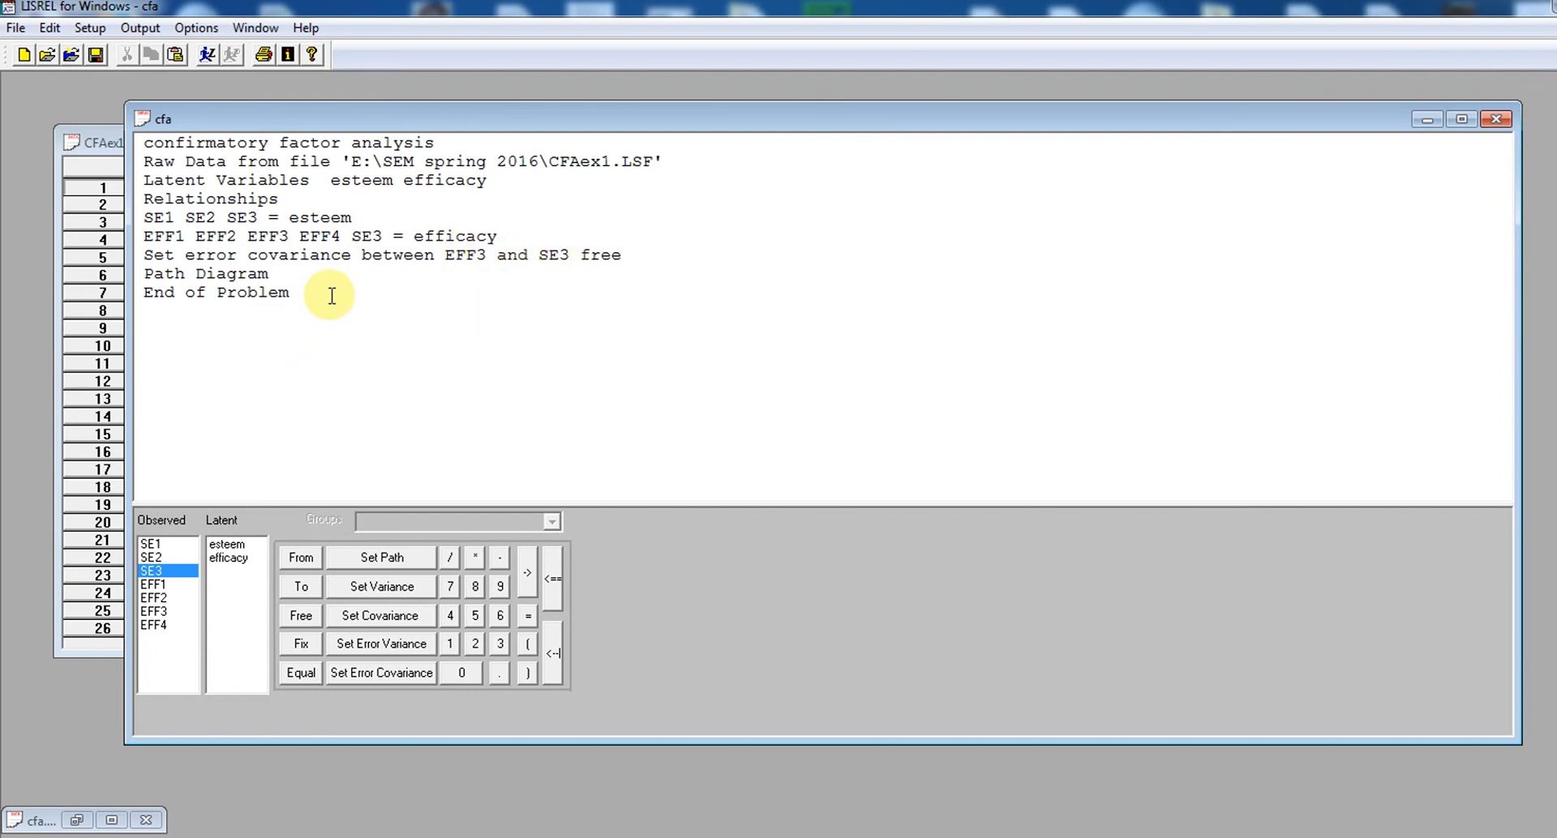
left_click_drag(331, 295, 94, 96)
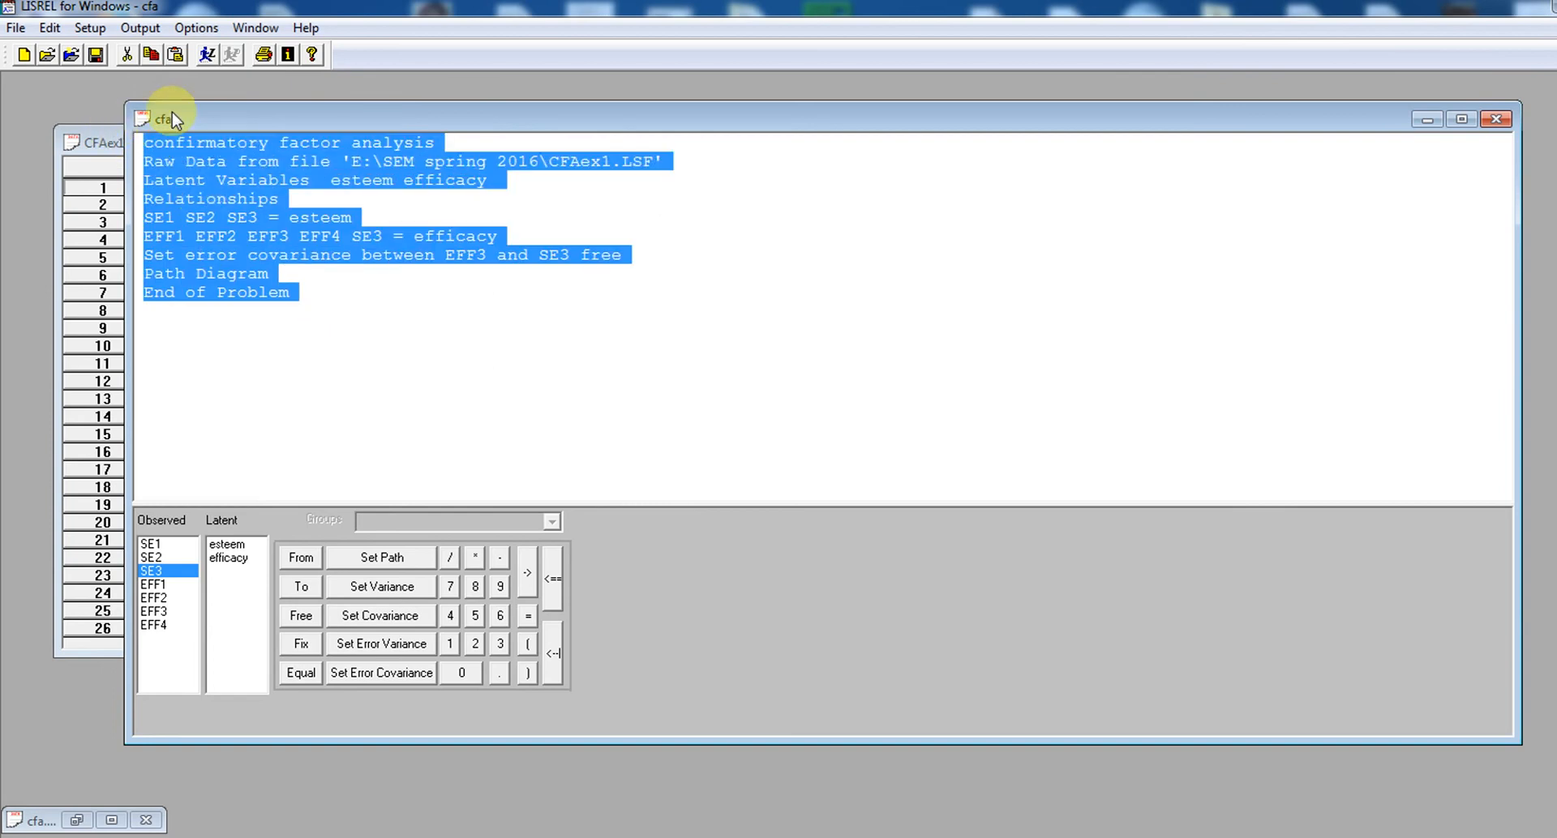
left_click(203, 54)
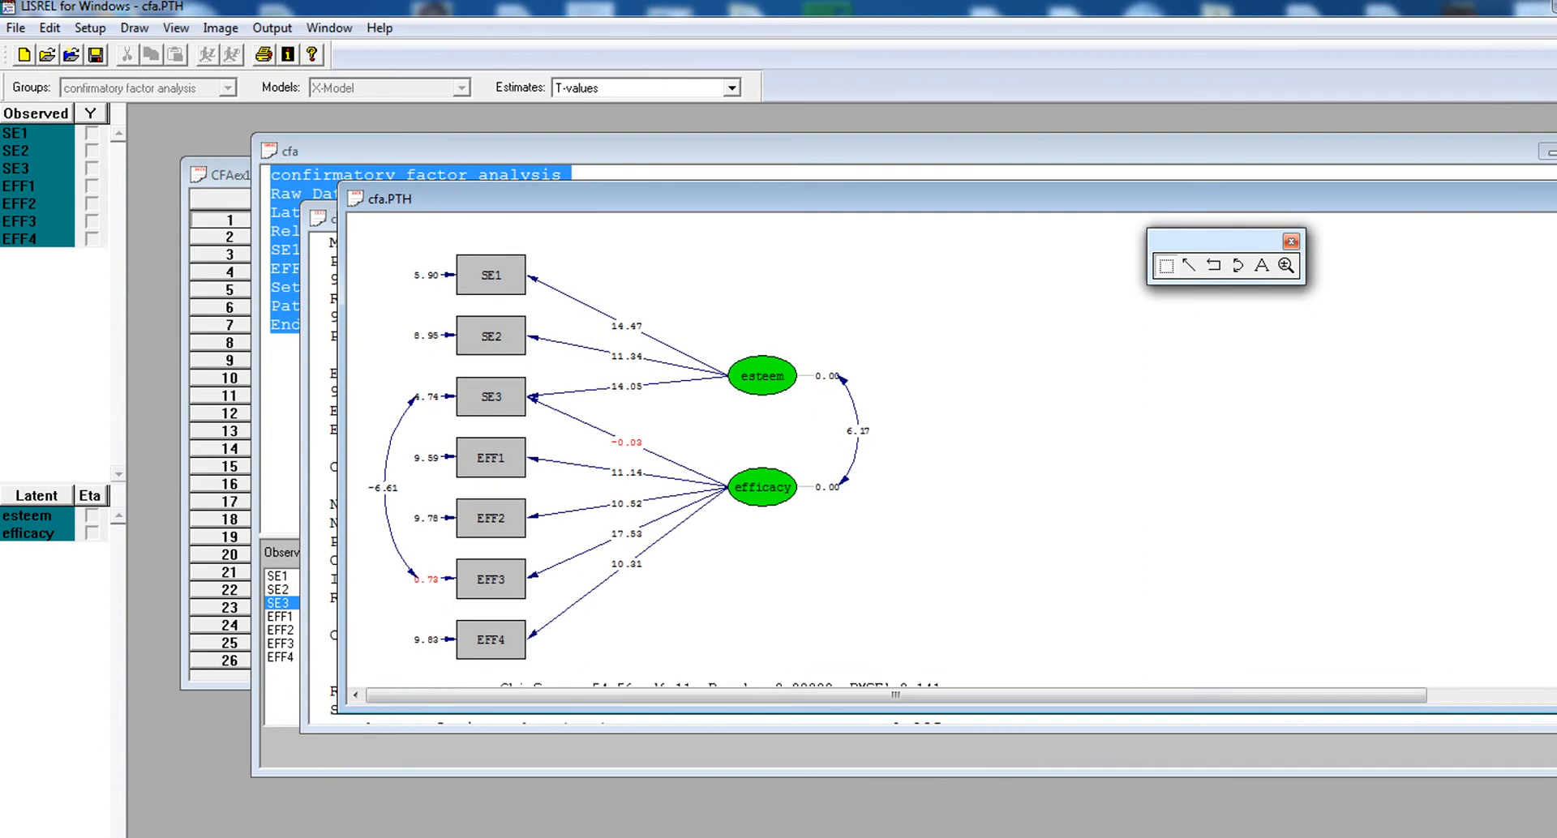
Switch the modified model's path diagram from T-values to Estimates
scroll(895, 451, "down", 1)
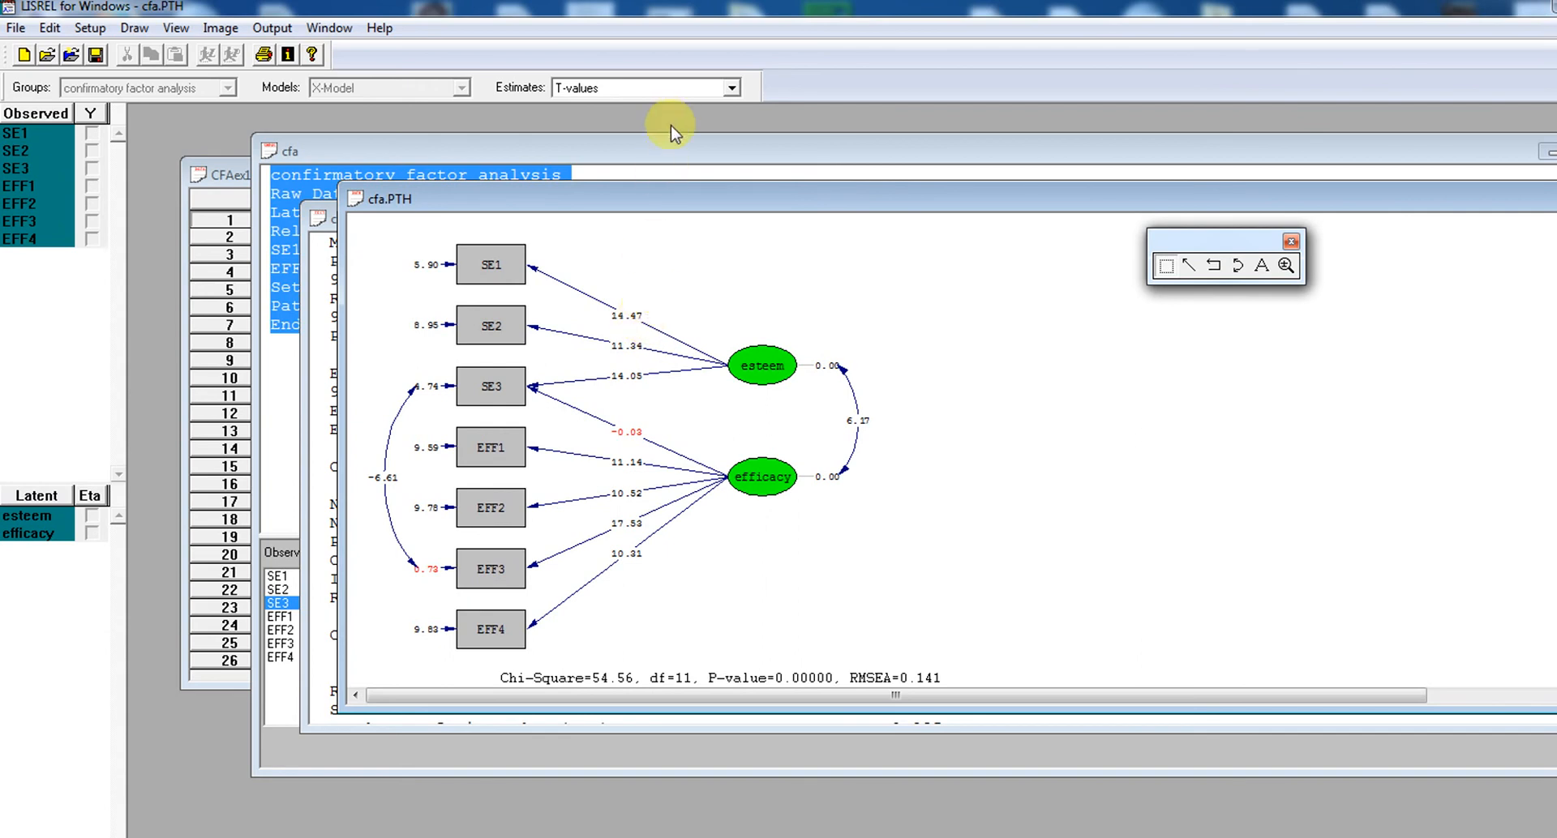
left_click(708, 88)
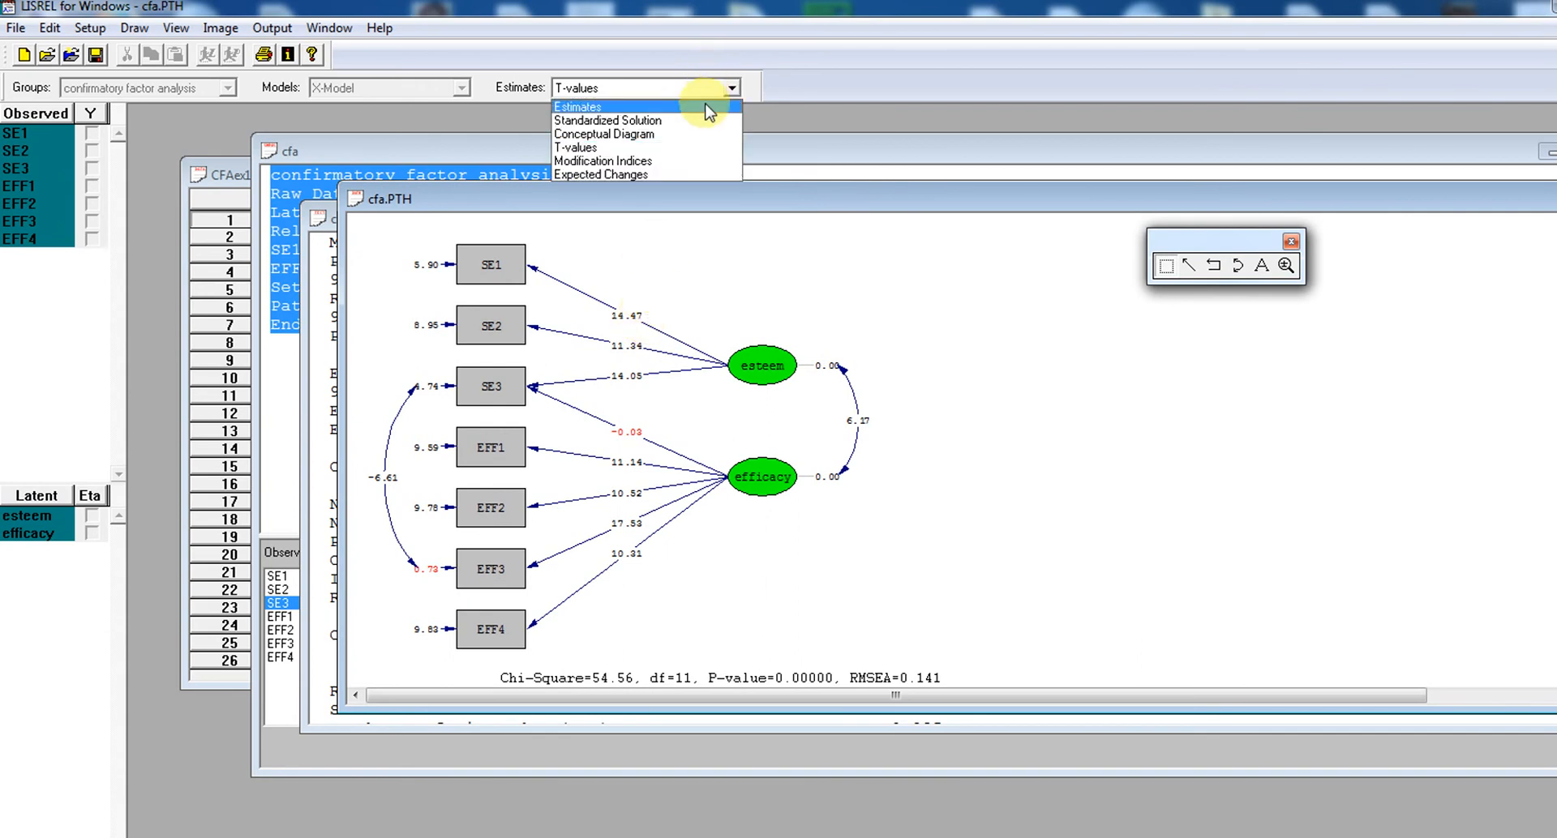
left_click(708, 110)
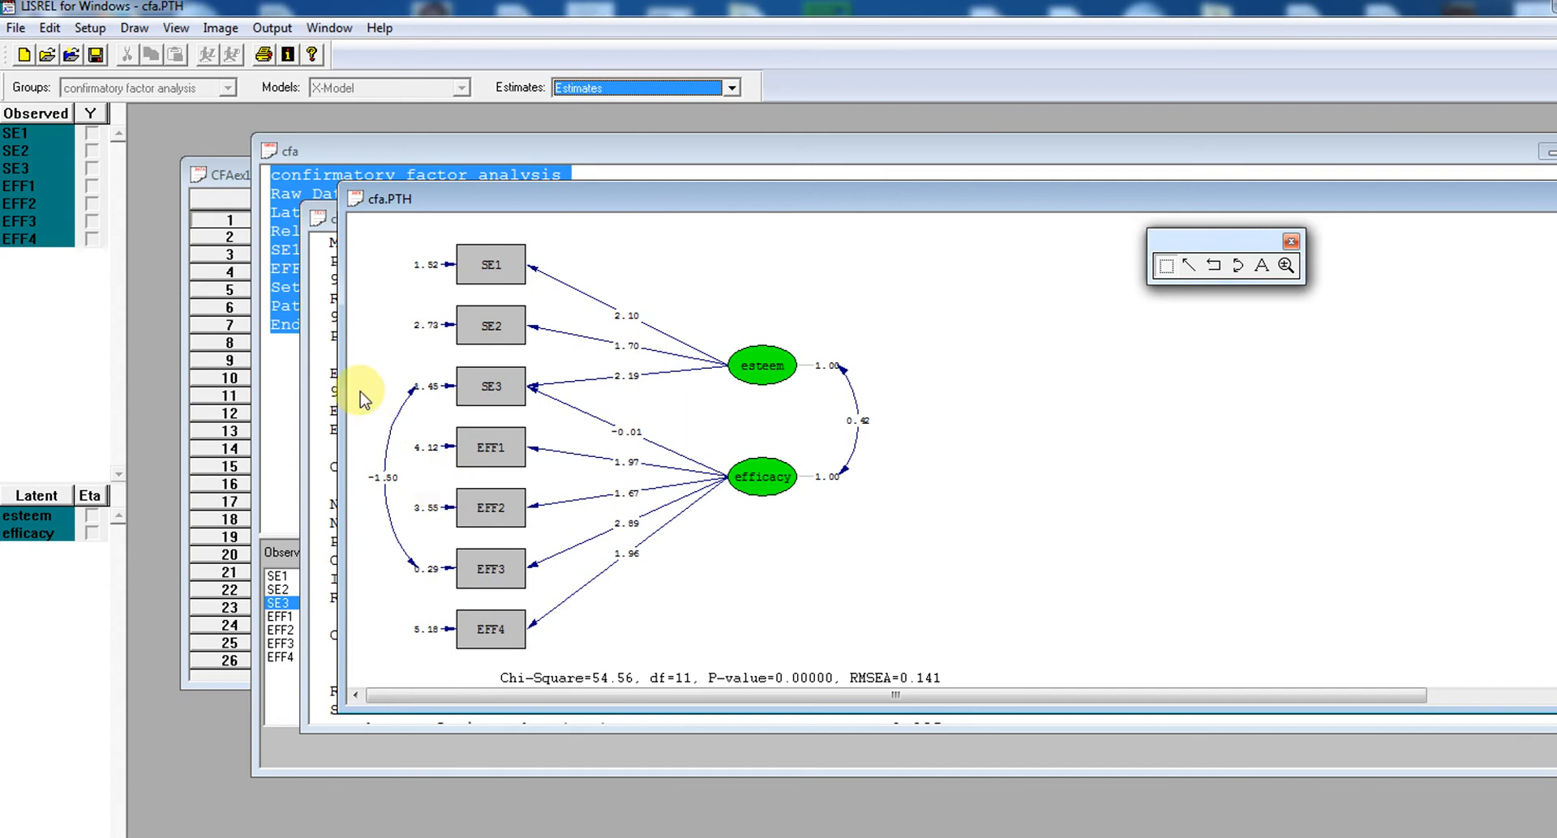
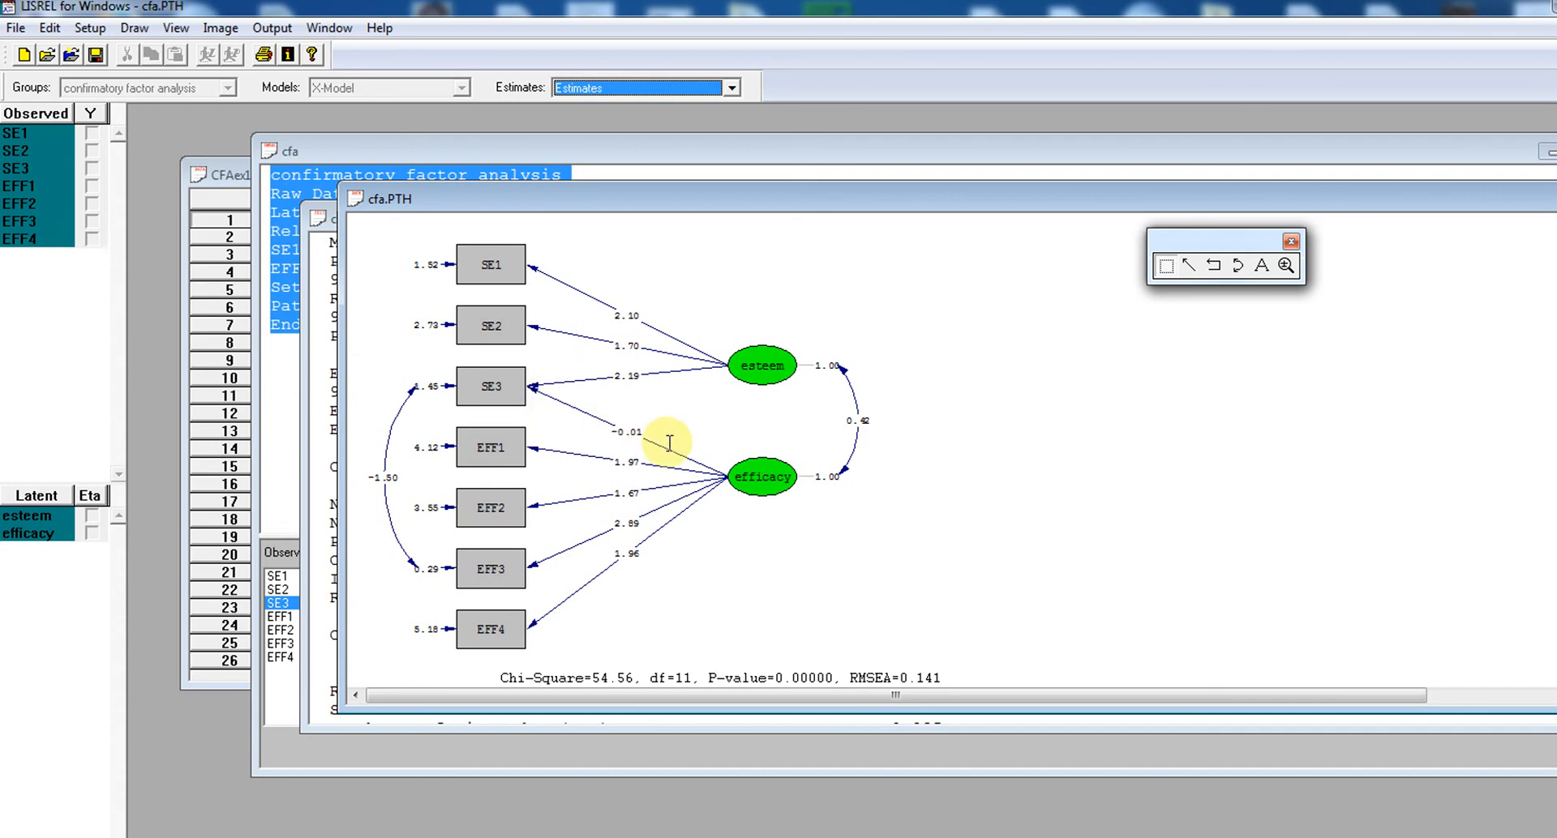
Show the path diagram's T-values and its Standardized Solution to review the SE3 loading on efficacy
left_click(844, 837)
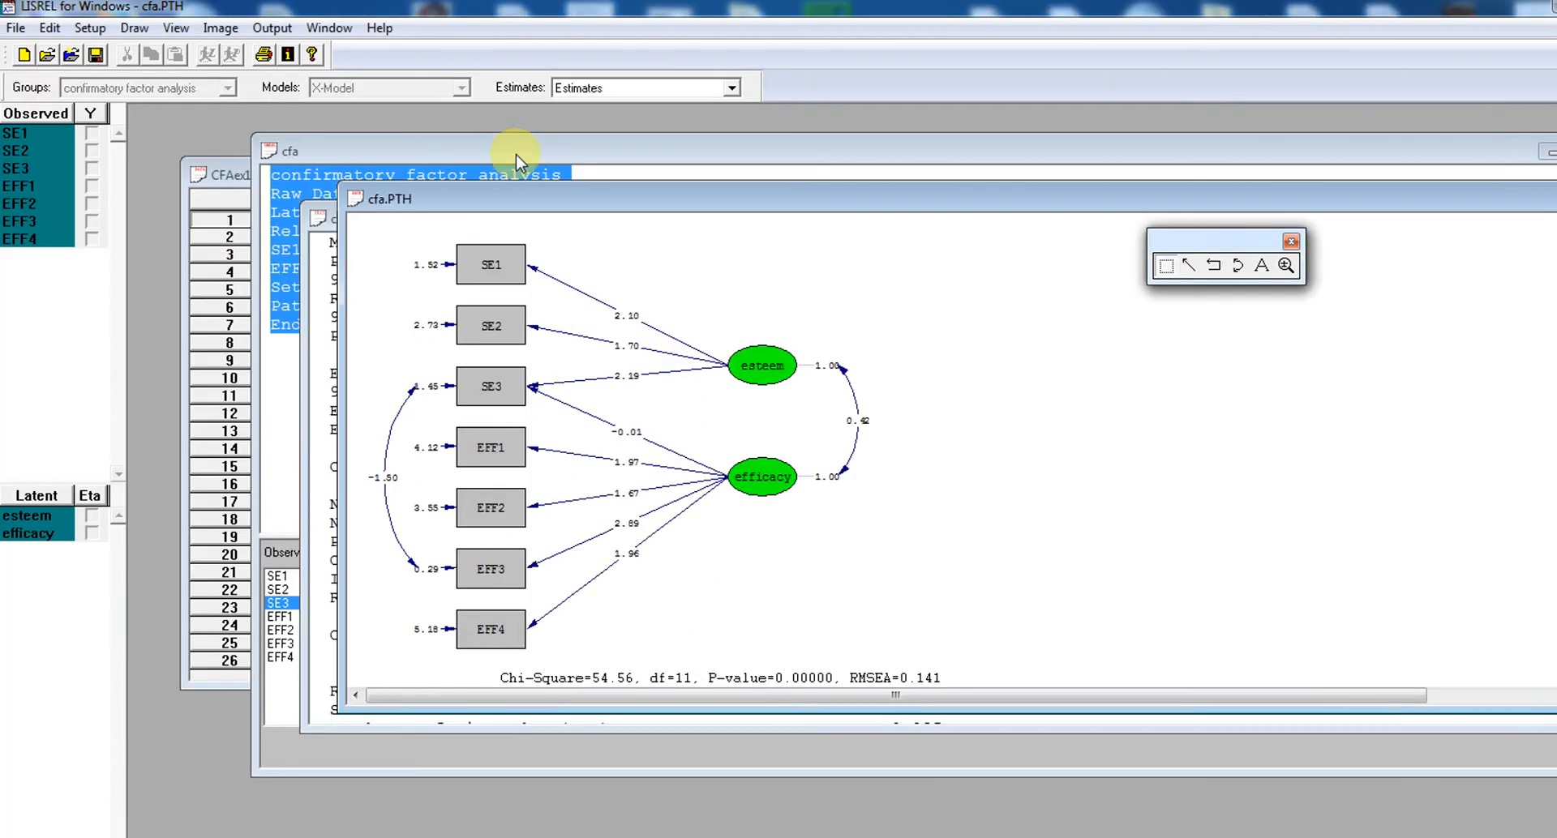
left_click(509, 166)
left_click(711, 91)
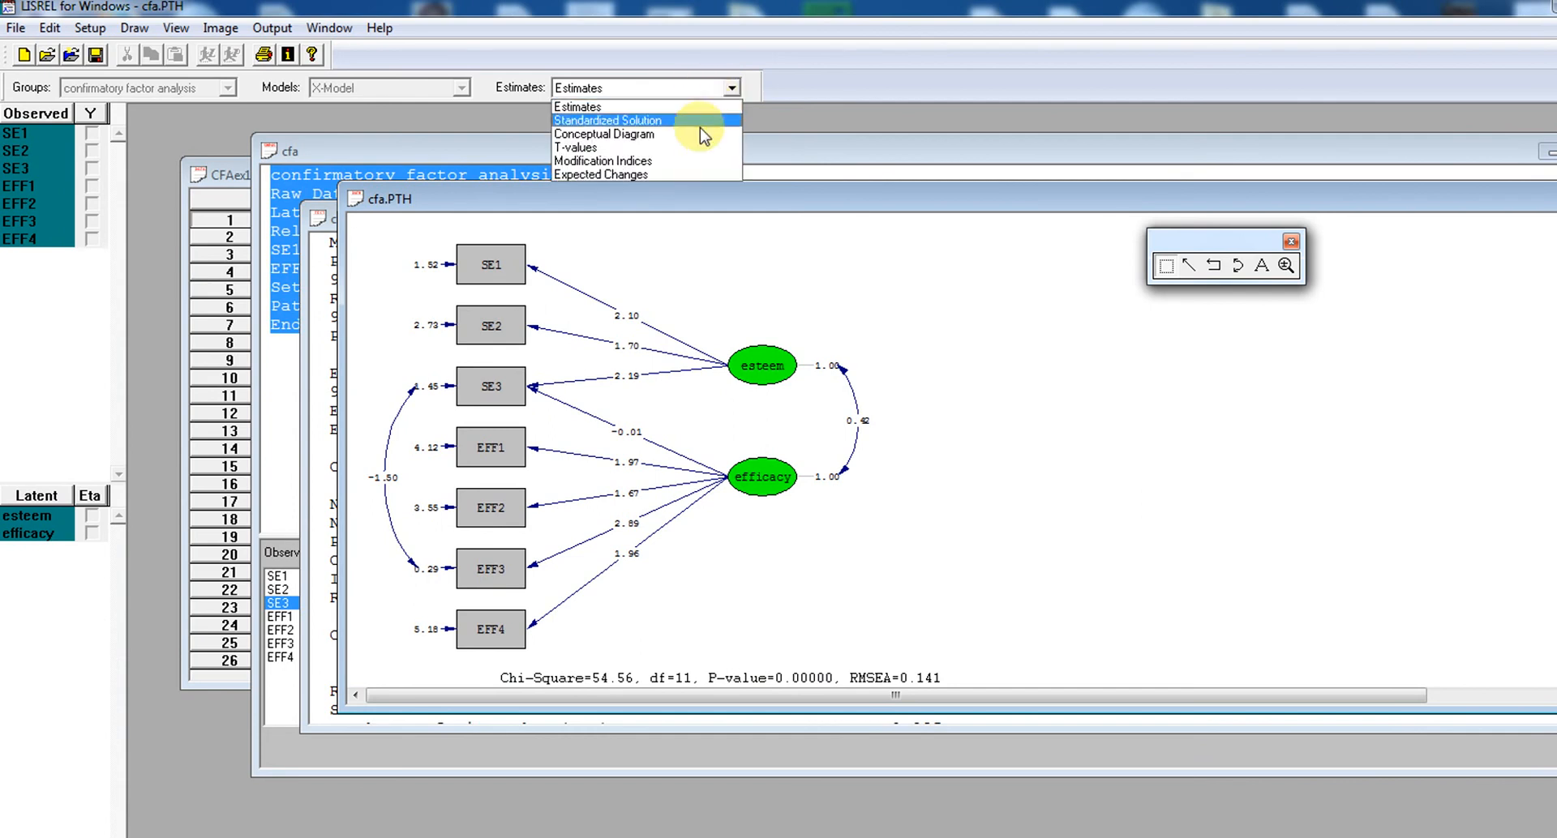
left_click(699, 148)
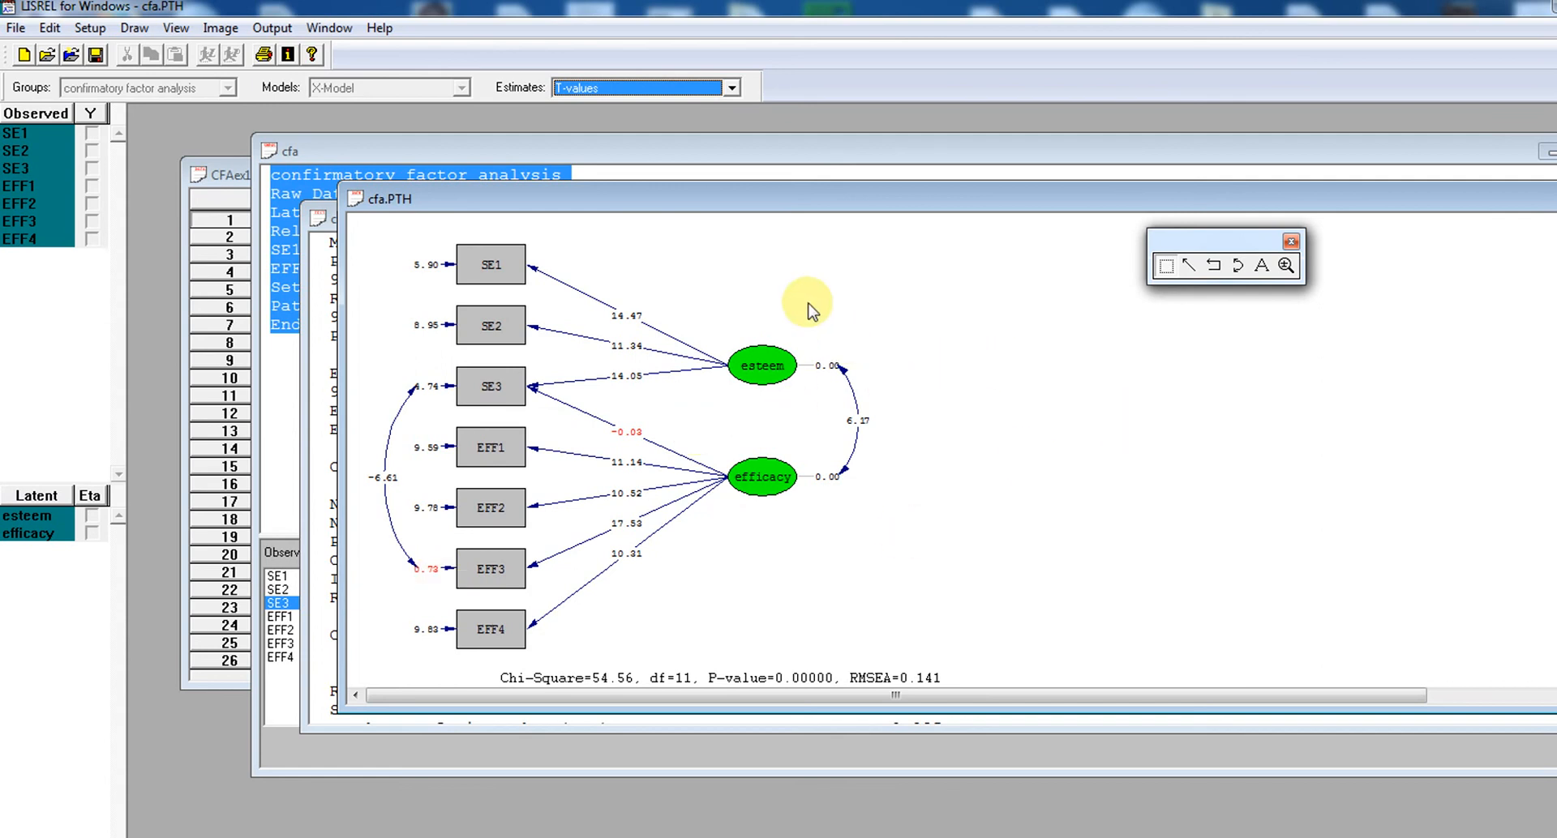
left_click(707, 89)
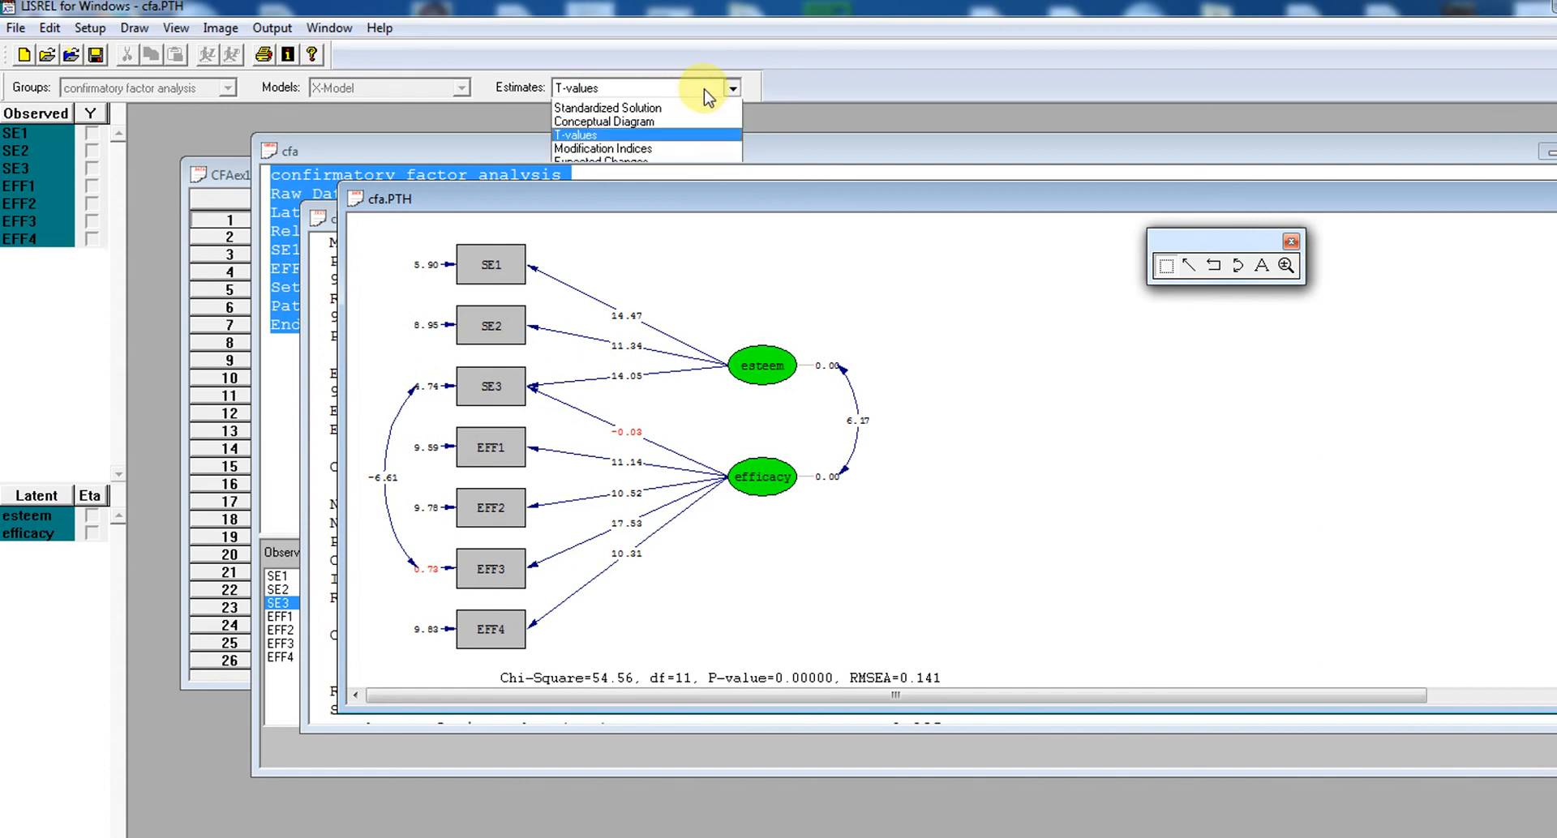
left_click(704, 121)
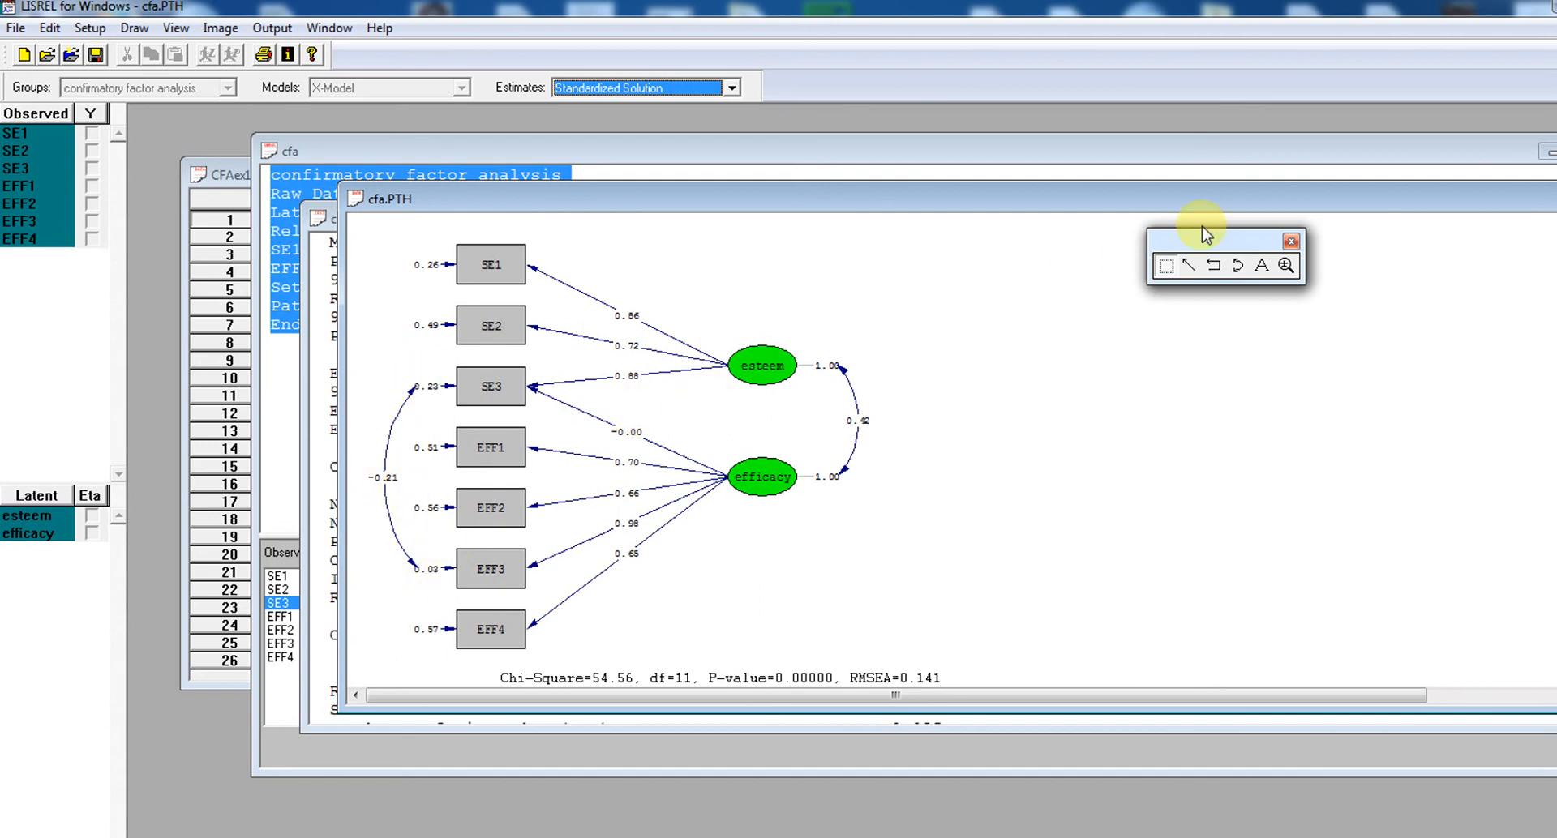
Minimize the path diagram and examine SE3's esteem and efficacy loadings and their P-values in the cfa.OUT measurement equations
left_click_drag(1271, 198, 1238, 176)
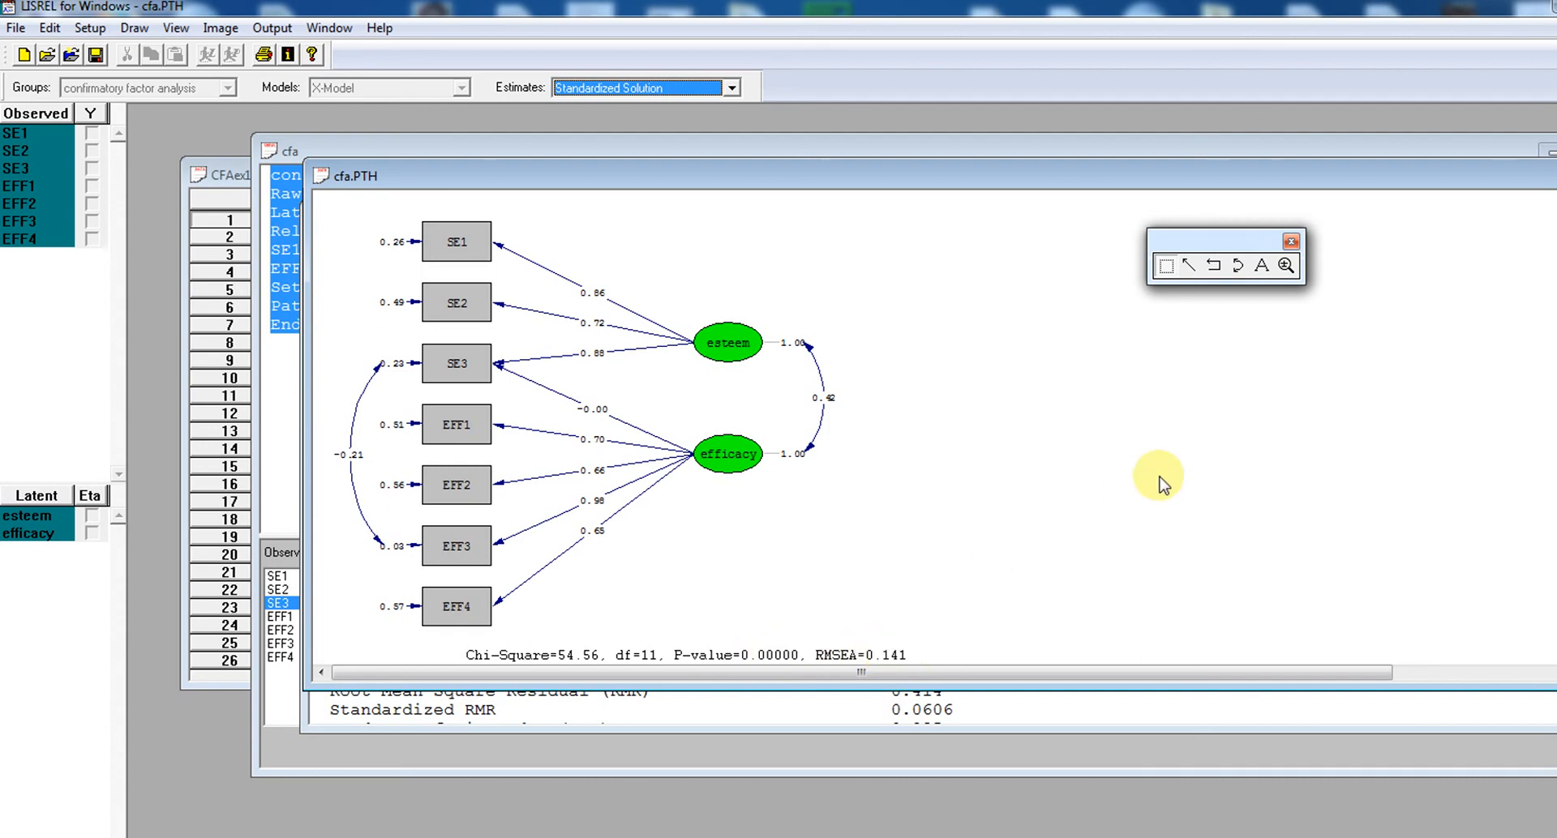
left_click_drag(1492, 177, 1411, 150)
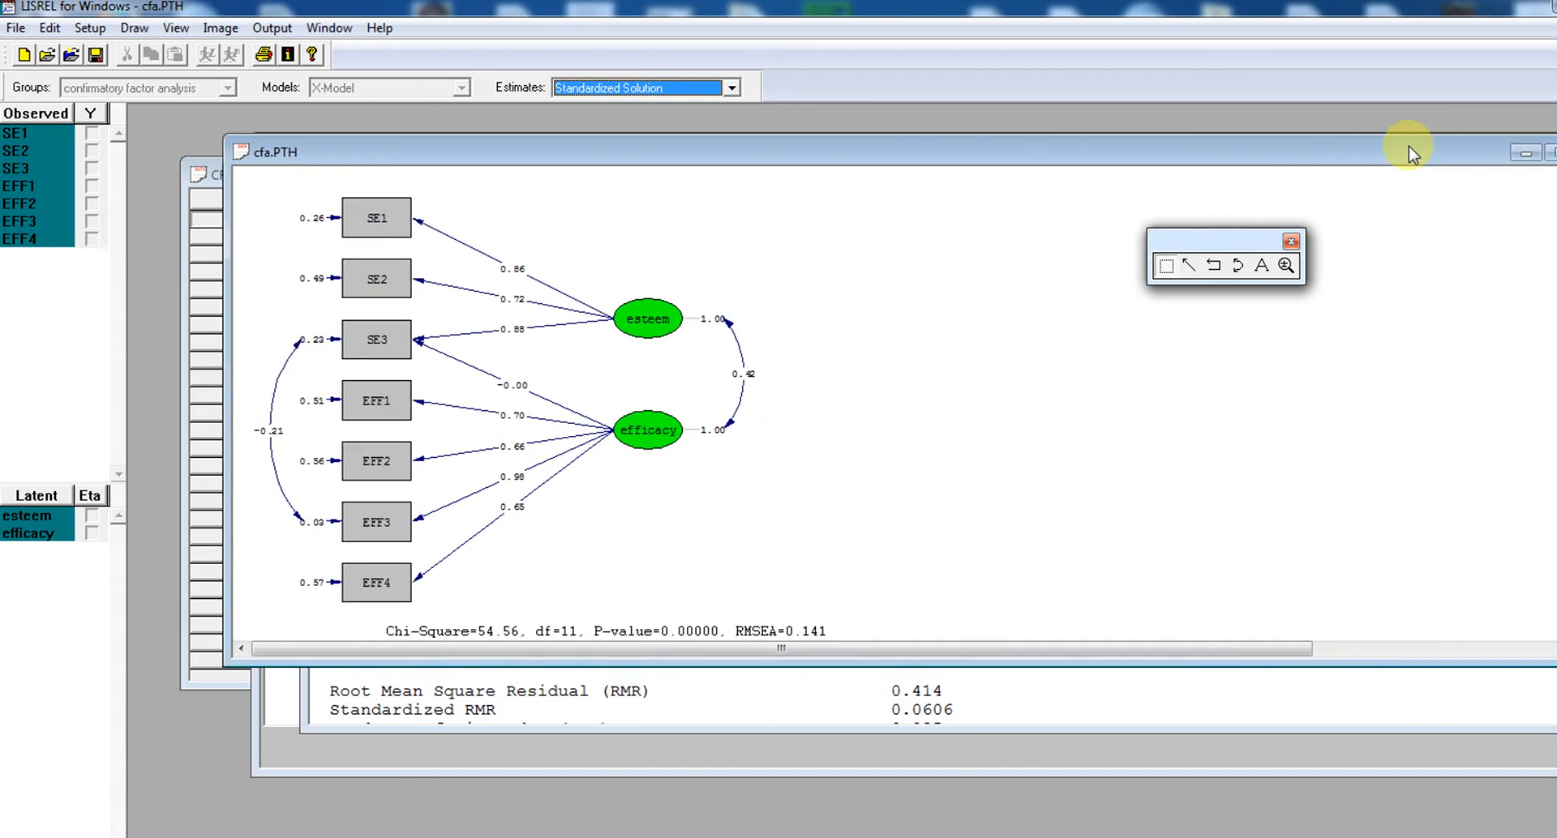
left_click(1525, 154)
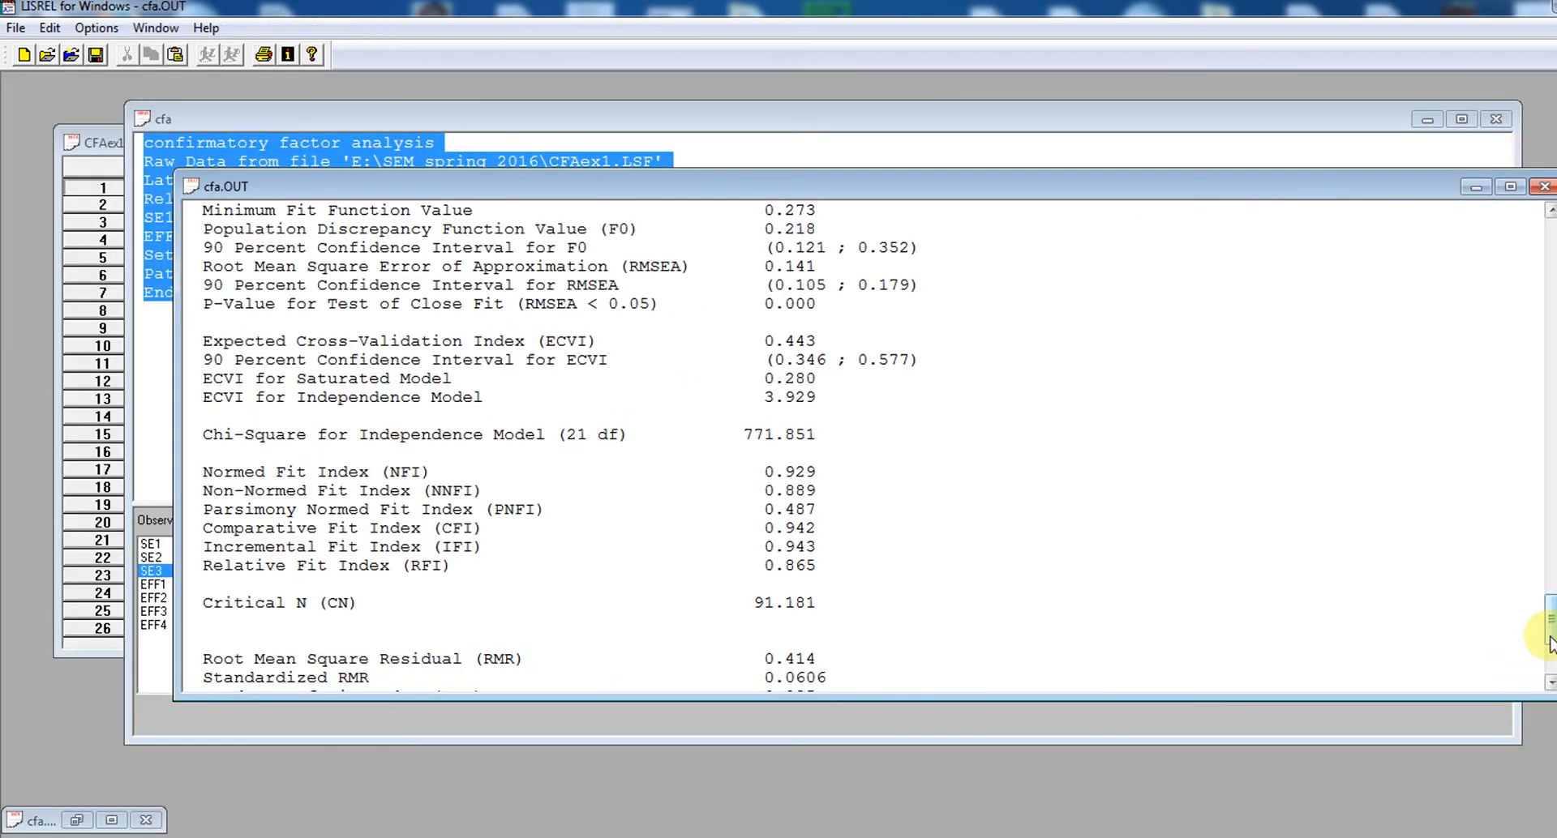
left_click_drag(1550, 616, 1550, 463)
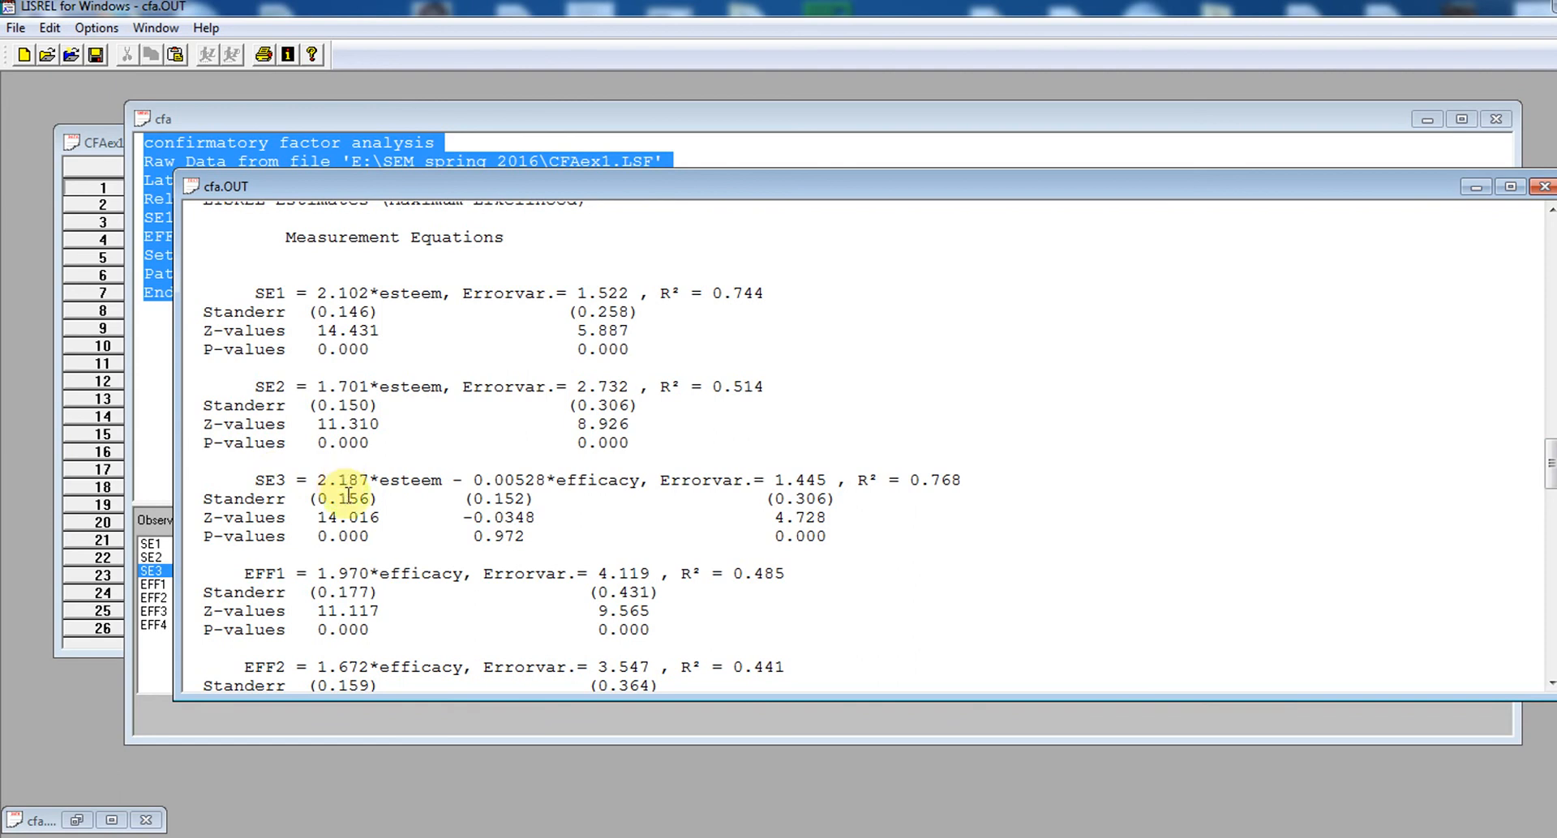
left_click_drag(317, 480, 451, 480)
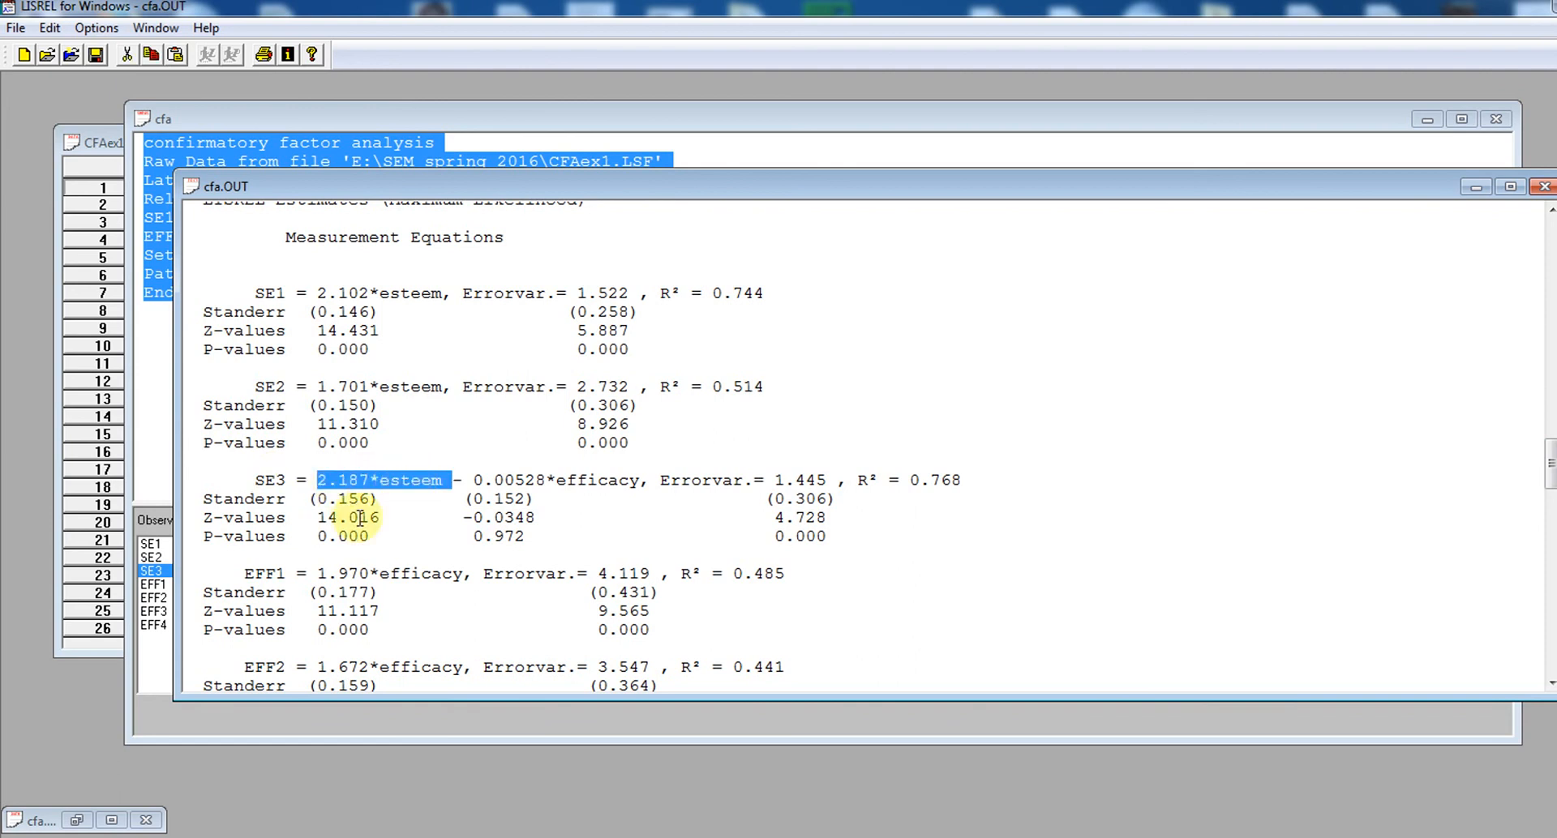
left_click(318, 537)
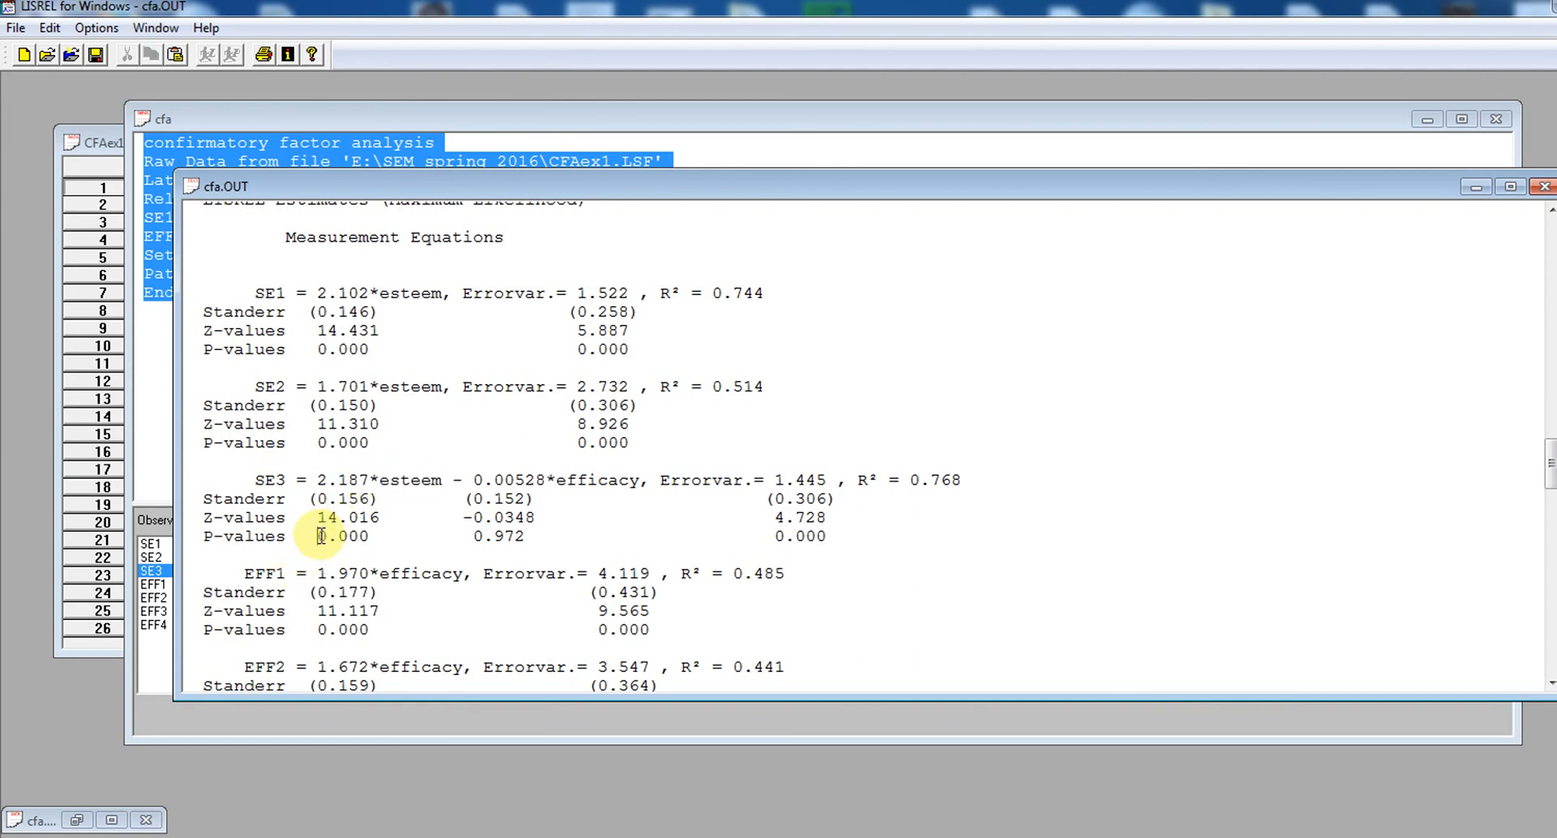
double_click(368, 537)
left_click(528, 461)
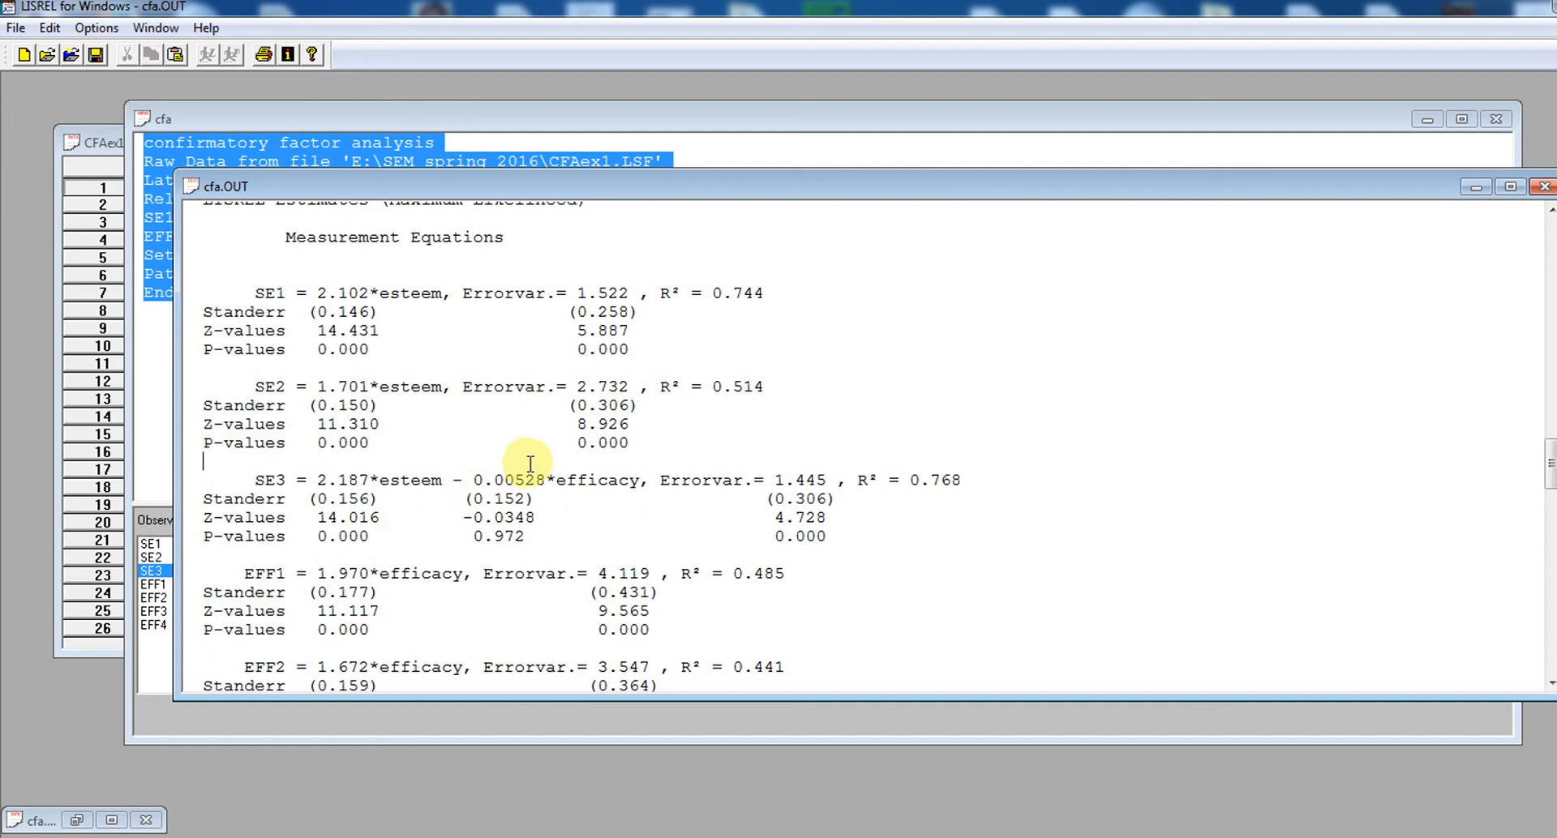
double_click(475, 538)
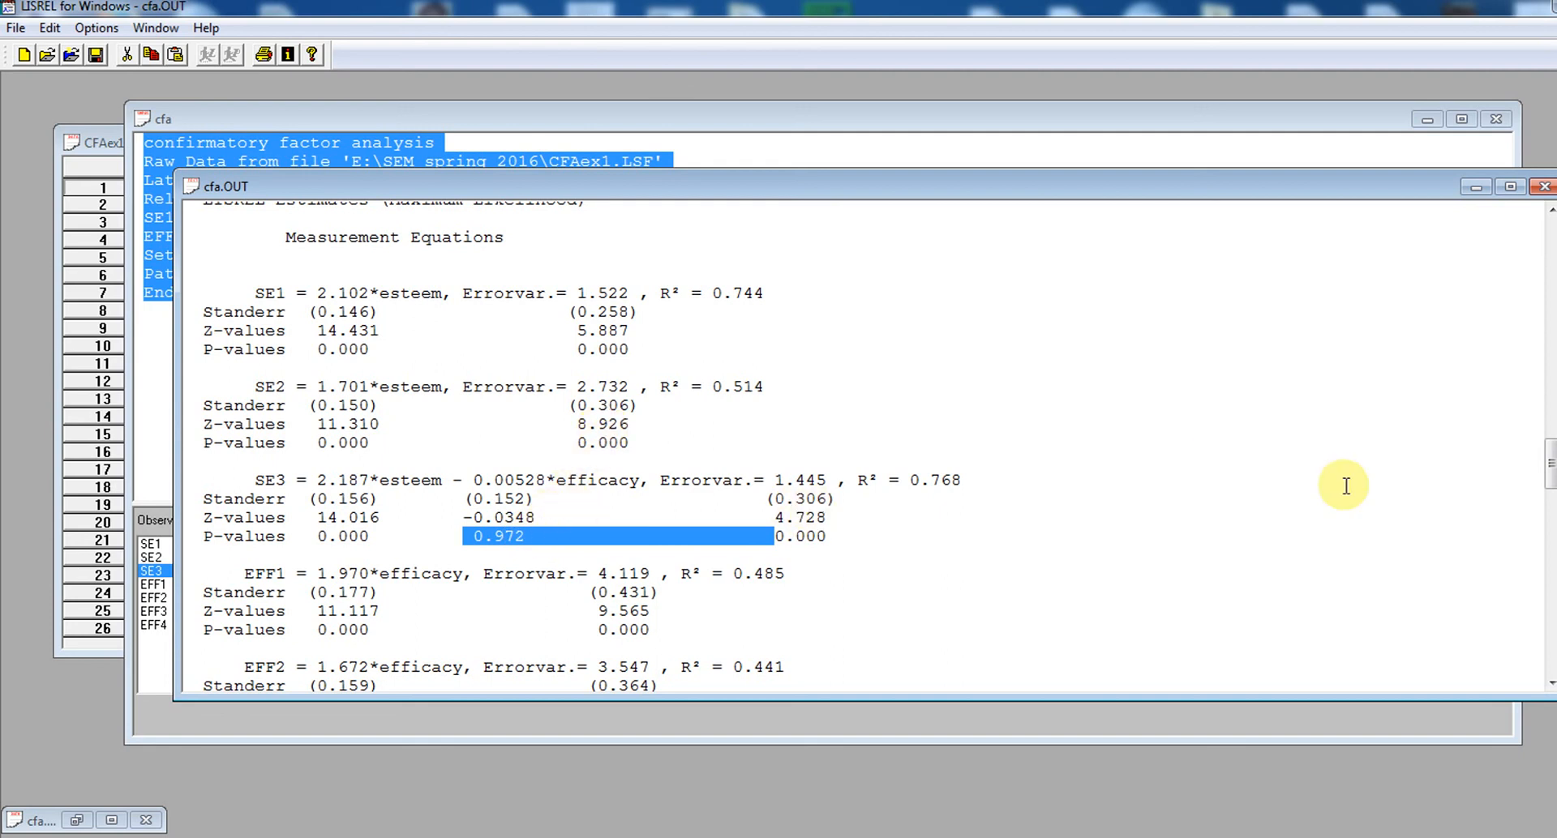
left_click(1406, 495)
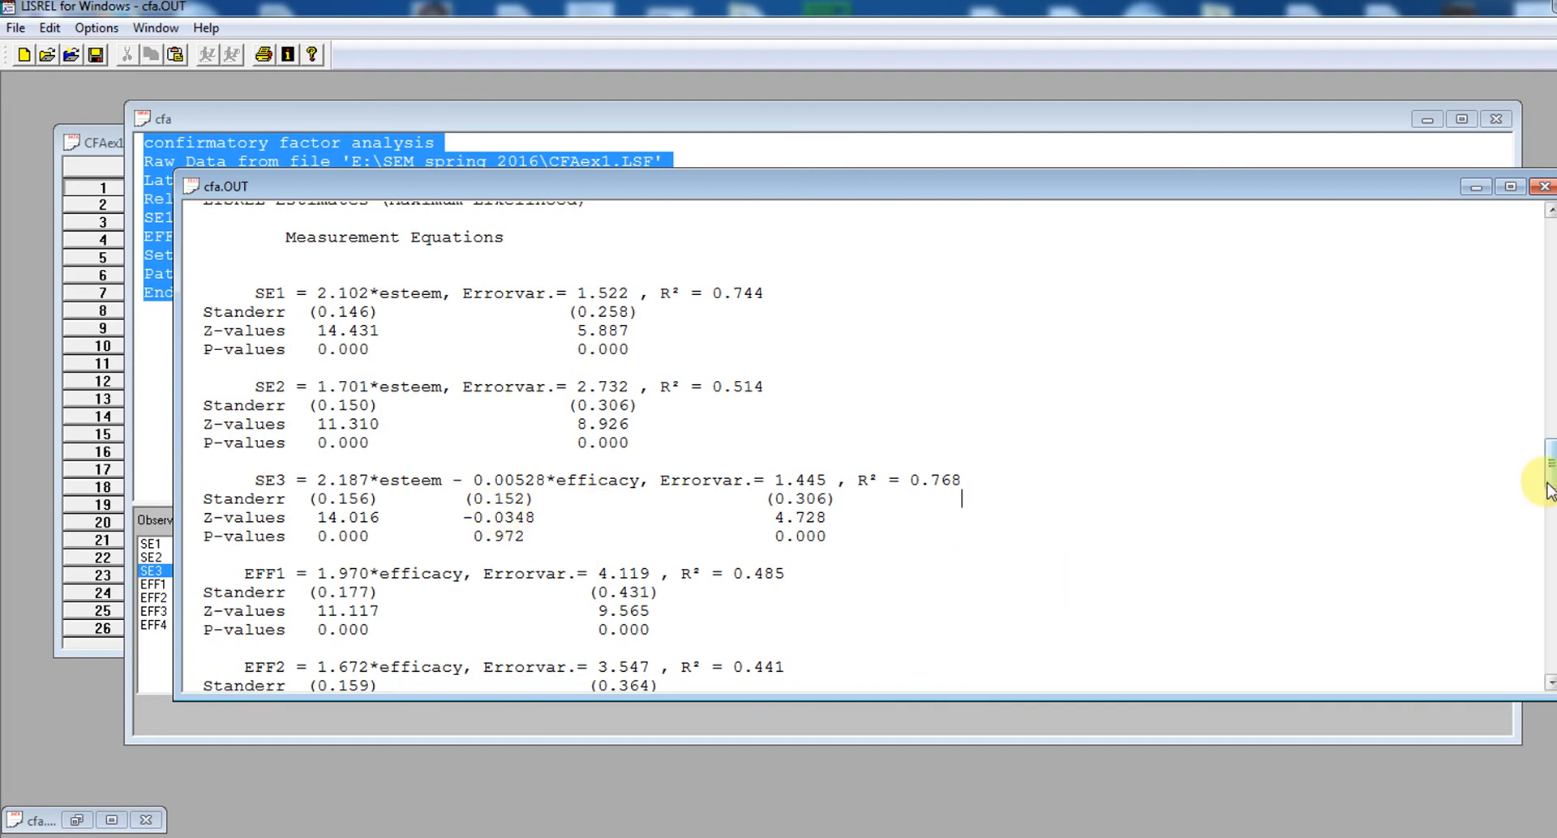
Examine the RMSEA, Non-Normed Fit Index and Standardized RMR in the fit statistics, and close the cfa.OUT output
left_click_drag(1548, 489, 1550, 614)
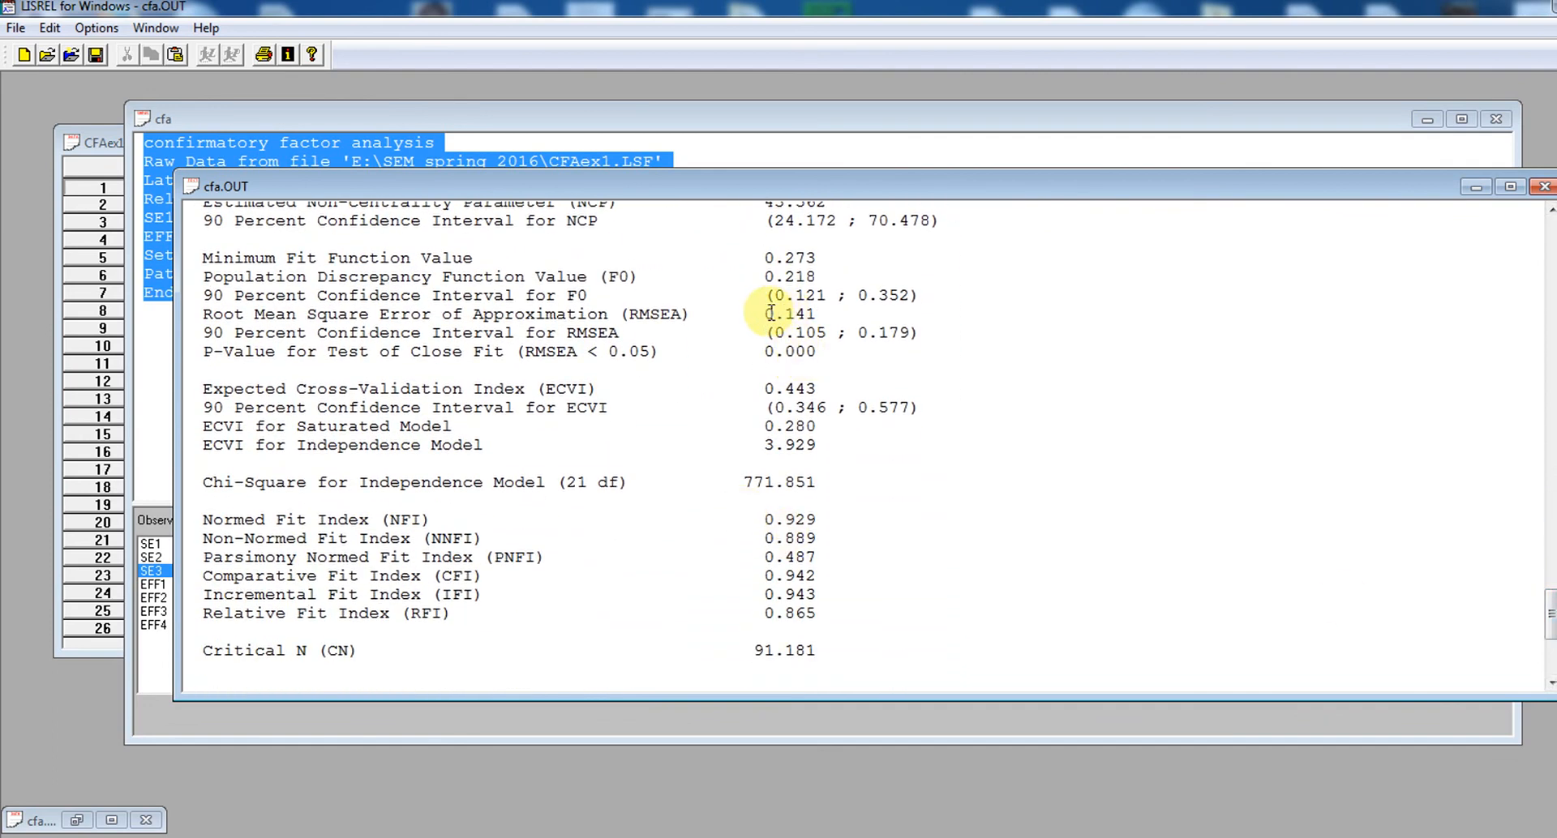
left_click_drag(766, 313, 805, 312)
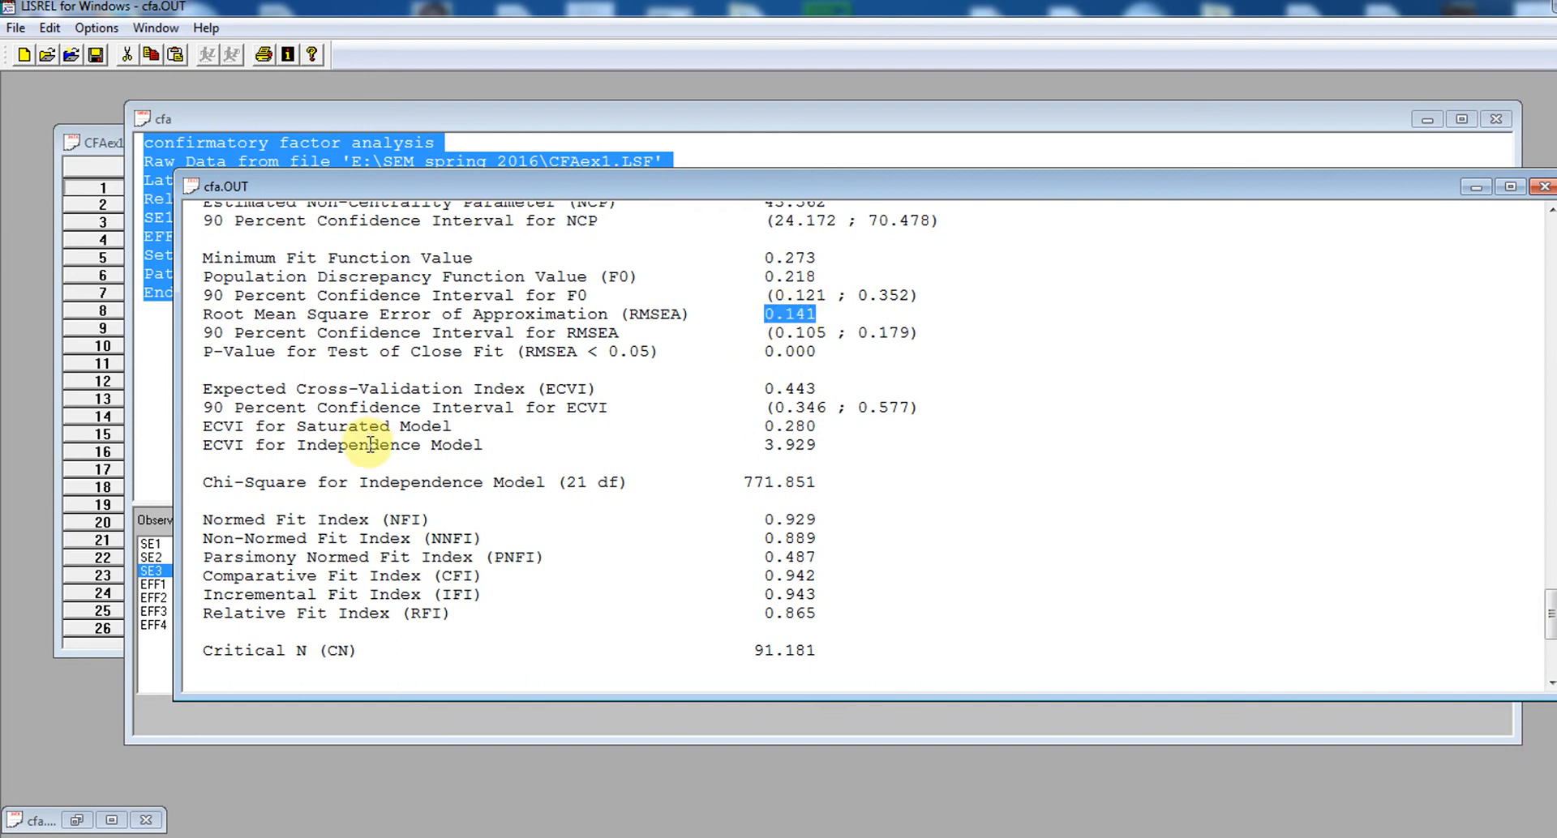
left_click_drag(759, 520, 814, 539)
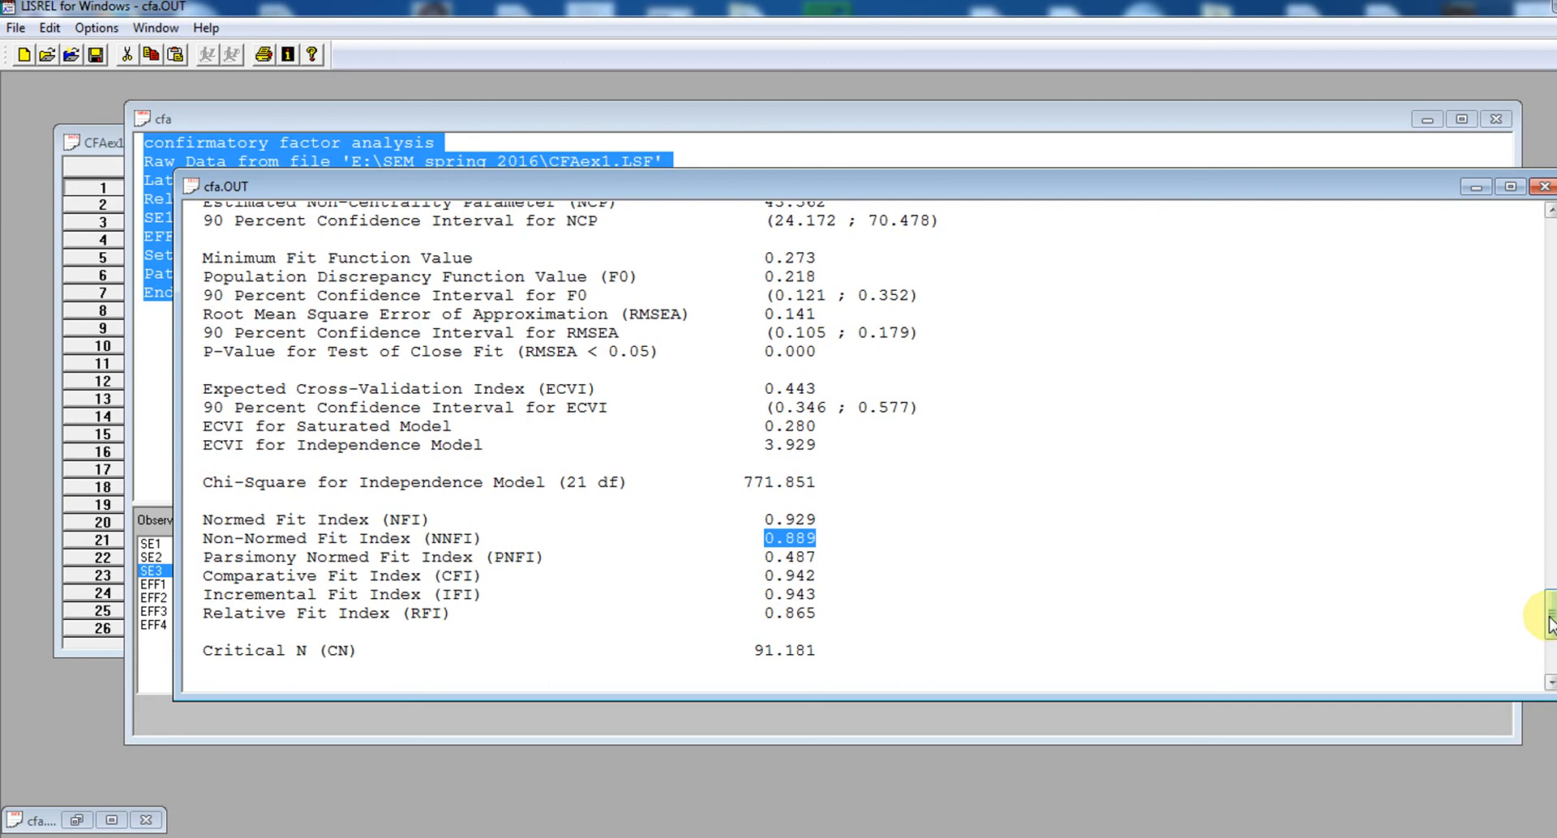
left_click_drag(1550, 625, 1550, 652)
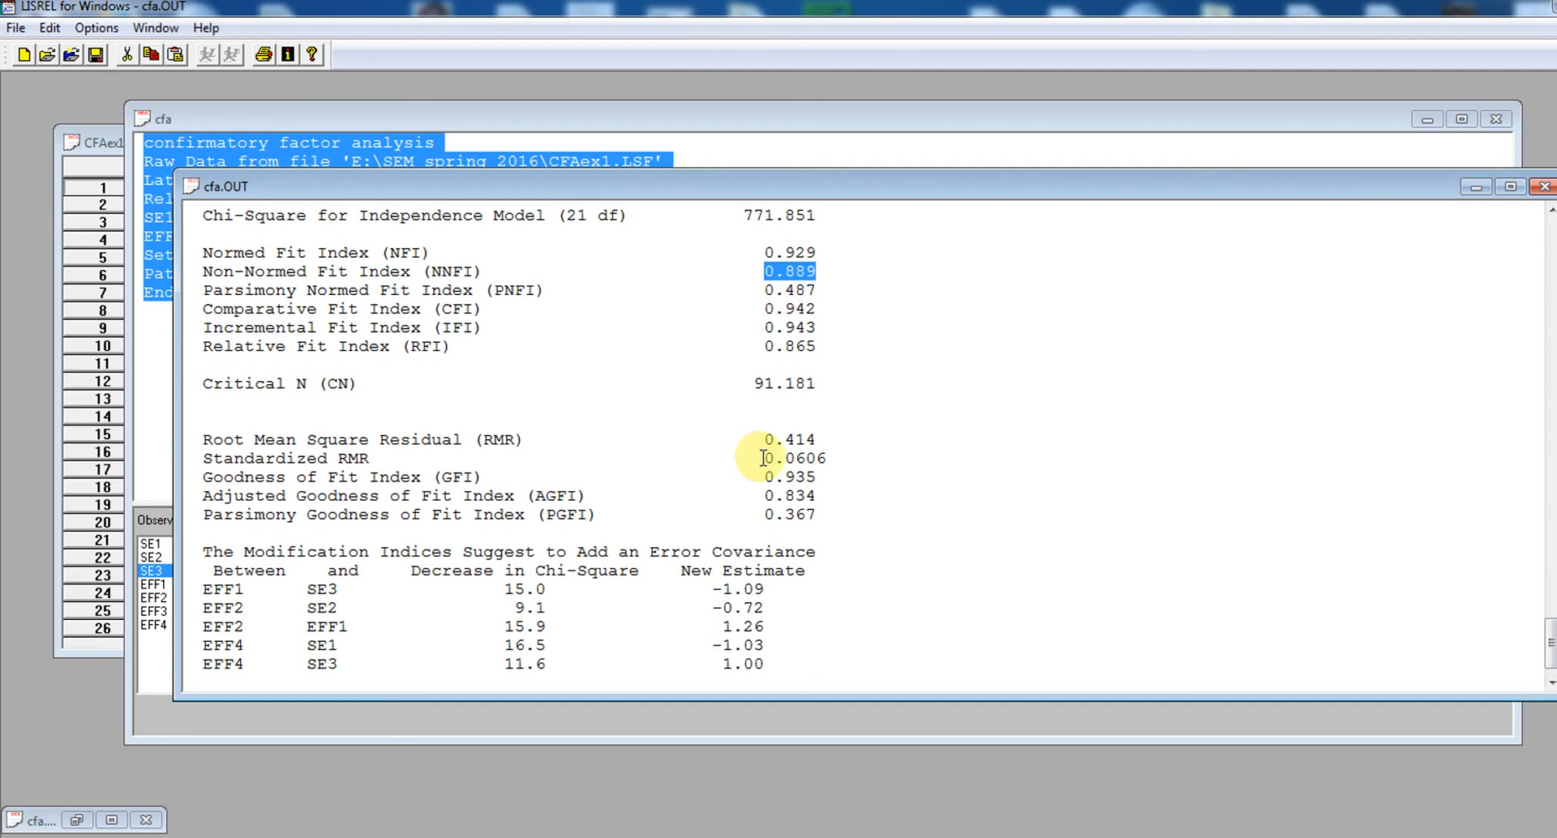
left_click_drag(762, 458, 823, 458)
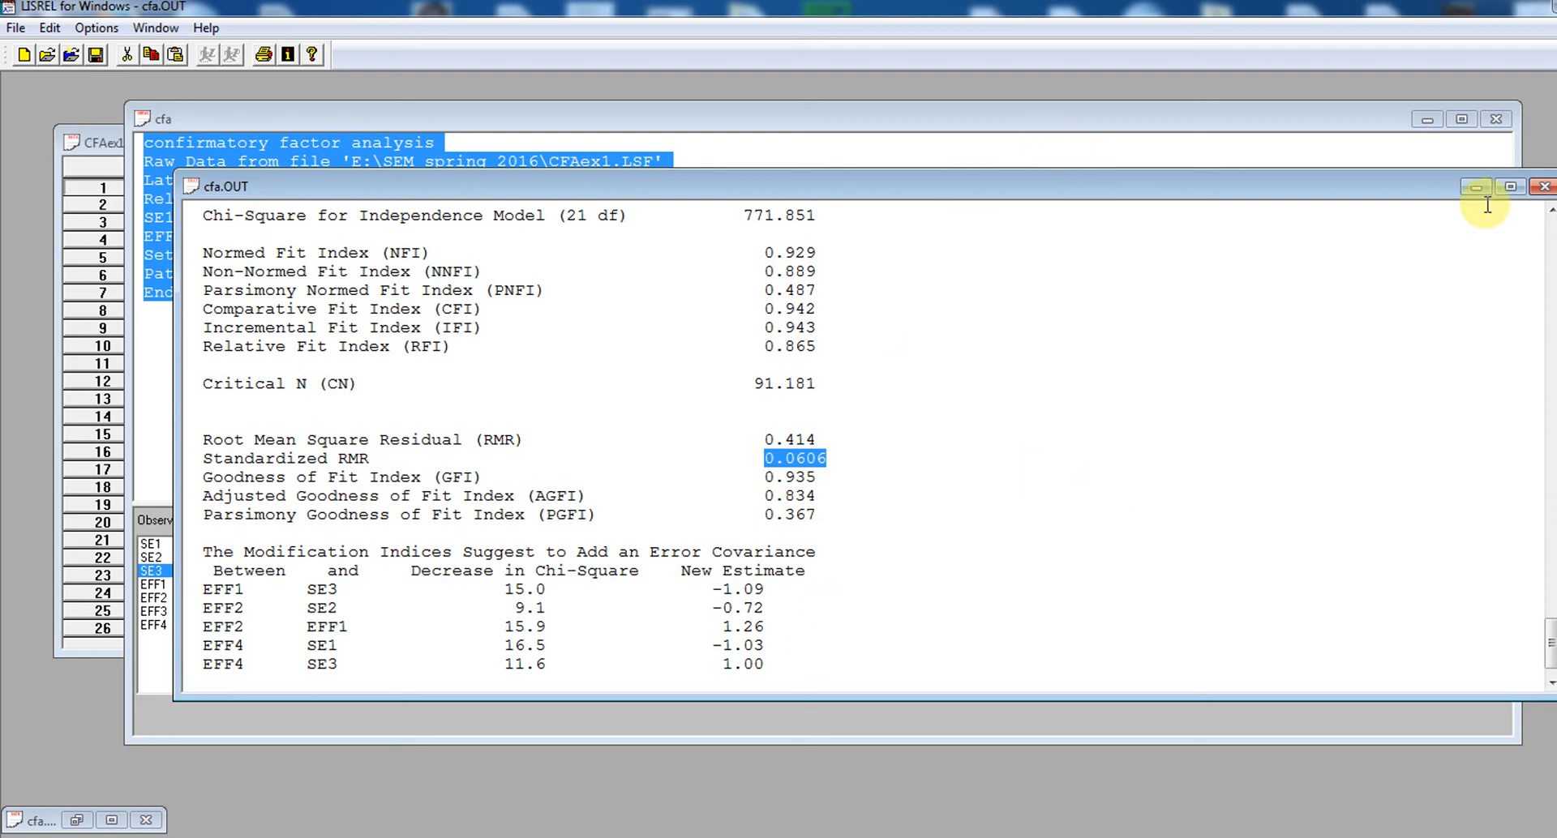
left_click(1542, 191)
Remove SE3 from the efficacy relationship line, keeping EFF1 EFF2 EFF3 EFF4 = efficacy, and run the whole syntax
left_click(692, 295)
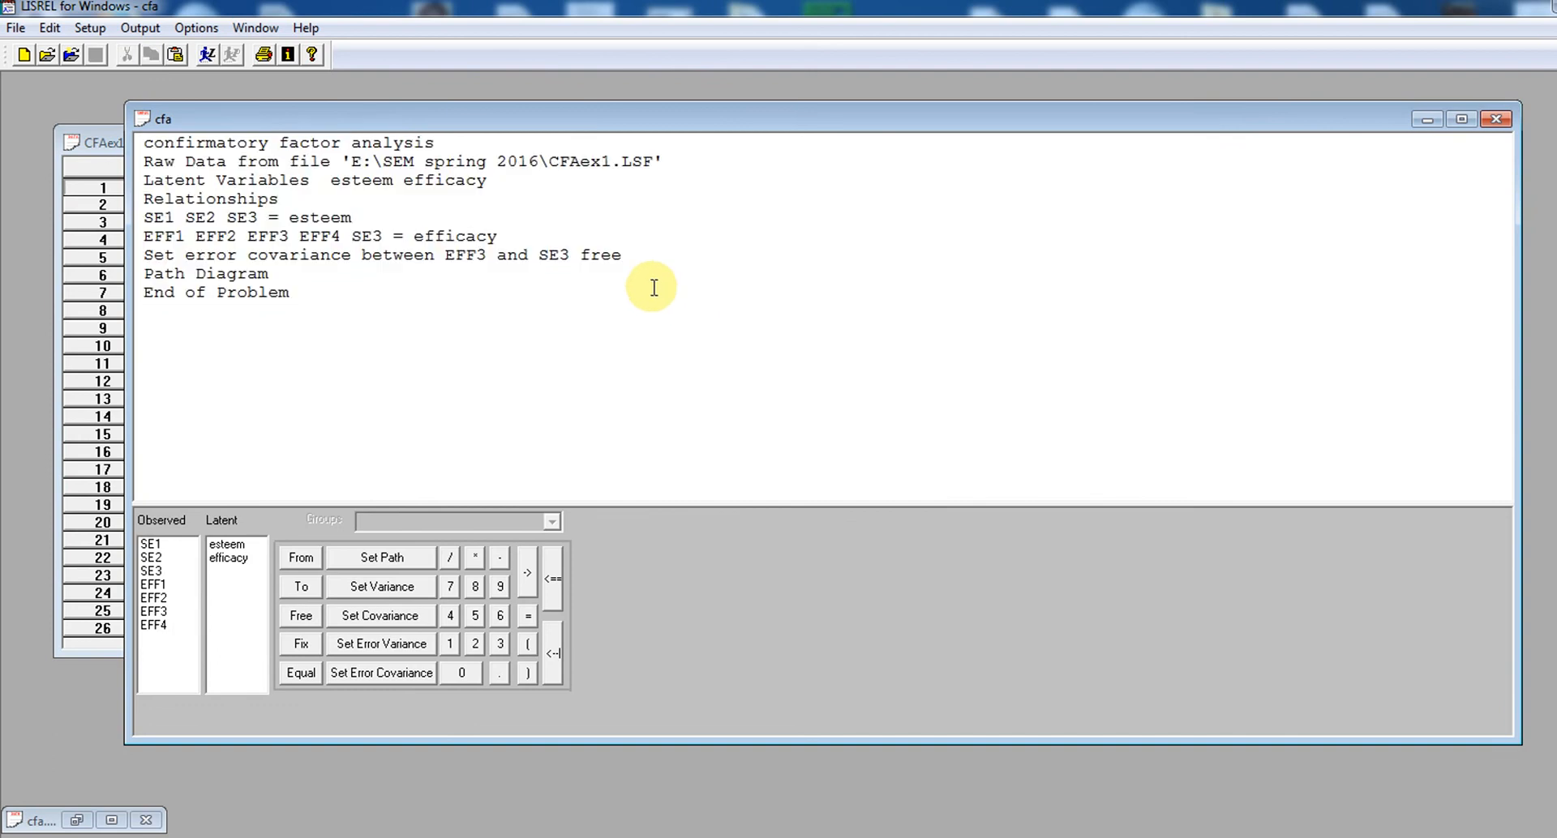
left_click(390, 237)
key("Delete")
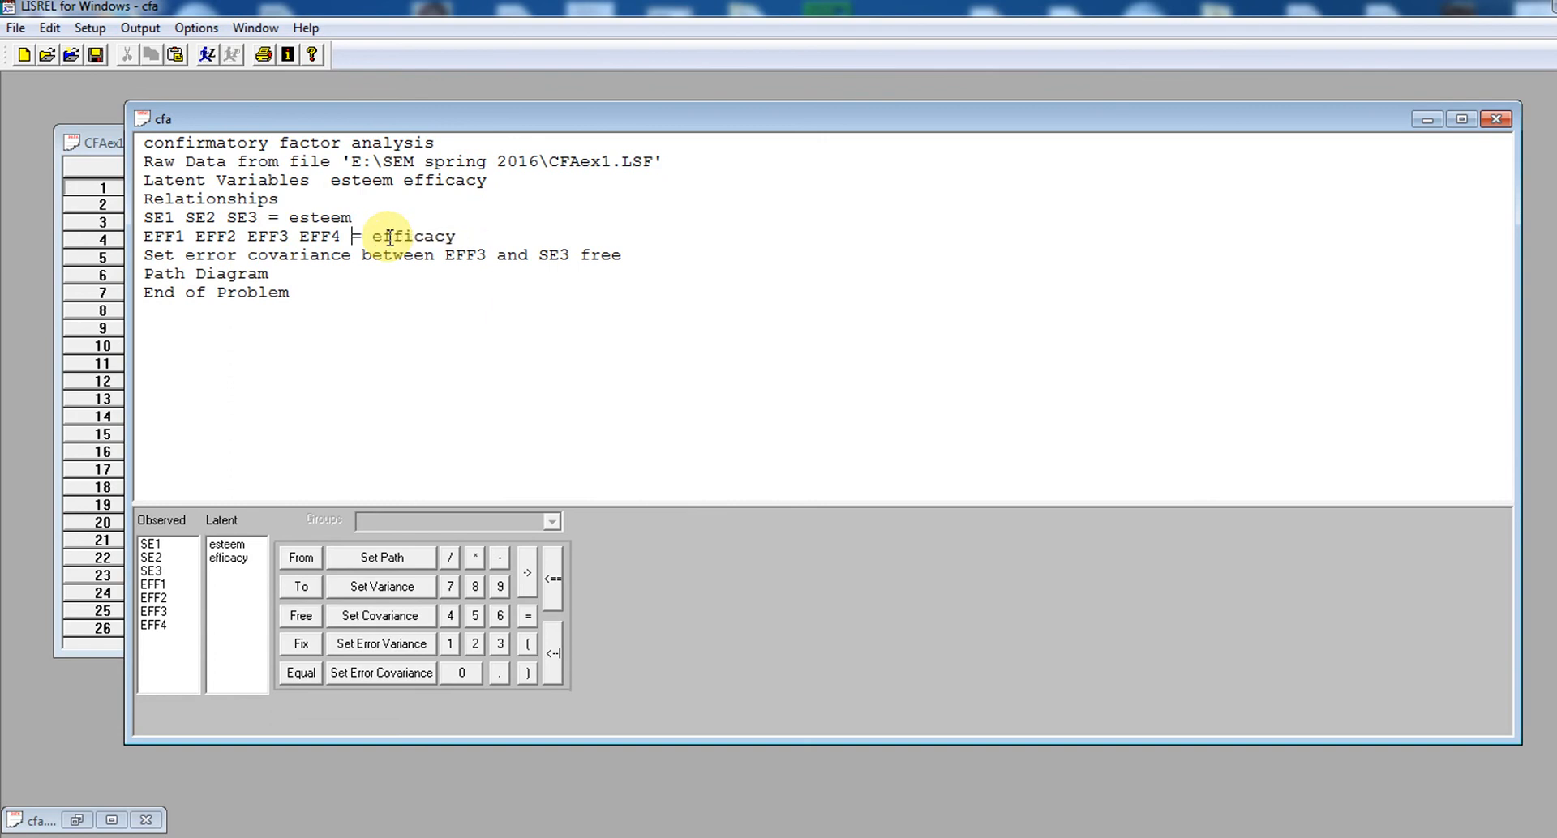
left_click_drag(347, 305, 81, 113)
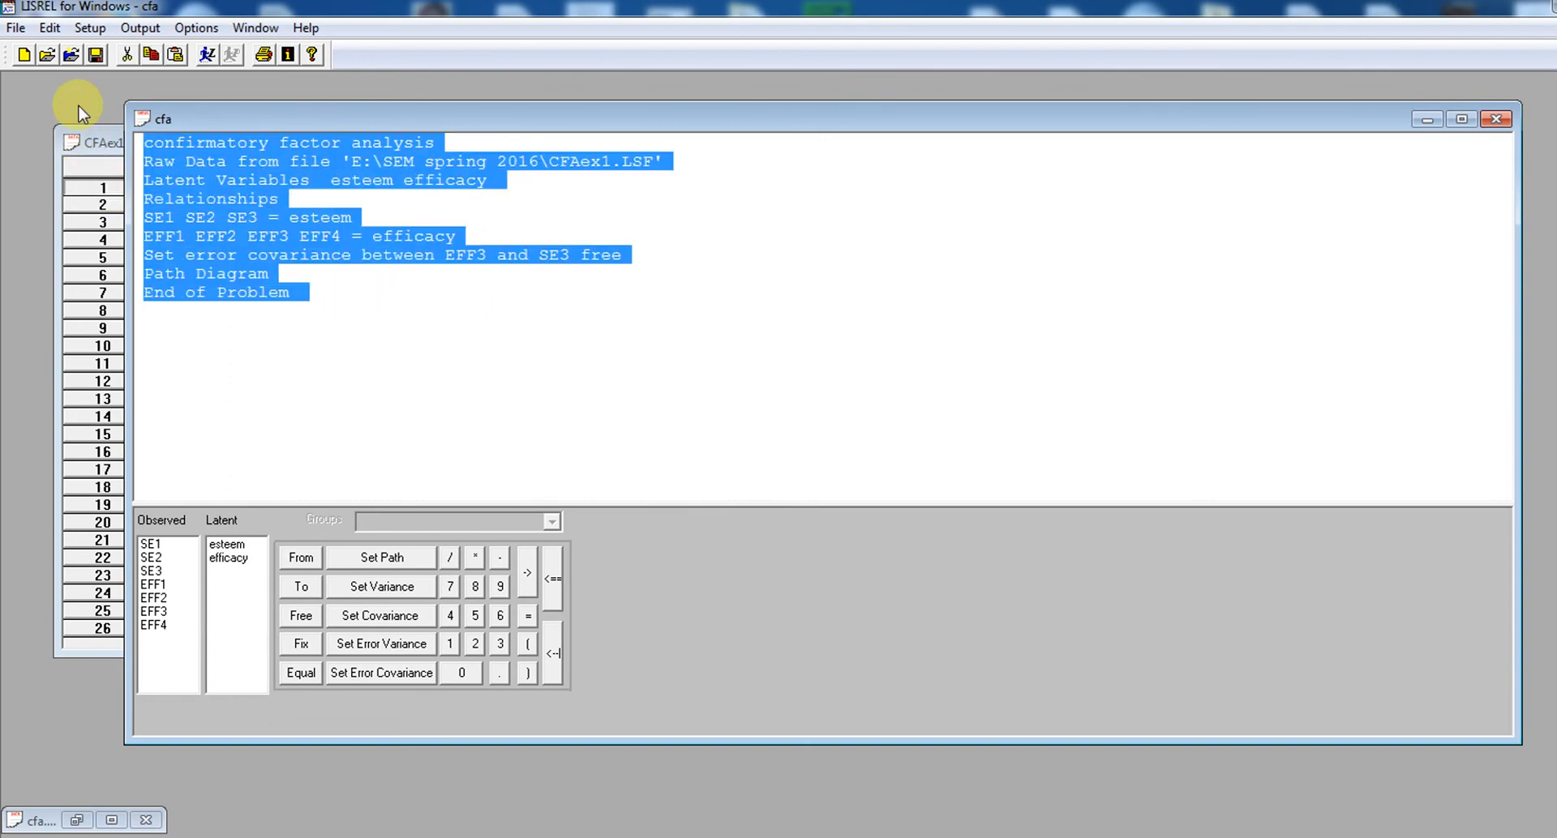
left_click(203, 54)
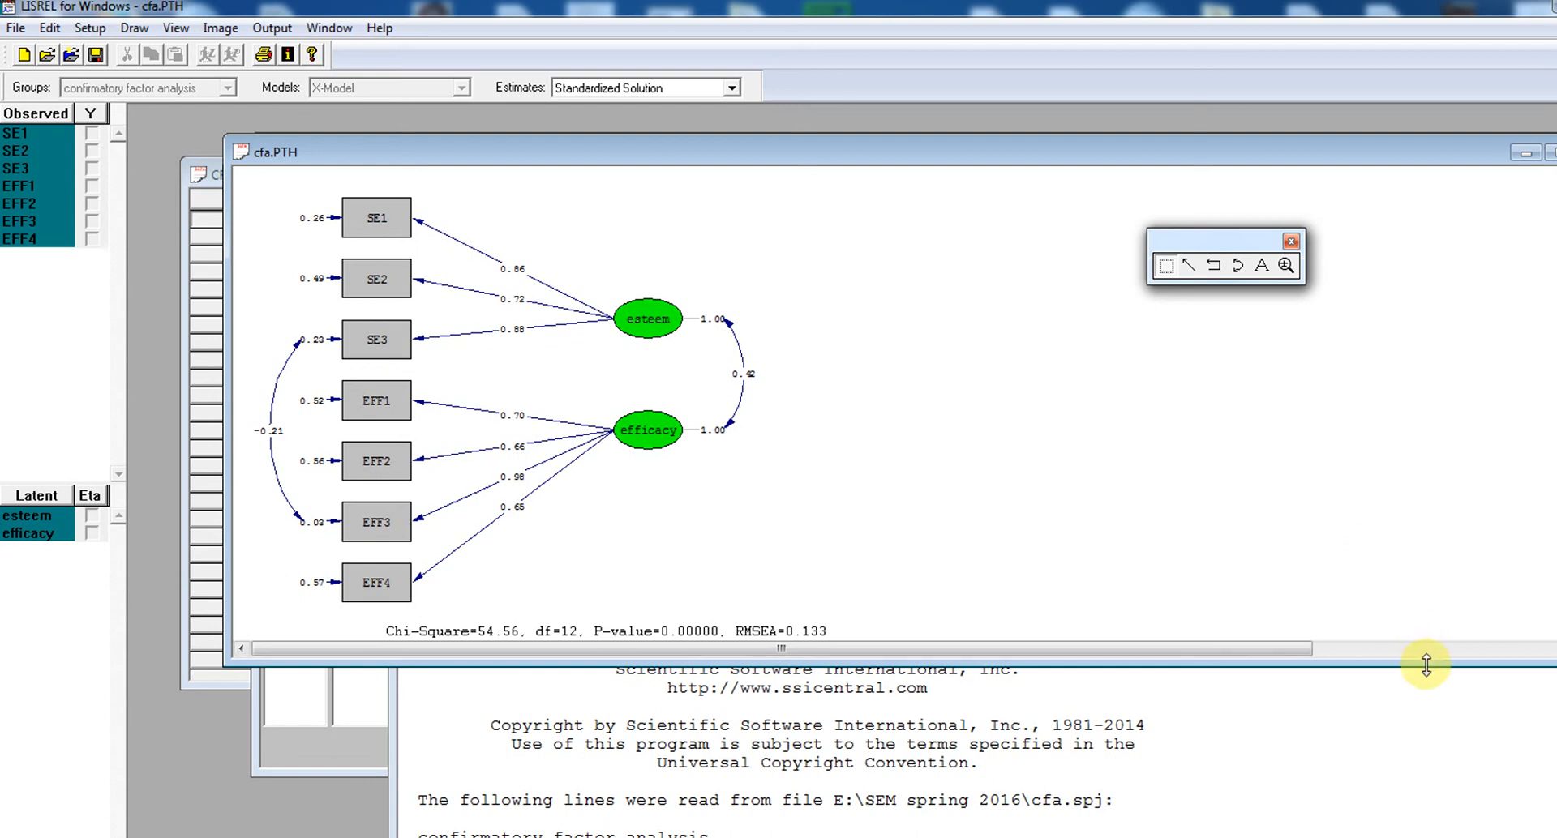
Enlarge the path diagram window and review the rerun model's Estimates, T-values and Standardized Solution in turn
left_click_drag(1426, 665, 1435, 735)
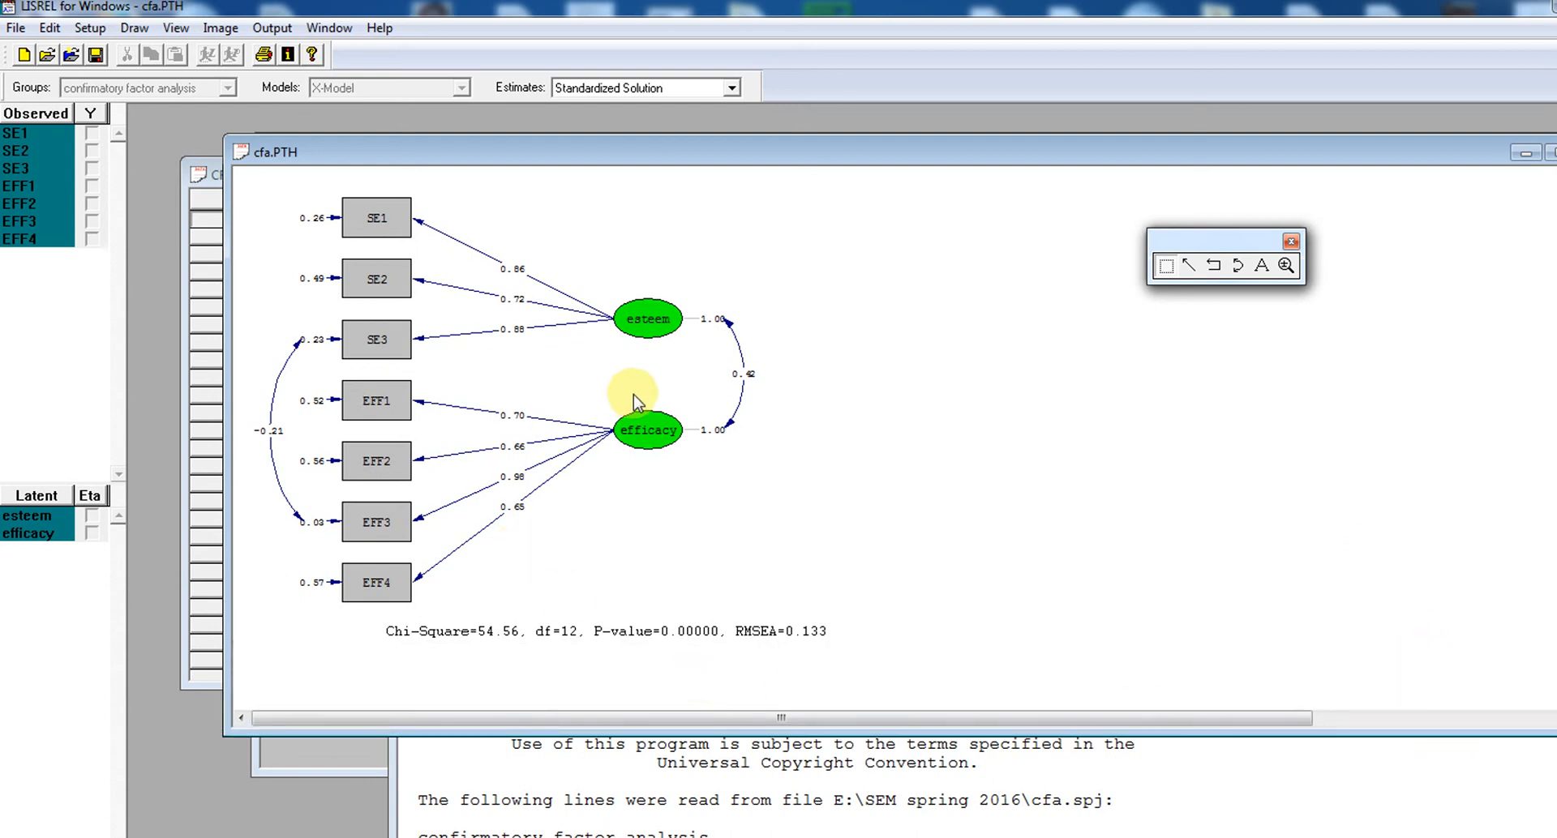
left_click(720, 88)
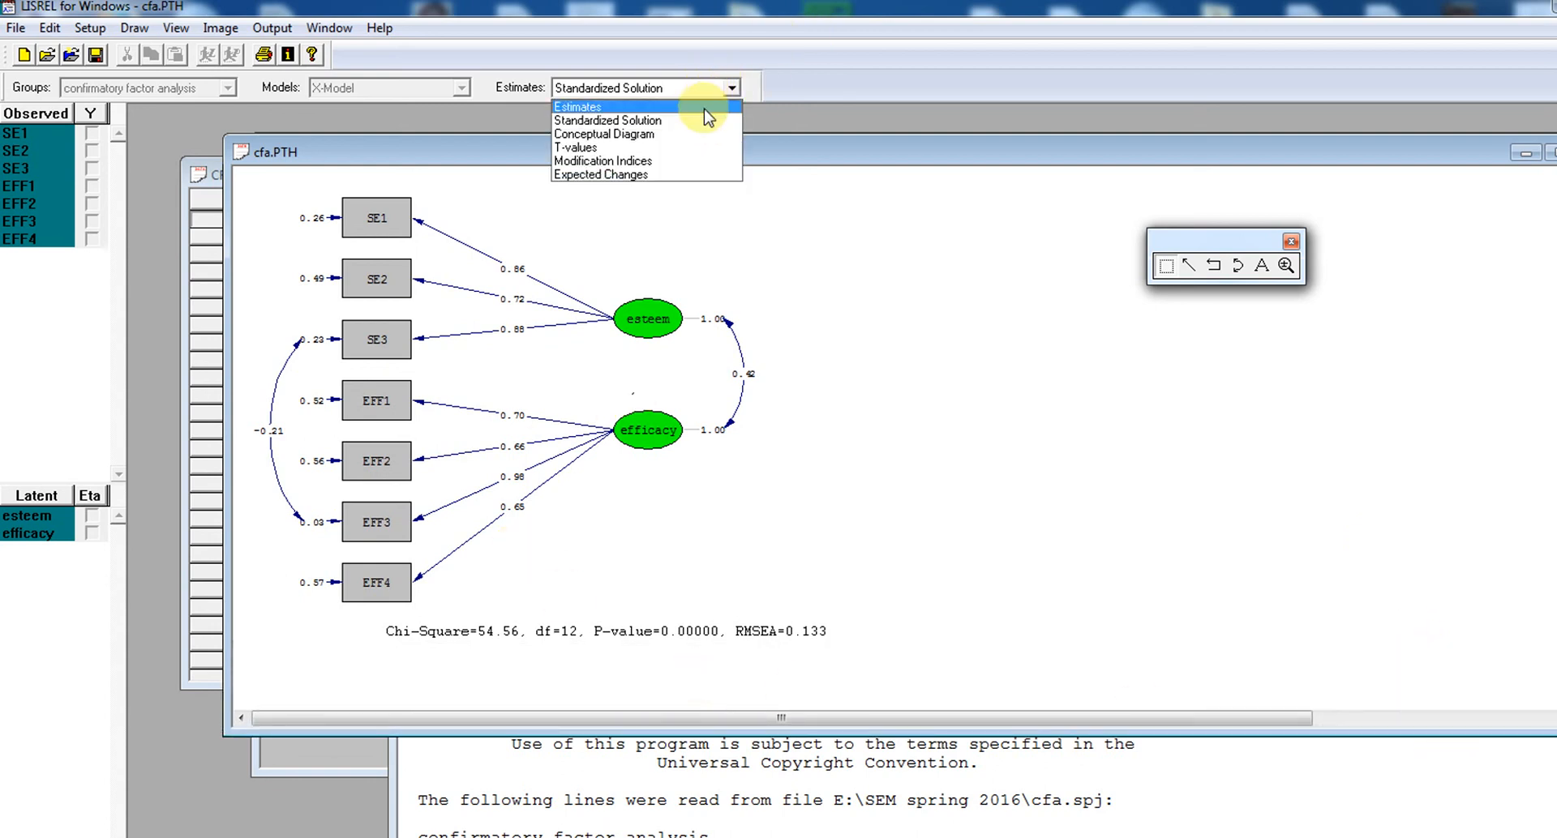
left_click(703, 107)
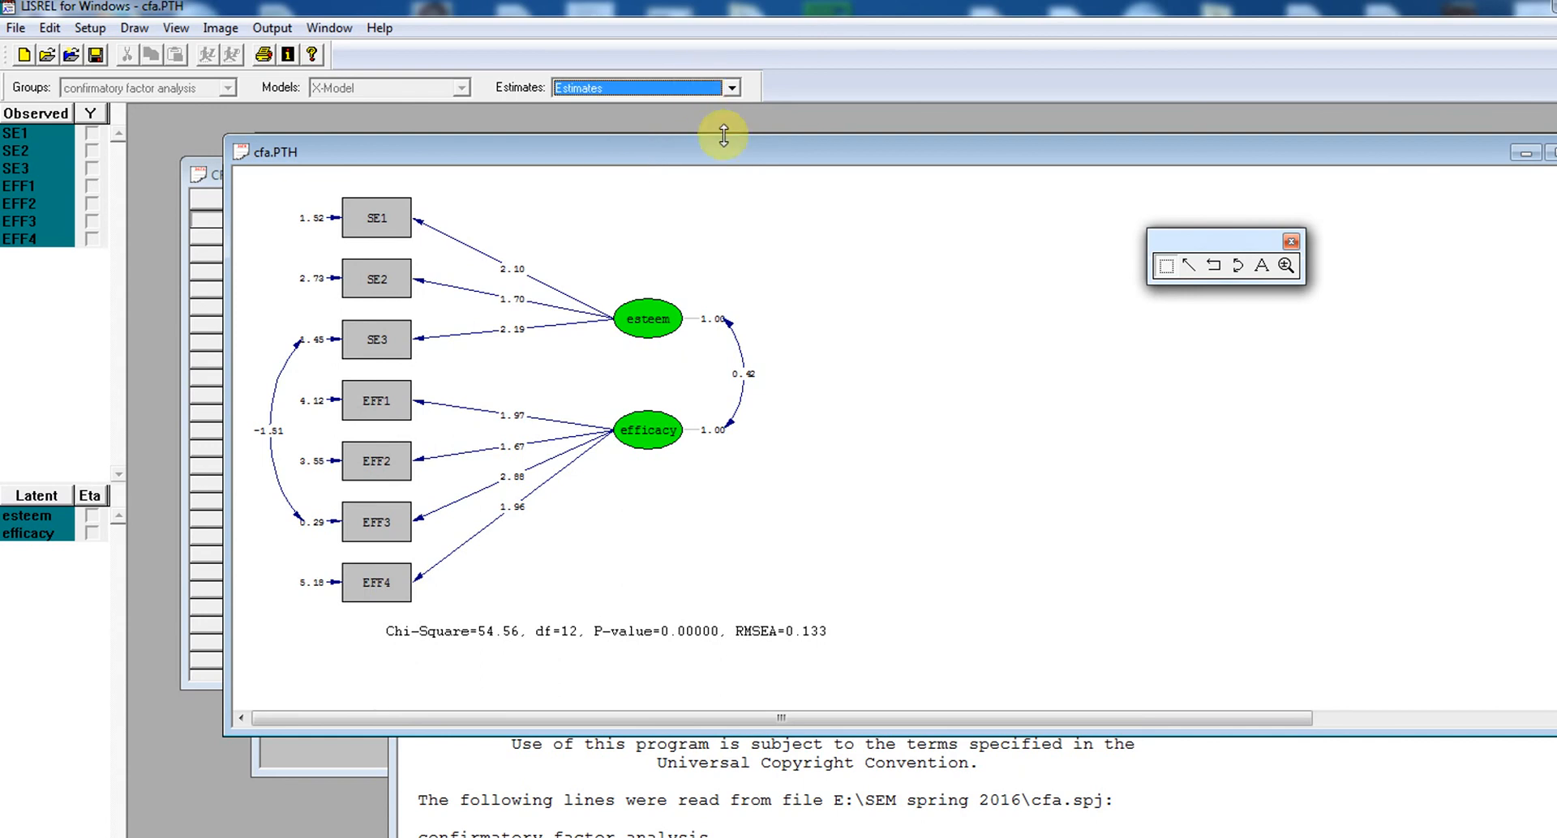
left_click(706, 87)
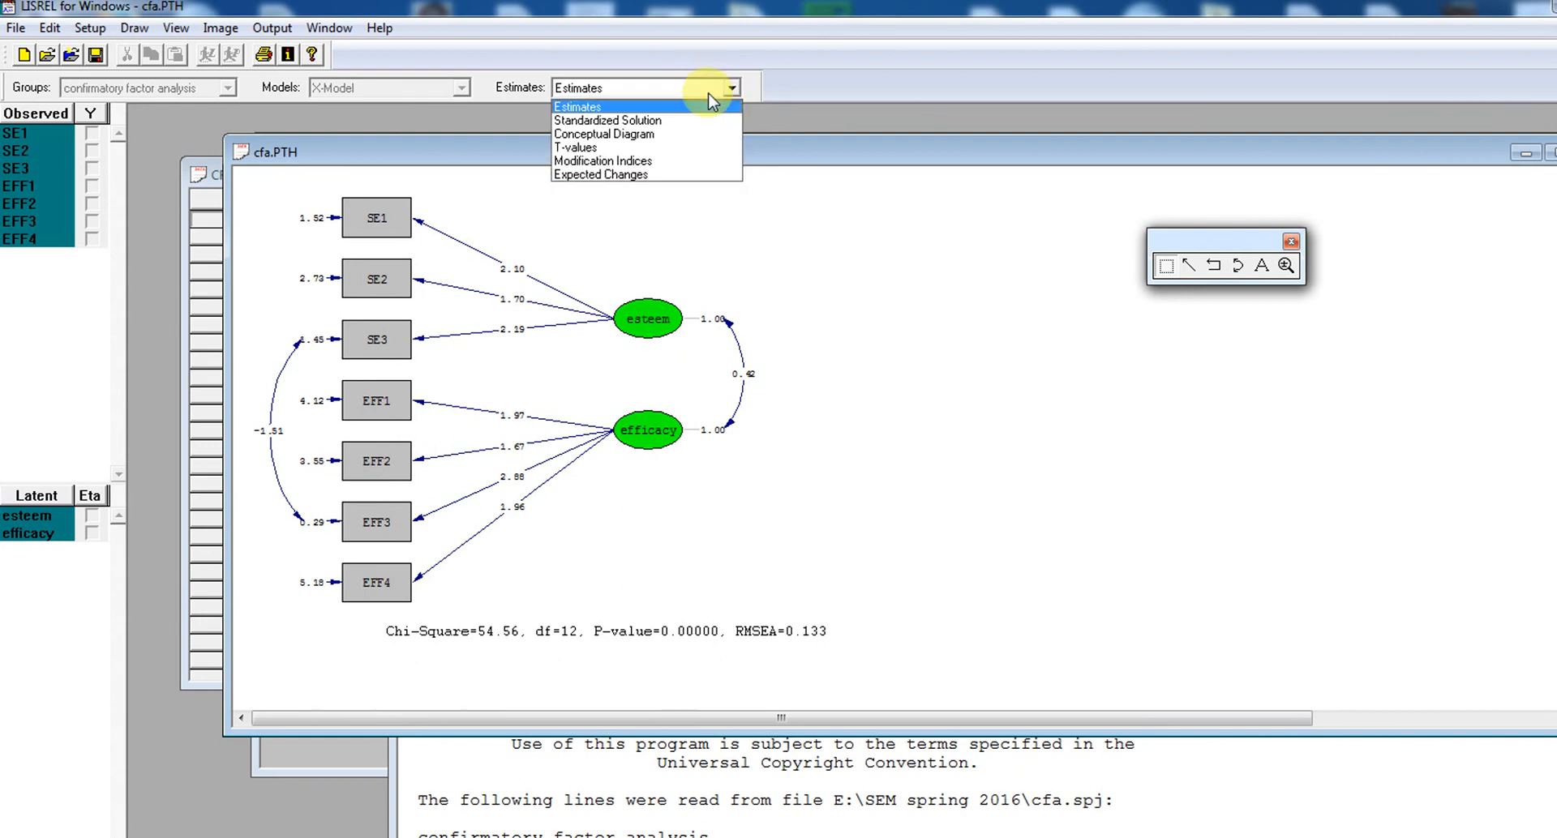
left_click(706, 148)
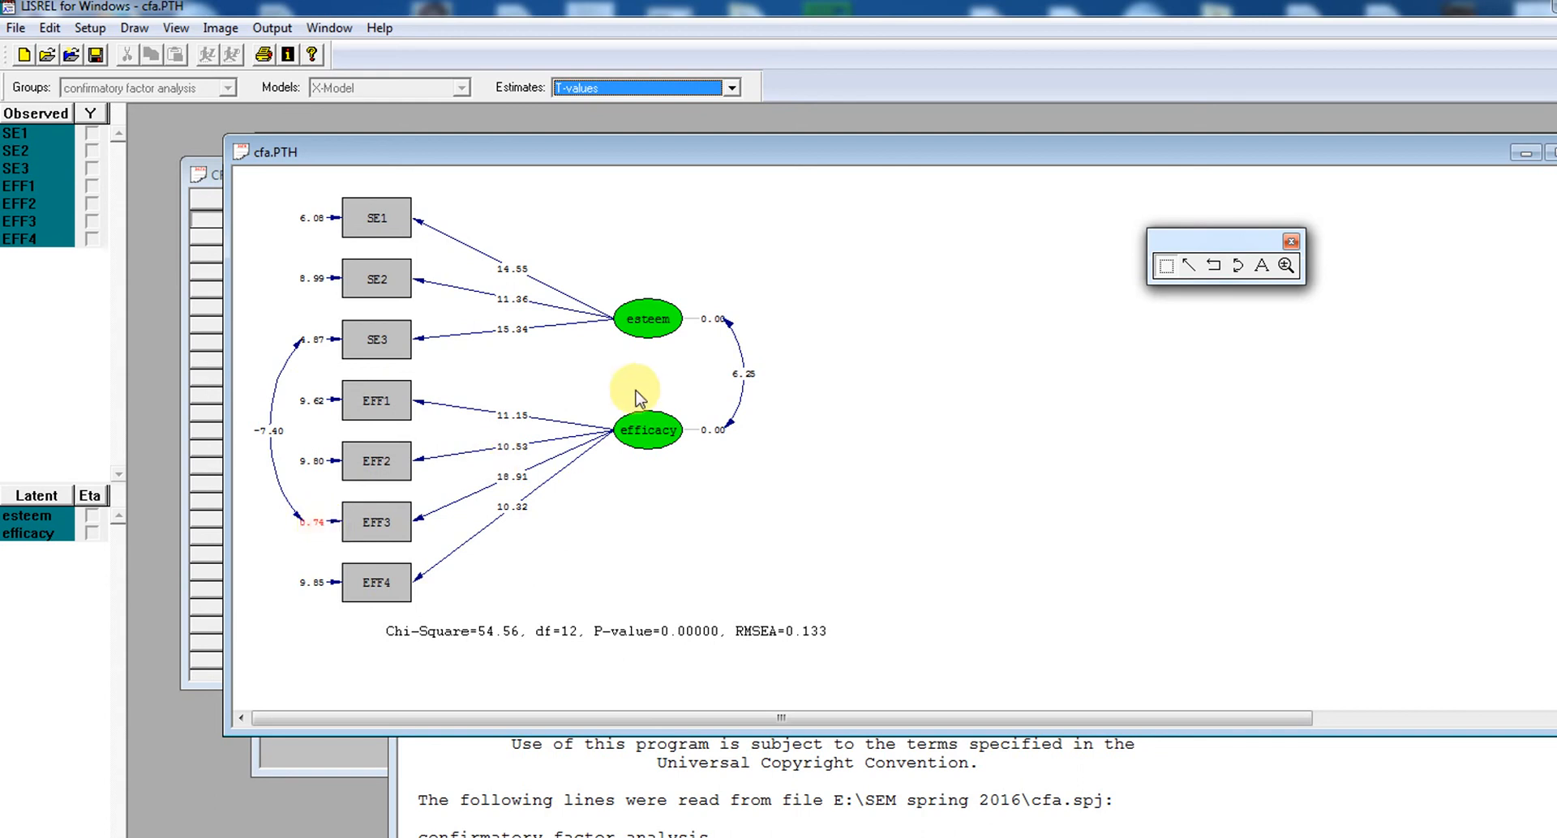
left_click(695, 91)
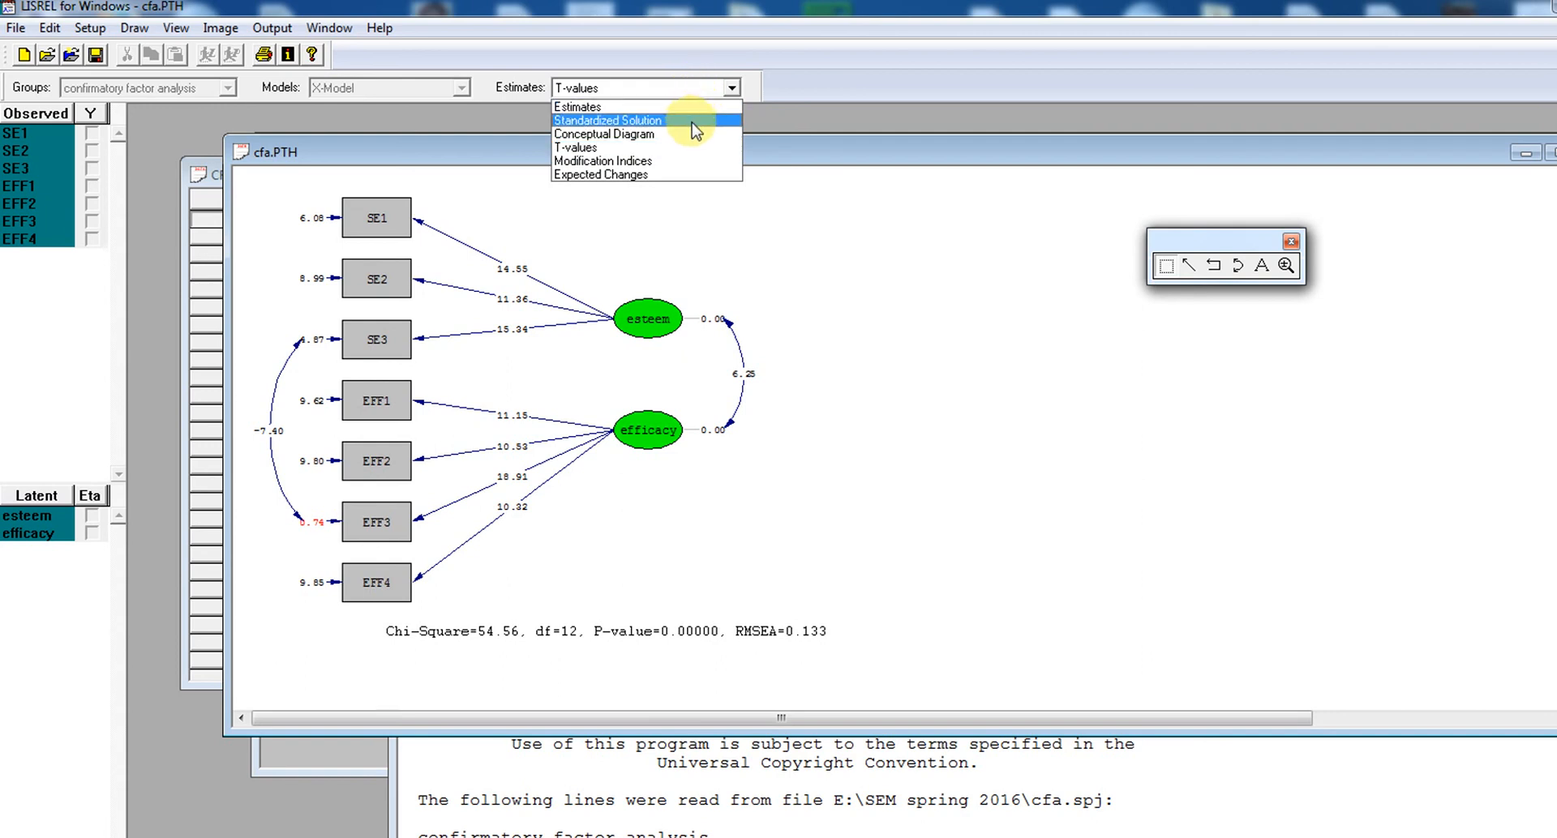
left_click(693, 120)
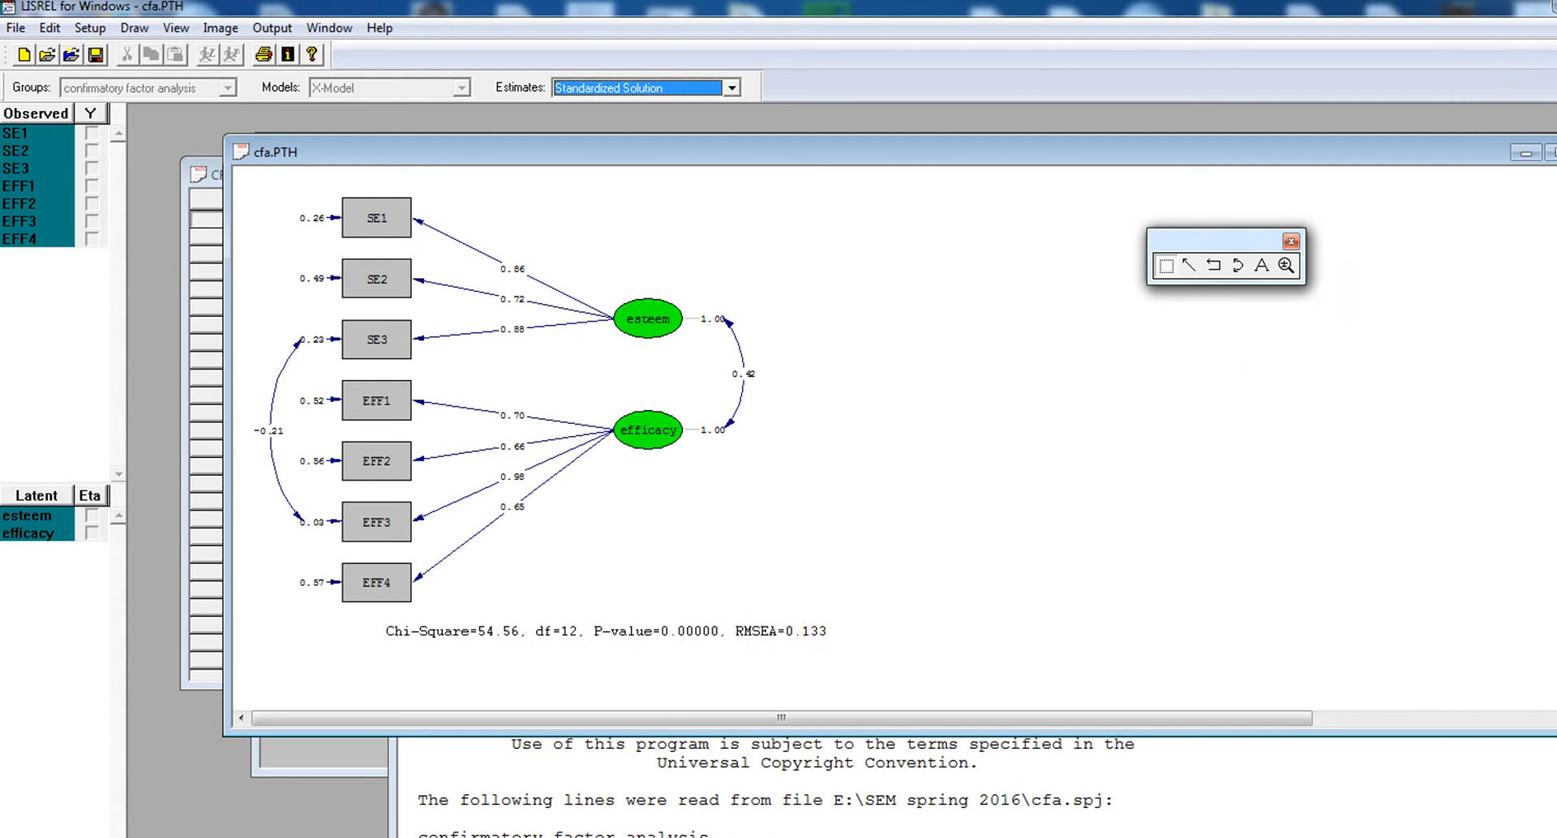
Minimize the path diagram without closing it, and examine the Non-Normed Fit Index in the new cfa.OUT fit statistics
key("ctrl+F4")
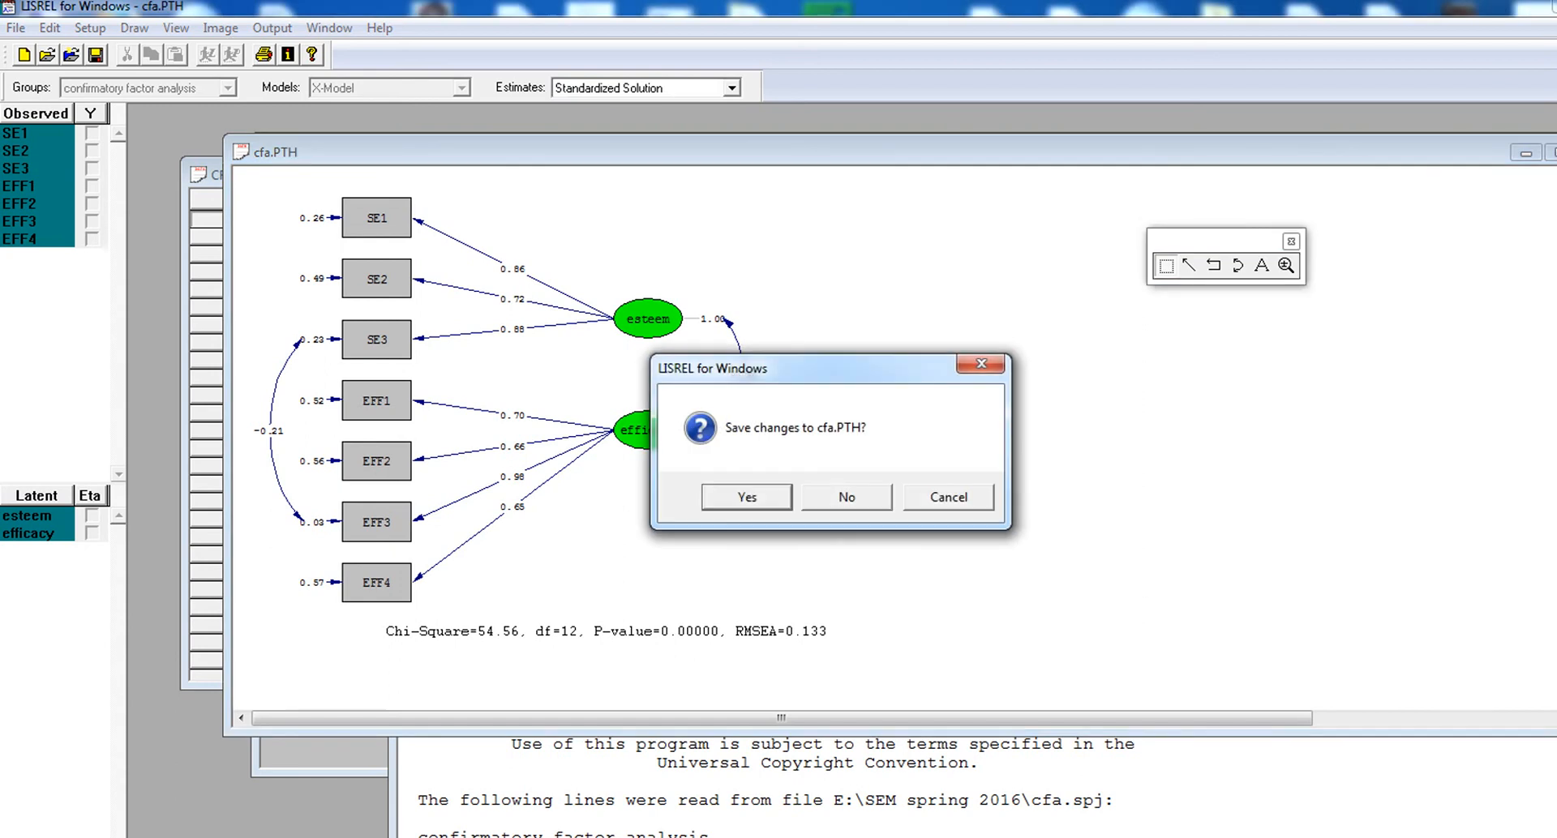
left_click(983, 494)
left_click(1524, 153)
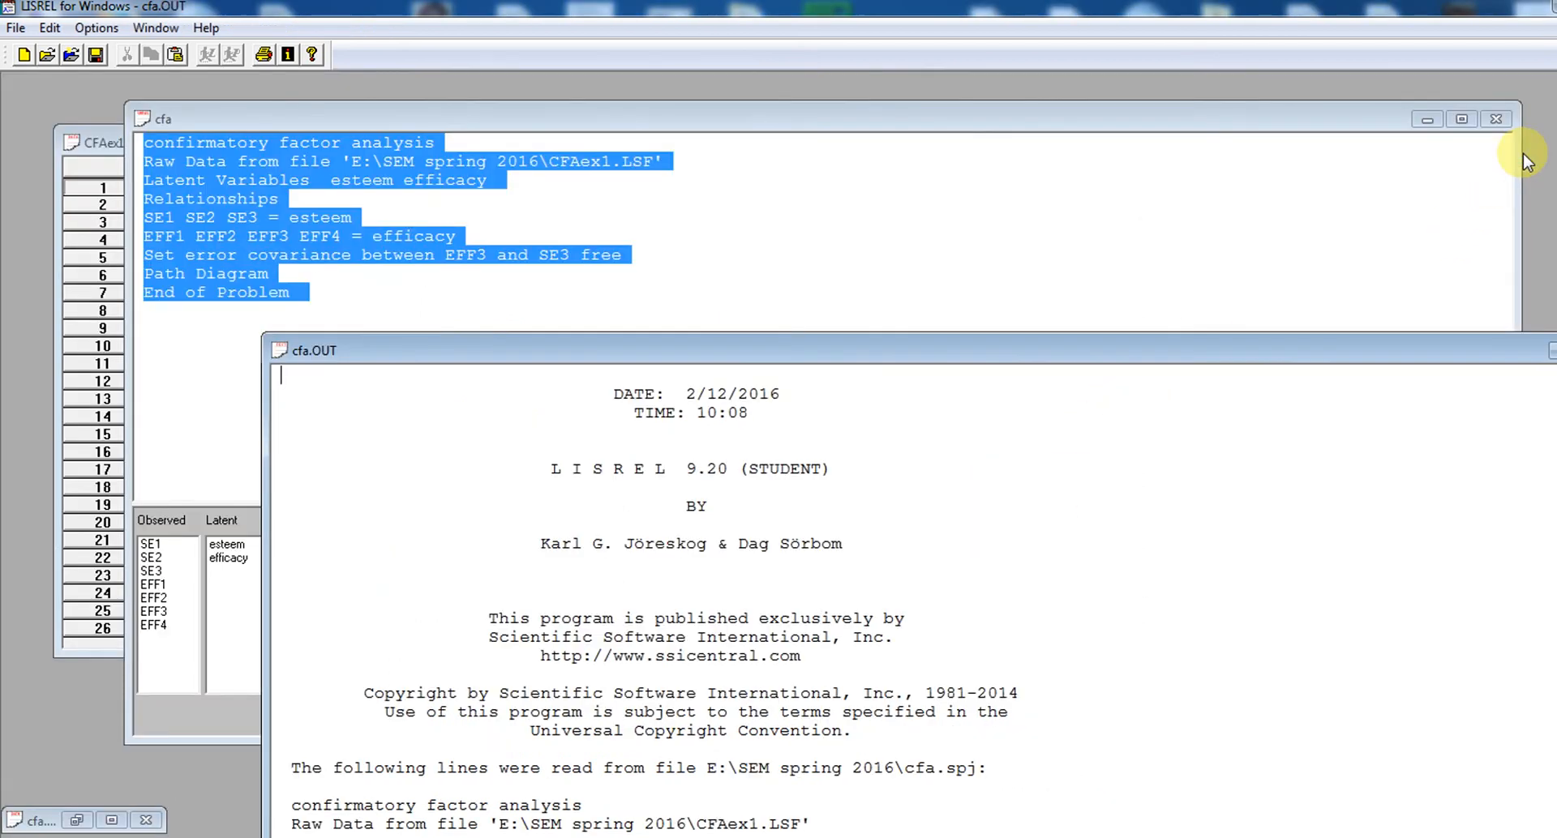
left_click_drag(1383, 349, 1250, 161)
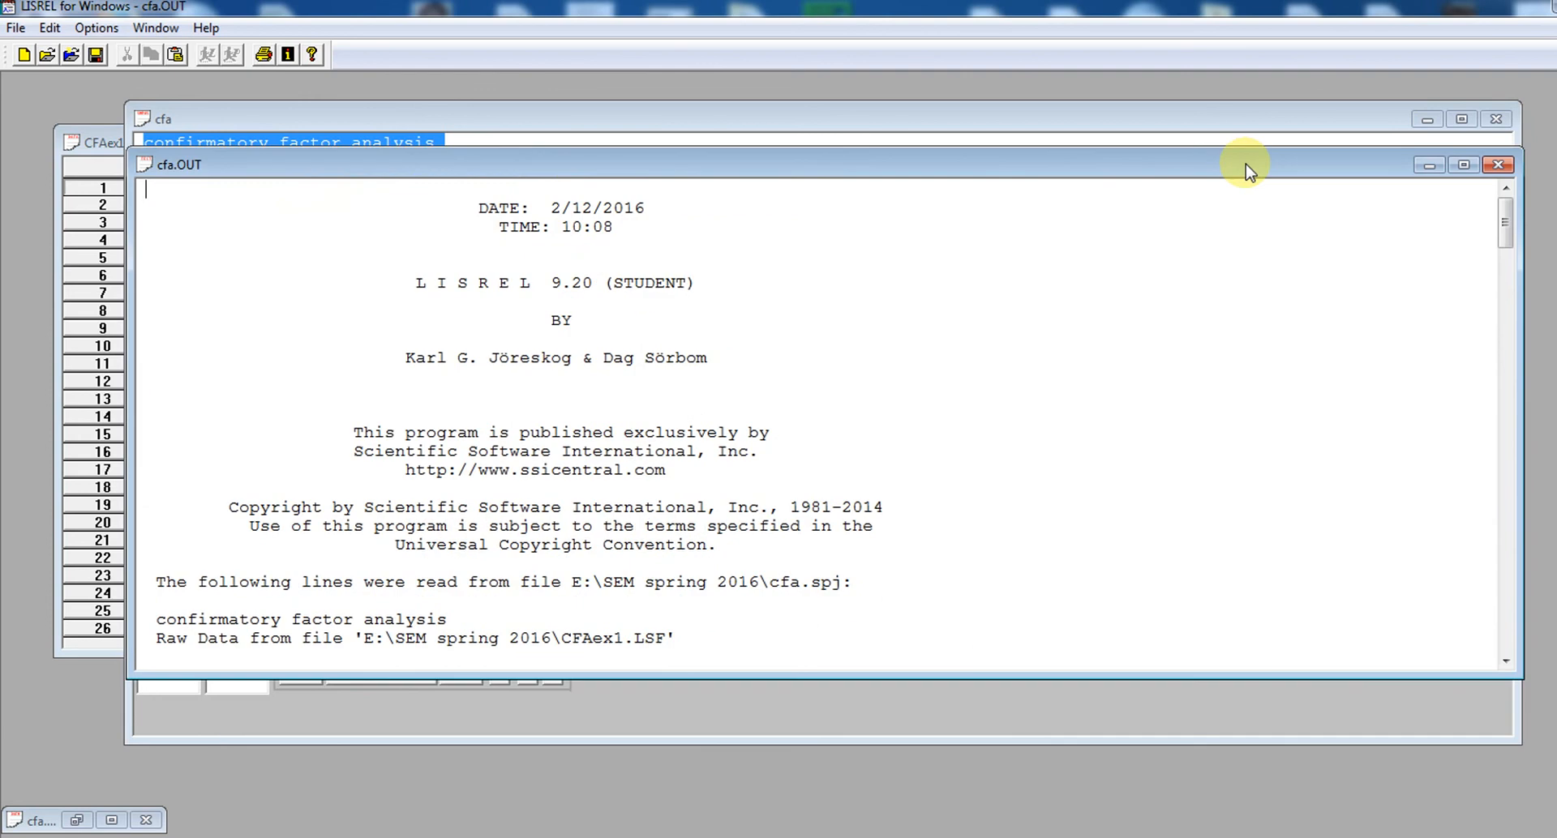
left_click_drag(1500, 226, 1552, 597)
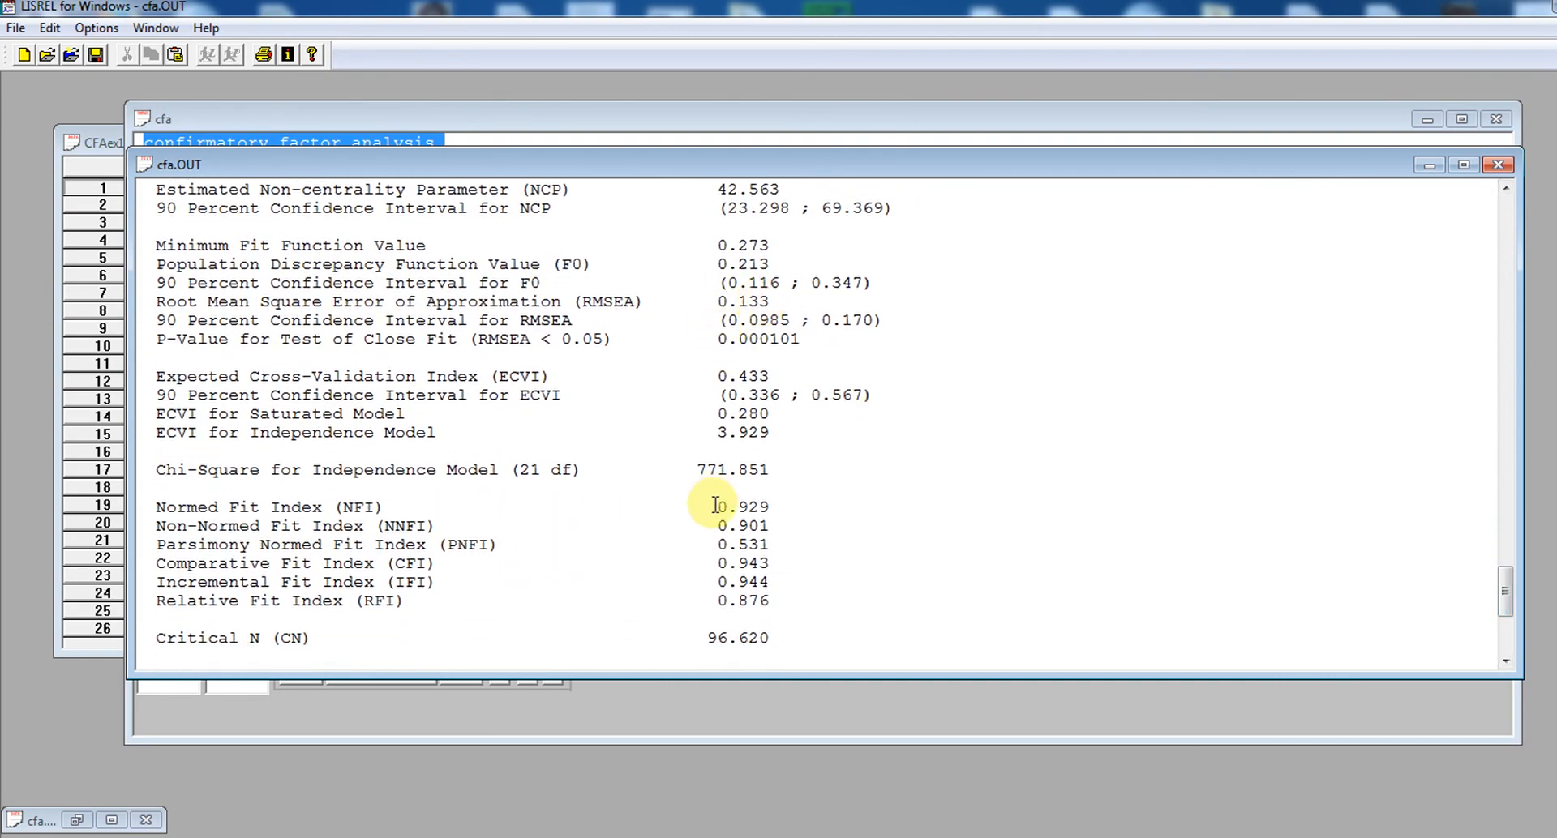
left_click_drag(716, 502, 784, 528)
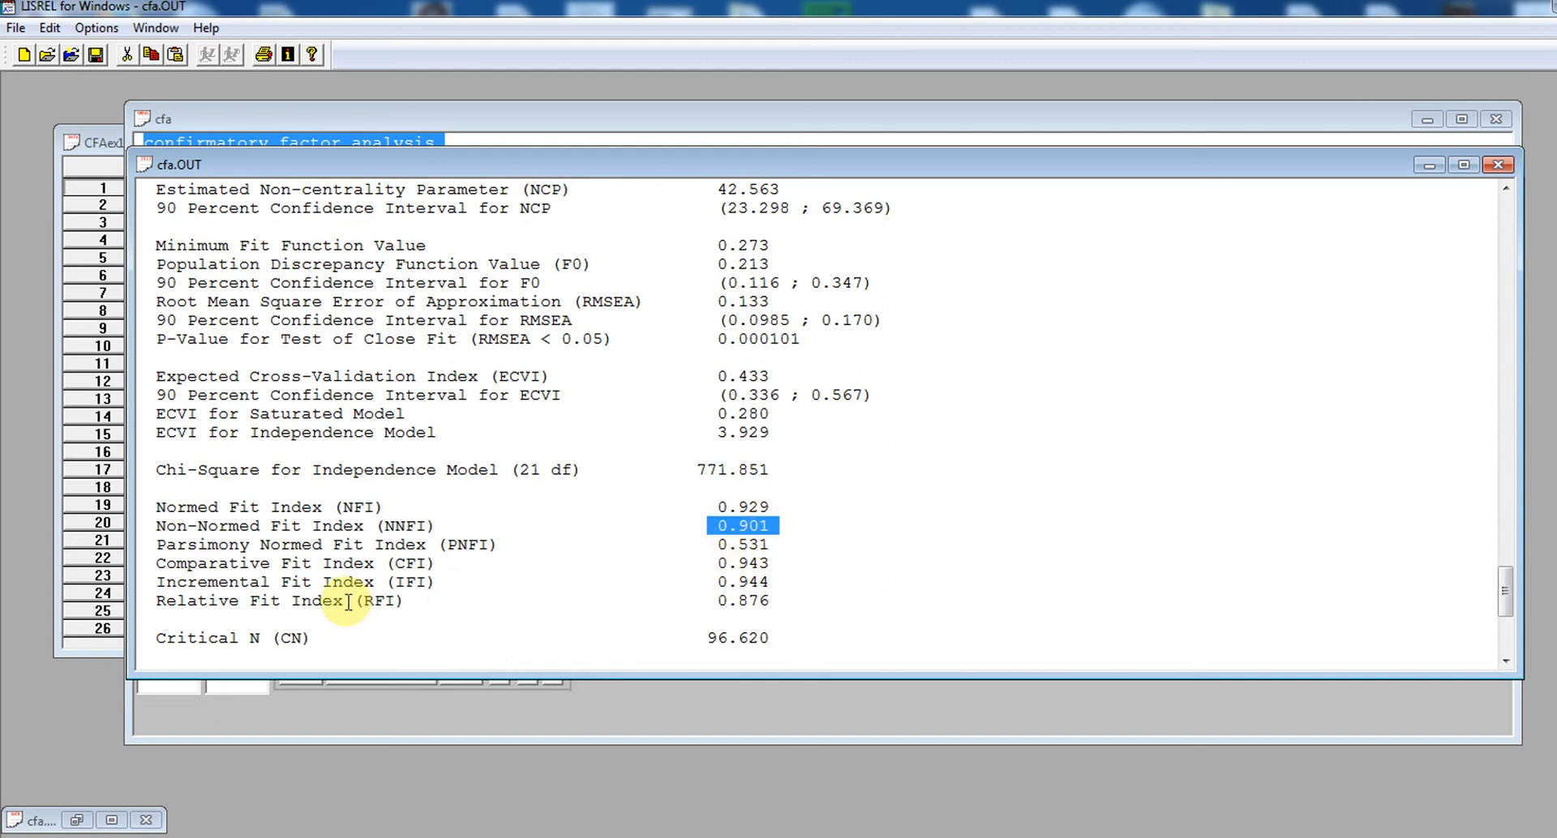
Examine the Comparative Fit Index, Standardized RMR, Goodness of Fit Index and Adjusted Goodness of Fit Index in the cfa.OUT fit statistics
left_click_drag(718, 561, 768, 563)
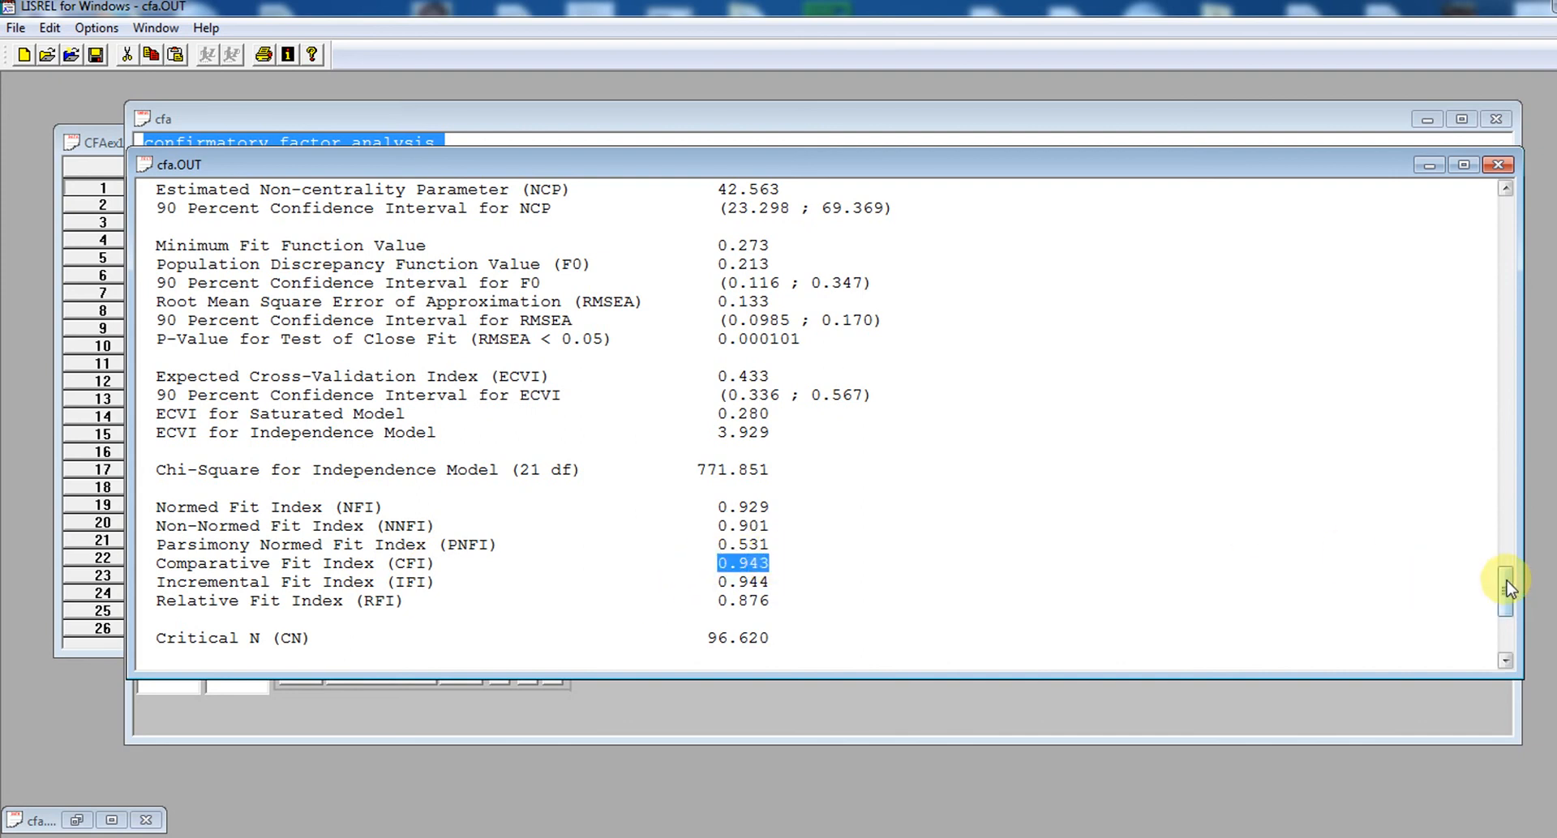
left_click_drag(1506, 588, 1507, 619)
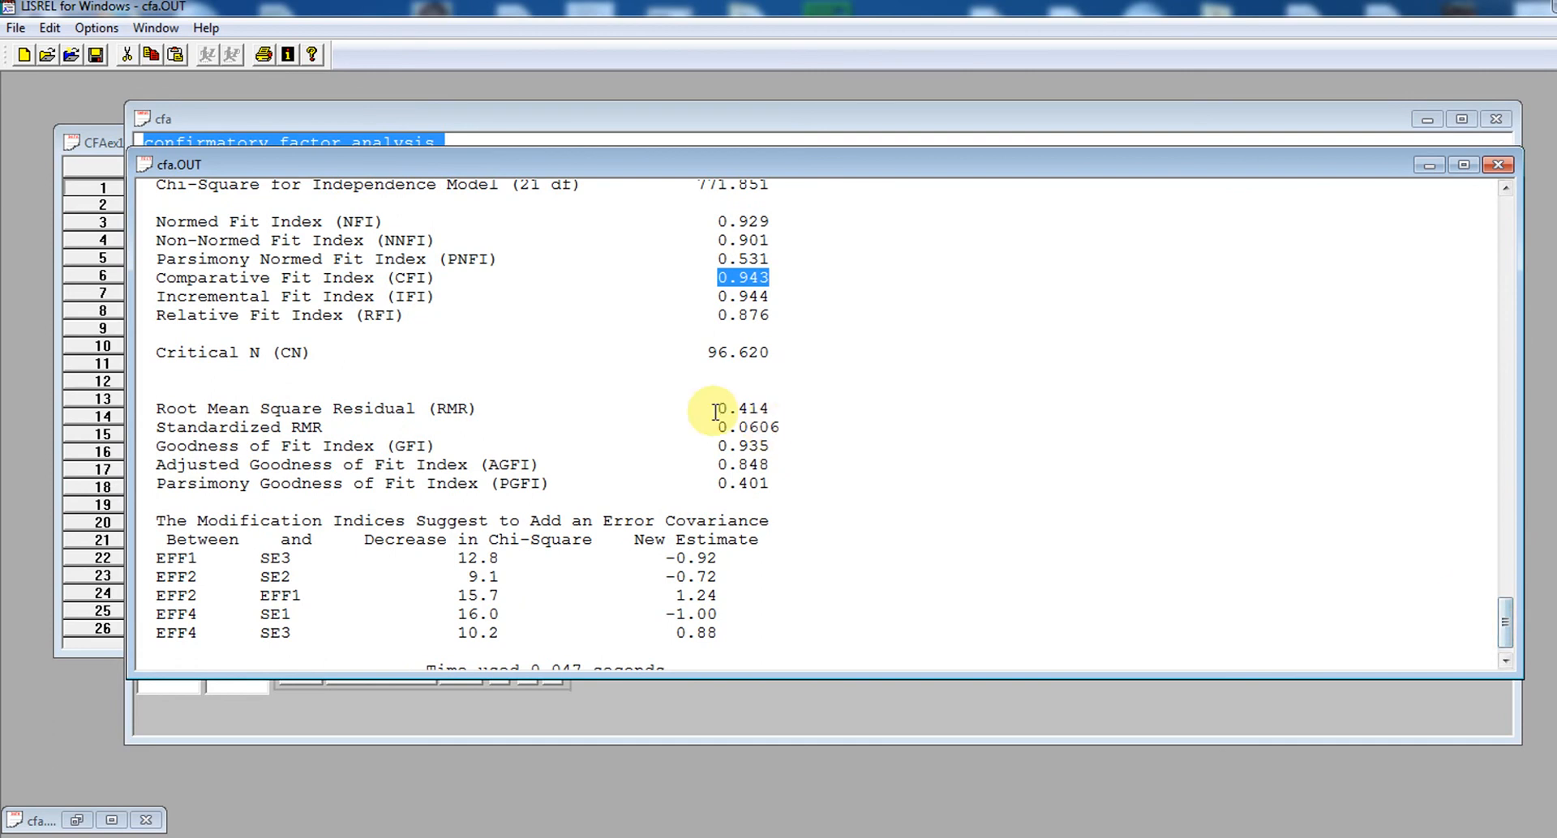
left_click_drag(717, 427, 810, 425)
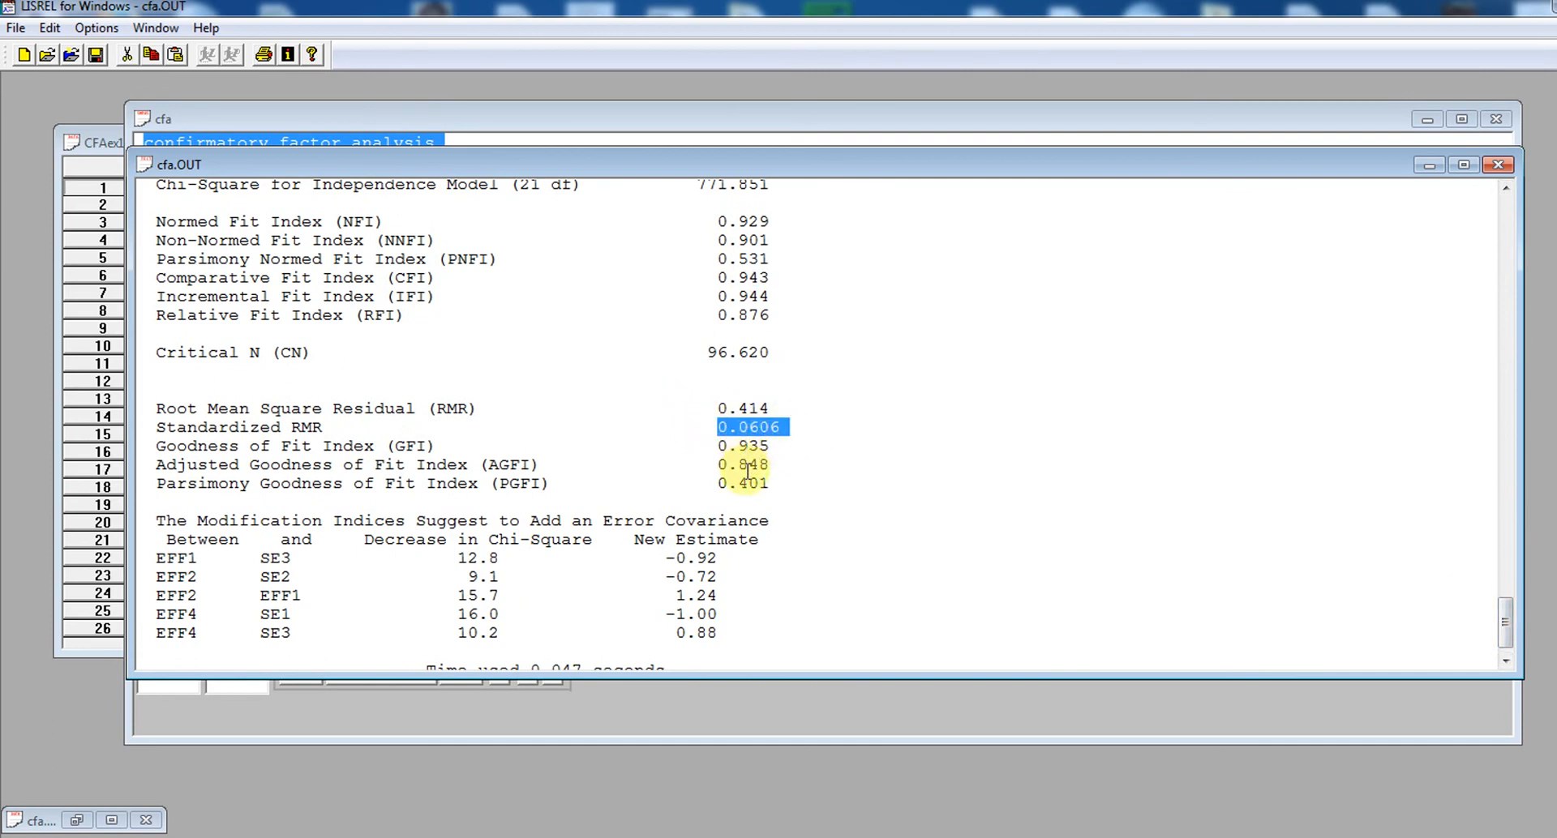
left_click_drag(716, 446, 768, 465)
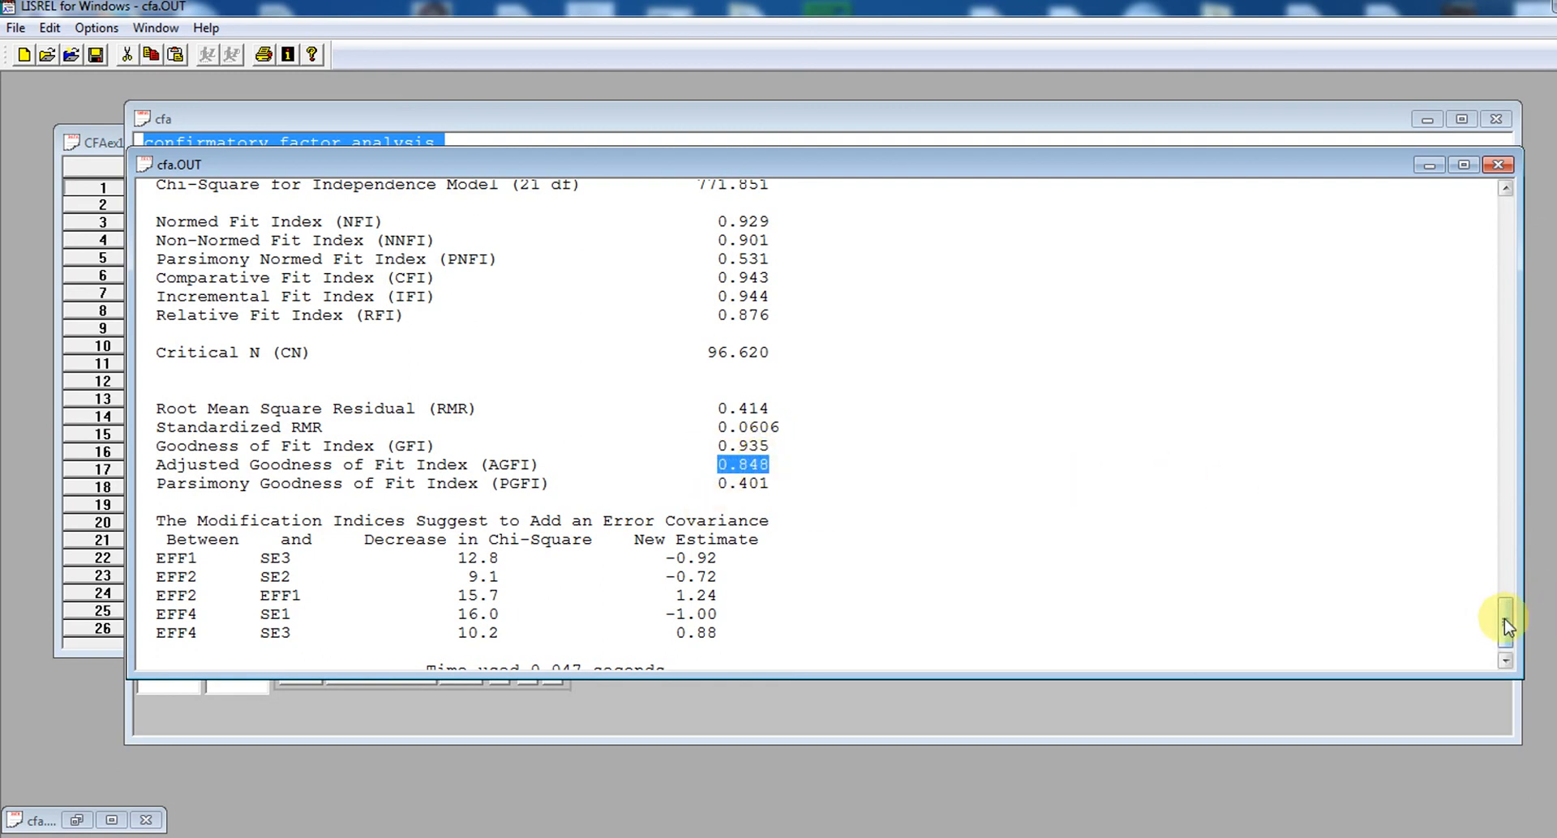
Review the error covariances suggested by the modification indices at the end of cfa.OUT, and look over the fit statistics once more
scroll(1508, 640, "down", 1)
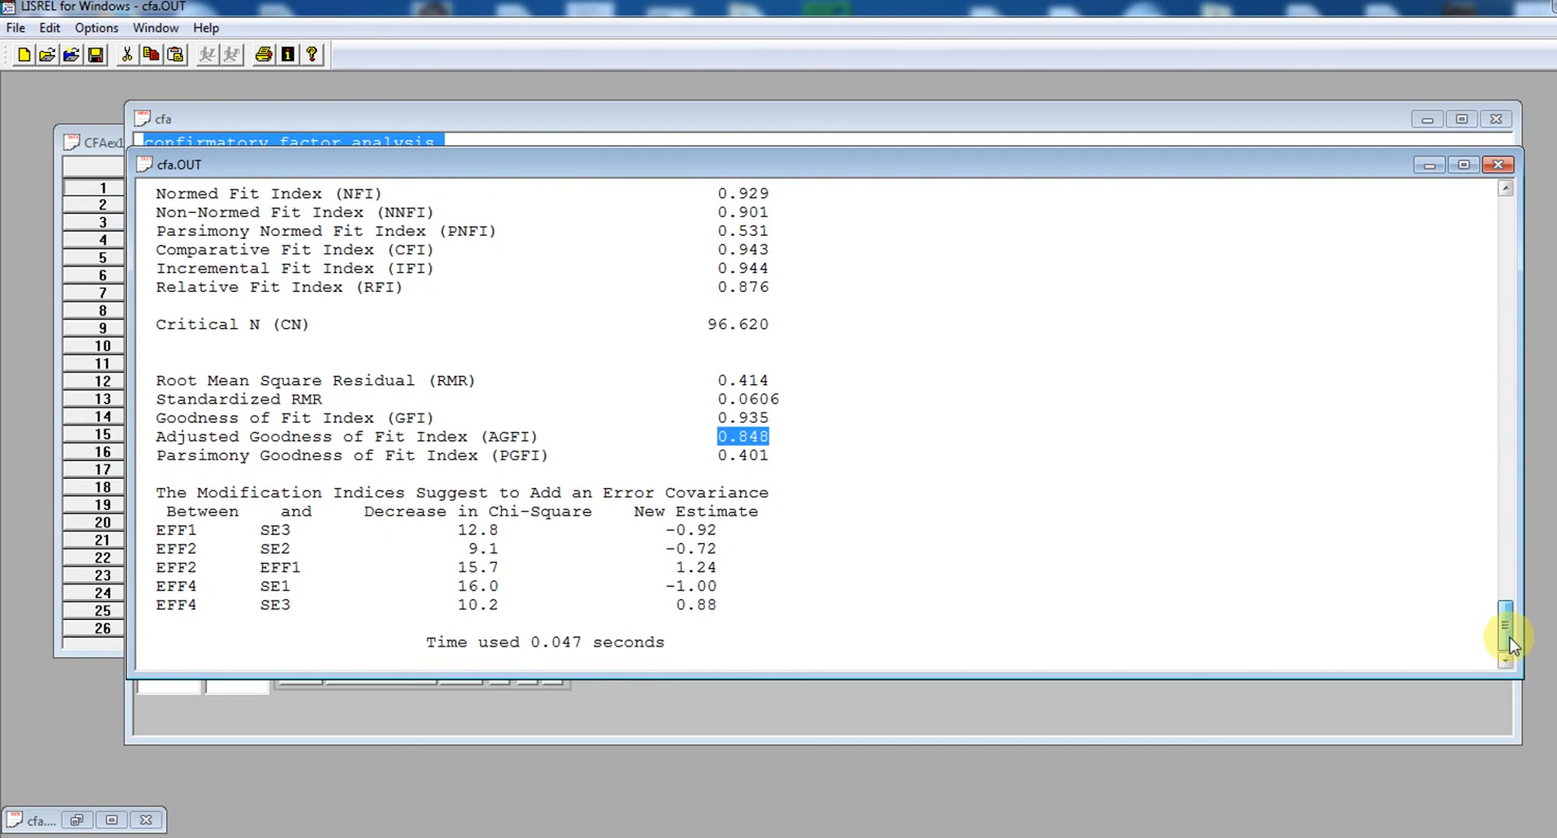
left_click_drag(1508, 633, 1549, 594)
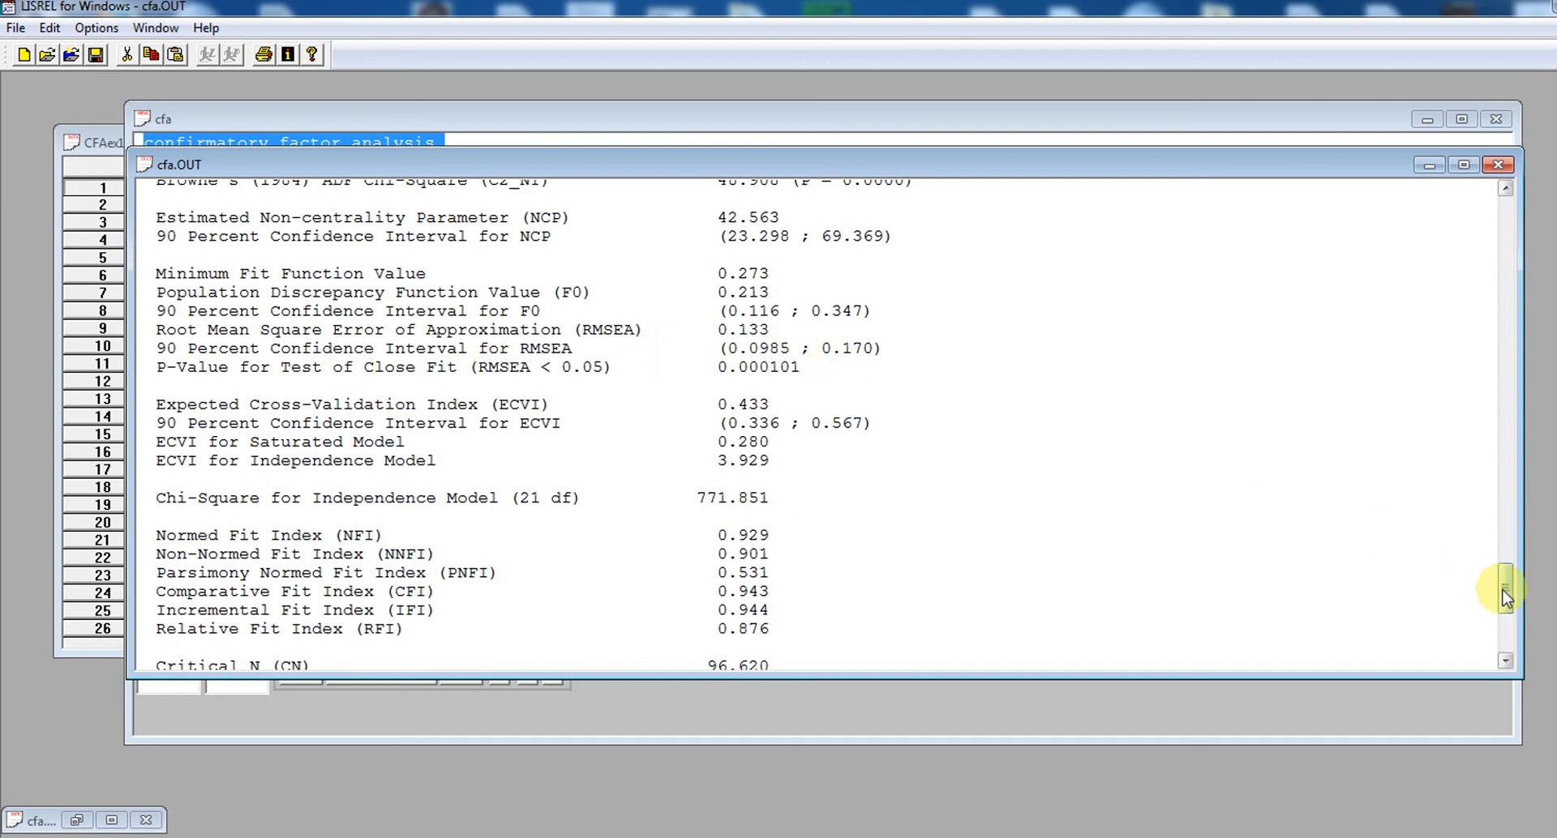
left_click_drag(1505, 596, 1508, 626)
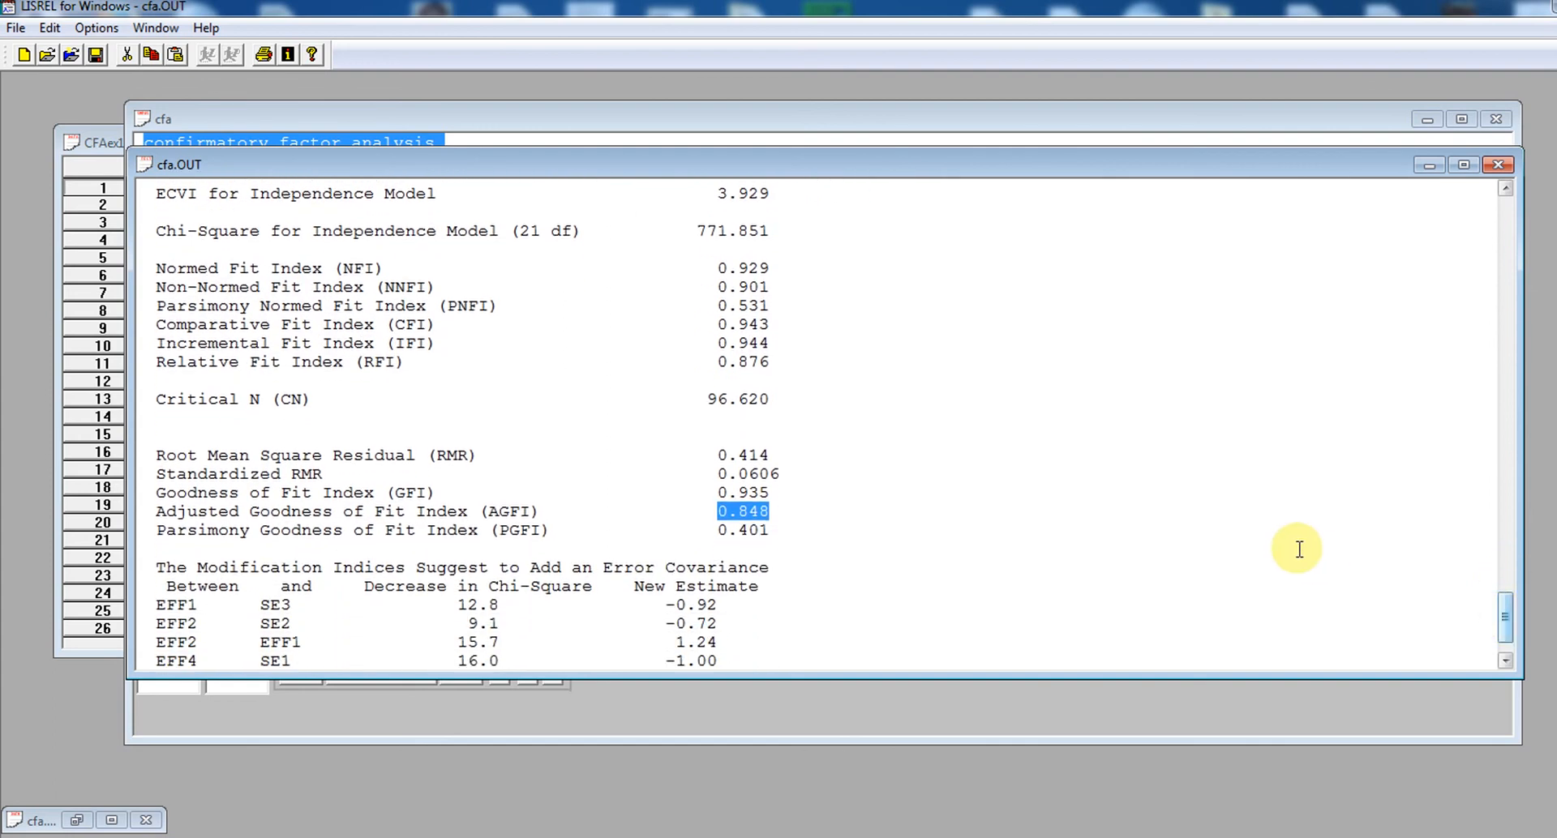
left_click(1297, 549)
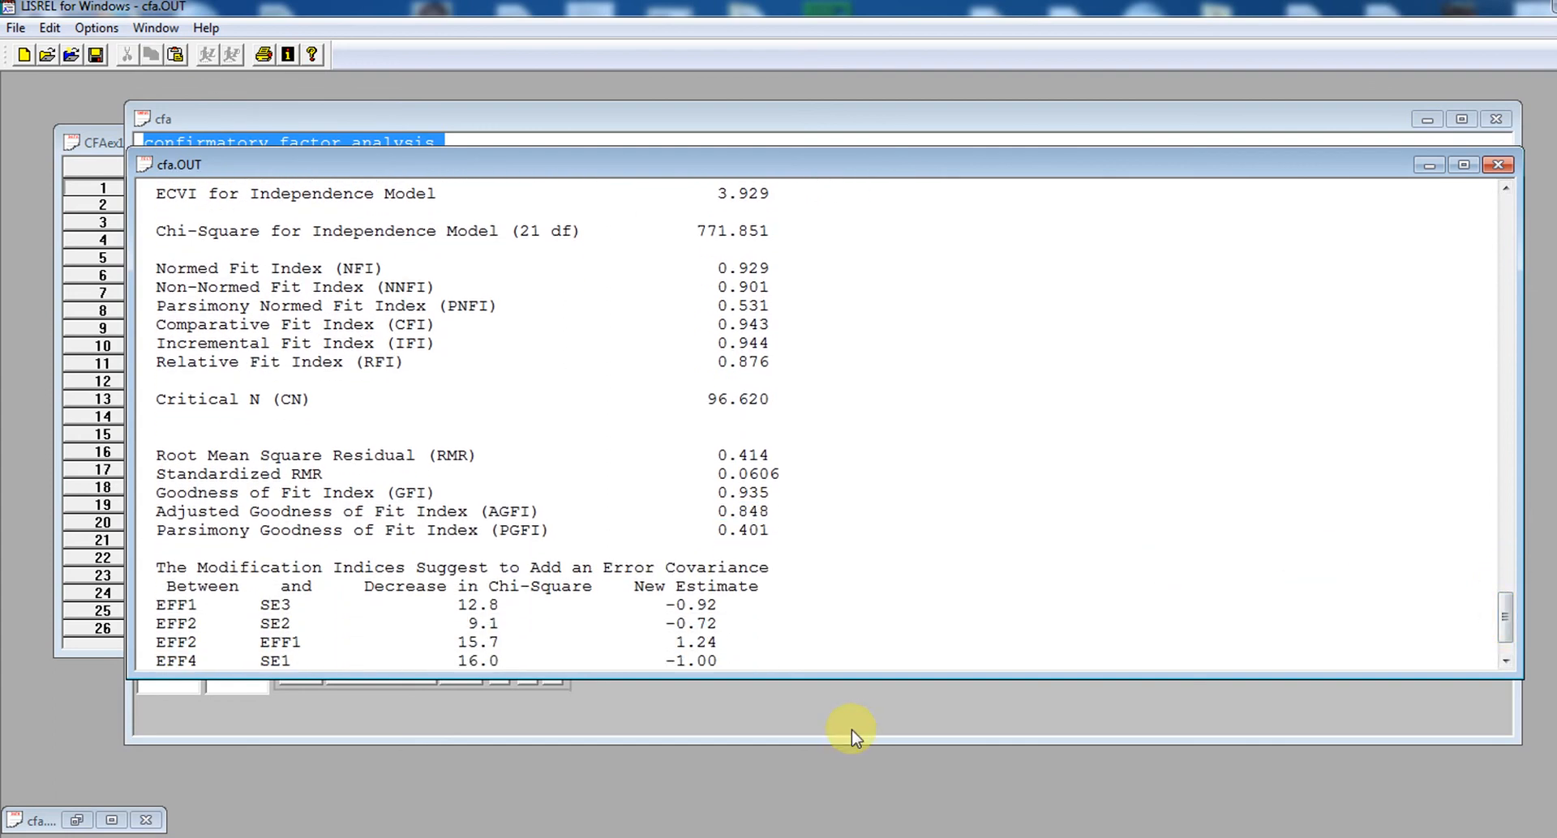